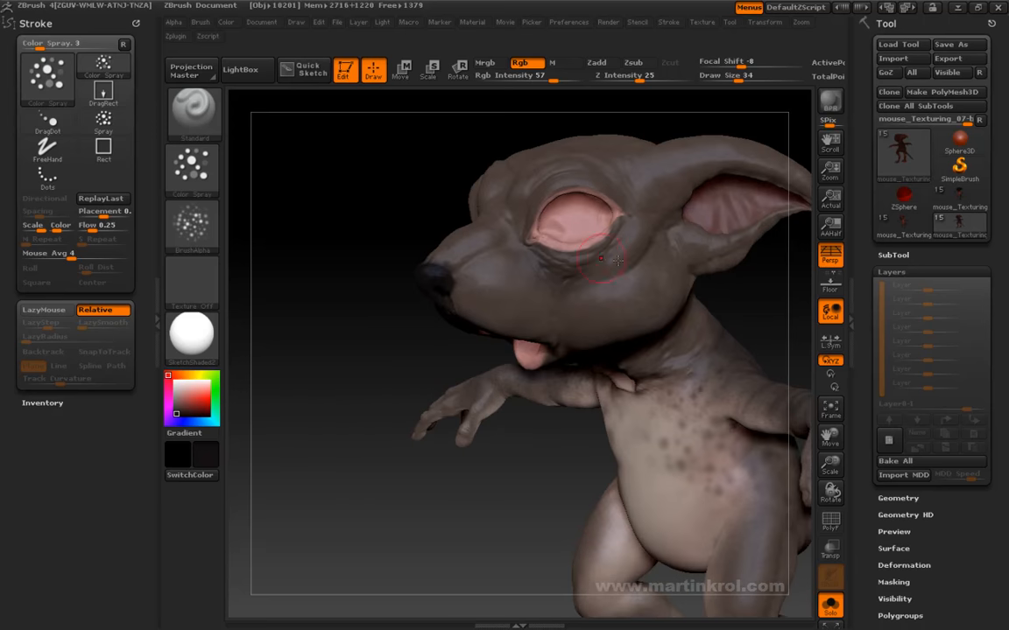
Spray the dark colour over the cheek and below the eye with the Color Spray stroke at draw size 34
mouse_move(428, 323)
left_mouse_down()
mouse_move(367, 228)
mouse_move(426, 277)
mouse_move(639, 169)
mouse_move(688, 176)
left_mouse_up()
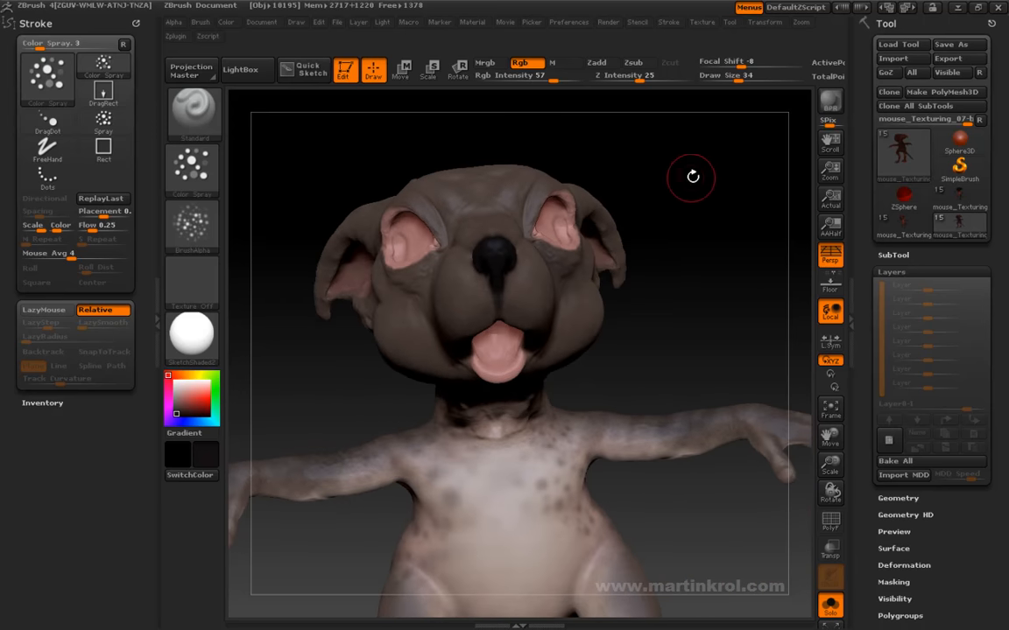
key("ctrl")
key("ctrl")
mouse_move(685, 188)
left_mouse_down()
mouse_move(718, 175)
mouse_move(666, 169)
left_mouse_up()
key("ctrl")
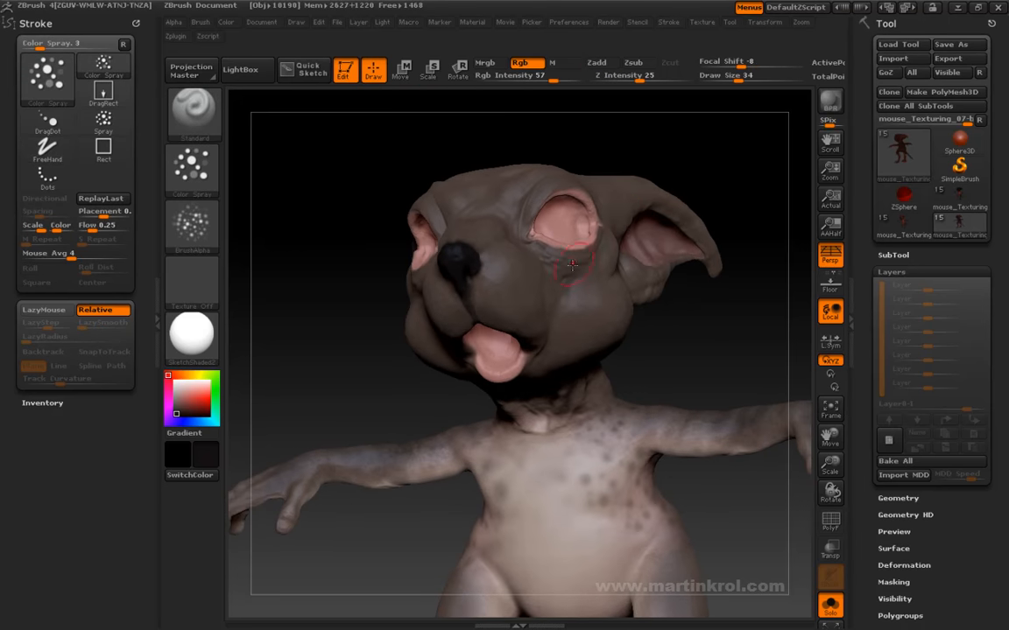
left_click_drag(742, 128, 692, 125)
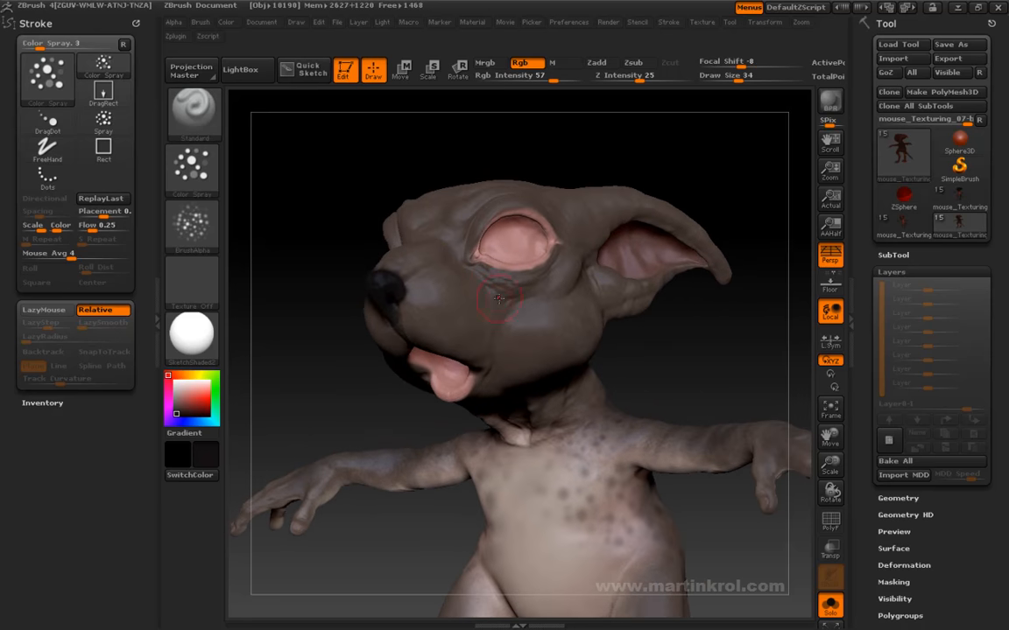
left_click_drag(577, 130, 562, 254)
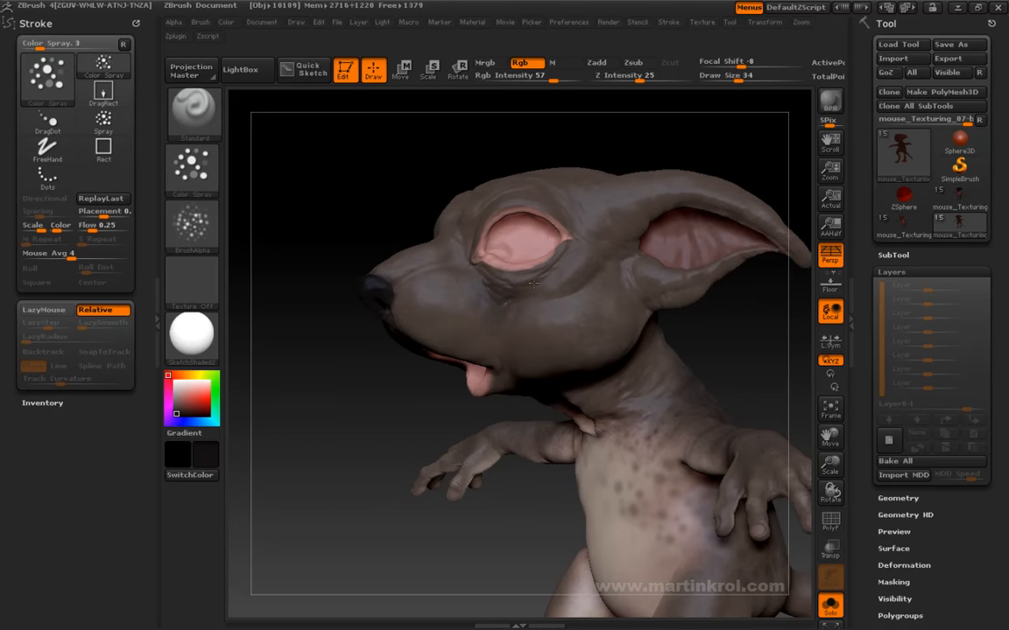
Spray the dark colour along the jaw, around the mouth corner and under the cheek
left_click_drag(368, 372, 500, 257)
left_click_drag(361, 359, 463, 320)
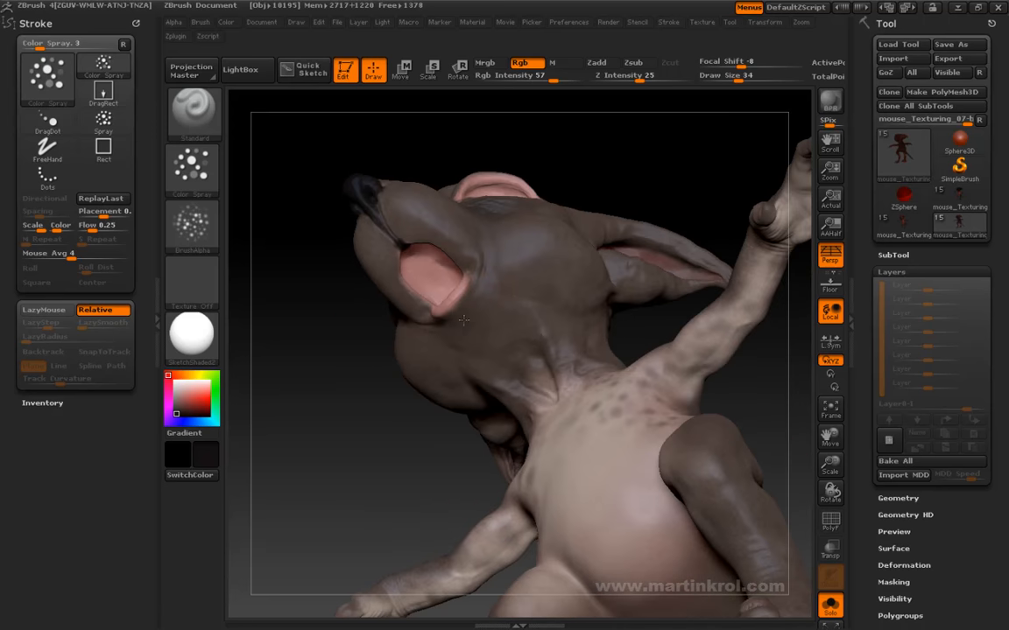
left_click_drag(368, 359, 438, 246)
key("space")
mouse_move(359, 350)
left_mouse_down()
mouse_move(387, 369)
mouse_move(442, 226)
left_mouse_up()
mouse_move(386, 339)
left_mouse_down()
mouse_move(489, 259)
mouse_move(463, 343)
left_mouse_up()
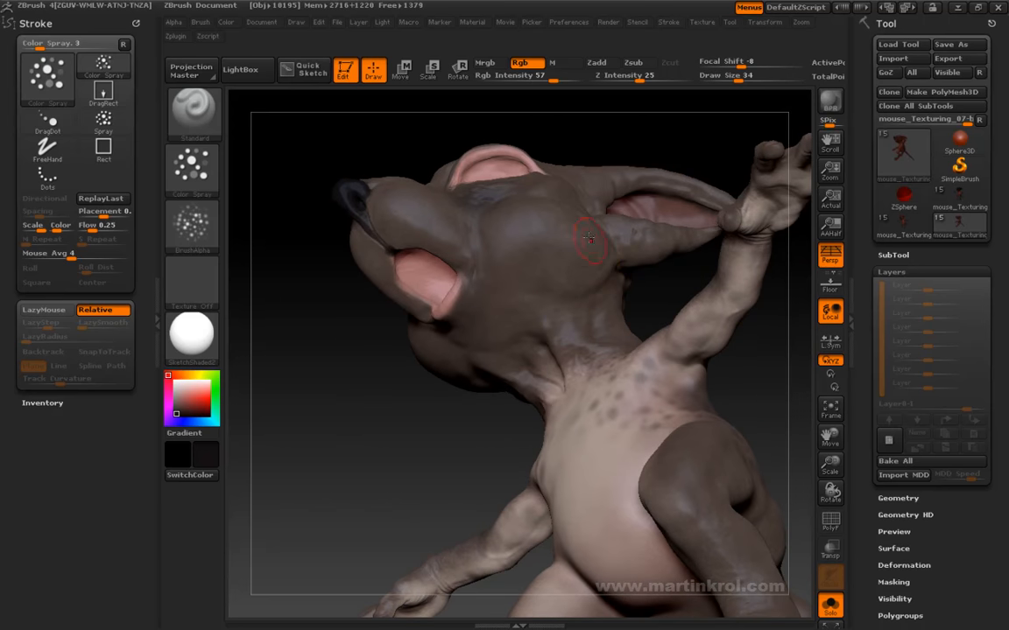
Spray the dark colour over the side of the neck and the back of the head
right_click_drag(586, 266, 455, 237)
right_click_drag(705, 241, 618, 270)
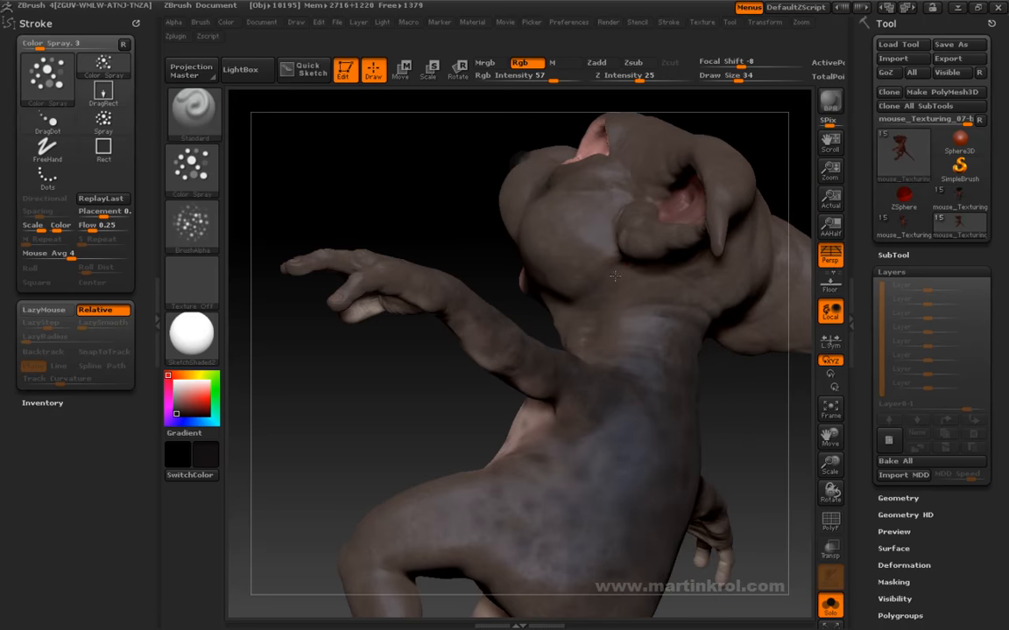
right_click_drag(428, 221, 558, 254)
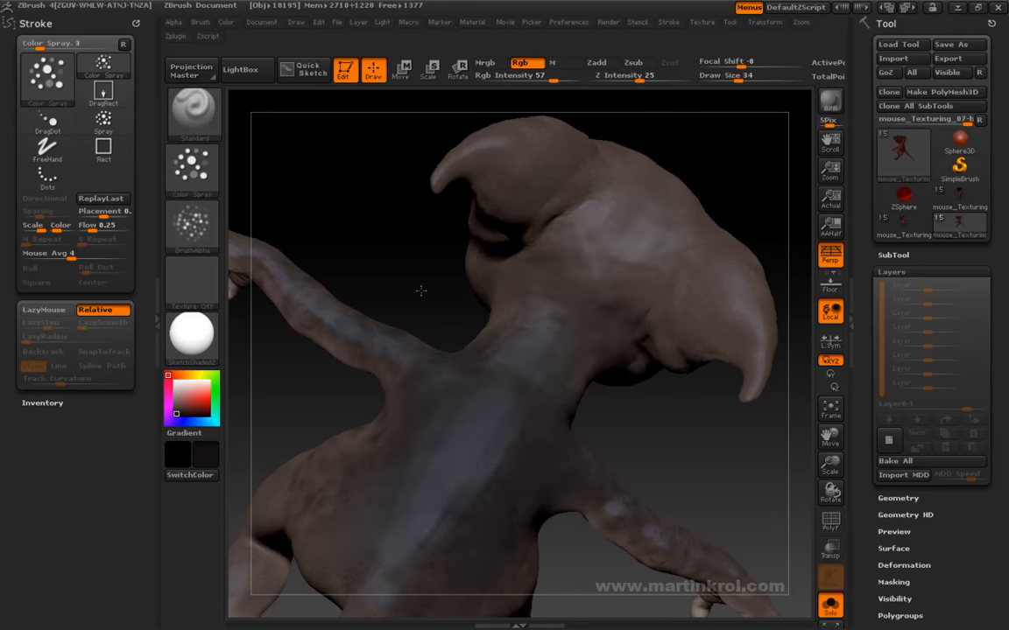
right_click_drag(418, 289, 521, 273)
right_click_drag(578, 238, 578, 291)
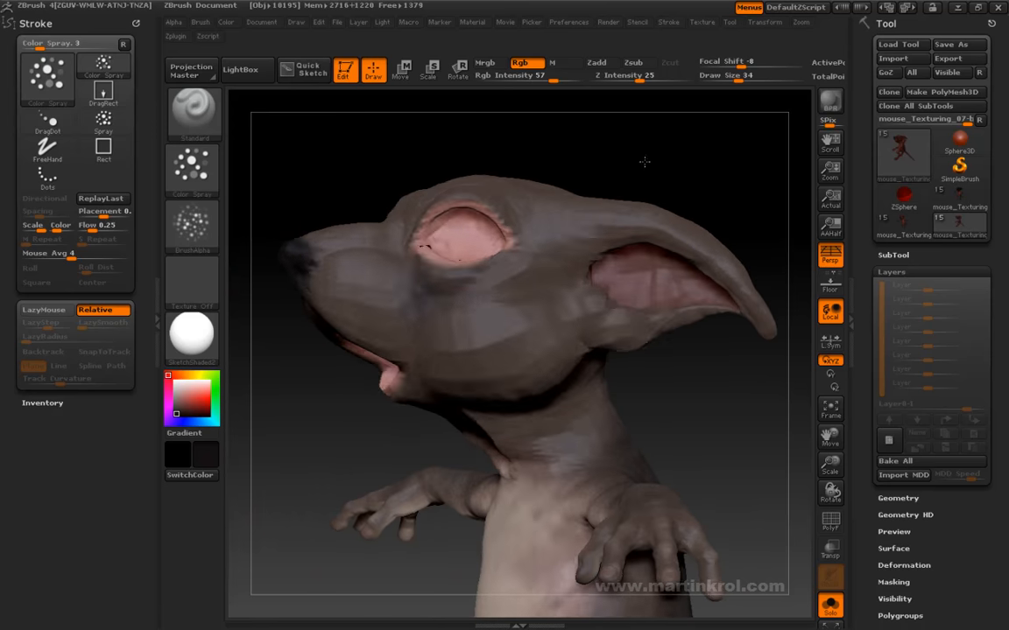
right_click_drag(536, 145, 643, 228)
Set the draw size to 25 and spray the dark colour on the cheek between the eye and the ear base
key("space")
left_click_drag(652, 226, 642, 224)
right_click_drag(618, 277, 621, 224, "alt")
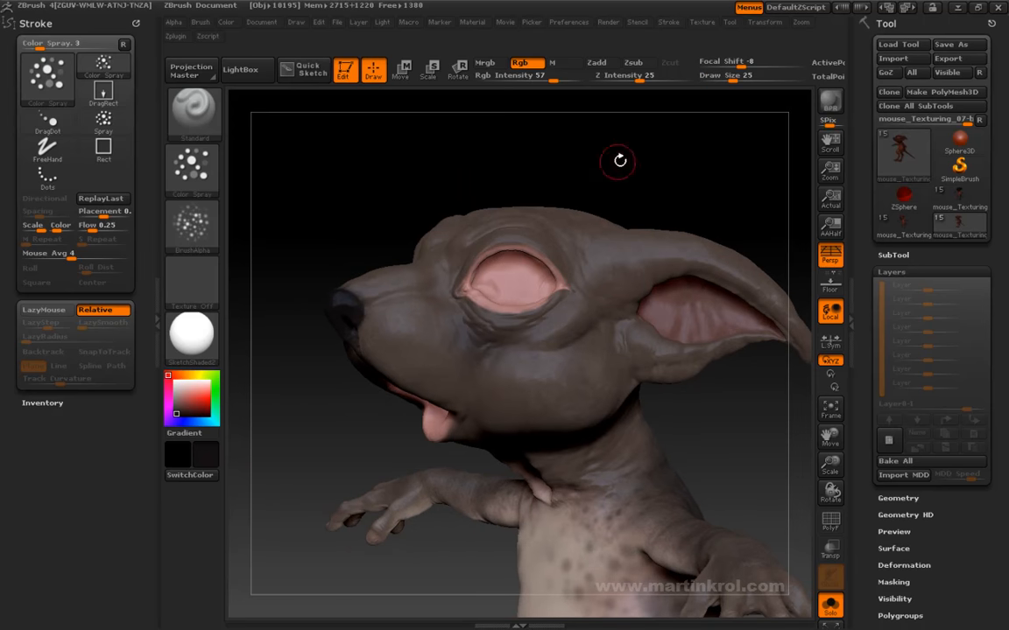
mouse_move(579, 148)
left_mouse_down()
mouse_move(630, 128)
mouse_move(577, 287)
left_mouse_up()
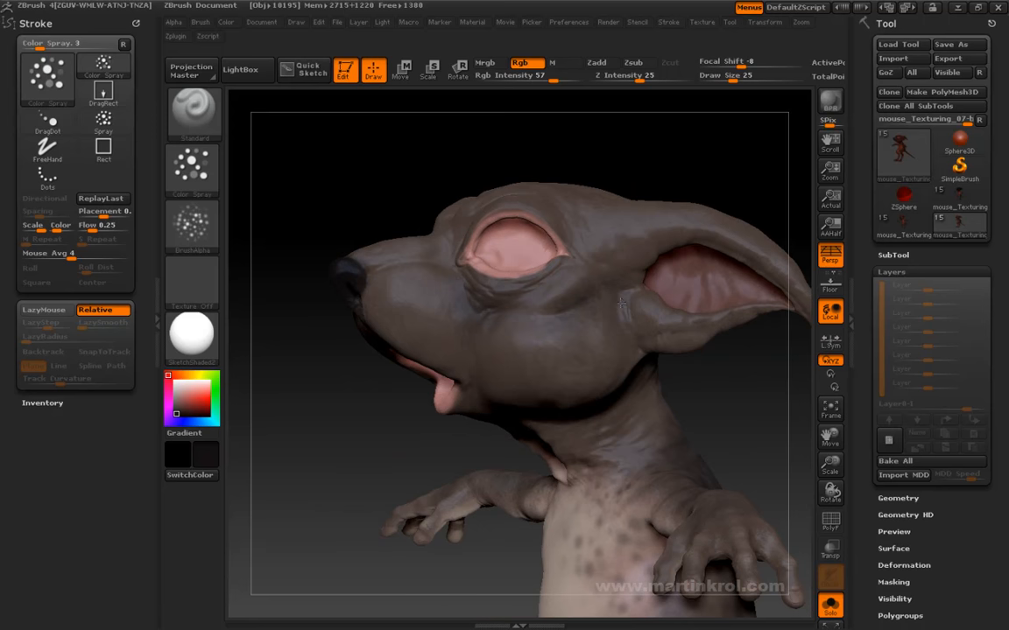
left_click_drag(649, 118, 663, 218)
mouse_move(668, 371)
left_mouse_down()
mouse_move(565, 326)
mouse_move(625, 323)
left_mouse_up()
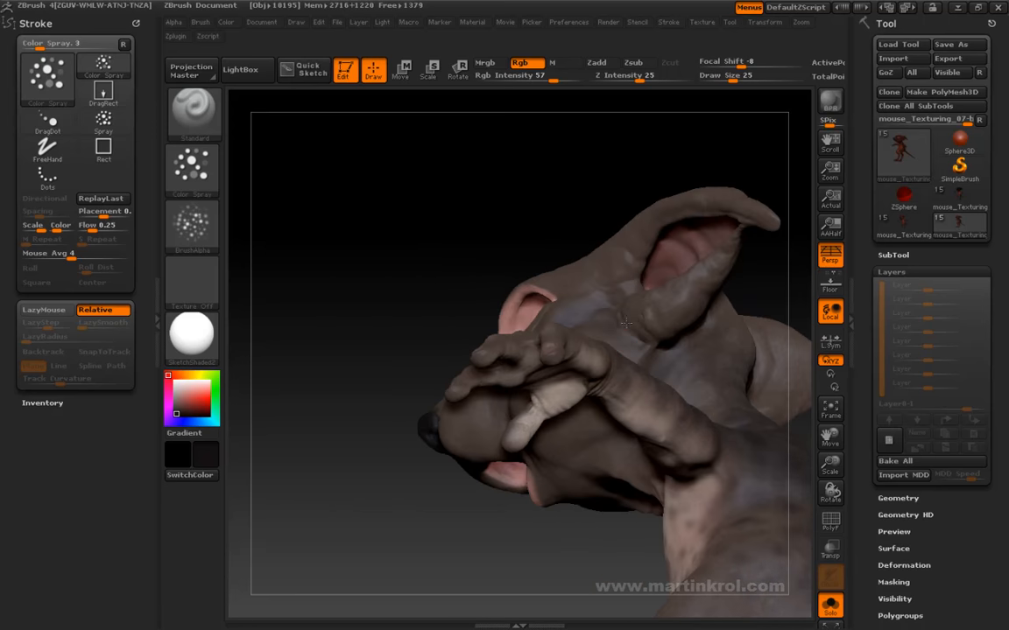
Spray the dark colour over the forehead and between the eyes
right_click_drag(649, 342, 647, 329)
mouse_move(625, 176)
left_mouse_down()
mouse_move(627, 150)
mouse_move(639, 150)
mouse_move(581, 218)
mouse_move(579, 192)
left_mouse_up()
mouse_move(582, 253)
left_mouse_down()
mouse_move(628, 169)
mouse_move(565, 270)
left_mouse_up()
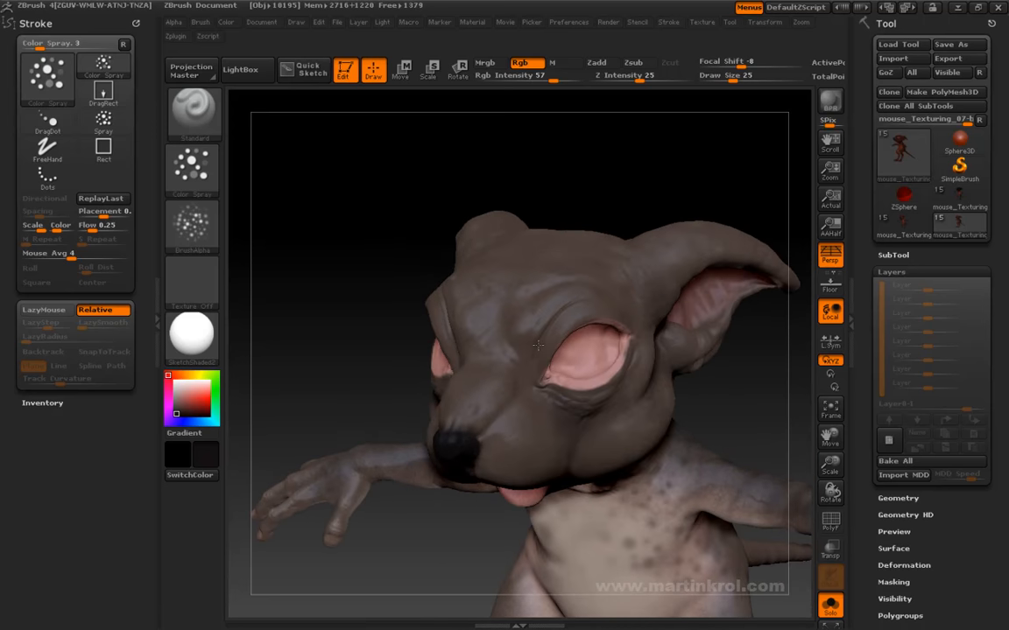
mouse_move(609, 167)
left_mouse_down()
mouse_move(601, 149)
mouse_move(557, 342)
left_mouse_up()
mouse_move(581, 247)
left_mouse_down()
mouse_move(534, 329)
mouse_move(539, 359)
left_mouse_up()
Spray the dark colour along the bridge of the snout and the brow in front of the eye
mouse_move(386, 337)
left_mouse_down("alt")
mouse_move(387, 320)
mouse_move(359, 293)
left_mouse_up("alt")
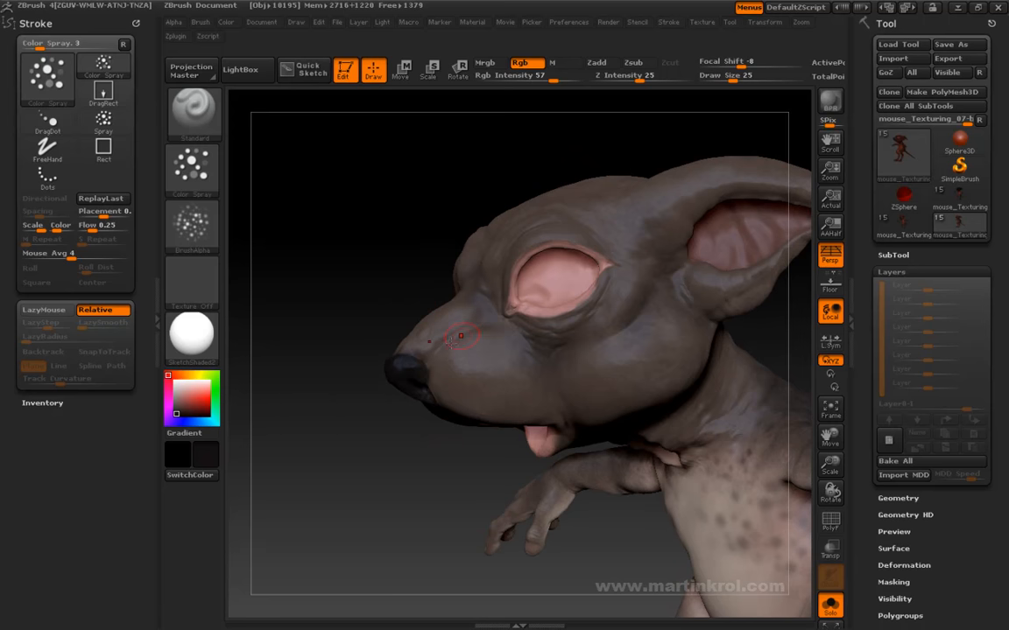
mouse_move(455, 343)
left_mouse_down()
mouse_move(429, 306)
mouse_move(470, 289)
left_mouse_up()
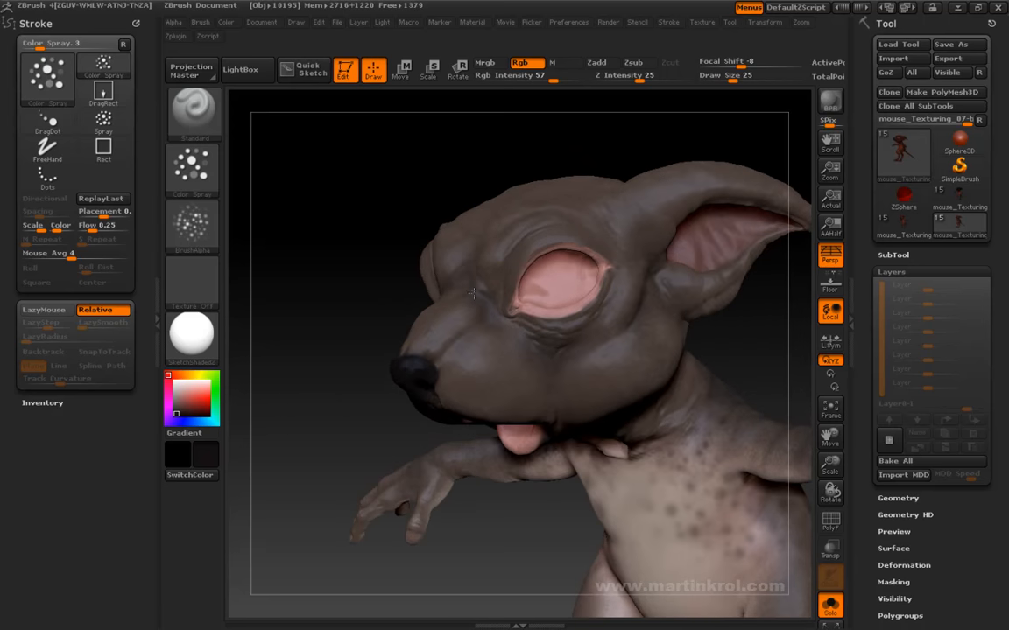
left_click_drag(446, 204, 426, 255)
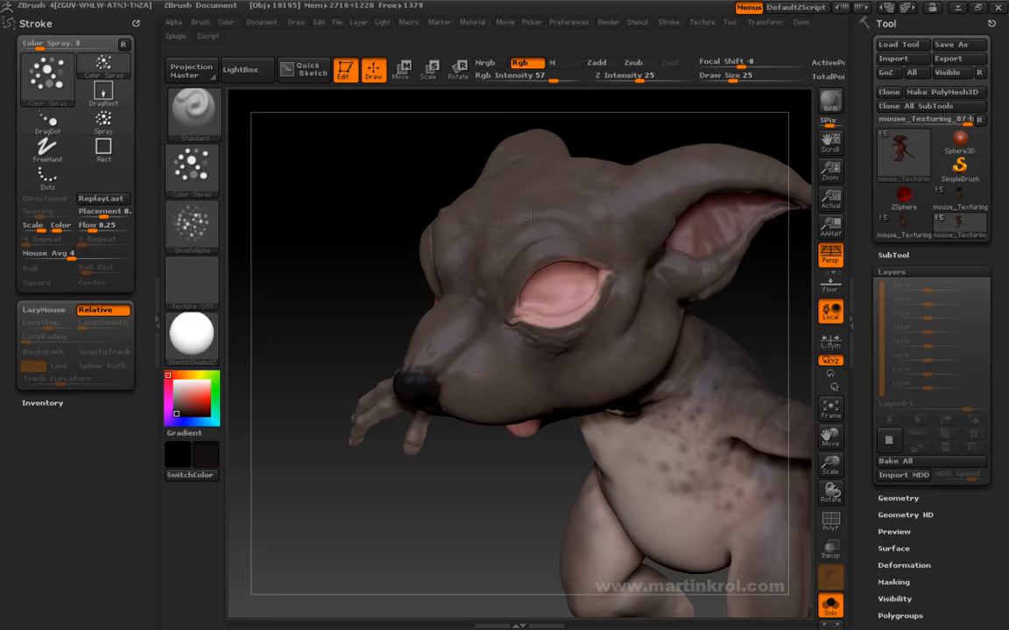
mouse_move(349, 292)
left_mouse_down("alt")
mouse_move(342, 218)
mouse_move(406, 165)
left_mouse_up("alt")
mouse_move(660, 187)
left_mouse_down("alt")
mouse_move(686, 218)
mouse_move(675, 232)
mouse_move(702, 250)
mouse_move(667, 236)
mouse_move(674, 263)
mouse_move(585, 263)
mouse_move(573, 272)
left_mouse_up("alt")
Enlarge the draw size to 37 and spray the dark colour on the side of the muzzle
key("space")
key("space")
key("space")
left_click_drag(646, 272, 451, 313)
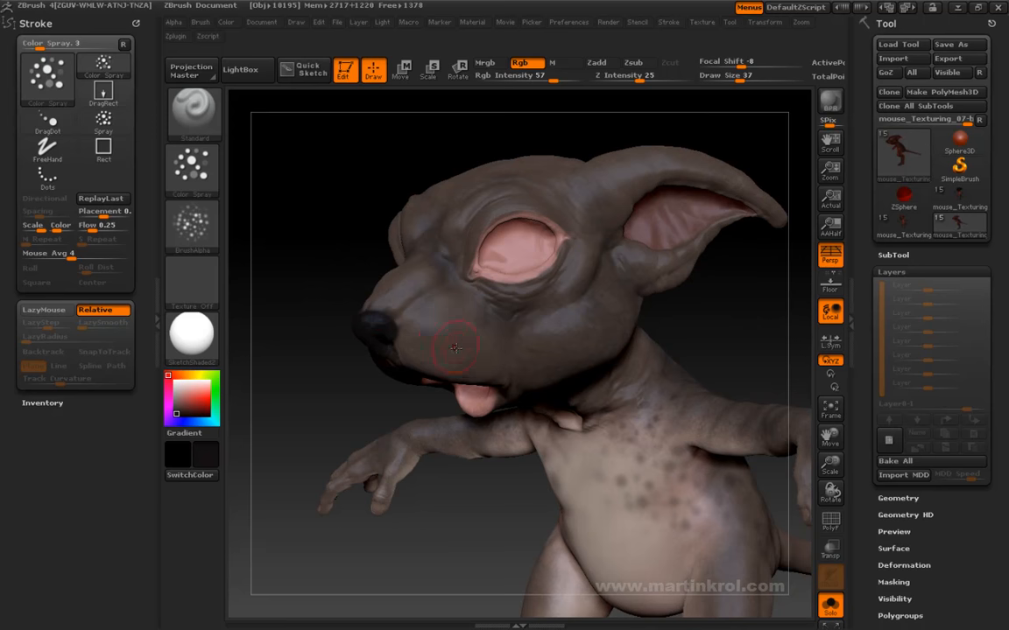
mouse_move(335, 323)
left_mouse_down("alt")
mouse_move(320, 291)
mouse_move(336, 324)
left_mouse_up("alt")
Spray the dark colour over the top and back of the head between the ears
left_click_drag(423, 228, 596, 289)
mouse_move(407, 189)
left_mouse_down("alt")
mouse_move(334, 304)
mouse_move(473, 304)
left_mouse_up("alt")
left_click_drag(390, 288, 426, 262)
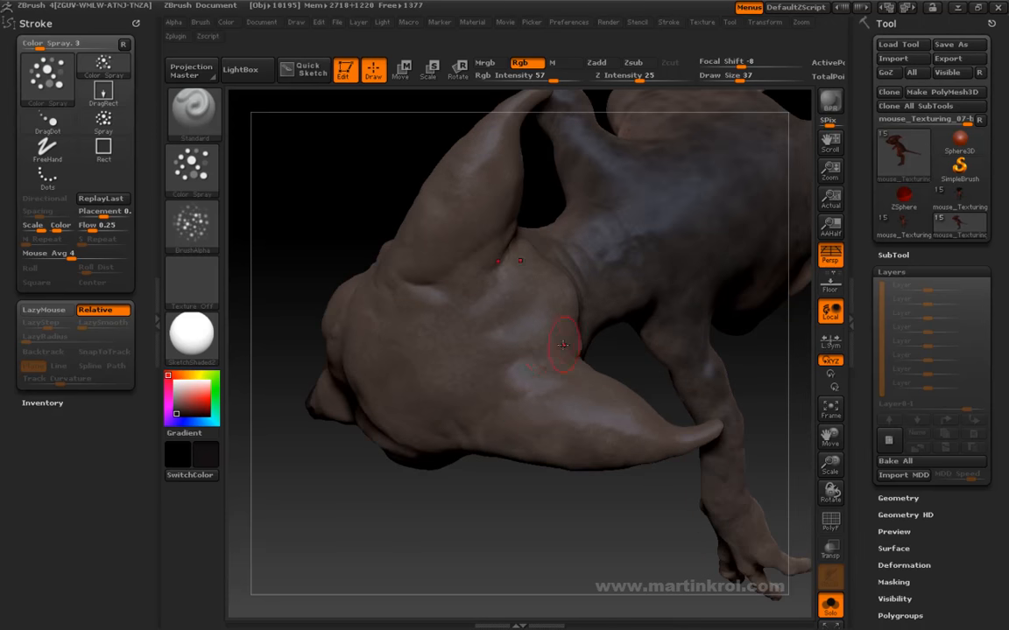
mouse_move(498, 380)
left_mouse_down()
mouse_move(551, 354)
mouse_move(585, 358)
left_mouse_up()
mouse_move(737, 394)
left_mouse_down()
mouse_move(663, 387)
mouse_move(657, 412)
left_mouse_up()
Reduce the draw size to 35 and spray the dark colour into the crease behind the ear
key("space")
left_click(518, 367)
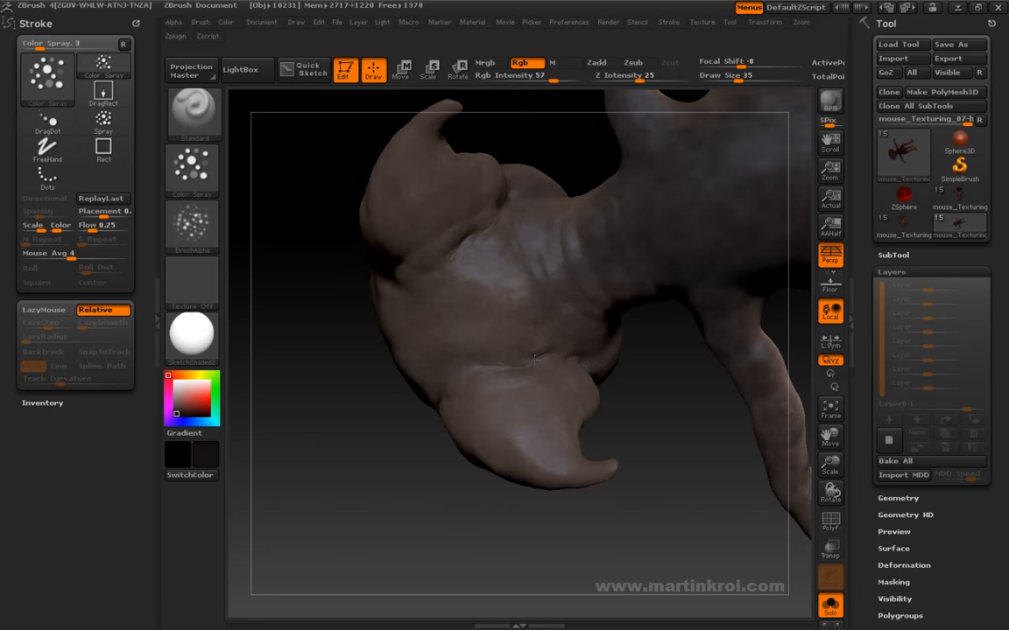
key("space")
left_click(506, 366)
key("space")
mouse_move(579, 354)
left_mouse_down()
mouse_move(609, 355)
mouse_move(587, 354)
left_mouse_up()
Blend the painted colour on the back of the head near the ear bases using the Smooth brush at RGB intensity 40
left_click_drag(644, 393, 547, 355)
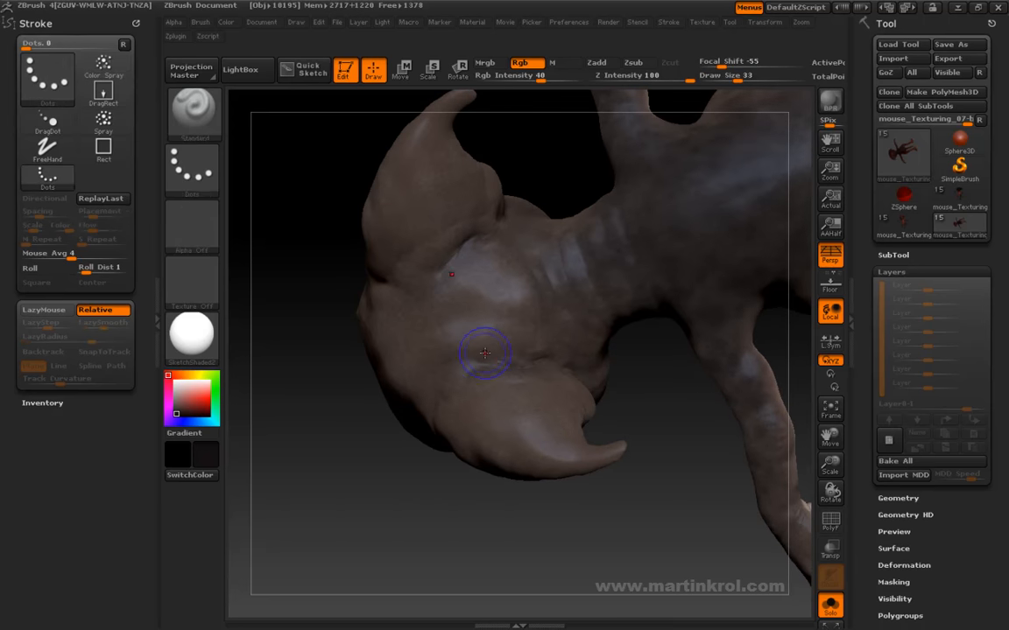
key("shift")
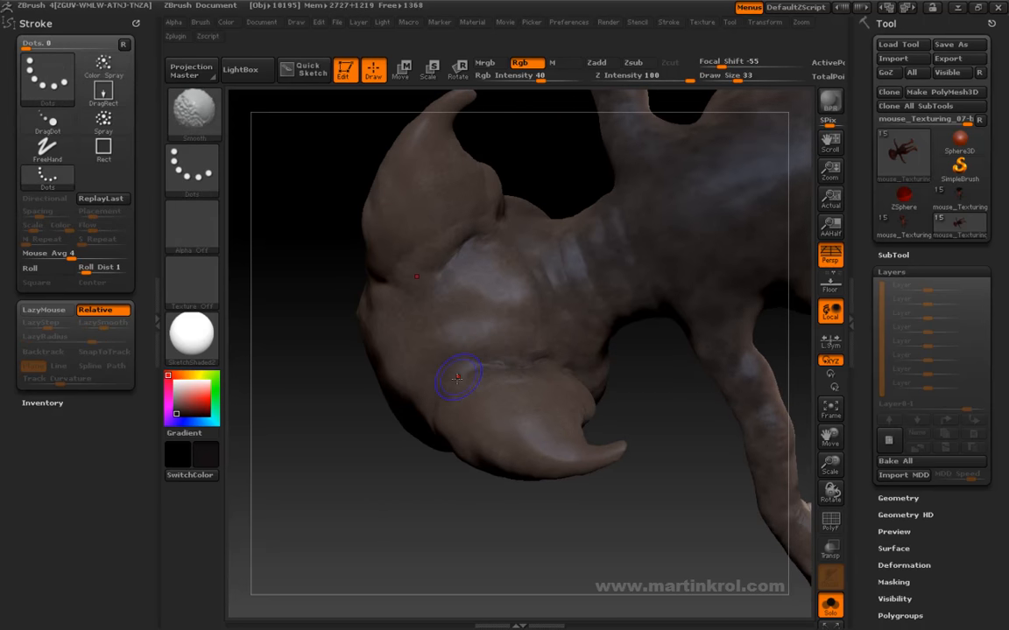
left_click_drag(291, 366, 382, 300)
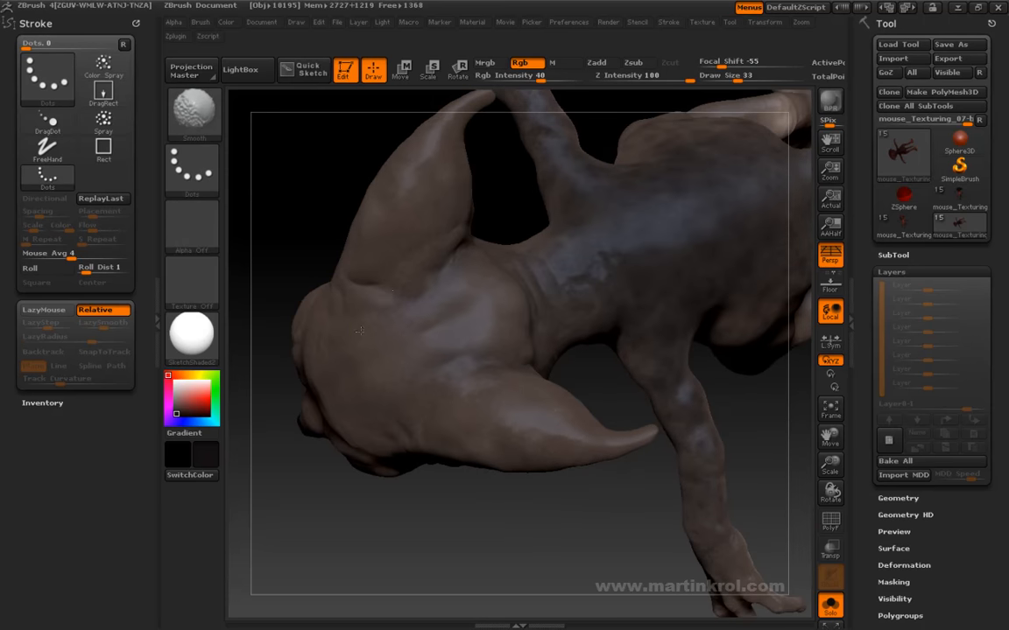
mouse_move(451, 238)
left_mouse_down()
mouse_move(545, 151)
mouse_move(358, 197)
mouse_move(377, 349)
mouse_move(592, 366)
left_mouse_up()
Set the draw size to 30 and spray the dark colour along the ear's upper base and the temple
mouse_move(711, 256)
left_mouse_down()
mouse_move(651, 233)
mouse_move(682, 232)
mouse_move(531, 324)
mouse_move(542, 323)
mouse_move(527, 317)
mouse_move(558, 316)
left_mouse_up()
key("space")
key("space")
key("space")
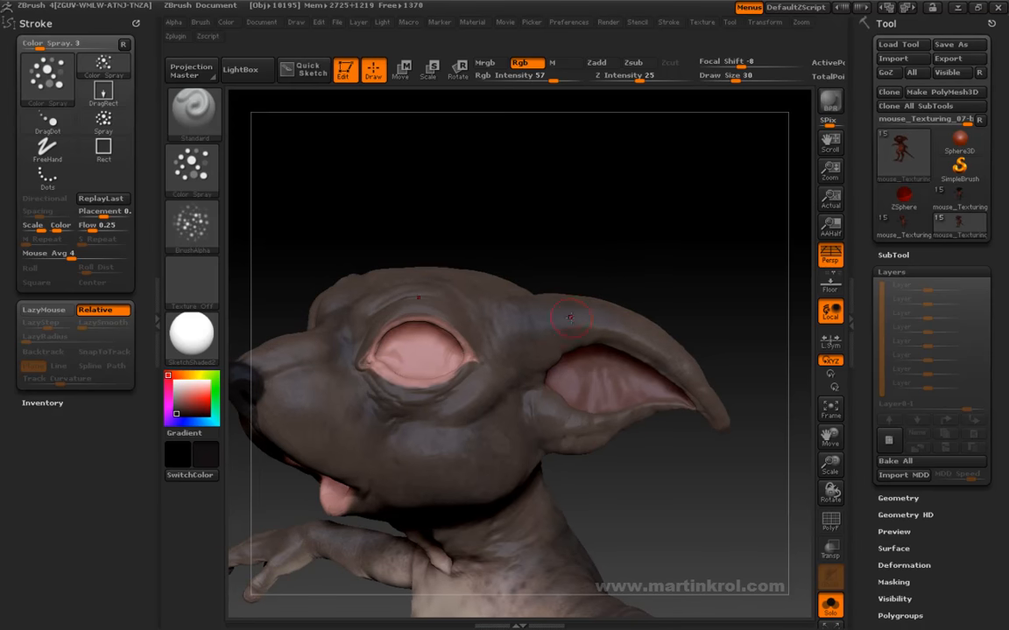
left_click_drag(640, 317, 632, 304)
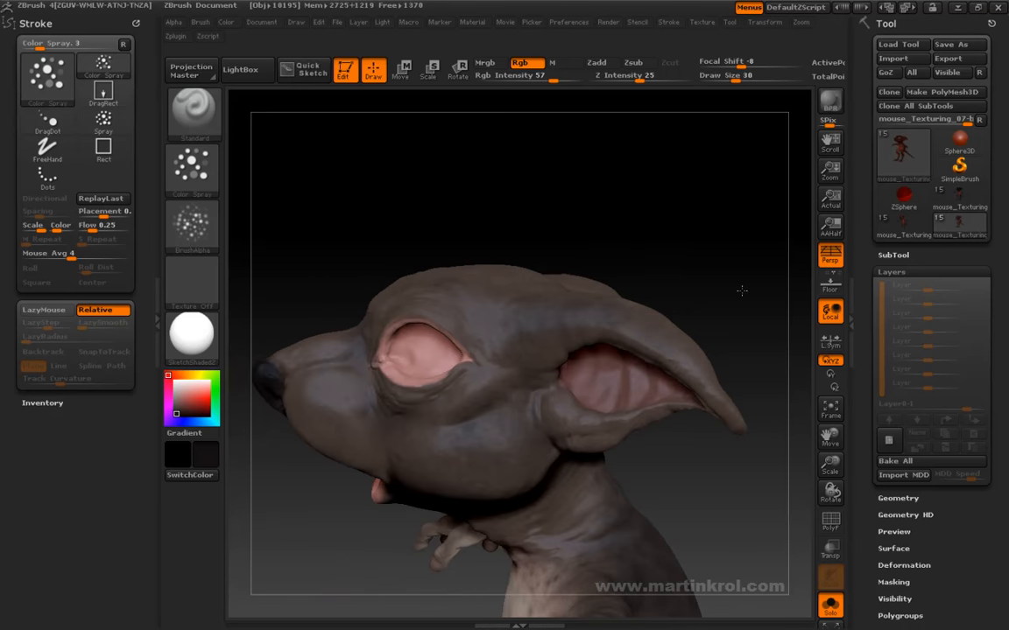
left_click_drag(720, 300, 639, 340)
mouse_move(569, 418)
left_mouse_down()
mouse_move(517, 377)
mouse_move(564, 412)
left_mouse_up()
left_click_drag(551, 261, 613, 206)
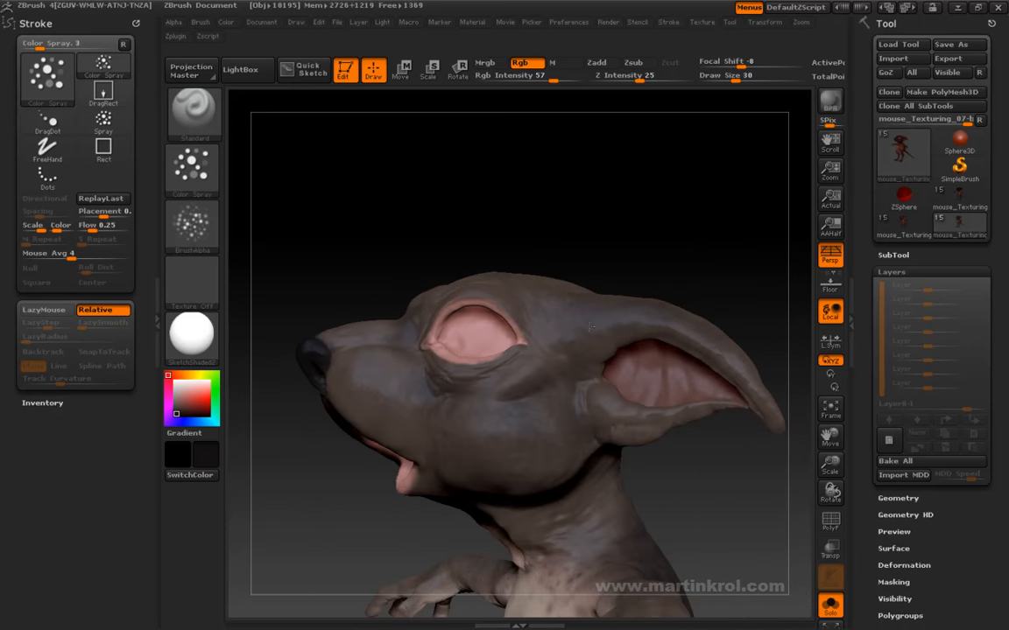
left_click_drag(605, 337, 658, 275)
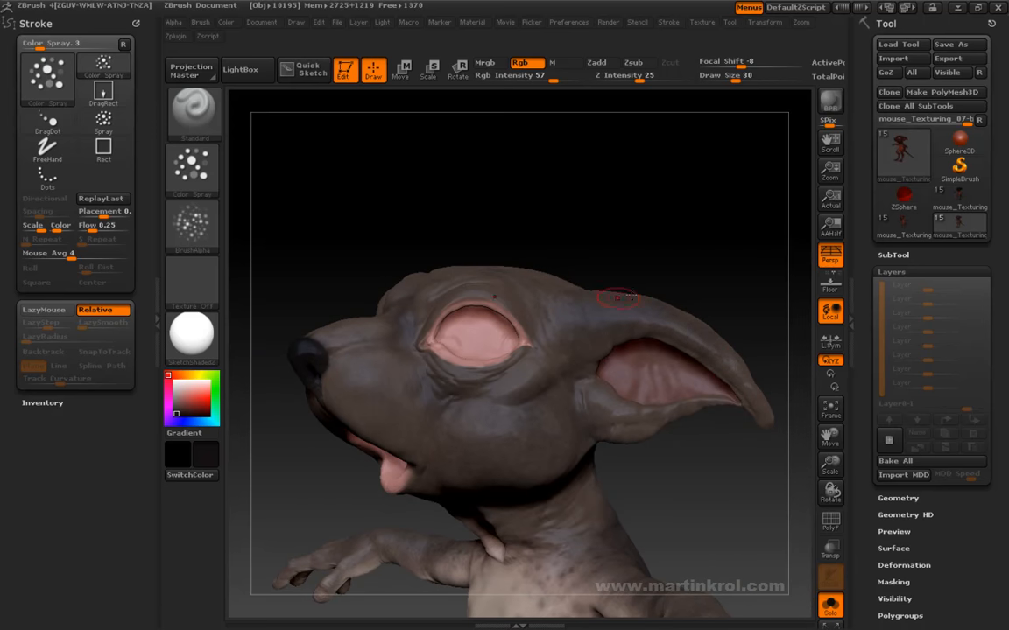
Increase the draw size to 56 and spray the dark colour broadly over the crown and the back of the head
mouse_move(561, 266)
left_mouse_down()
mouse_move(583, 243)
mouse_move(590, 333)
left_mouse_up()
key("space")
left_click_drag(602, 311, 620, 311)
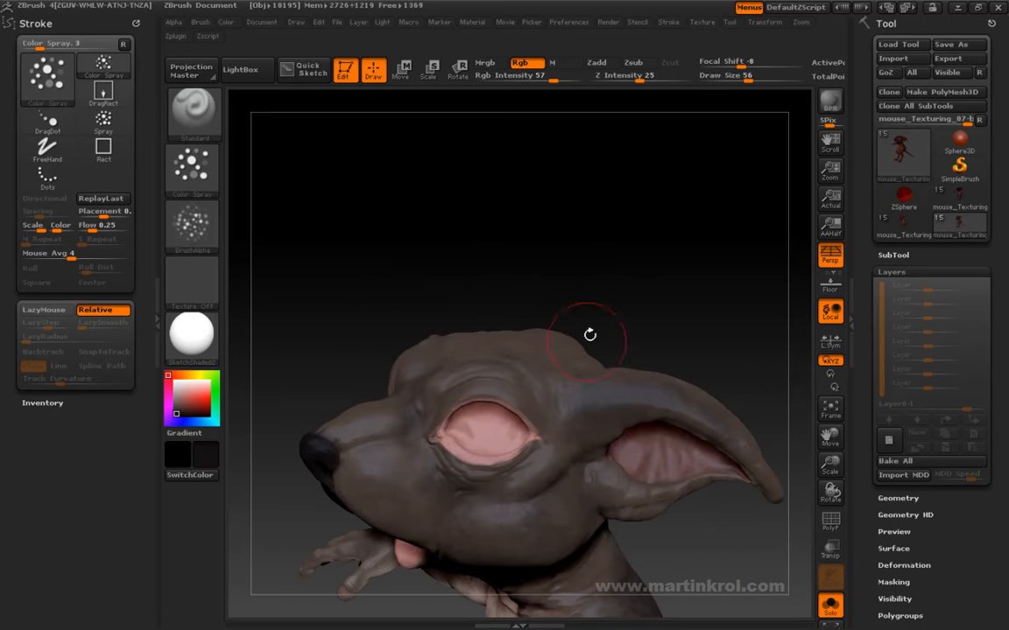
mouse_move(536, 360)
left_mouse_down()
mouse_move(679, 265)
mouse_move(550, 369)
left_mouse_up()
left_click_drag(546, 326, 495, 362)
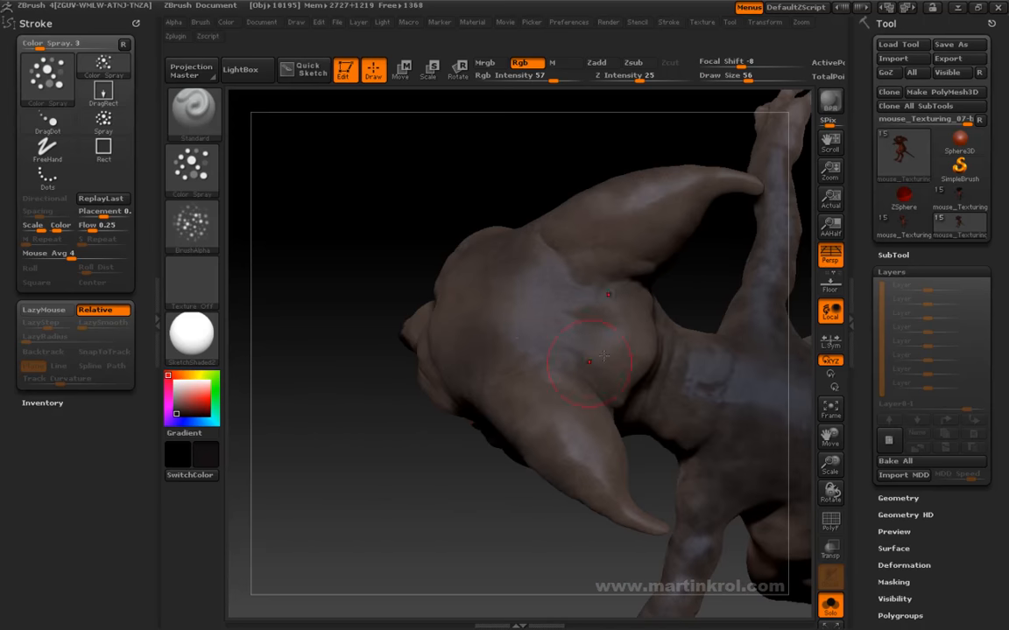
left_click_drag(442, 451, 552, 361)
left_click_drag(581, 405, 565, 262)
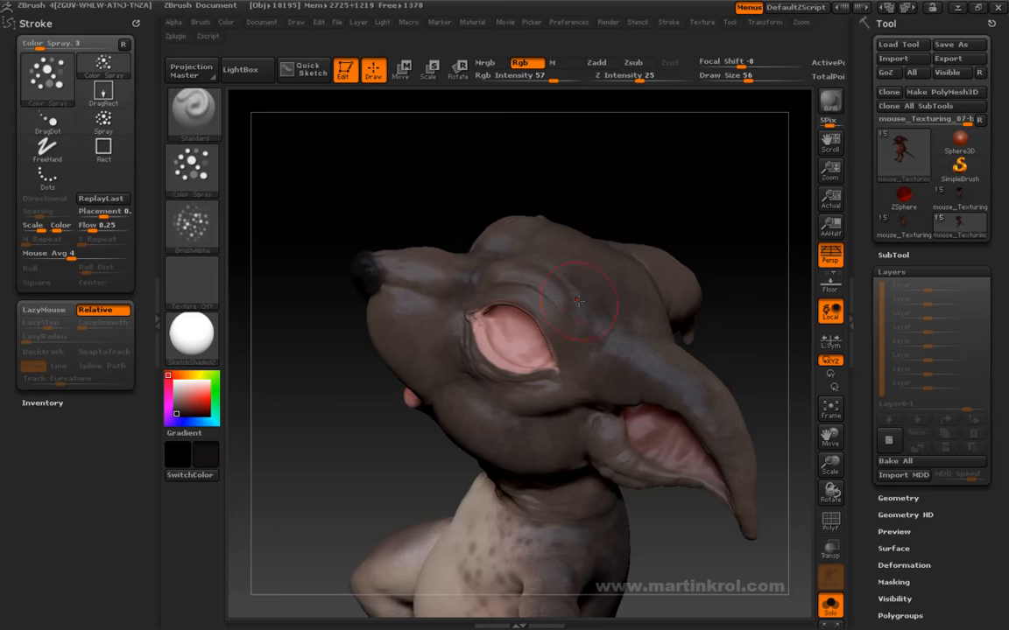
Set the draw size back to 30 and spray the dark colour above and behind the eye
key("space")
left_click_drag(575, 294, 562, 292)
mouse_move(652, 226)
left_mouse_down()
mouse_move(586, 205)
mouse_move(685, 241)
left_mouse_up()
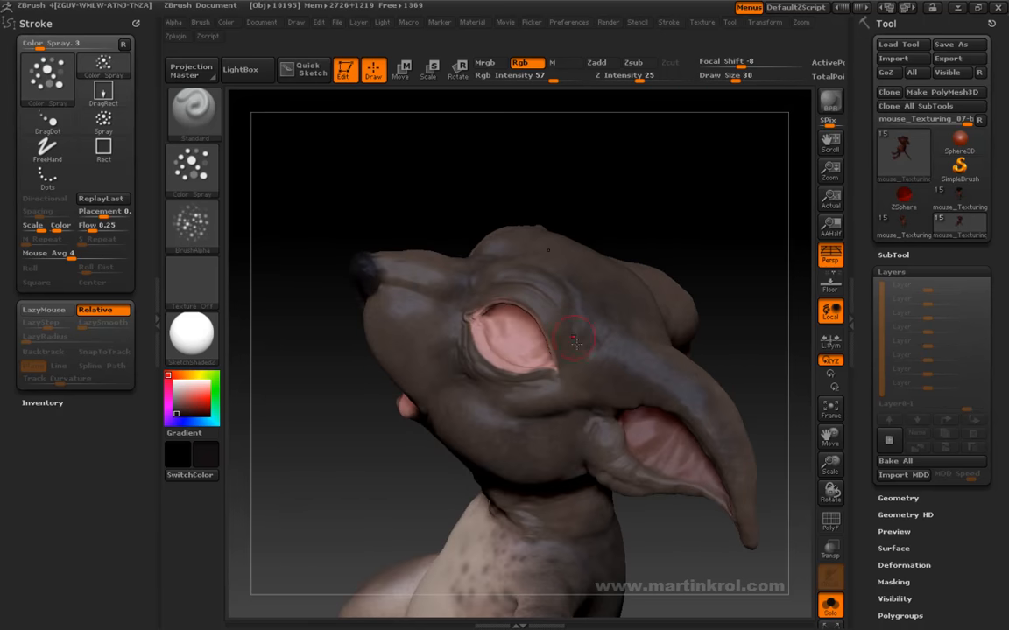
left_click_drag(555, 181, 630, 200)
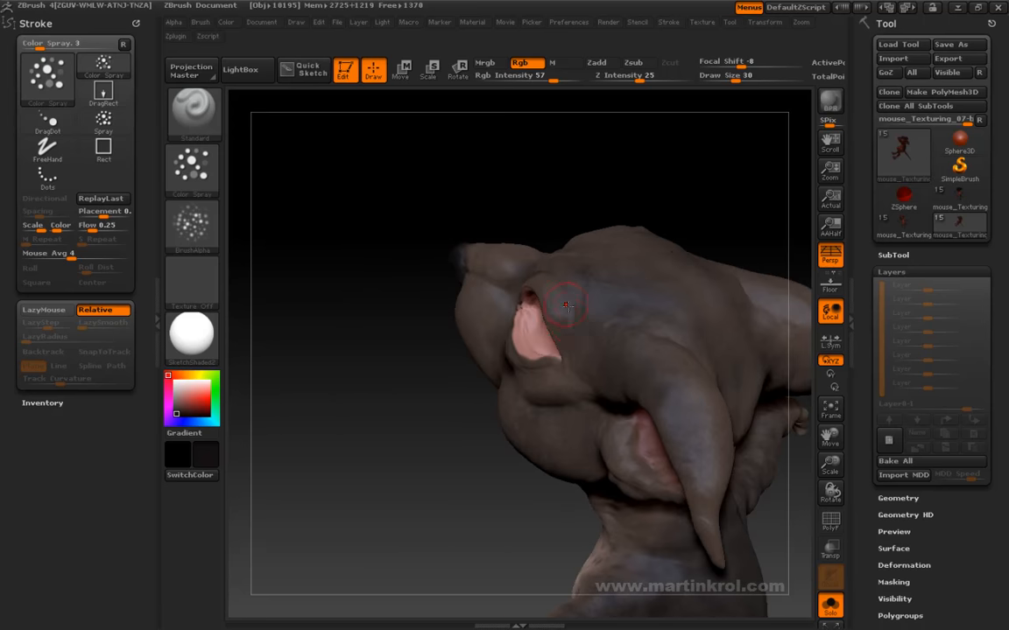
mouse_move(534, 214)
left_mouse_down()
mouse_move(547, 196)
mouse_move(578, 326)
mouse_move(570, 301)
left_mouse_up()
left_click_drag(582, 368, 589, 309)
left_click_drag(588, 355, 534, 327)
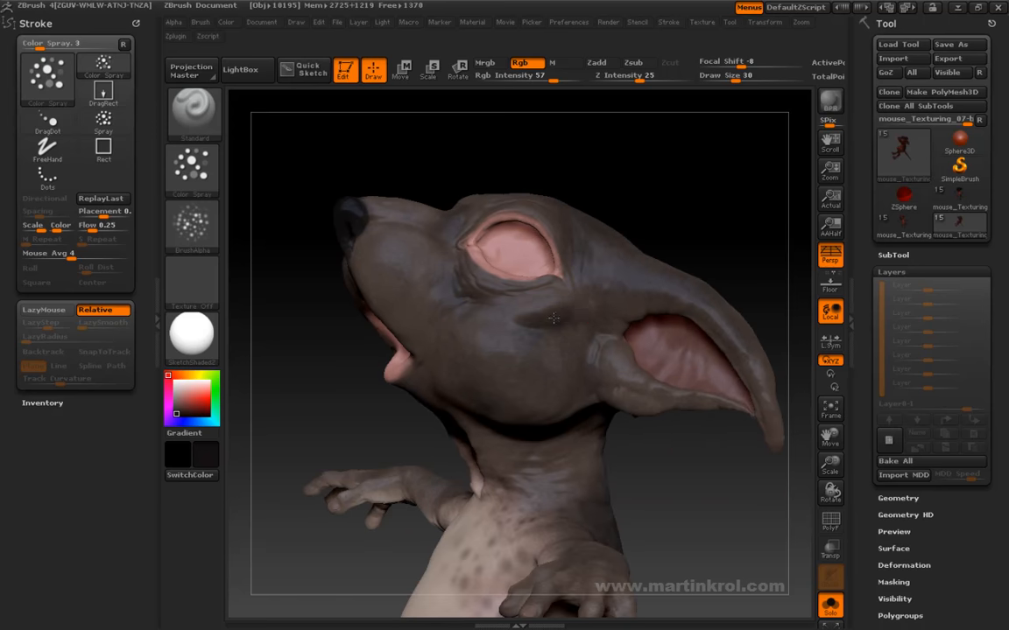
Set the draw size to 13 and spray the dark colour into the creases at the inner eye corner and lower eyelid
mouse_move(660, 204)
left_mouse_down()
mouse_move(745, 223)
mouse_move(600, 334)
left_mouse_up()
key("space")
left_click_drag(673, 265, 662, 265)
mouse_move(460, 150)
left_mouse_down()
mouse_move(513, 155)
mouse_move(470, 329)
left_mouse_up()
key("space")
mouse_move(531, 263)
left_mouse_down()
mouse_move(513, 264)
mouse_move(522, 261)
left_mouse_up()
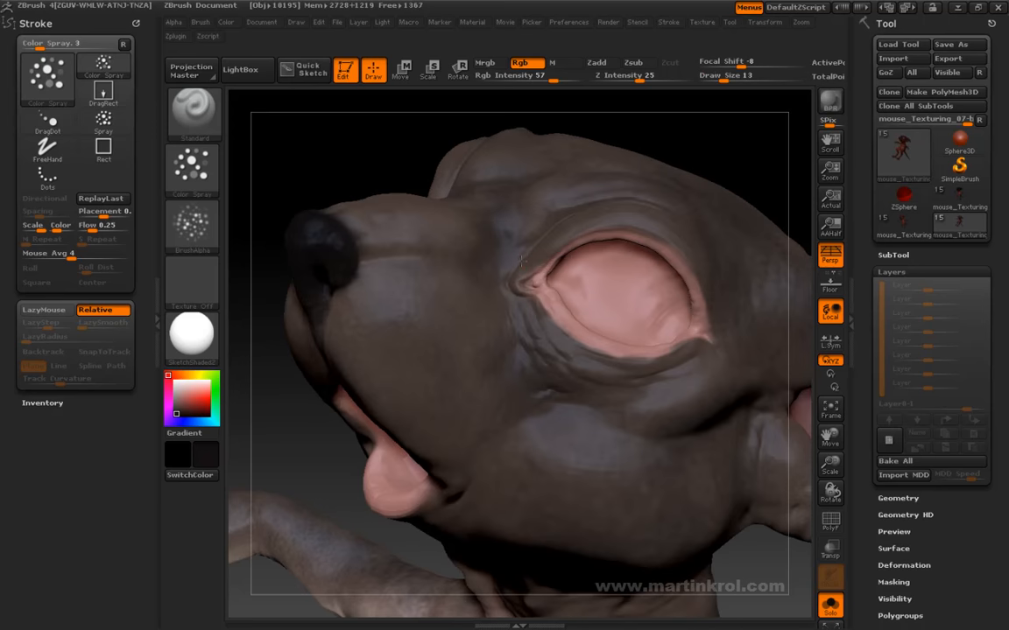
left_click_drag(452, 218, 485, 324)
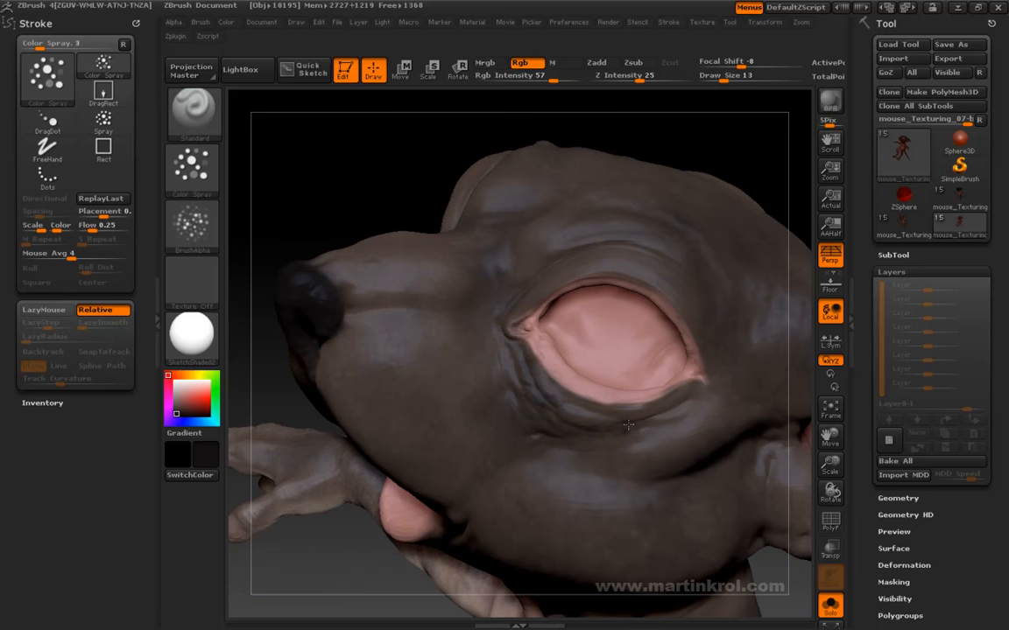
left_click_drag(622, 428, 672, 407)
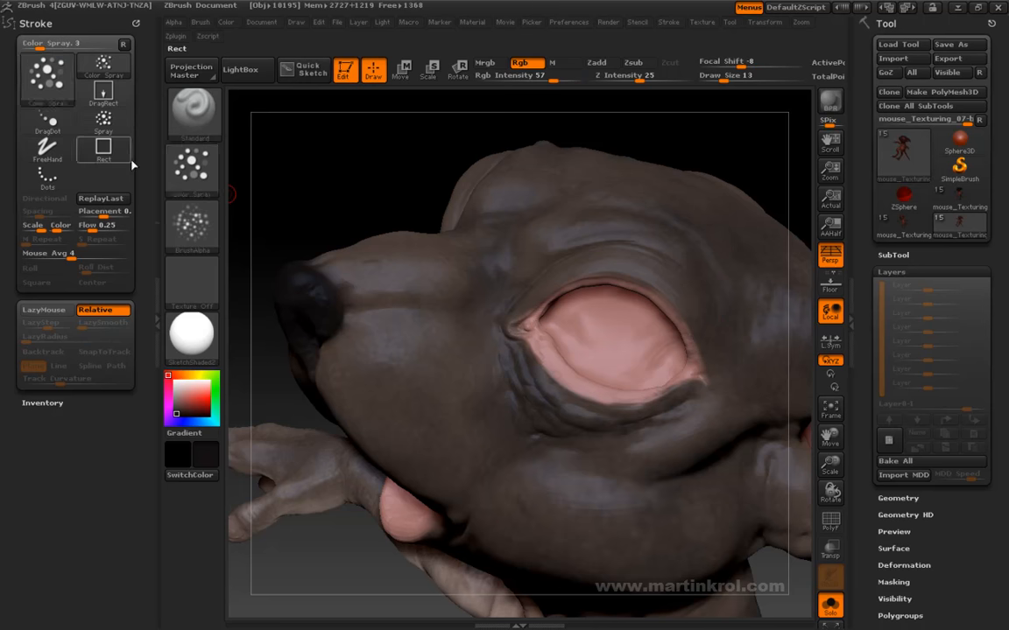
Switch to the DragRect stroke, lower the Rgb Intensity to 21 and stamp dark mottling over the brow, muzzle and cheeks
left_click(195, 171)
left_click(317, 171)
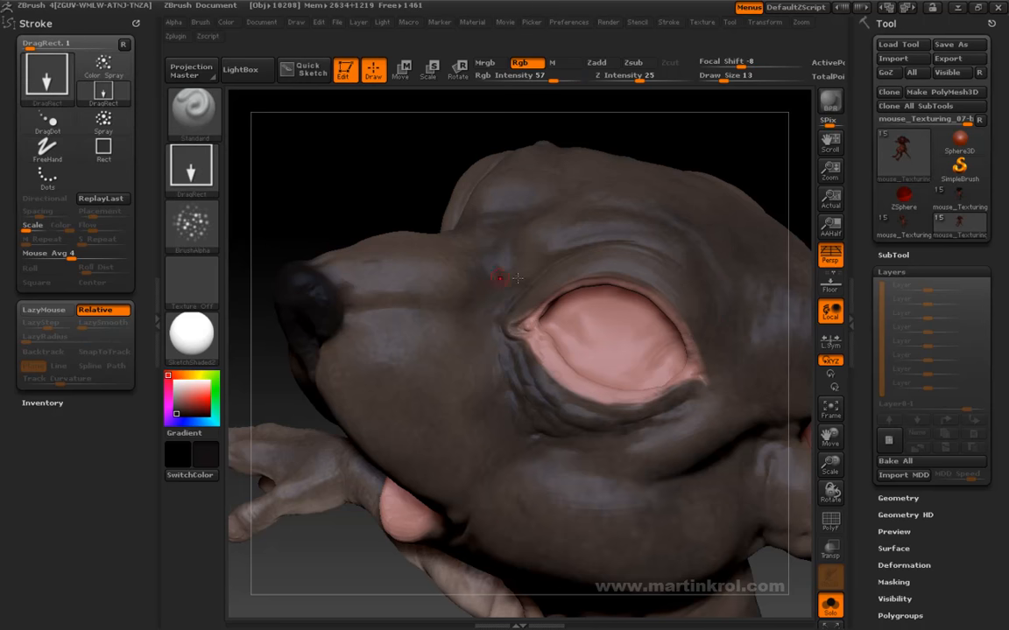
mouse_move(680, 138)
left_mouse_down()
mouse_move(704, 173)
mouse_move(668, 143)
left_mouse_up()
left_click_drag(745, 145, 750, 218)
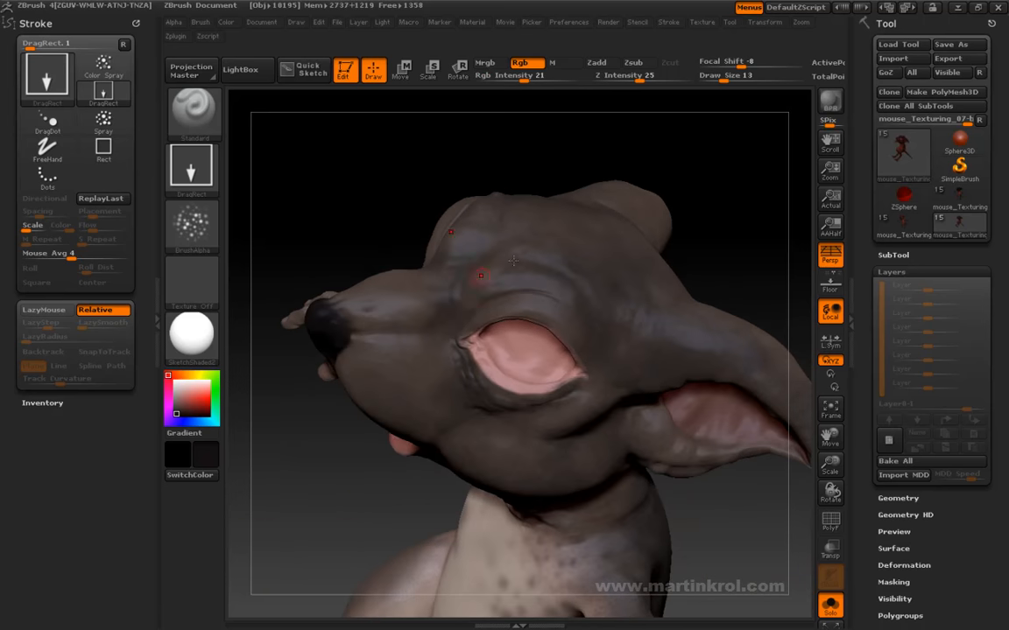
left_click_drag(512, 261, 450, 303)
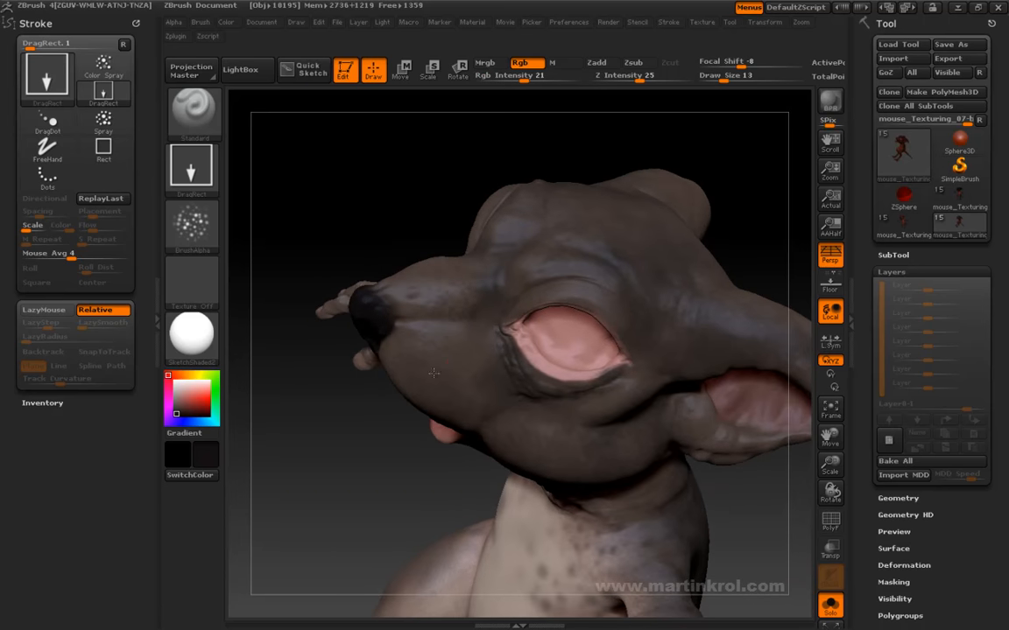
left_click_drag(463, 400, 444, 401)
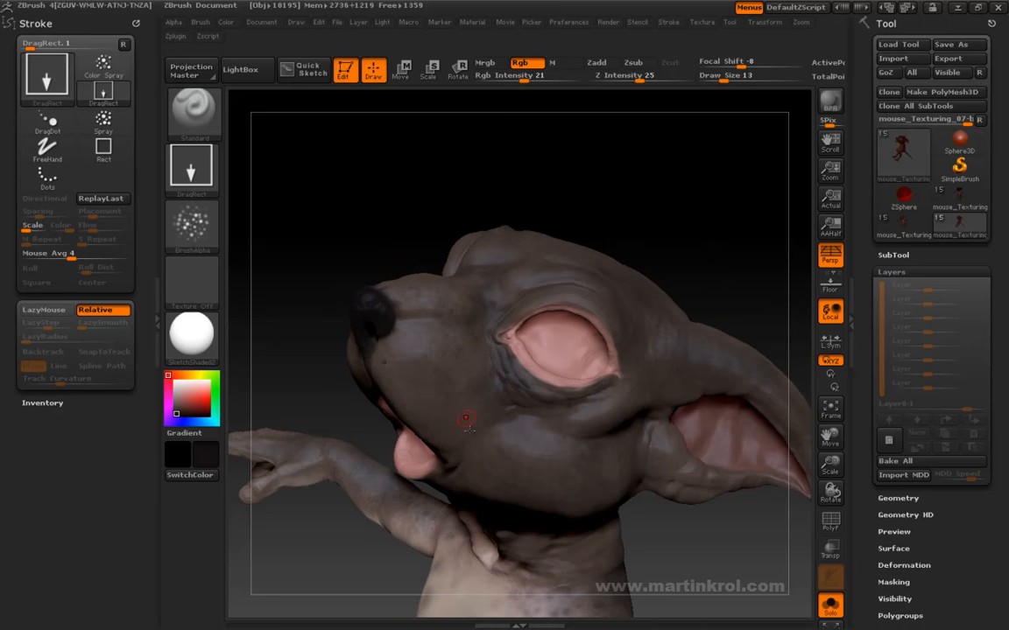
left_click_drag(398, 262, 632, 209)
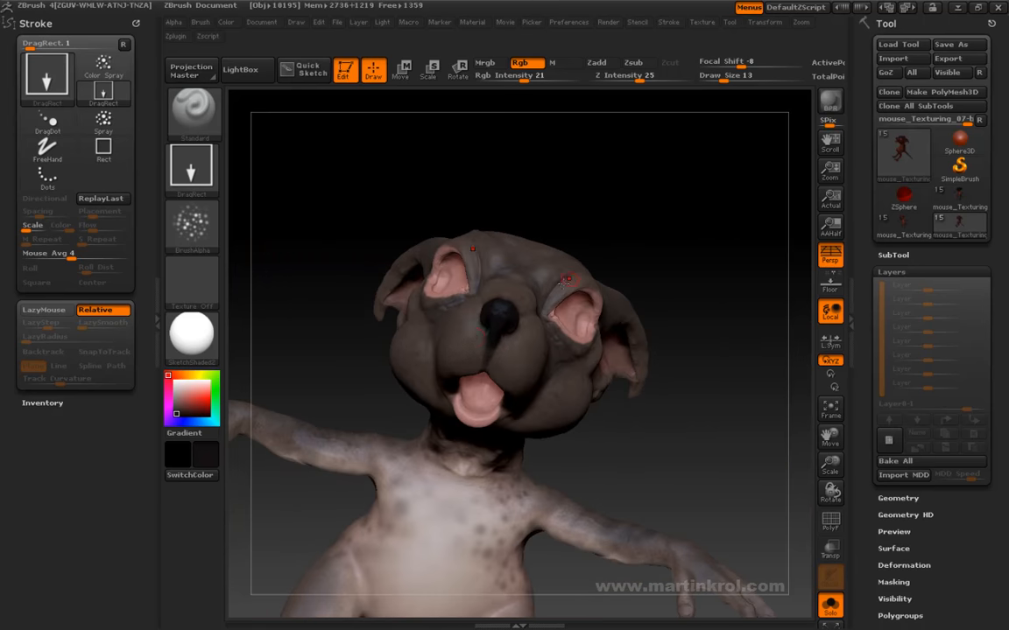
left_click_drag(713, 209, 721, 182)
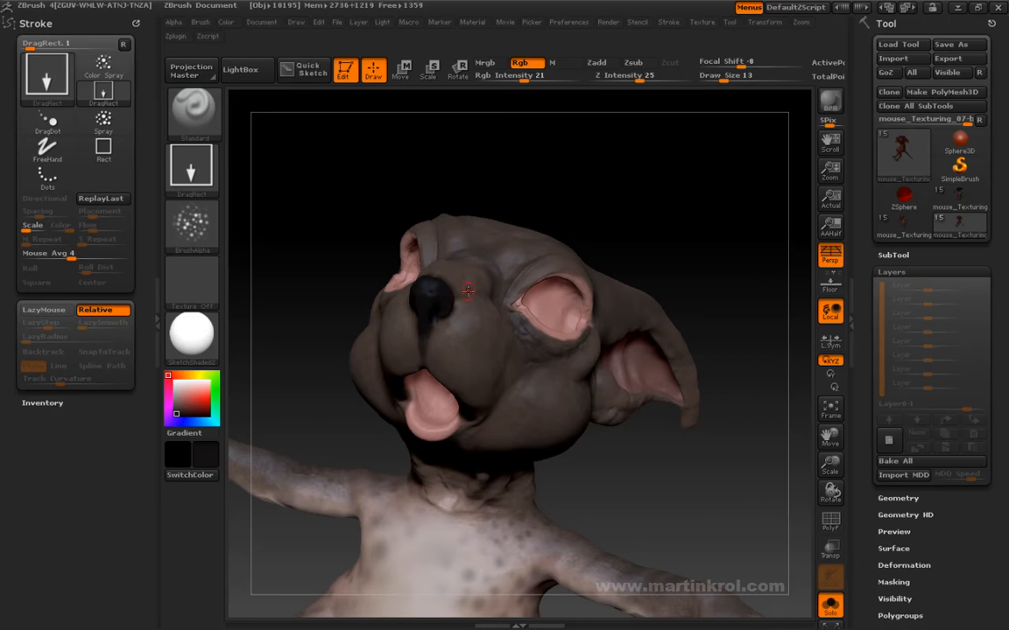
left_click_drag(603, 207, 666, 171)
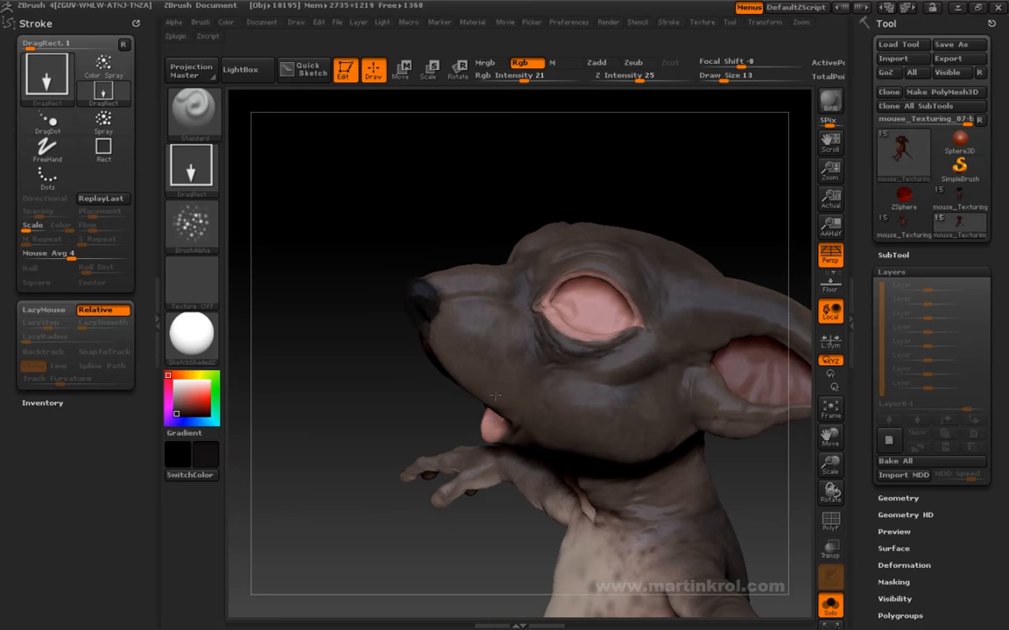
Stamp faint dark mottling over the back of the head and the outer surfaces of the ears
left_click_drag(761, 461, 584, 353)
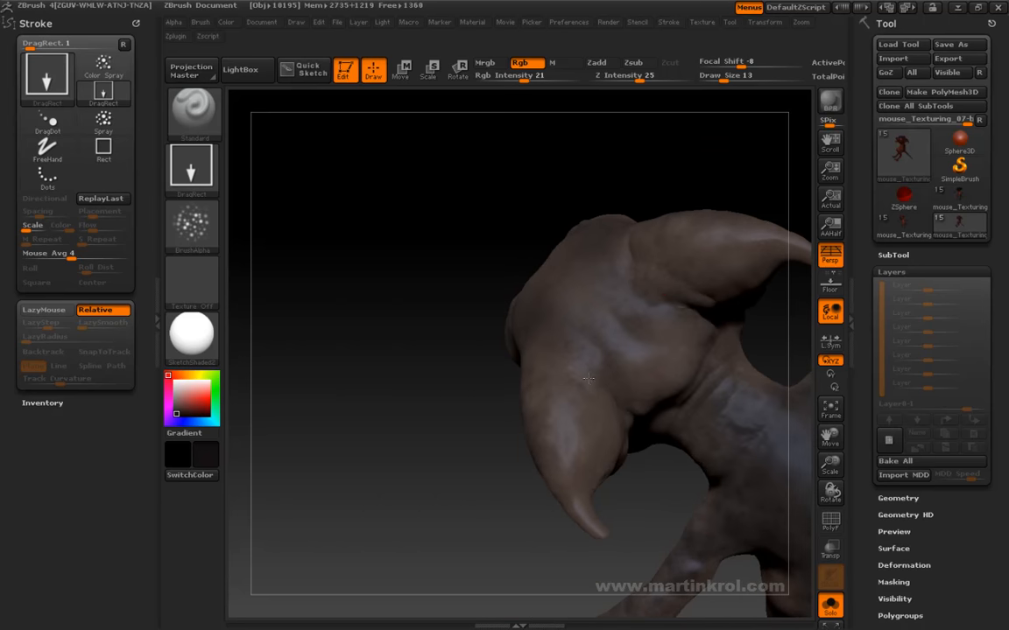
left_click_drag(464, 299, 584, 315)
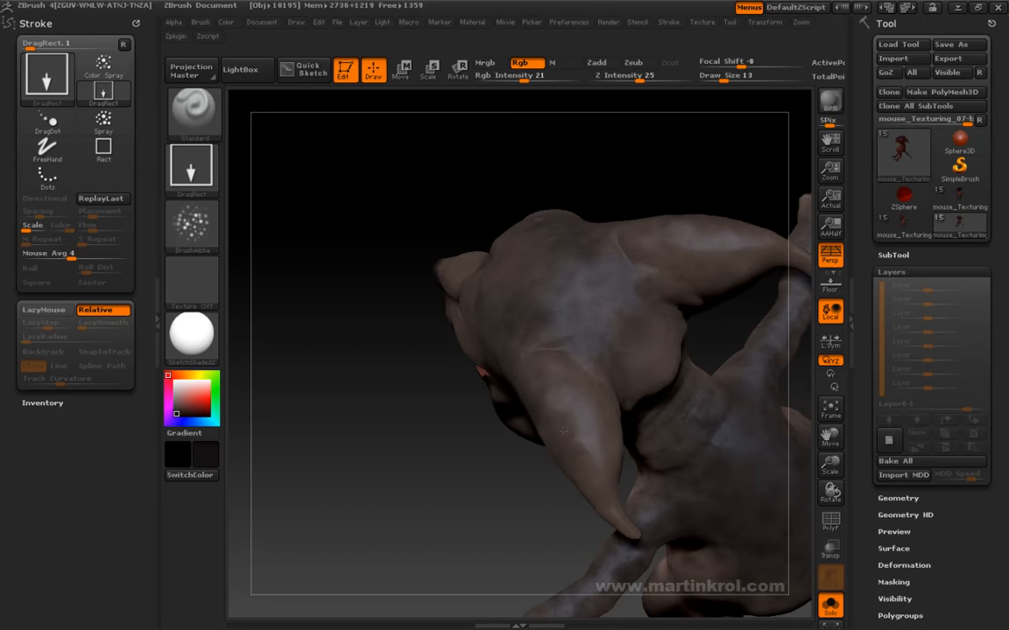
left_click_drag(574, 438, 498, 191)
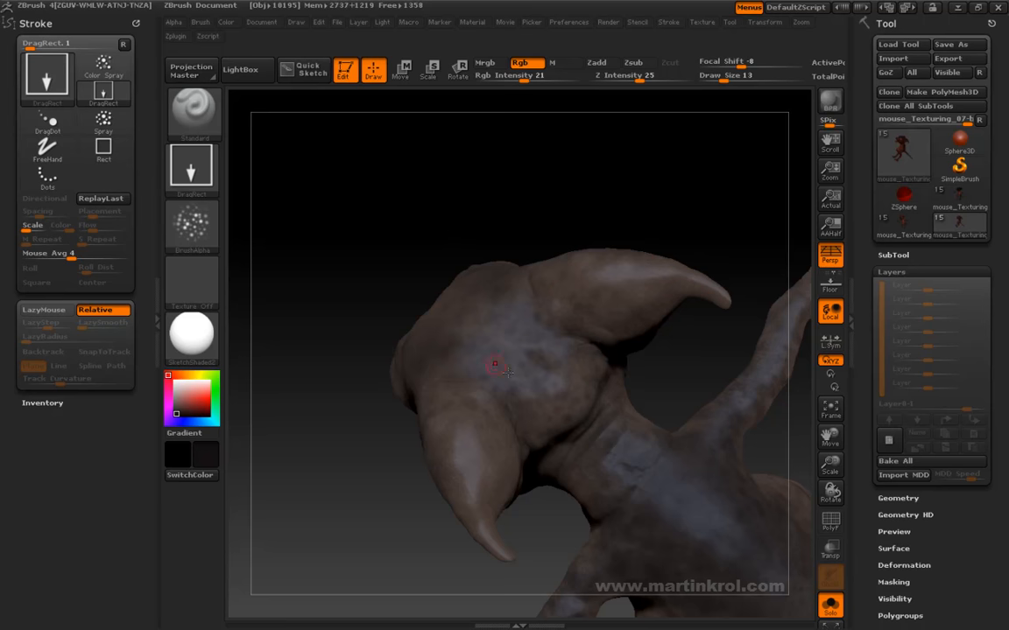
mouse_move(547, 185)
left_mouse_down()
mouse_move(657, 154)
mouse_move(676, 184)
left_mouse_up()
mouse_move(648, 382)
left_mouse_down()
mouse_move(603, 205)
mouse_move(561, 304)
left_mouse_up()
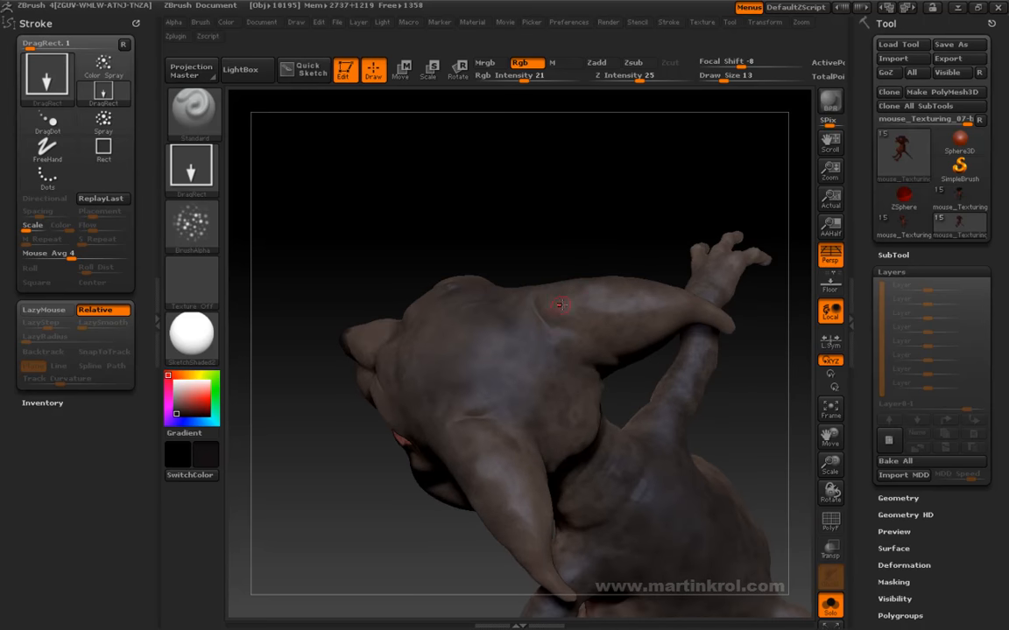
mouse_move(580, 402)
left_mouse_down()
mouse_move(592, 207)
mouse_move(529, 219)
mouse_move(564, 461)
mouse_move(444, 301)
mouse_move(509, 383)
mouse_move(415, 359)
left_mouse_up()
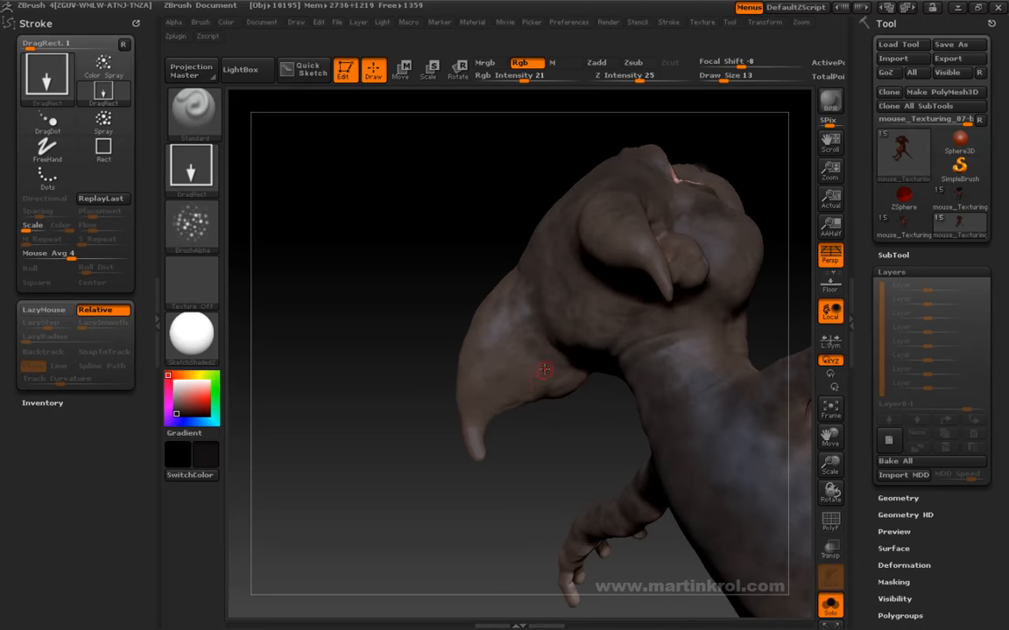
Stamp dark mottling over the nape, the back of the neck and the upper back
mouse_move(470, 453)
left_mouse_down()
mouse_move(392, 378)
mouse_move(427, 361)
mouse_move(505, 292)
left_mouse_up()
left_click_drag(635, 367, 618, 282)
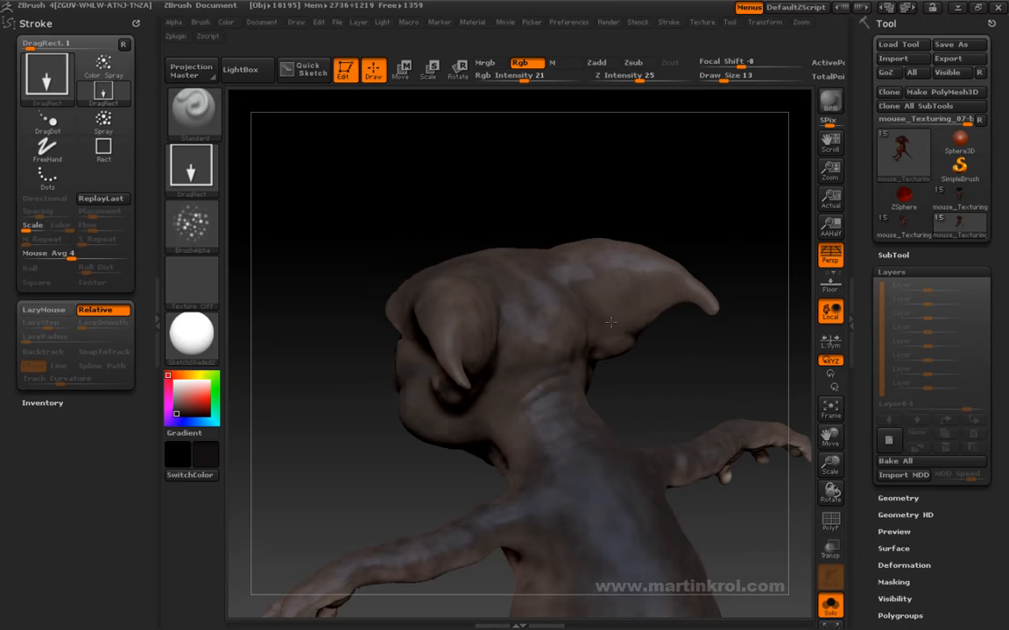
left_click_drag(657, 397, 595, 352)
mouse_move(495, 383)
left_mouse_down()
mouse_move(441, 351)
mouse_move(585, 362)
left_mouse_up()
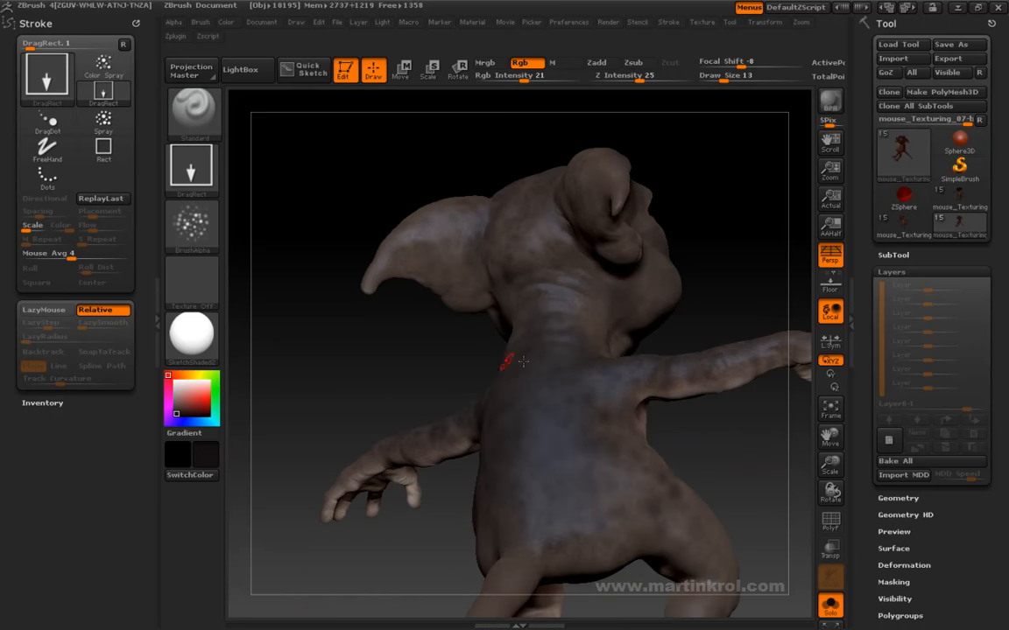
left_click_drag(522, 361, 489, 330)
mouse_move(543, 396)
left_mouse_down()
mouse_move(500, 330)
mouse_move(671, 265)
mouse_move(644, 246)
mouse_move(745, 189)
mouse_move(745, 239)
mouse_move(514, 304)
left_mouse_up()
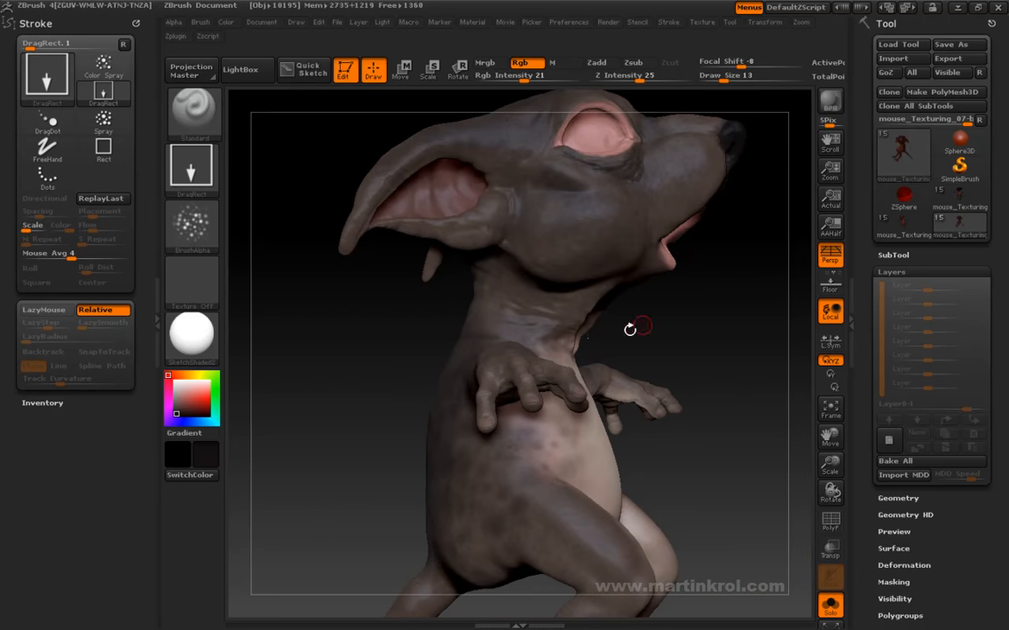
Examine the colour variation on the face, ears and body from several sides
left_click_drag(611, 332, 507, 292)
mouse_move(516, 331)
left_mouse_down()
mouse_move(439, 313)
mouse_move(602, 308)
mouse_move(723, 244)
mouse_move(721, 265)
mouse_move(689, 281)
mouse_move(725, 205)
mouse_move(690, 210)
mouse_move(655, 359)
mouse_move(693, 218)
mouse_move(701, 344)
mouse_move(698, 281)
mouse_move(752, 291)
mouse_move(738, 303)
mouse_move(666, 308)
mouse_move(716, 233)
mouse_move(722, 272)
mouse_move(531, 265)
left_mouse_up()
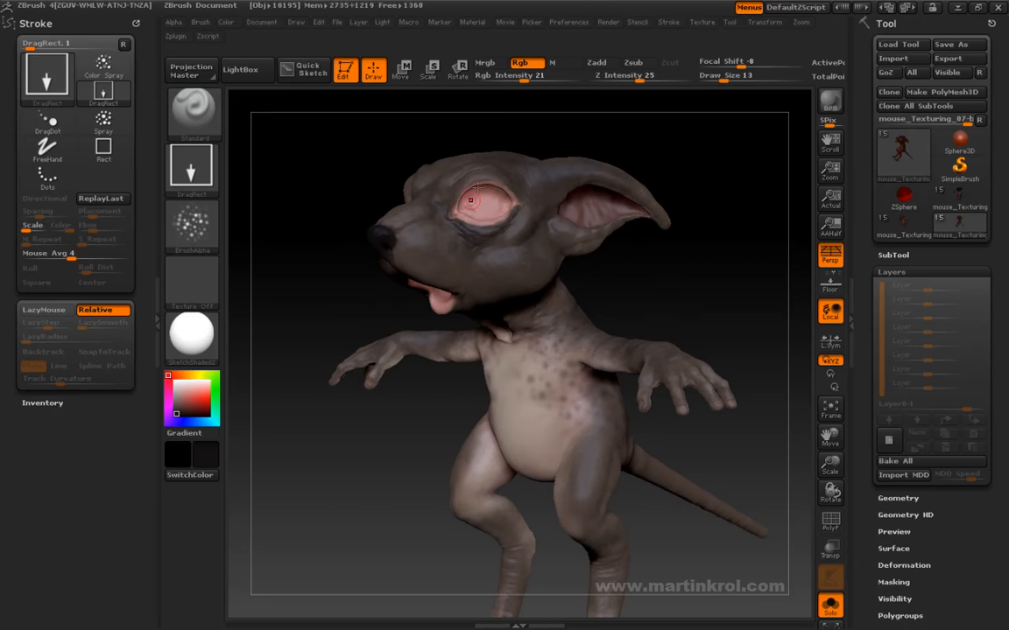
left_click_drag(360, 182, 359, 305)
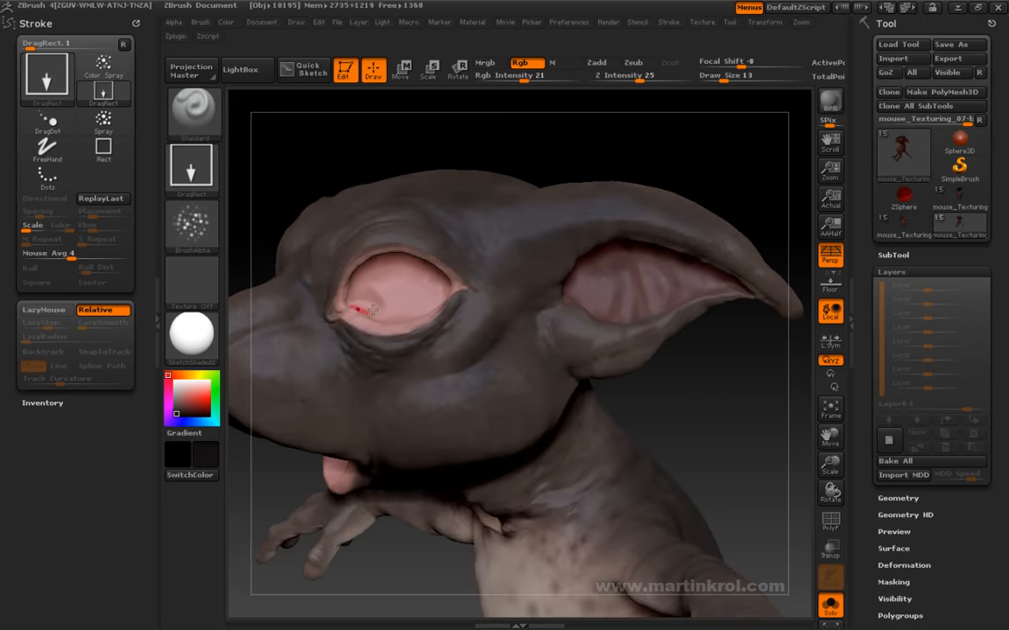
left_click_drag(628, 149, 658, 133)
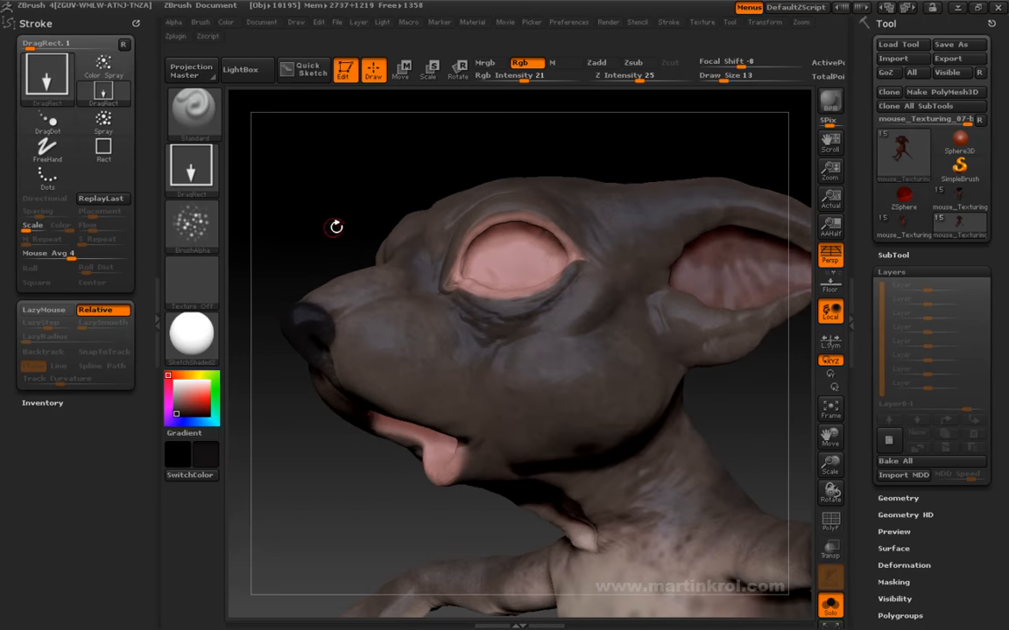
left_click_drag(333, 232, 375, 105, "alt")
left_click_drag(367, 376, 655, 148, "alt")
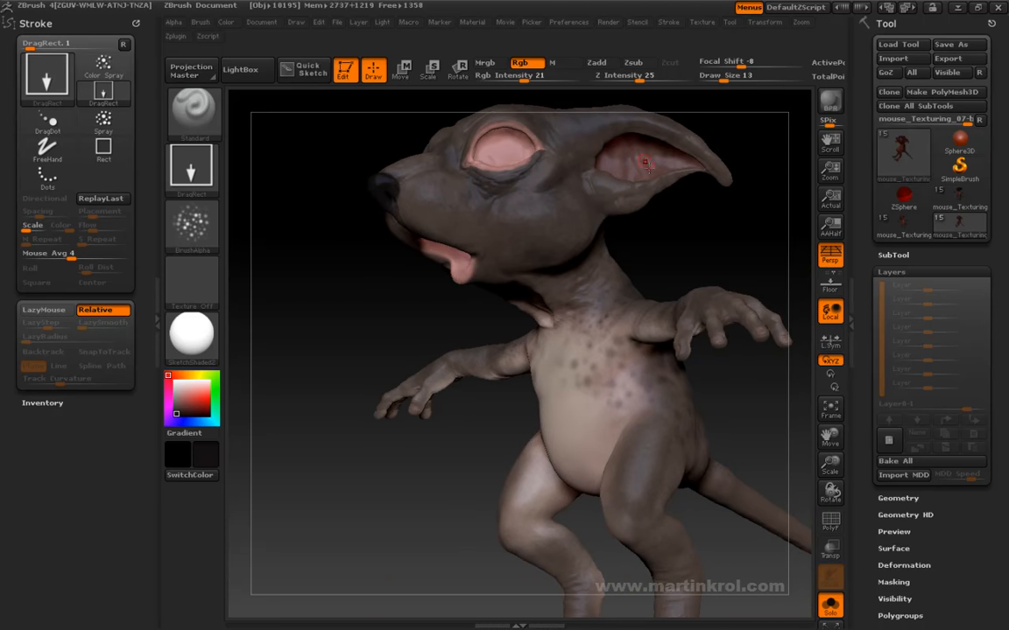
left_click_drag(716, 255, 627, 360)
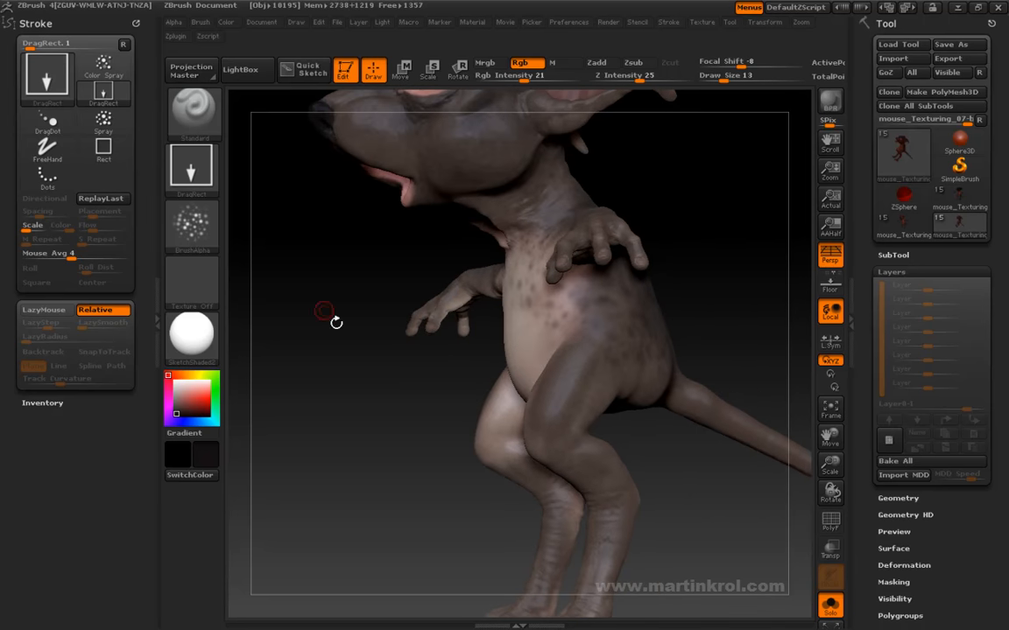
Switch back to the Color Spray stroke, set the draw size to 33 and spray the dark colour on the outer thigh
left_click(191, 173)
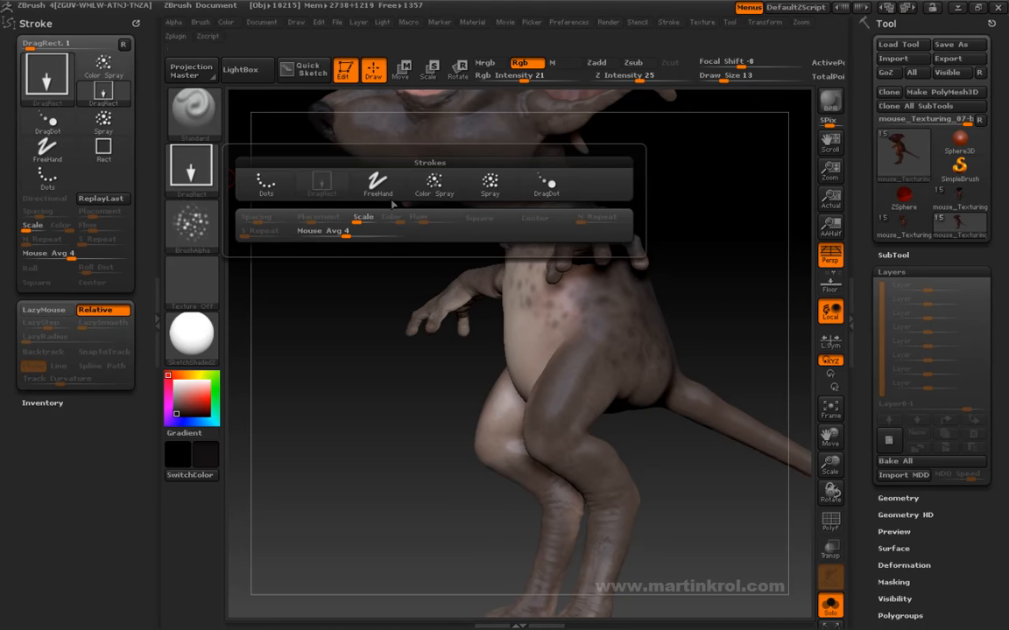
left_click(432, 182)
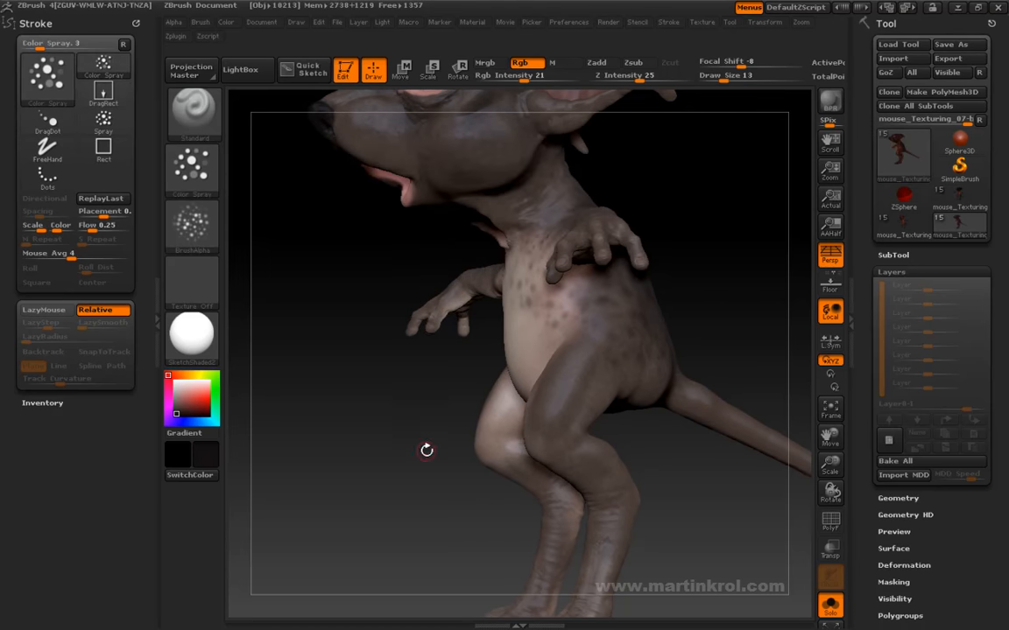
left_click_drag(421, 446, 380, 429)
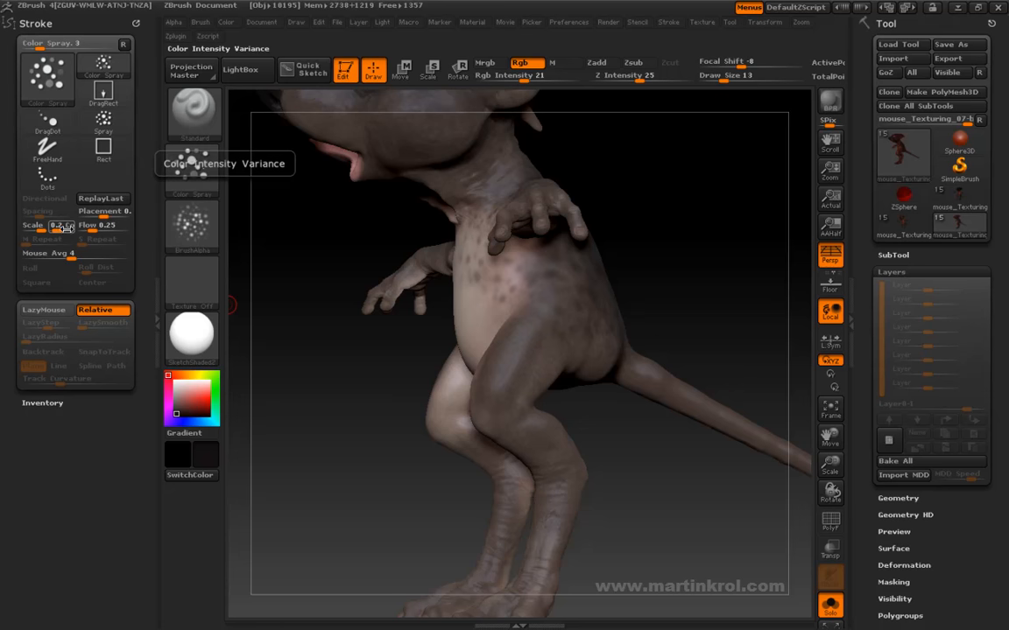
key("space")
left_click_drag(598, 357, 627, 357)
mouse_move(667, 322)
left_mouse_down()
mouse_move(708, 255)
mouse_move(674, 256)
left_mouse_up()
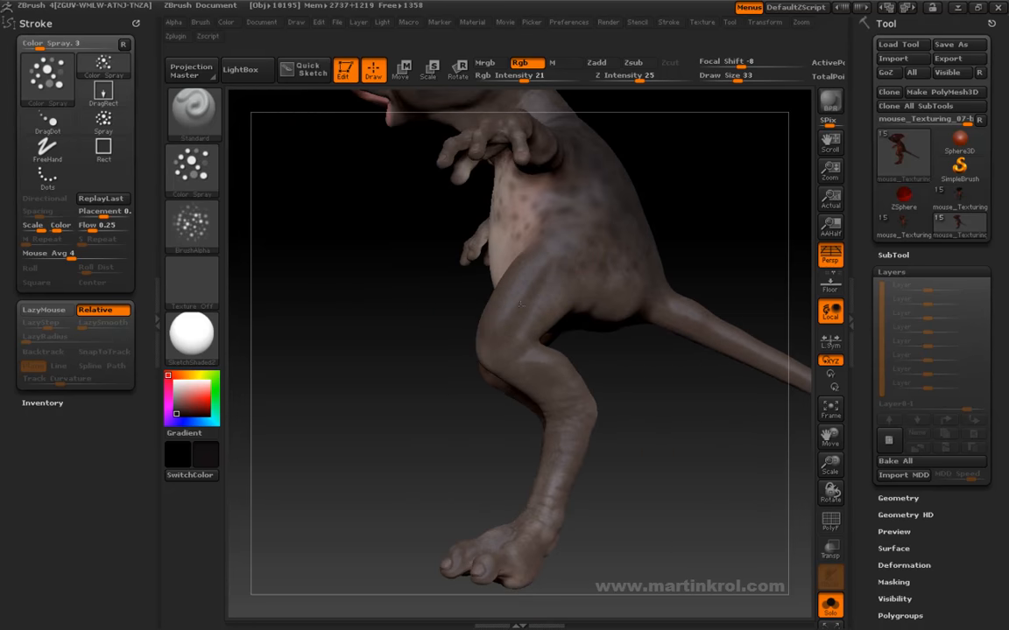
left_click_drag(613, 354, 681, 355)
Increase the draw size to 84 and spray the dark colour broadly over the hind legs
key("space")
left_click_drag(611, 331, 633, 331)
key("space")
left_click_drag(559, 363, 548, 363)
left_click_drag(628, 391, 603, 386)
key("space")
key("space")
left_click(598, 379)
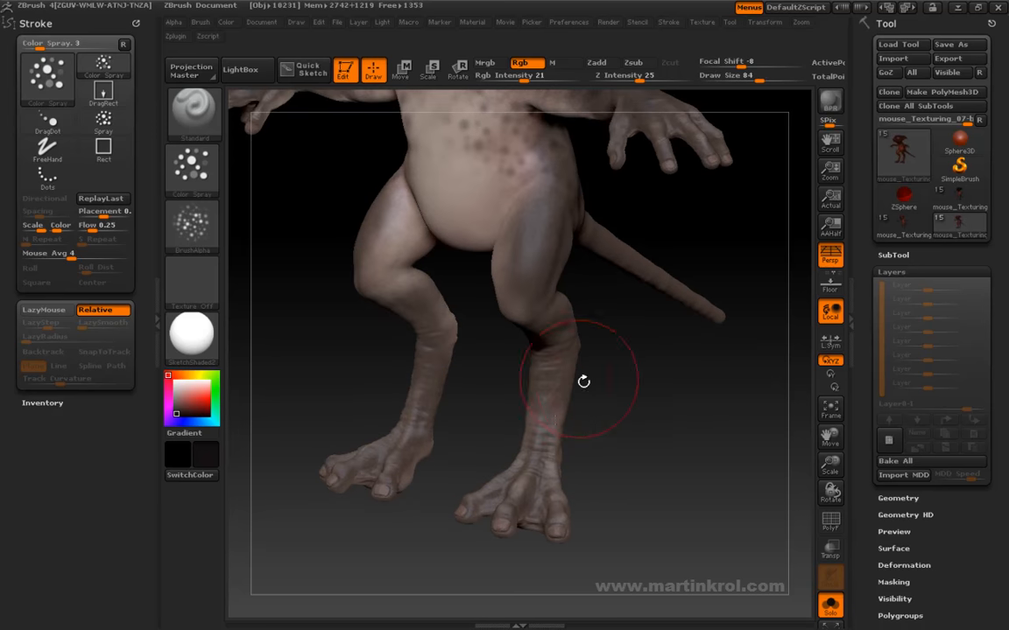
Set the draw size to 61 and the Rgb Intensity to 40, and spray the dark colour along the lower legs
key("space")
mouse_move(555, 418)
left_mouse_down()
mouse_move(545, 418)
mouse_move(569, 442)
left_mouse_up()
key("space")
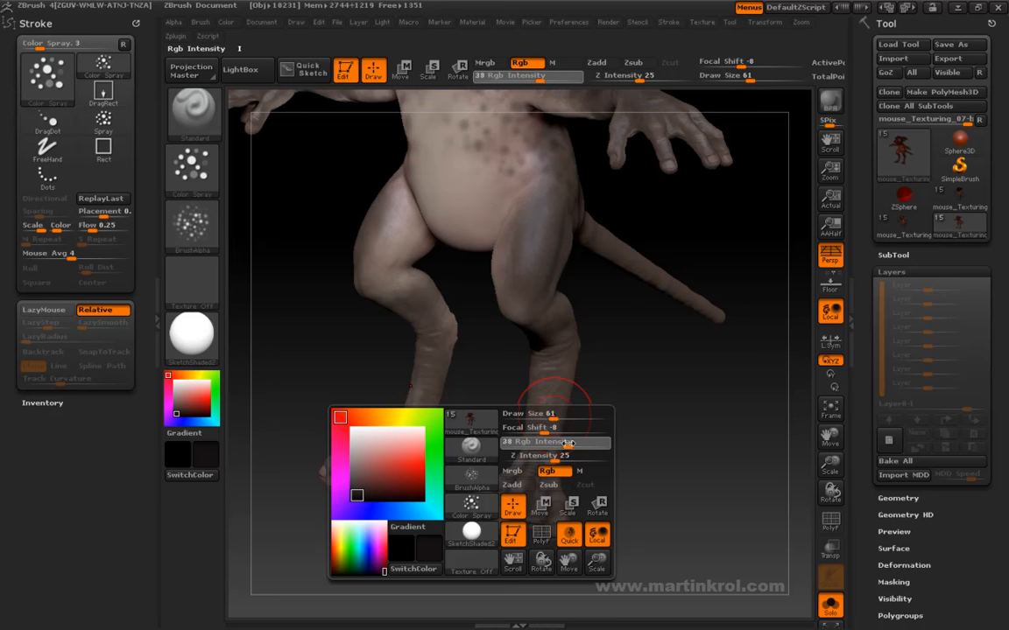
mouse_move(610, 379)
left_mouse_down()
mouse_move(611, 392)
mouse_move(615, 367)
left_mouse_up()
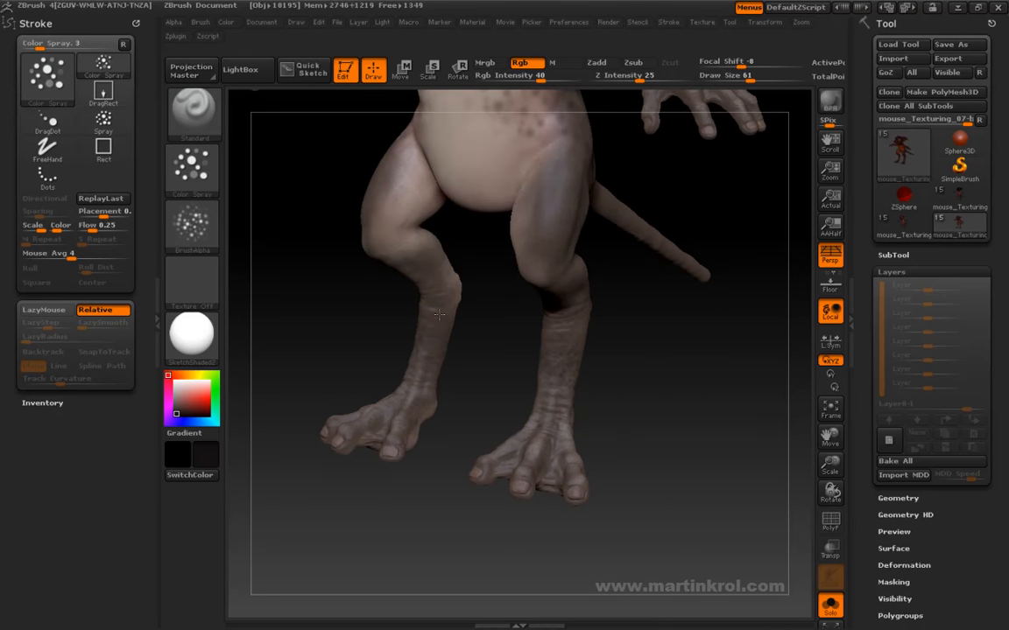
Reduce the draw size to 35 and then 19 to spray the dark colour over the top of the foot and between the toes
mouse_move(604, 434)
left_mouse_down()
mouse_move(650, 408)
mouse_move(627, 426)
mouse_move(611, 411)
mouse_move(560, 449)
mouse_move(566, 473)
mouse_move(530, 437)
mouse_move(534, 493)
left_mouse_up()
key("space")
key("space")
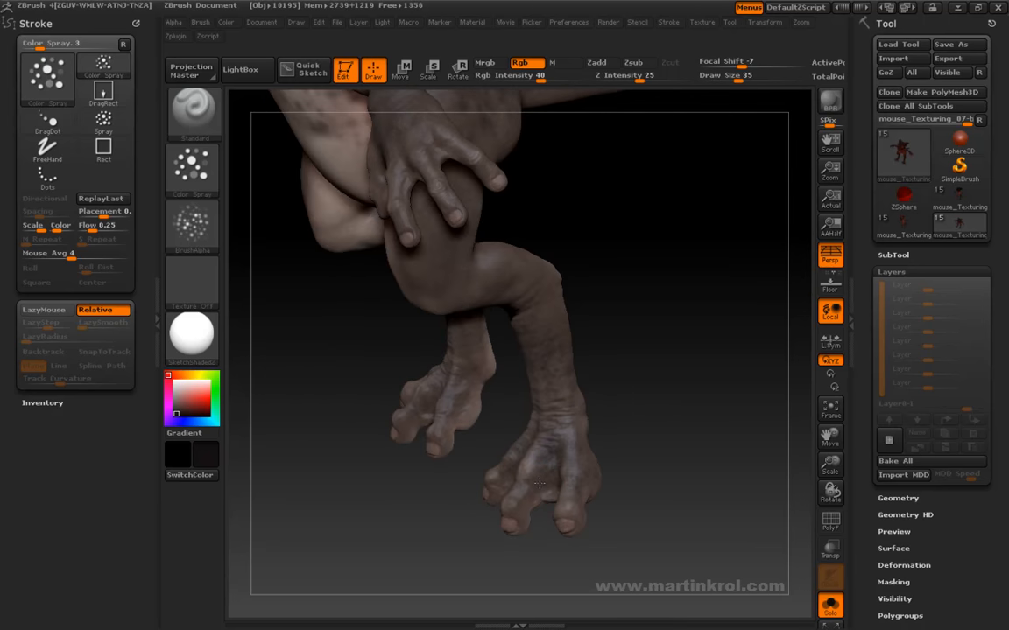
key("space")
left_click_drag(517, 380, 473, 380)
mouse_move(594, 360)
left_mouse_down()
mouse_move(543, 480)
mouse_move(648, 354)
mouse_move(598, 421)
left_mouse_up()
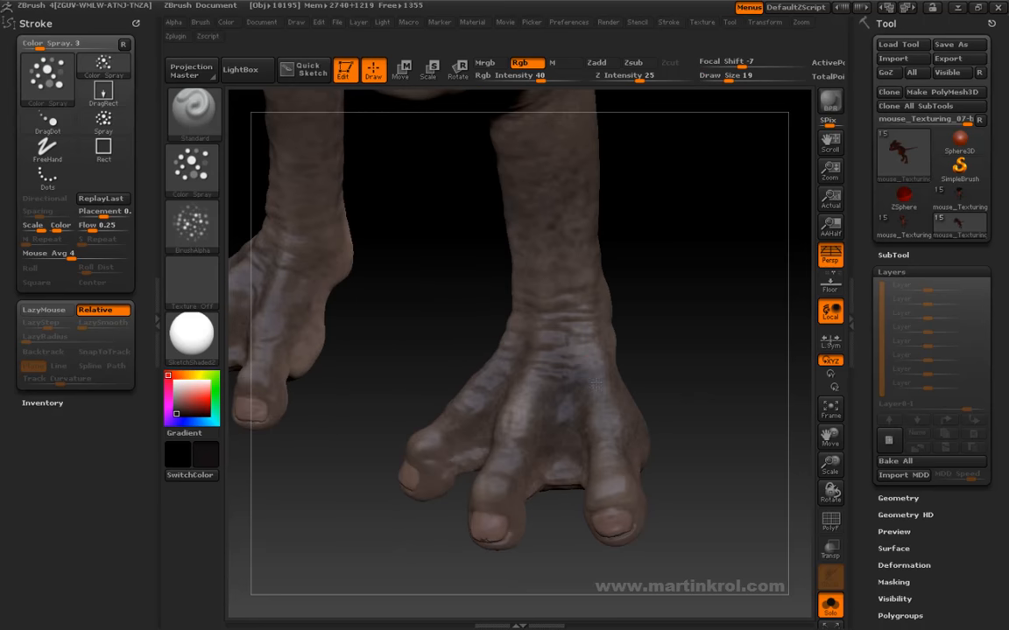
left_click_drag(569, 359, 520, 367)
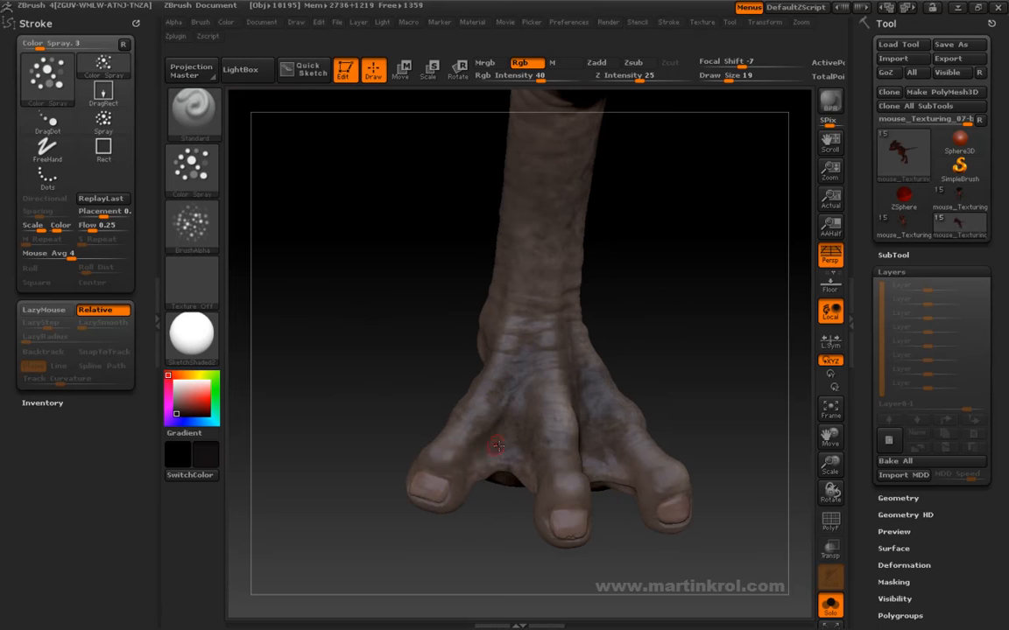
Increase the draw size to 47 and spray the dark colour over the ankle and the side of the foot
mouse_move(386, 369)
left_mouse_down()
mouse_move(469, 323)
mouse_move(487, 338)
left_mouse_up()
key("space")
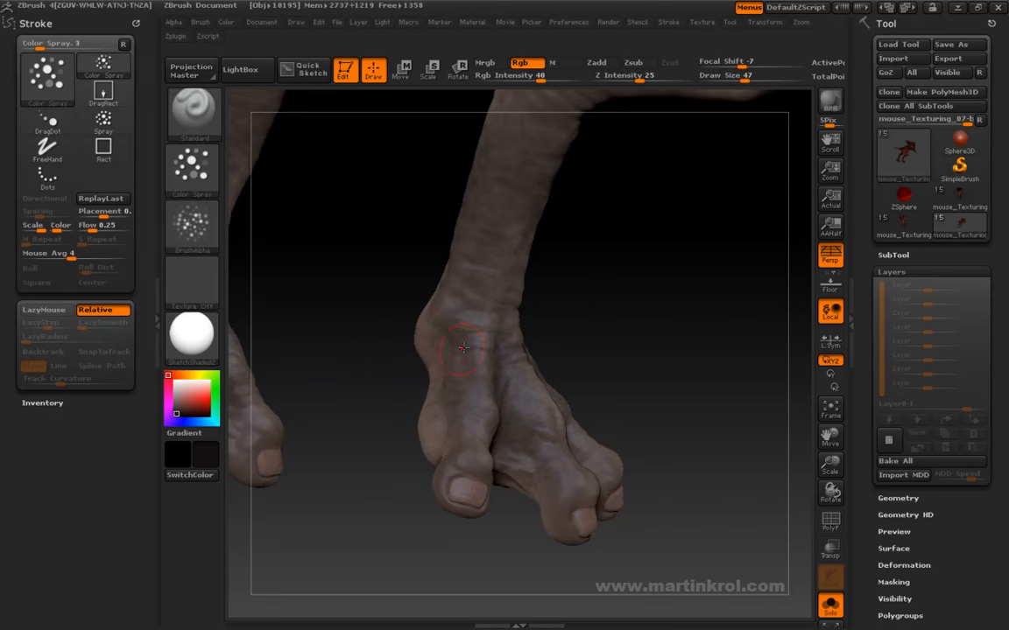
left_click_drag(390, 401, 502, 346)
Set the draw size to 31 and spray the dark colour along the outer foot and the underside of the toes
key("space")
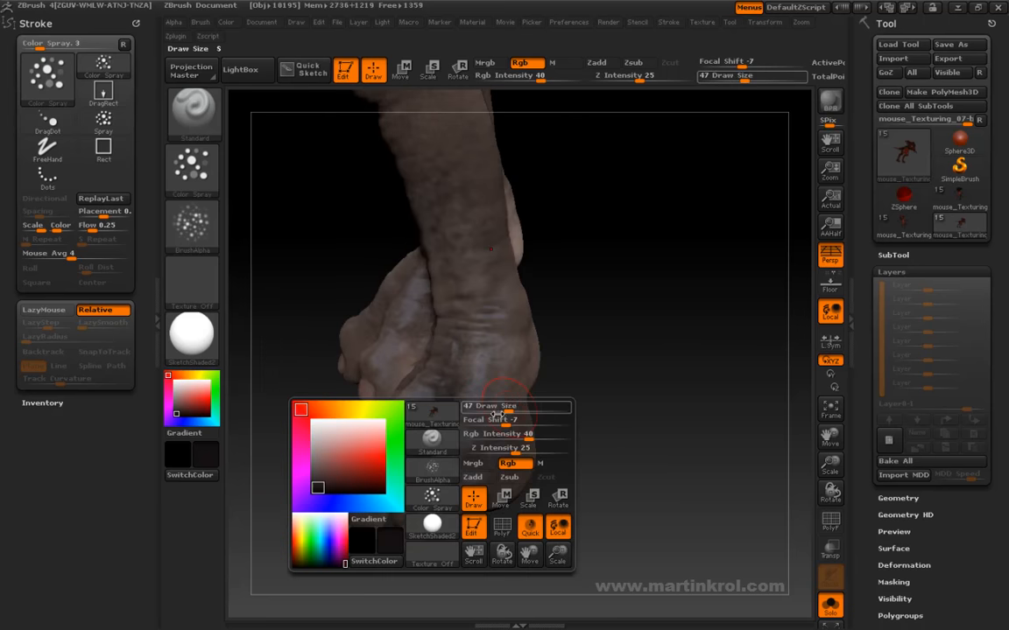
key("space")
left_click_drag(496, 407, 488, 406)
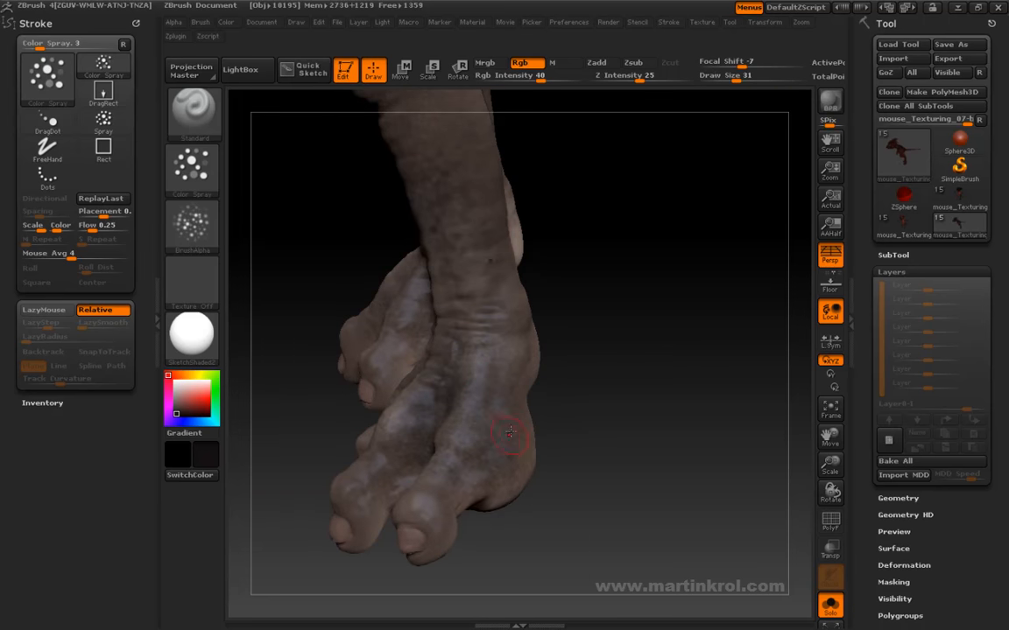
left_click_drag(454, 507, 505, 451)
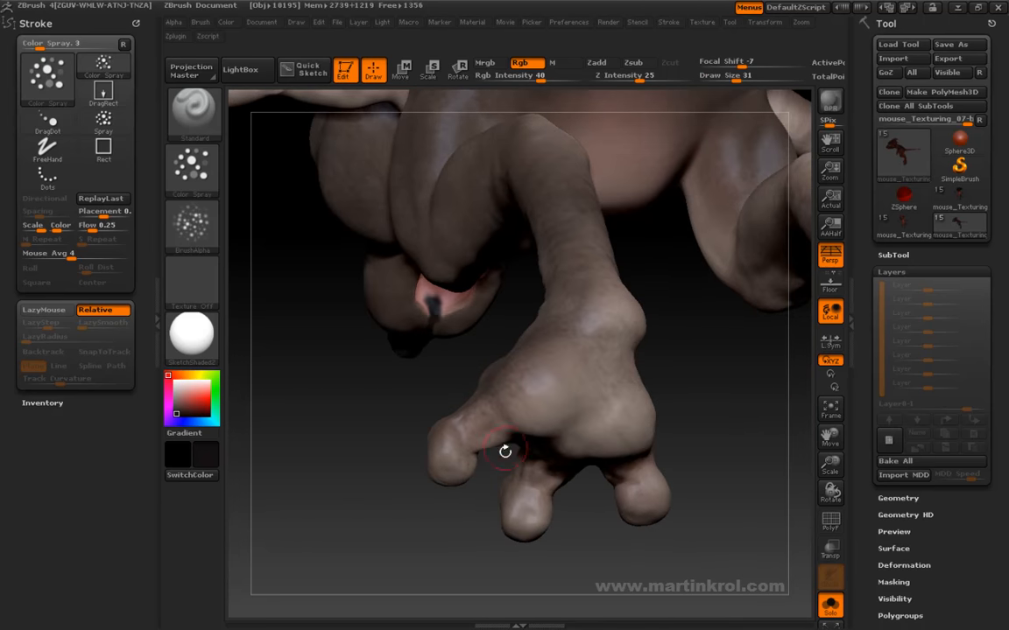
left_click_drag(599, 458, 638, 427)
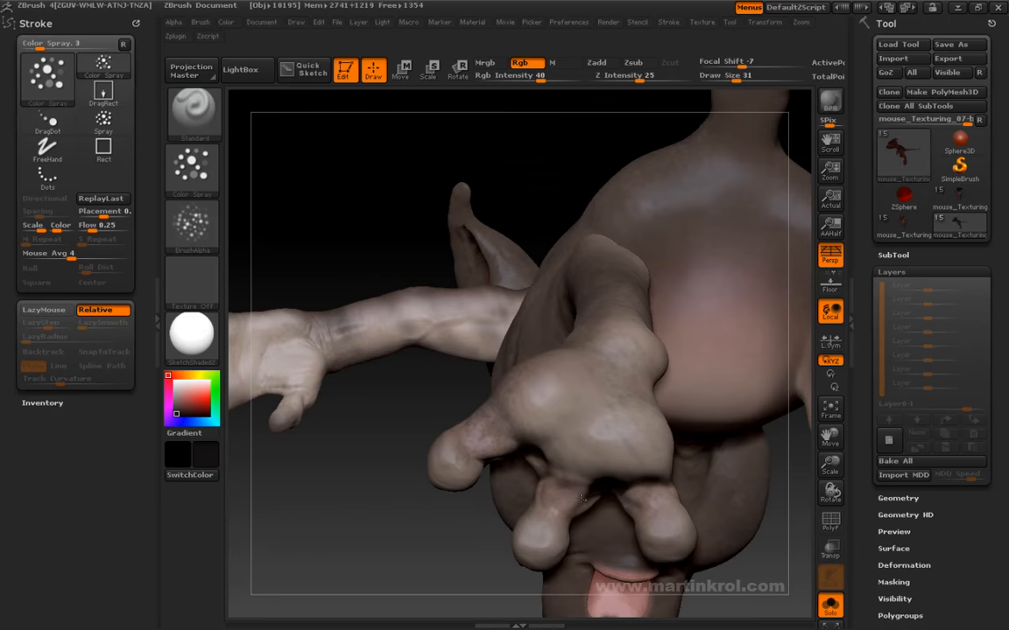
Spray the dark colour over the toes, and raise the draw size to 48 to continue over the sole and heel
left_click_drag(442, 538, 547, 460)
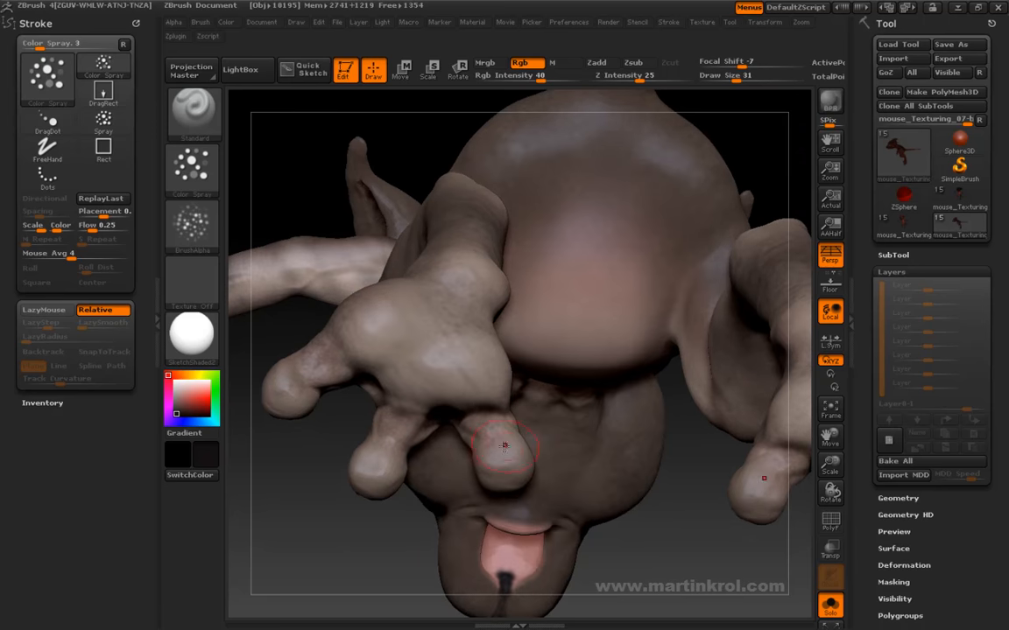
left_click_drag(367, 446, 376, 473)
key("space")
left_click_drag(438, 328, 452, 328)
mouse_move(585, 420)
left_mouse_down()
mouse_move(628, 457)
mouse_move(544, 378)
left_mouse_up()
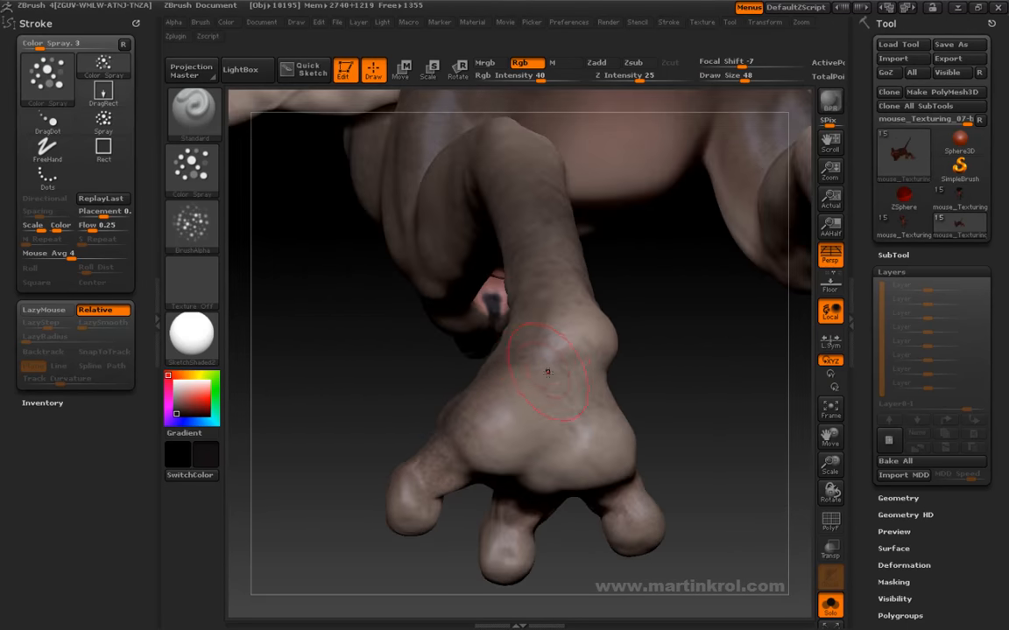
Hide the stroke settings and set Cavity Detection to 1 in the first shader of the SketchShaded2 material
left_click_drag(654, 393, 675, 311, "alt")
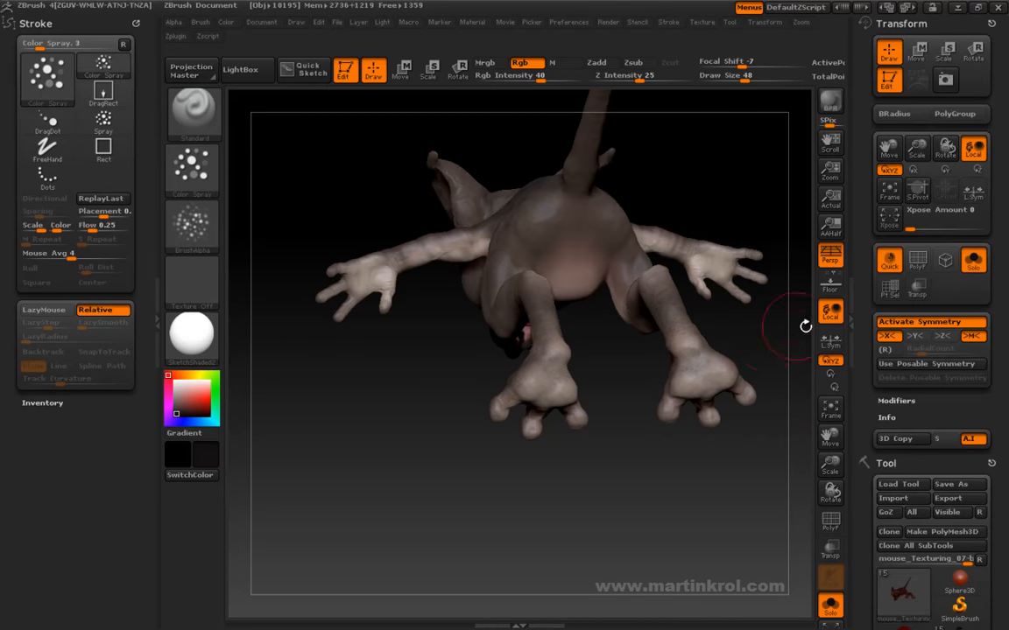
left_click_drag(688, 294, 709, 374)
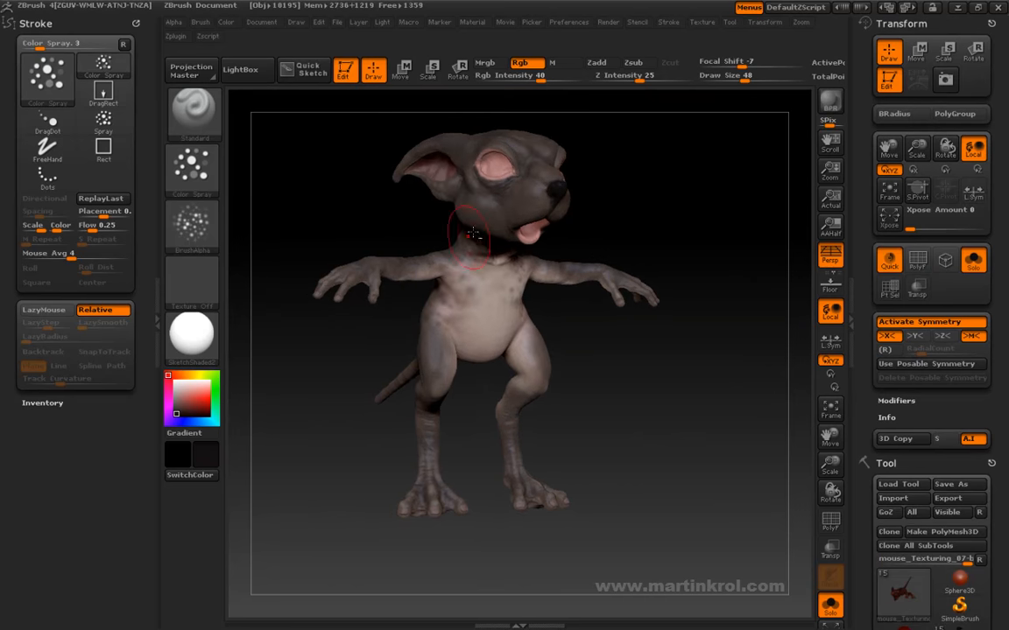
left_click_drag(327, 194, 360, 277, "alt")
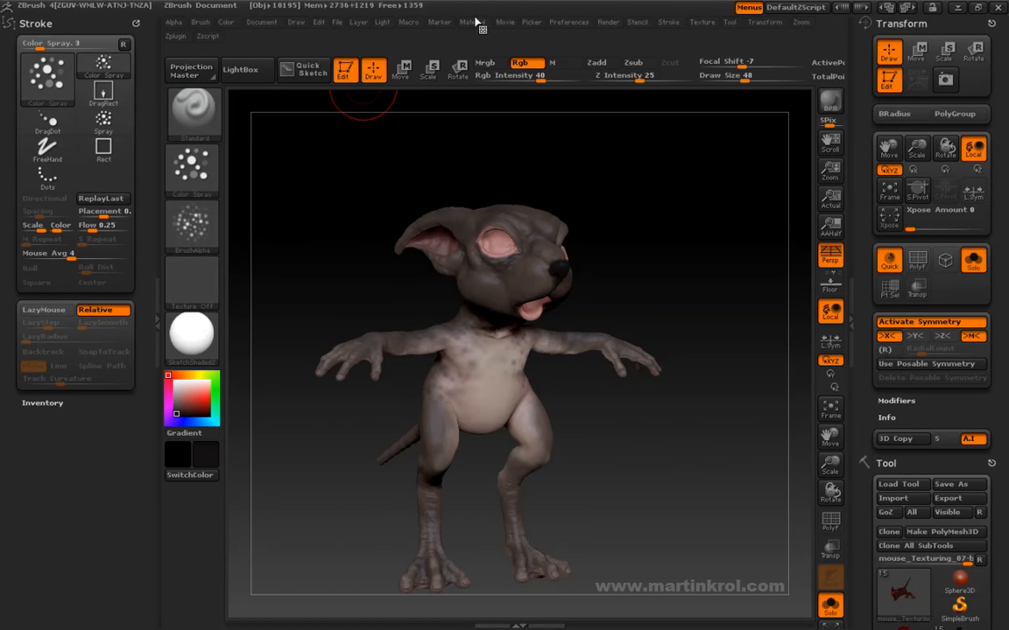
left_click(158, 104)
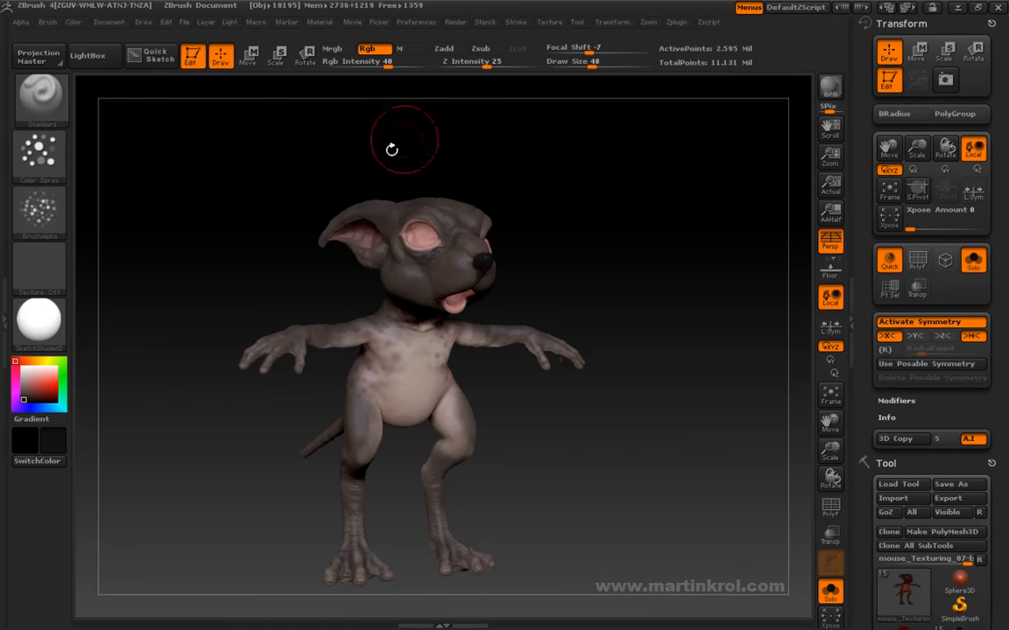
left_click(323, 24)
left_click_drag(322, 365, 330, 317)
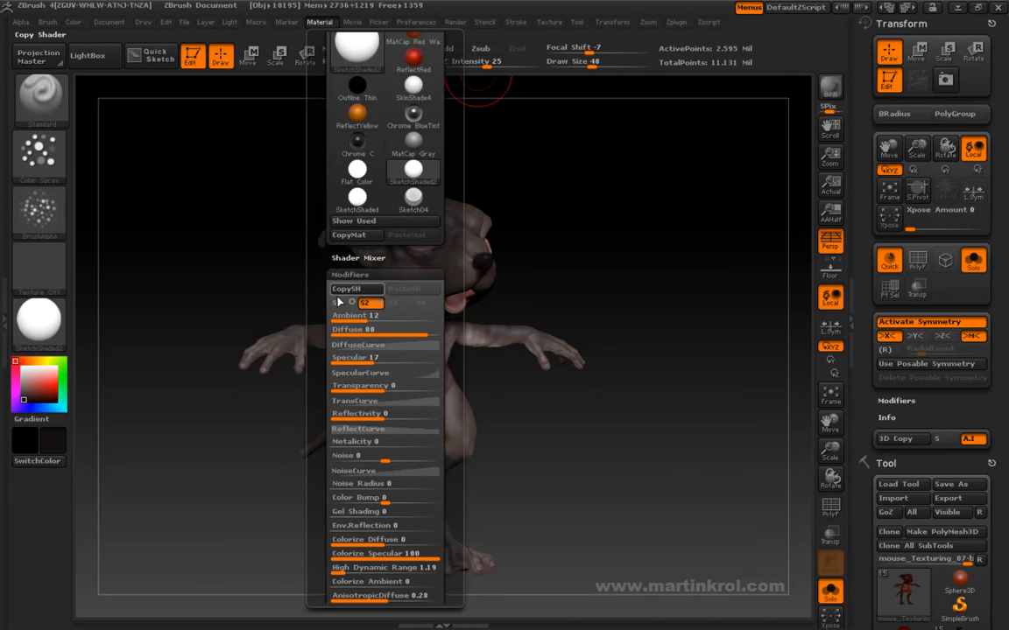
left_click(351, 276)
left_click(351, 274)
left_click_drag(308, 226, 298, 279)
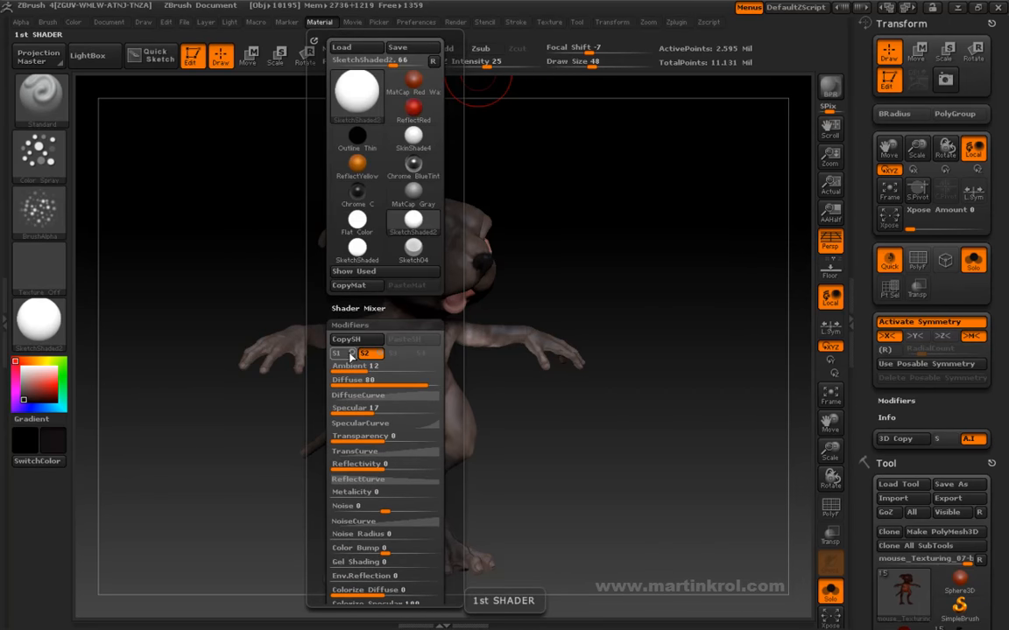
left_click(340, 353)
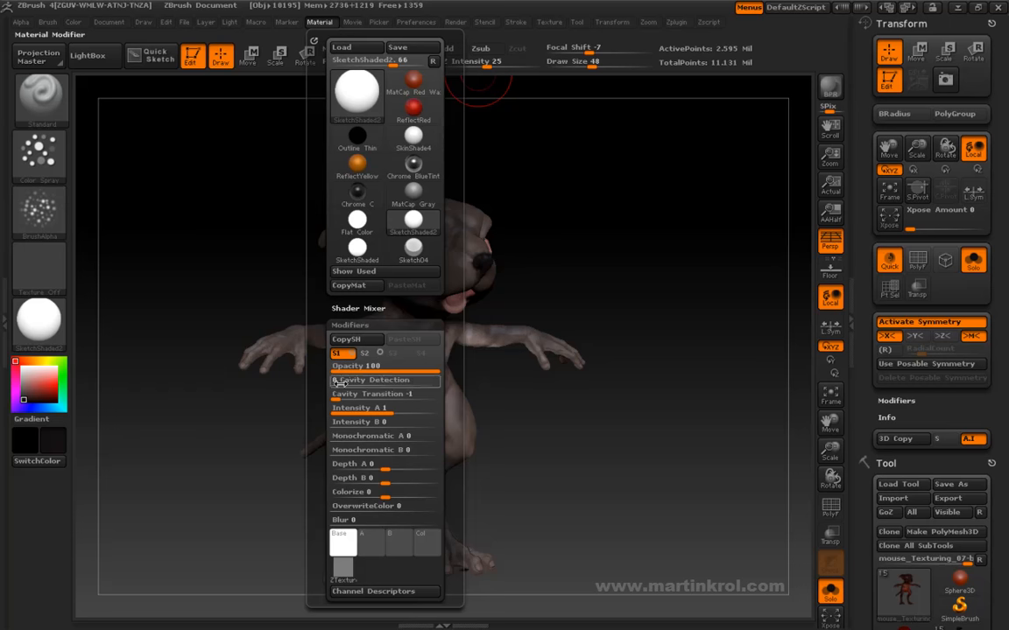
left_click_drag(345, 385, 440, 380)
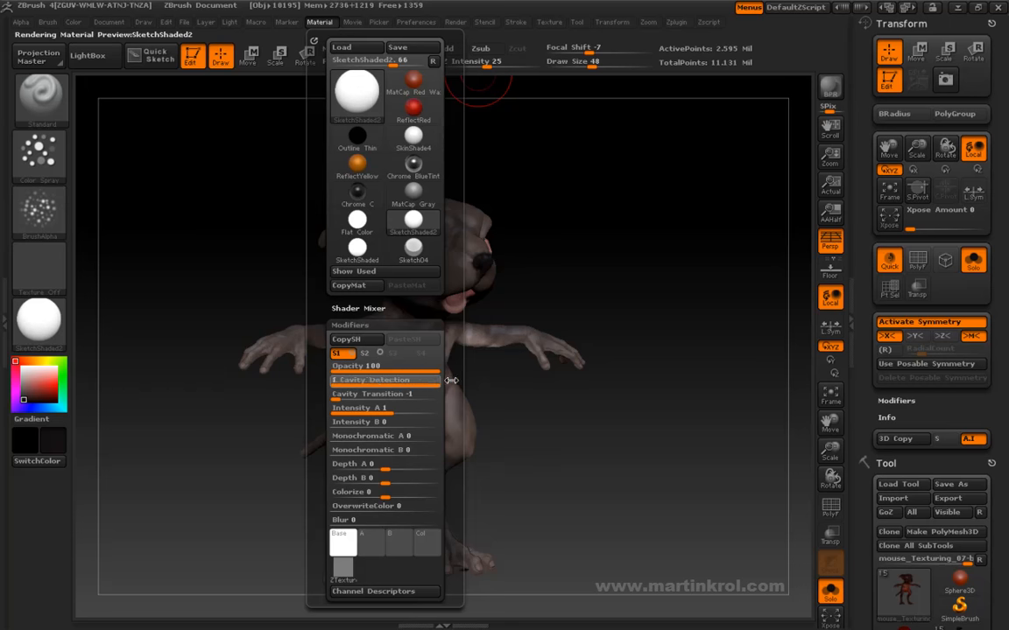
Examine the shaded skin detail on the head, belly, legs and tail from the front and side, and reopen the material settings
mouse_move(666, 307)
left_mouse_down()
mouse_move(611, 296)
mouse_move(601, 268)
mouse_move(681, 282)
mouse_move(674, 218)
mouse_move(673, 252)
mouse_move(654, 243)
left_mouse_up()
key("space")
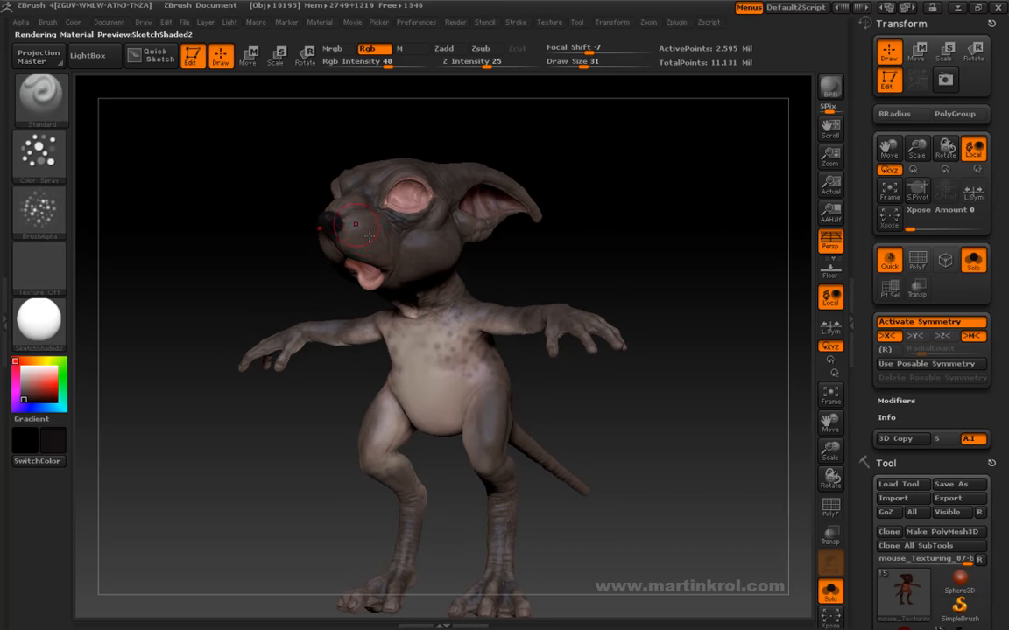
left_click_drag(543, 162, 496, 162)
left_click_drag(521, 123, 453, 151)
mouse_move(610, 246)
left_mouse_down()
mouse_move(671, 217)
mouse_move(588, 233)
left_mouse_up()
key("space")
left_click_drag(663, 248, 629, 238)
left_click_drag(362, 430, 407, 438)
mouse_move(536, 391)
left_mouse_down()
mouse_move(505, 398)
mouse_move(534, 418)
left_mouse_up()
key("space")
left_click_drag(544, 459, 543, 429, "alt")
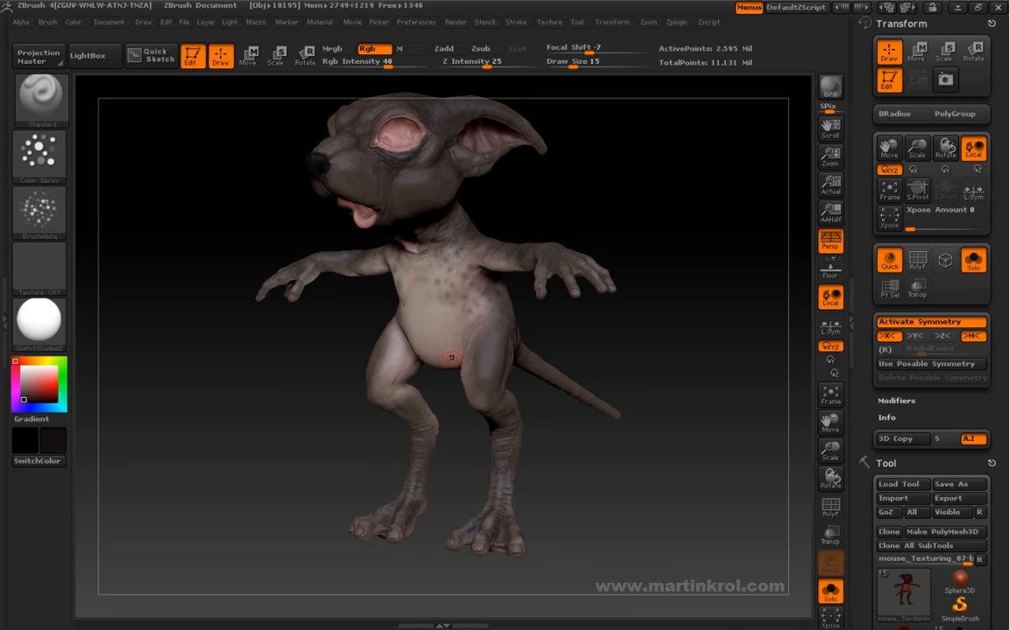
left_click_drag(337, 440, 341, 481, "alt")
left_click_drag(395, 419, 638, 382)
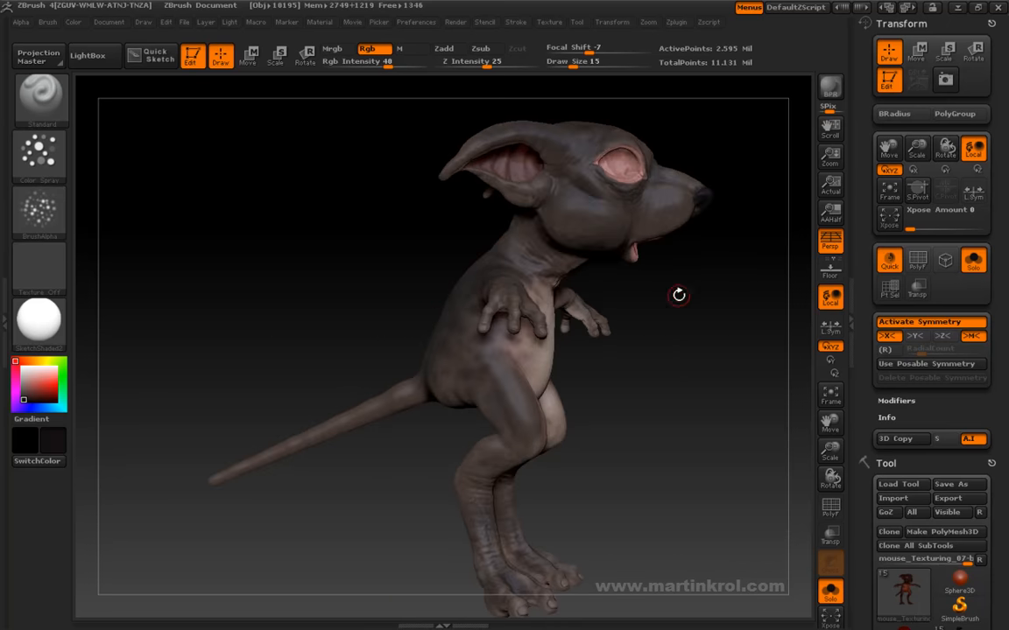
left_click_drag(666, 306, 643, 317, "alt")
left_click_drag(612, 203, 587, 359, "alt")
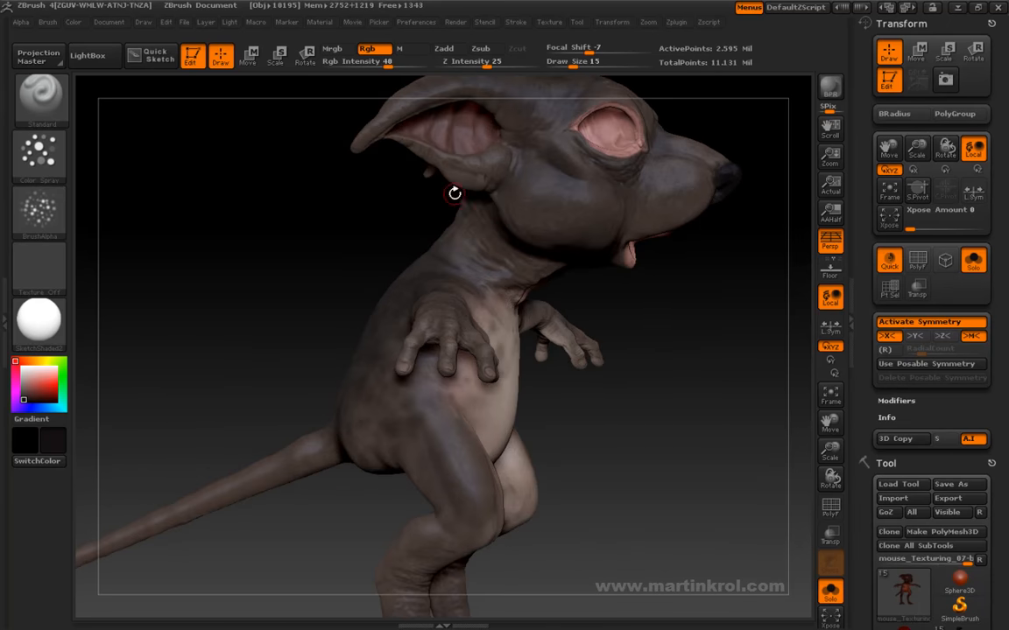
left_click_drag(692, 352, 671, 232, "alt")
left_click_drag(639, 375, 665, 421)
left_click(319, 22)
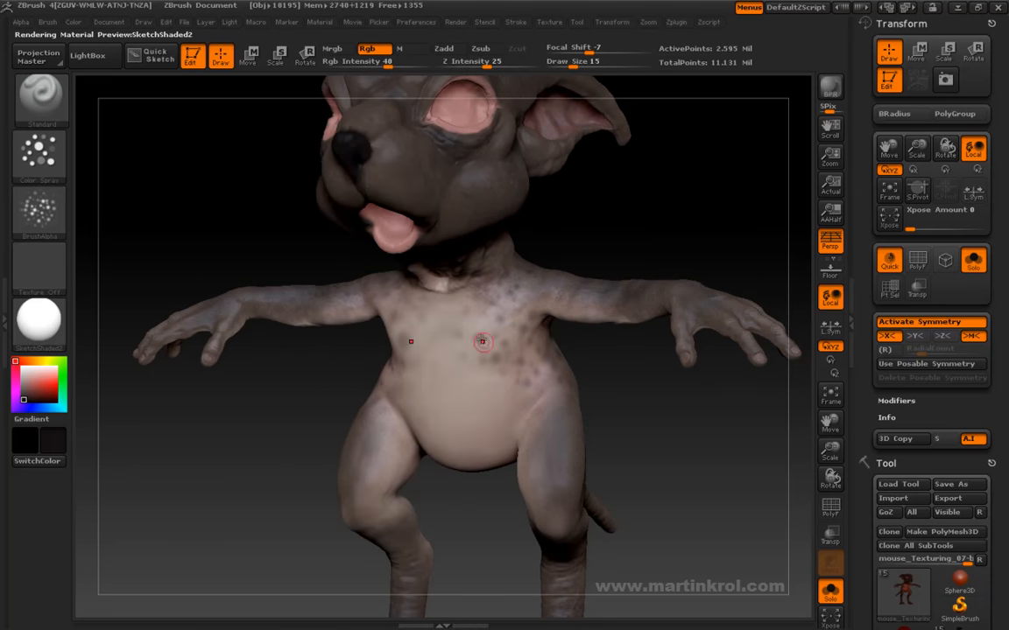
Turn symmetry off, pick the light belly colour, and spray over the dark chest spots with draw size 31
left_click_drag(479, 351, 458, 391)
key("x")
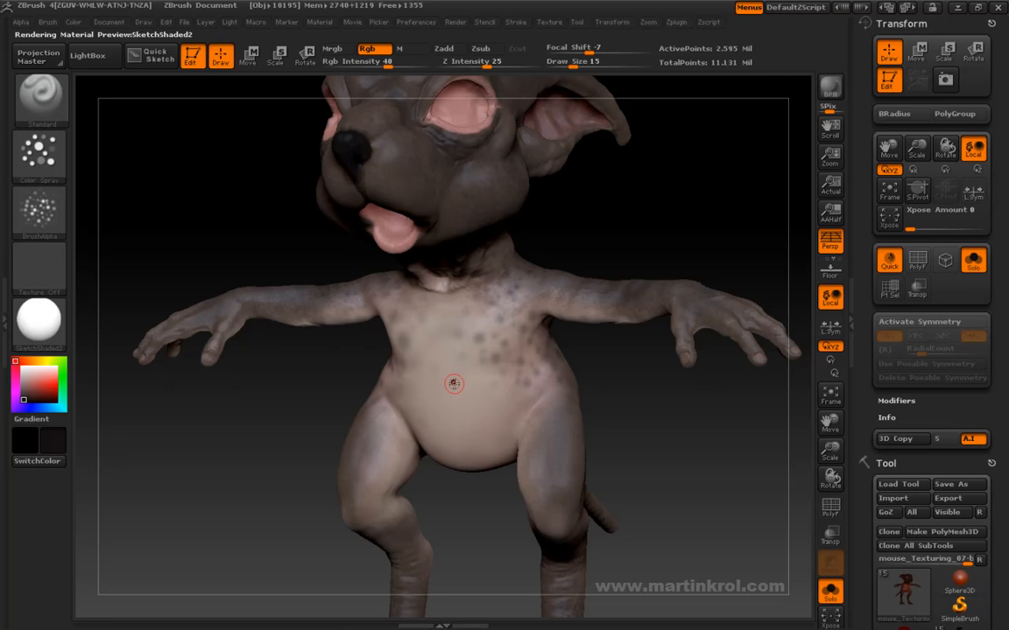
key("c")
key("space")
left_click_drag(468, 354, 479, 350)
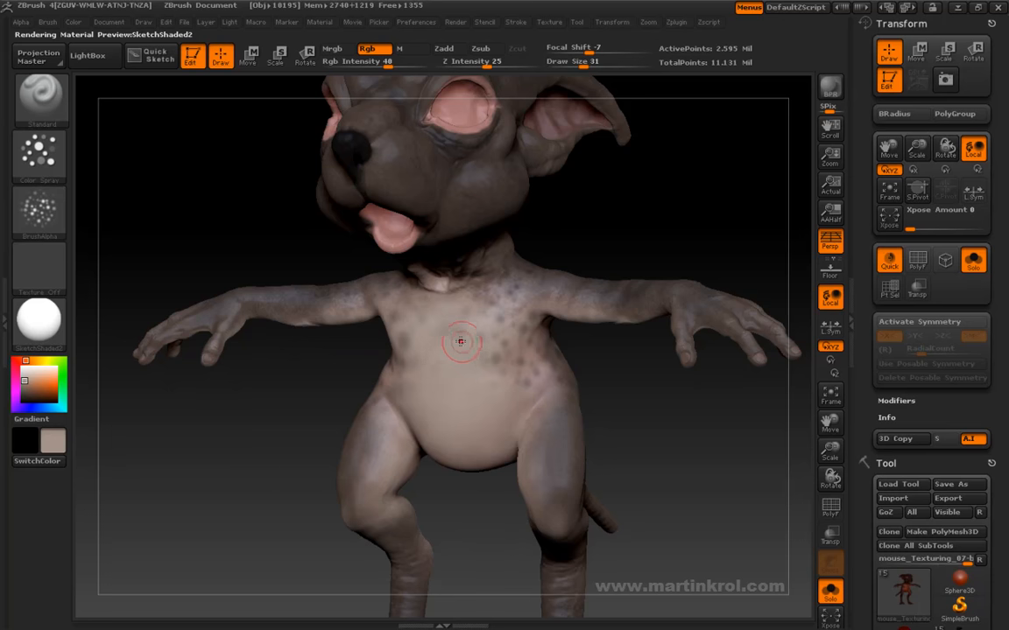
Turn symmetry back on and soften the remaining spots on the chest and belly with the light colour
key("x")
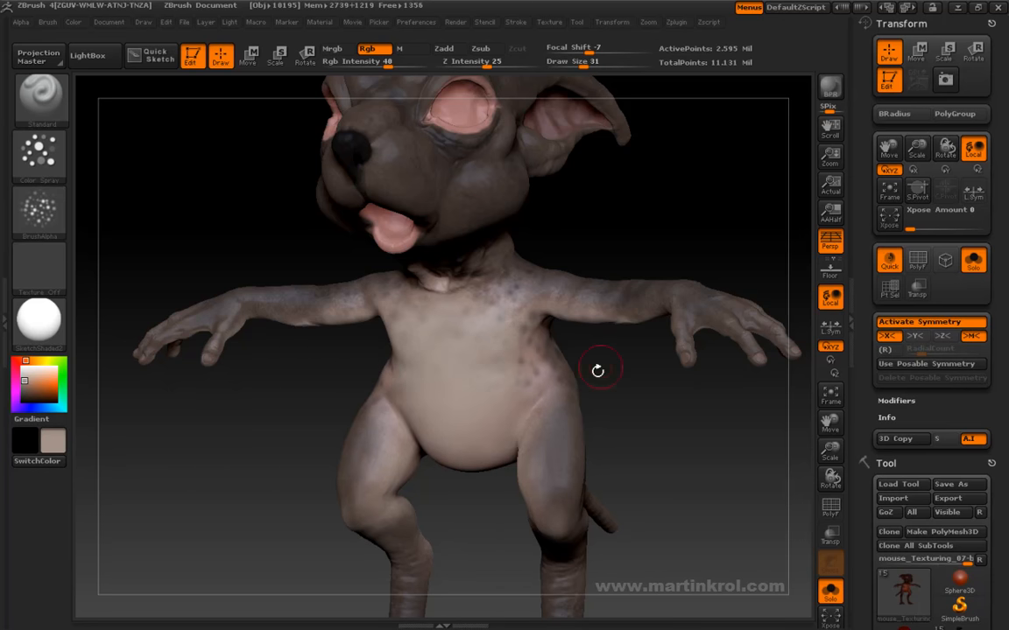
left_click_drag(597, 370, 502, 385)
left_click_drag(393, 368, 506, 372)
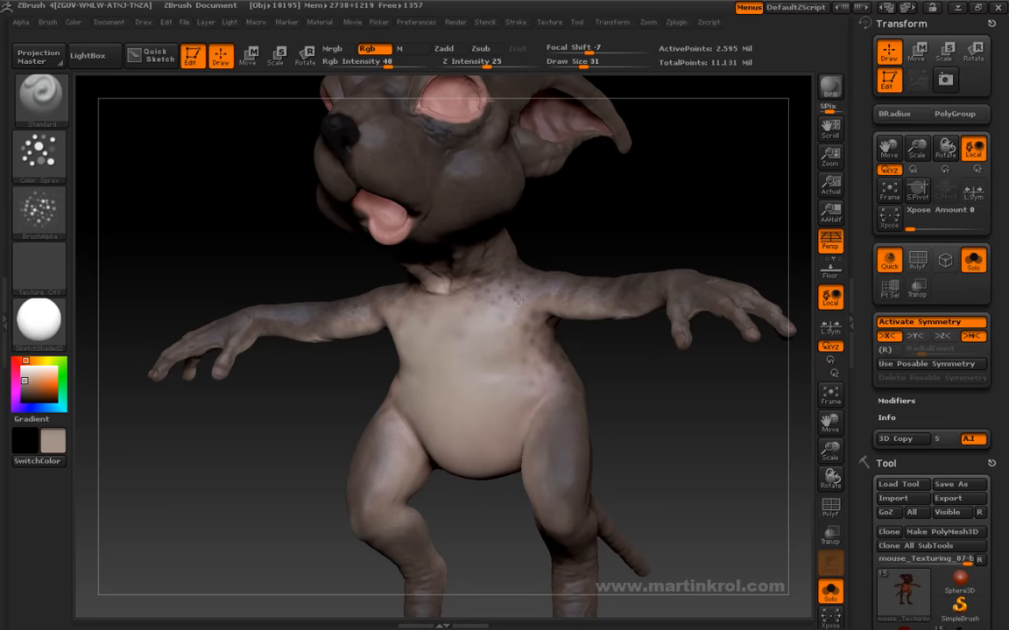
left_click_drag(640, 403, 603, 331, "alt")
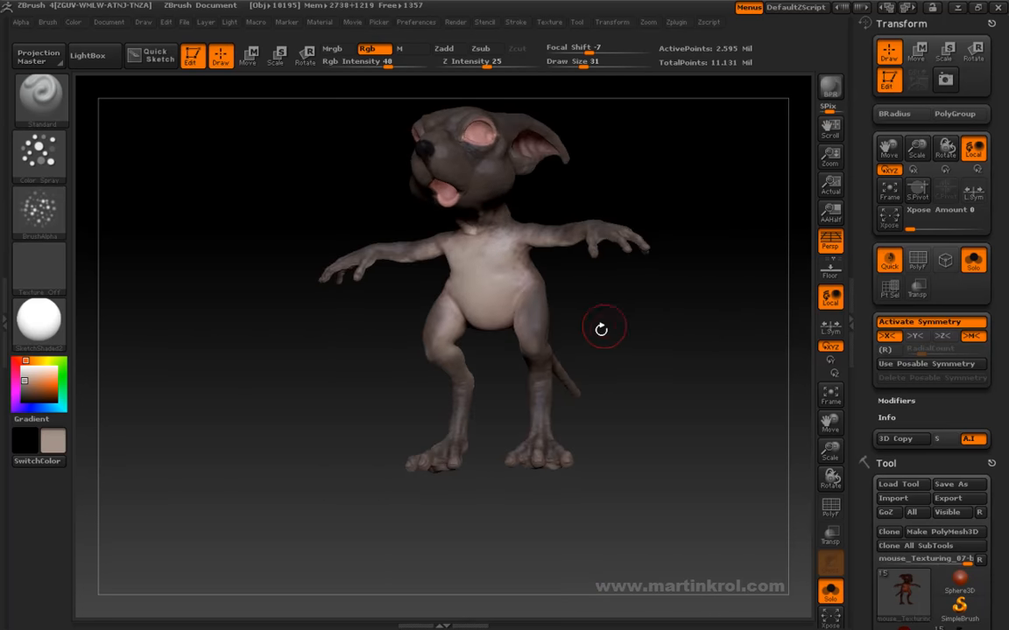
left_click_drag(683, 326, 614, 316)
left_click_drag(652, 287, 669, 260)
Open the layer settings and examine the colour transitions on the mouse's belly, arms and back
key("ctrl+shift")
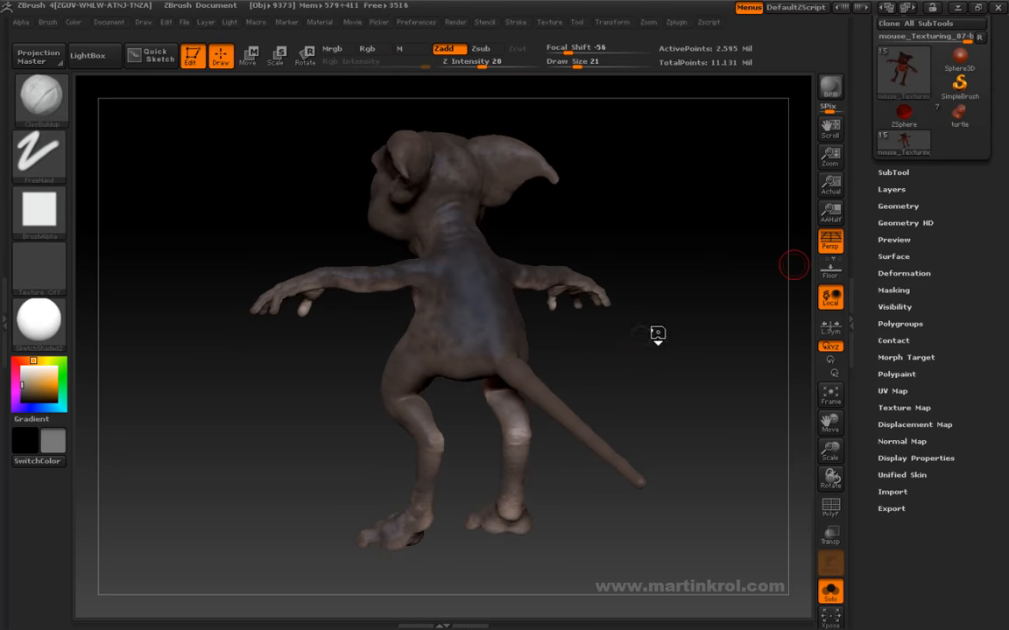
mouse_move(655, 334)
left_mouse_down()
mouse_move(653, 349)
mouse_move(675, 331)
mouse_move(686, 336)
mouse_move(666, 336)
mouse_move(705, 441)
mouse_move(665, 375)
left_mouse_up()
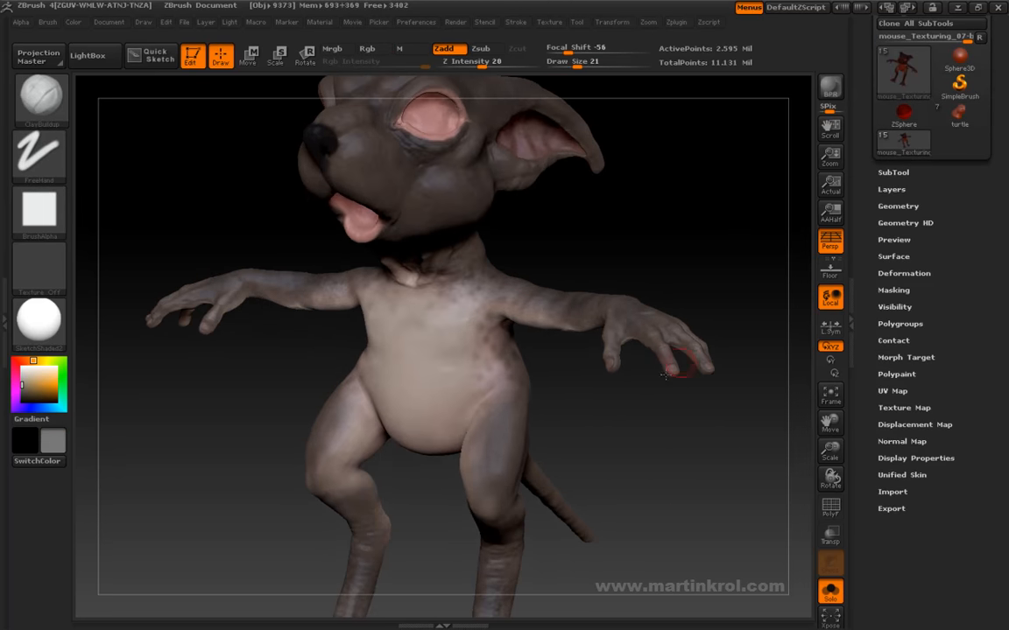
left_click(891, 190)
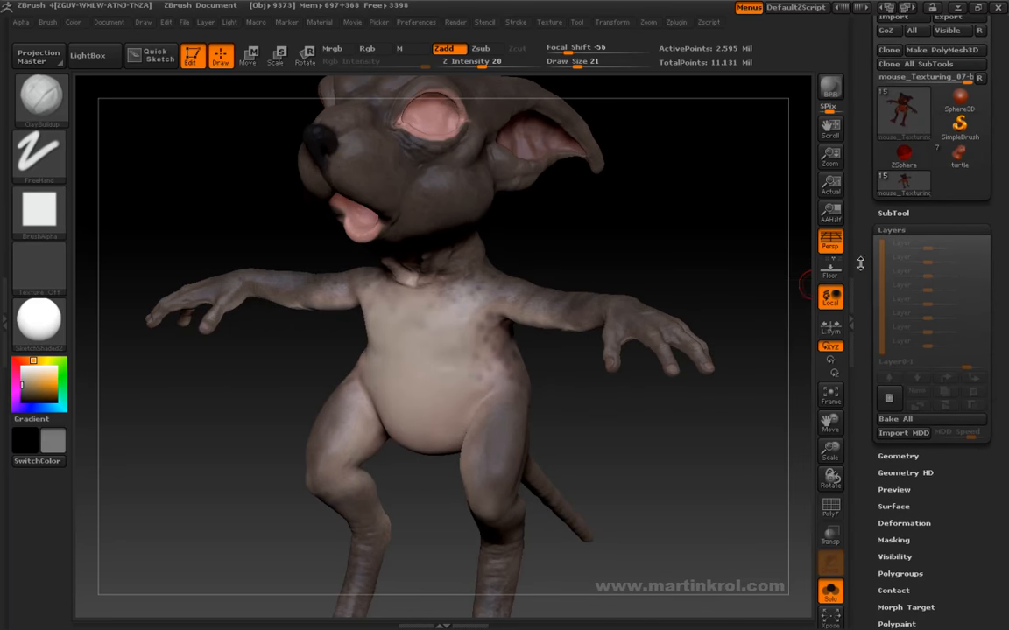
mouse_move(643, 221)
left_mouse_down()
mouse_move(645, 270)
mouse_move(659, 236)
mouse_move(648, 239)
mouse_move(680, 229)
mouse_move(652, 220)
left_mouse_up()
left_click_drag(308, 348, 306, 282)
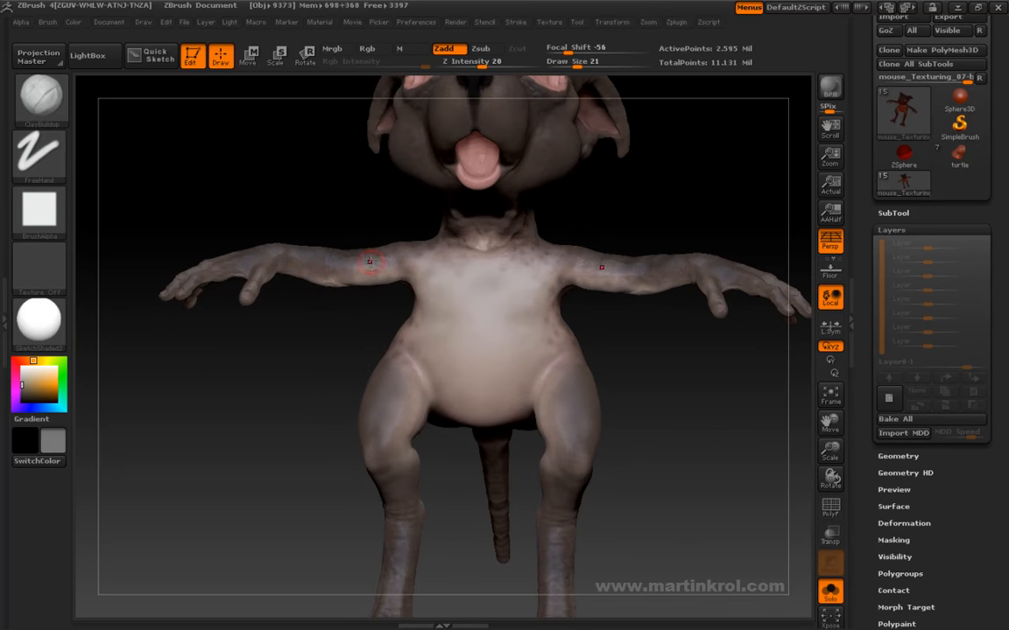
left_click_drag(716, 203, 363, 376)
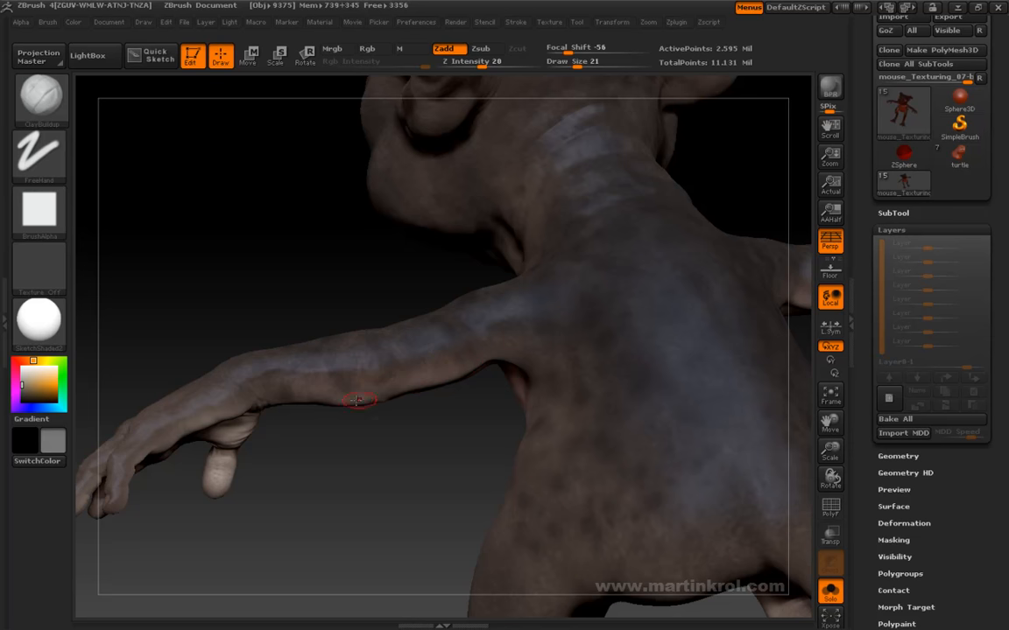
left_click_drag(484, 353, 525, 328)
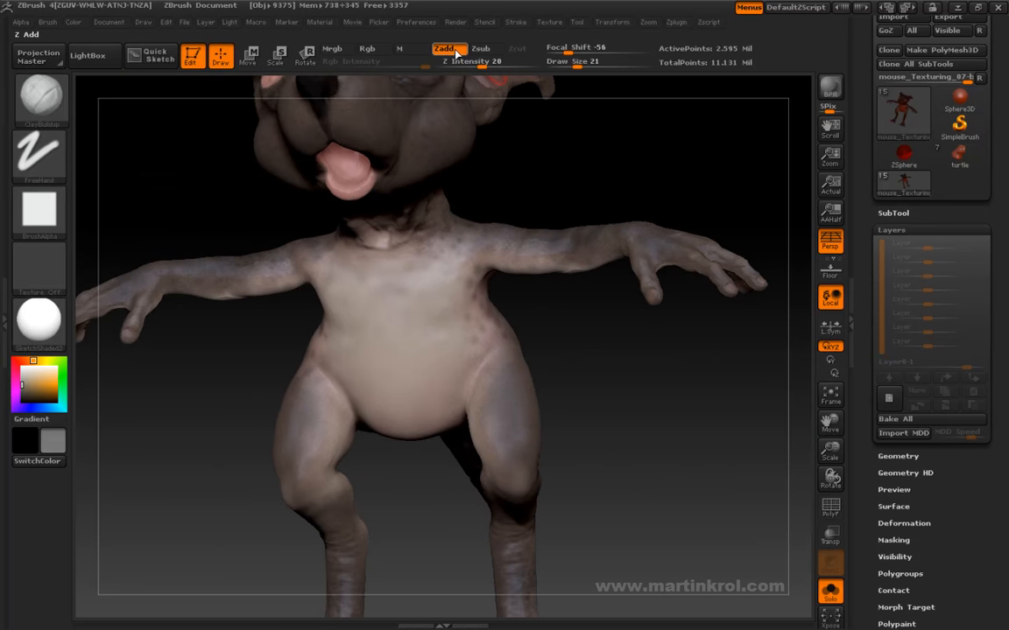
Turn off Zadd and enable Rgb for the ClayBuildup brush
left_click(443, 52)
left_click(373, 51)
left_click_drag(511, 192, 597, 261)
left_click_drag(657, 395, 689, 403)
mouse_move(560, 313)
left_mouse_down()
mouse_move(608, 264)
mouse_move(539, 260)
left_mouse_up()
Choose the Standard brush with the Color Spray stroke and add a new layer to the mouse
left_click(40, 96)
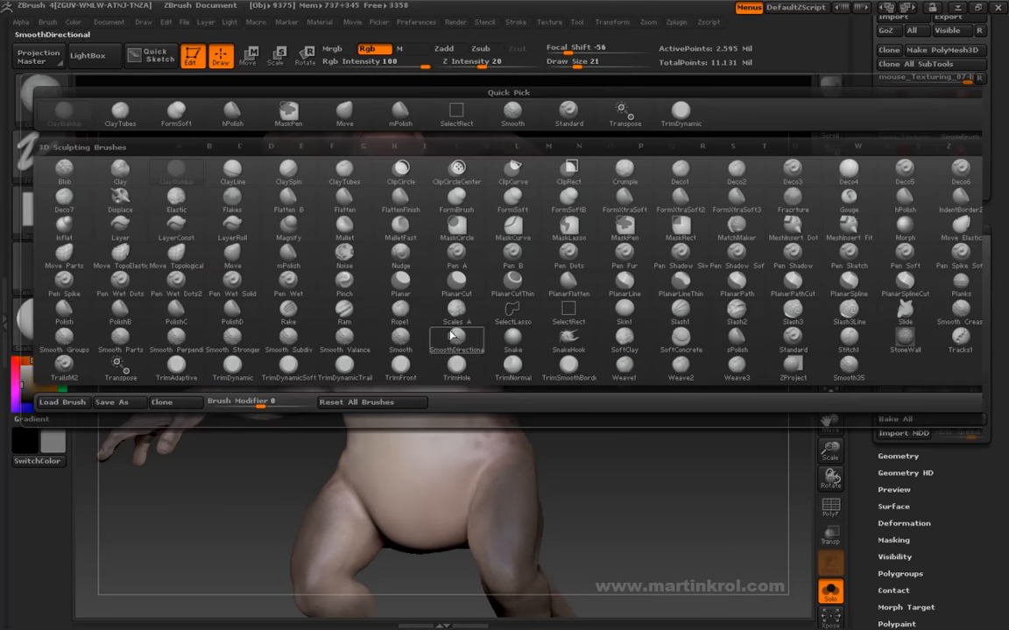
left_click(828, 349)
mouse_move(632, 433)
left_mouse_down()
mouse_move(651, 459)
mouse_move(648, 406)
left_mouse_up()
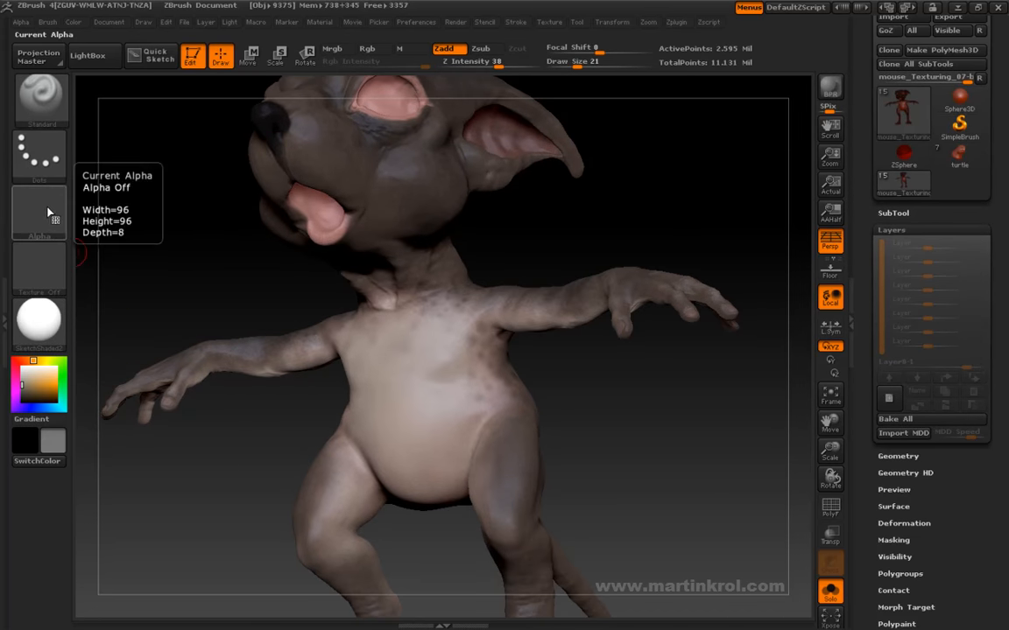
left_click(42, 154)
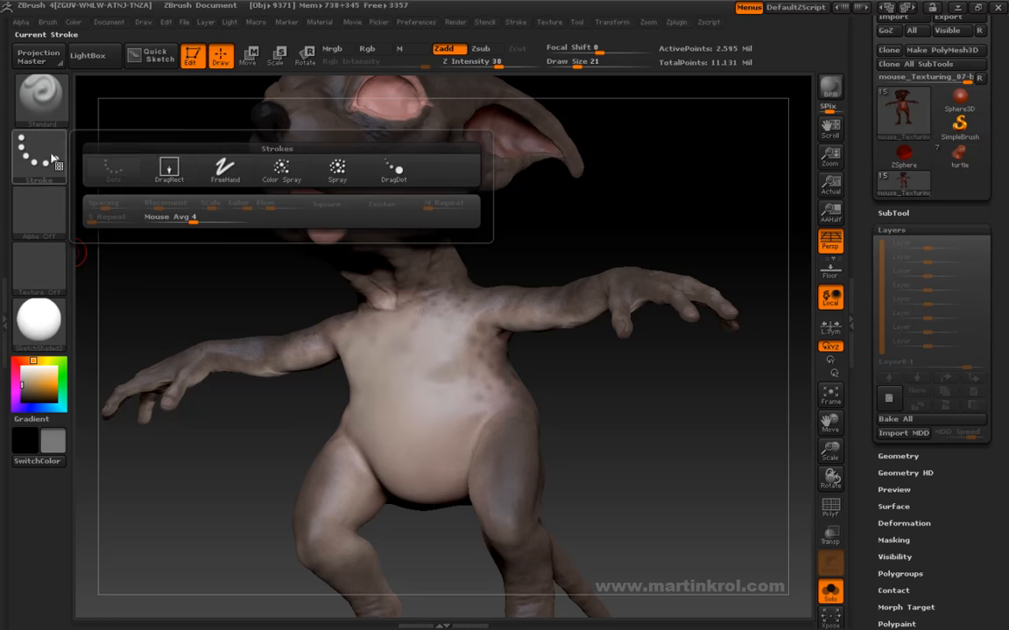
left_click(281, 171)
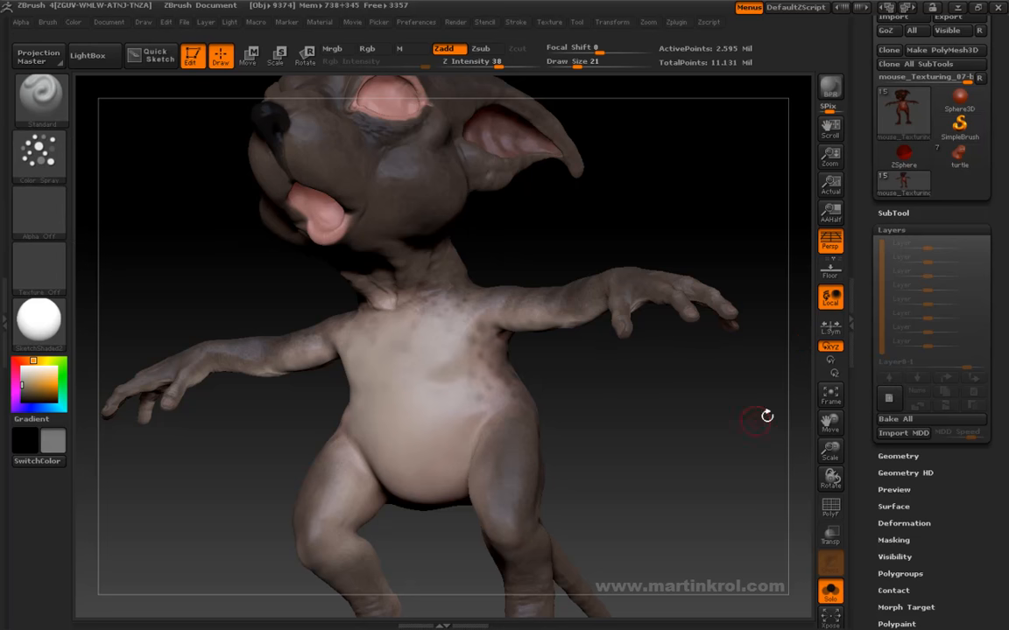
left_click_drag(768, 414, 730, 414)
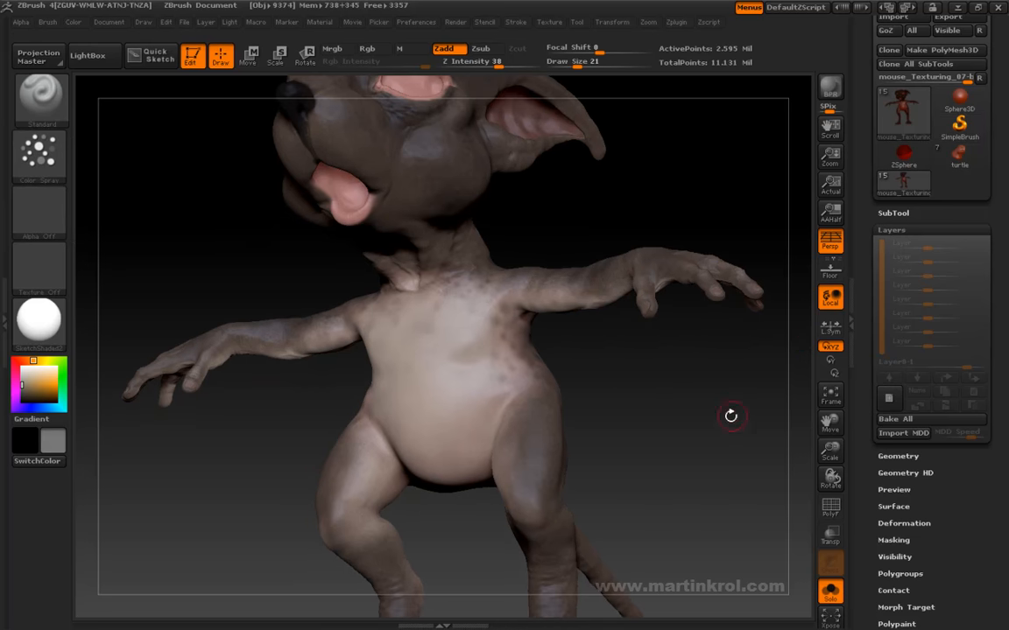
left_click(888, 399)
Pick a greyish-beige skin colour from the mouse's arm area and switch the Standard brush from Zadd to Rgb
left_click_drag(691, 391, 472, 431)
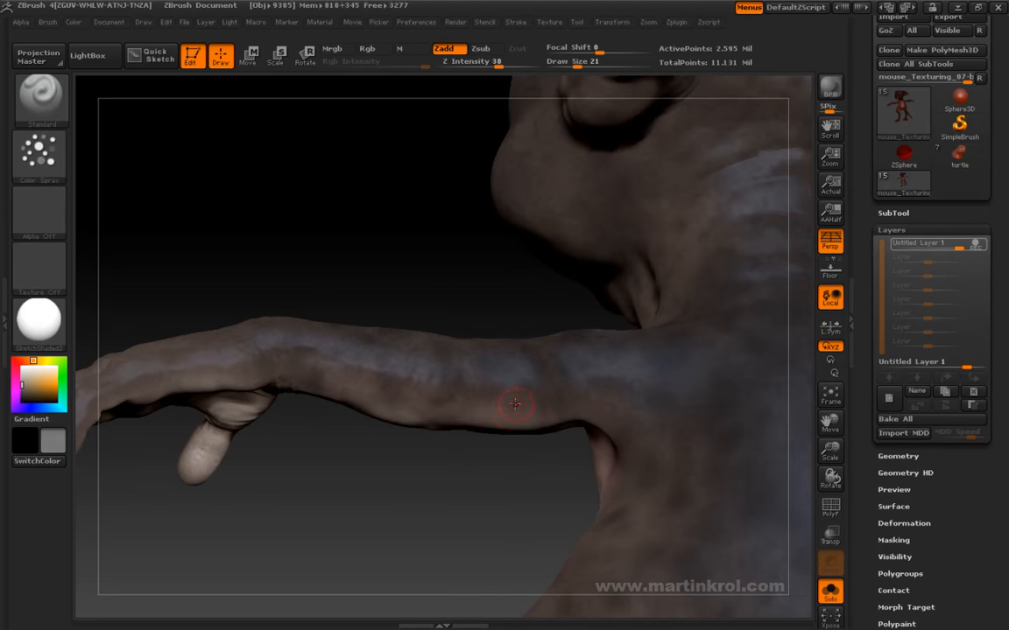
key("space")
mouse_move(26, 382)
left_mouse_down()
mouse_move(201, 438)
mouse_move(245, 427)
left_mouse_up()
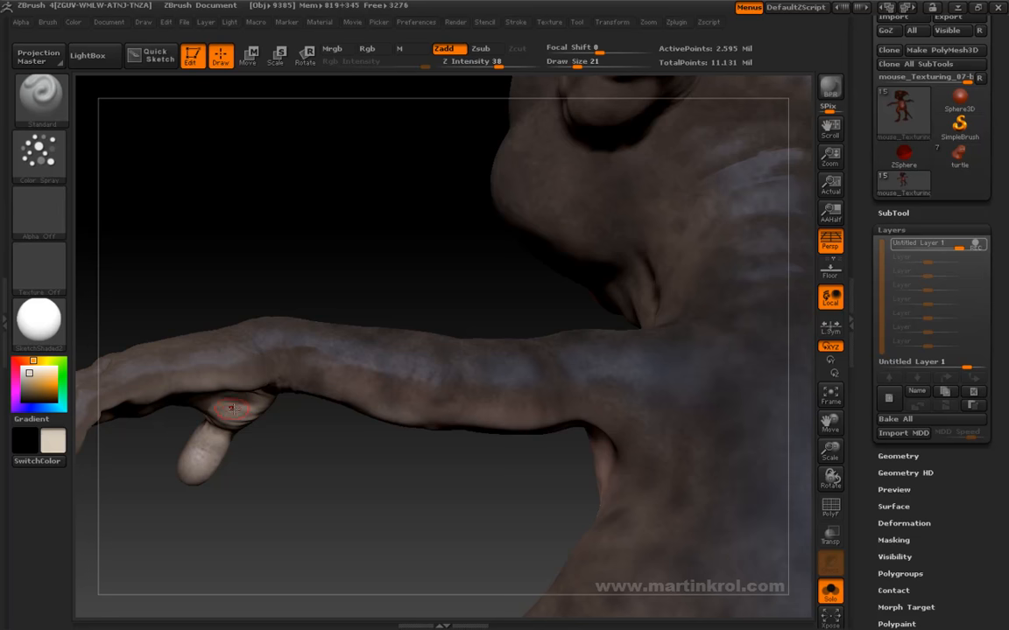
mouse_move(269, 426)
left_mouse_down()
mouse_move(281, 227)
mouse_move(254, 263)
mouse_move(320, 350)
mouse_move(347, 443)
mouse_move(315, 393)
left_mouse_up()
key("c")
key("ctrl")
key("space")
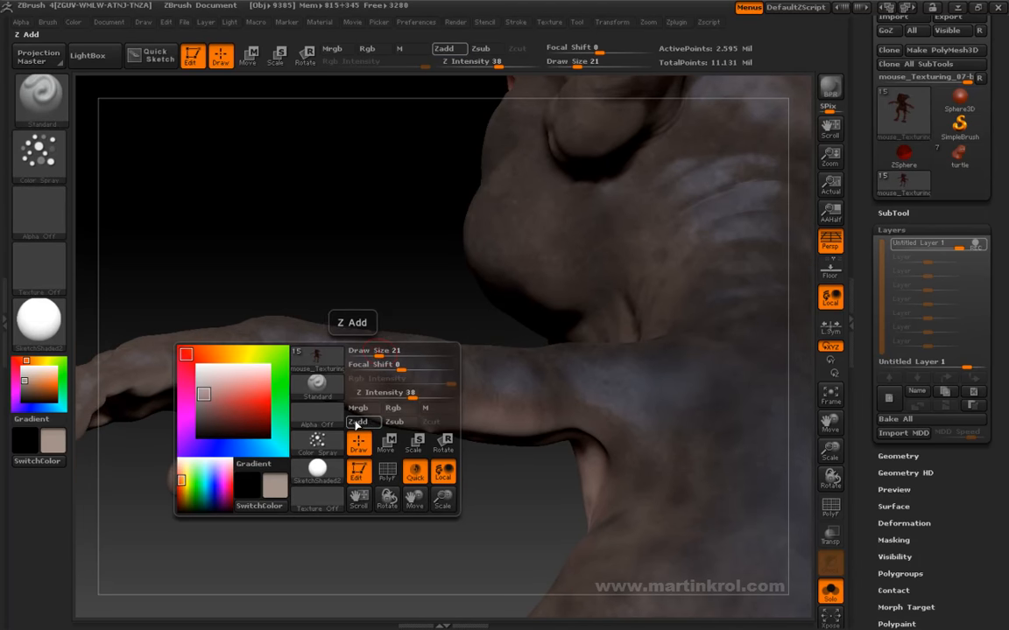
left_click(365, 424)
left_click(393, 409)
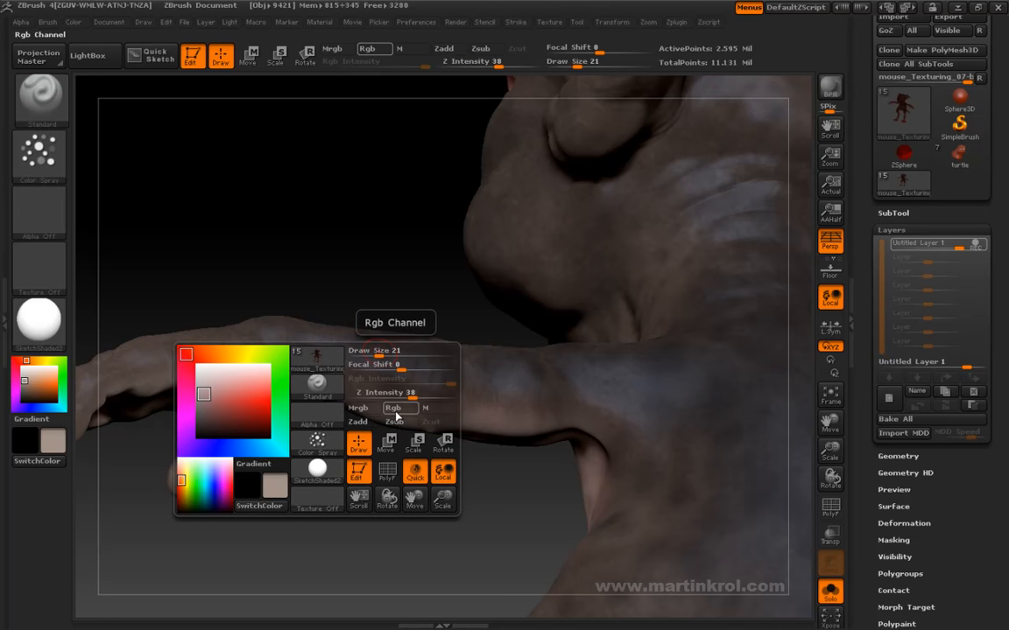
Enable Rgb painting and spray light greyish-beige spots along the mouse's forearm and upper arm toward the armpit
left_click(393, 410)
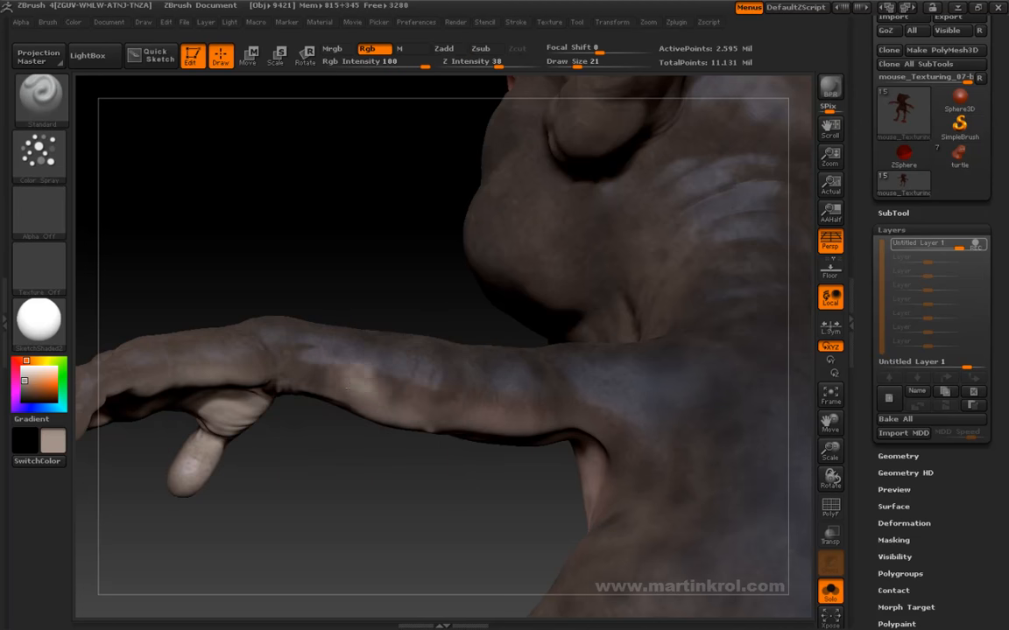
left_click_drag(365, 438, 389, 437)
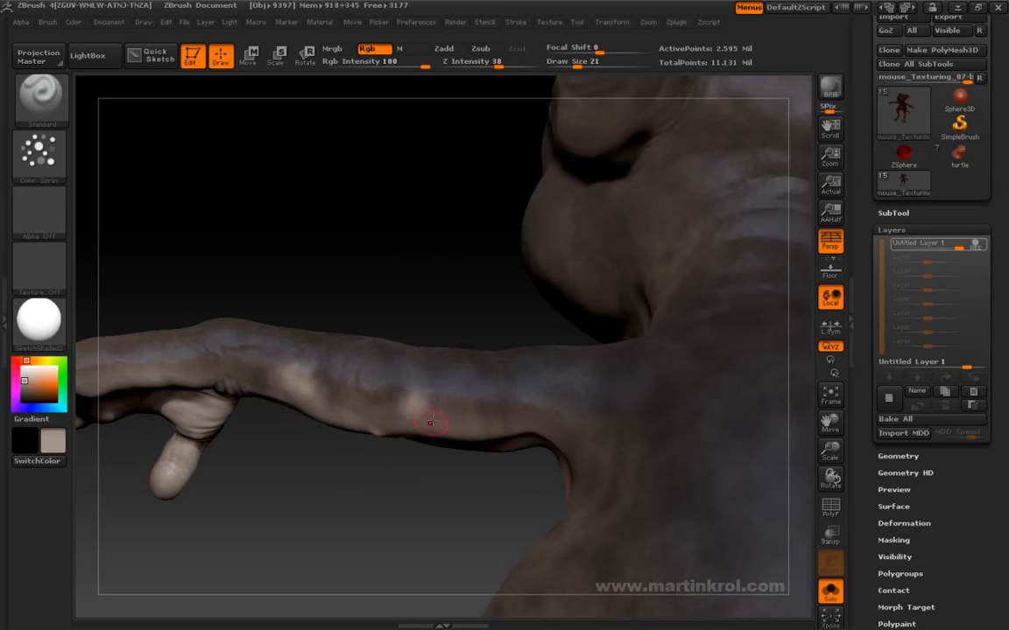
left_click_drag(422, 482, 419, 380)
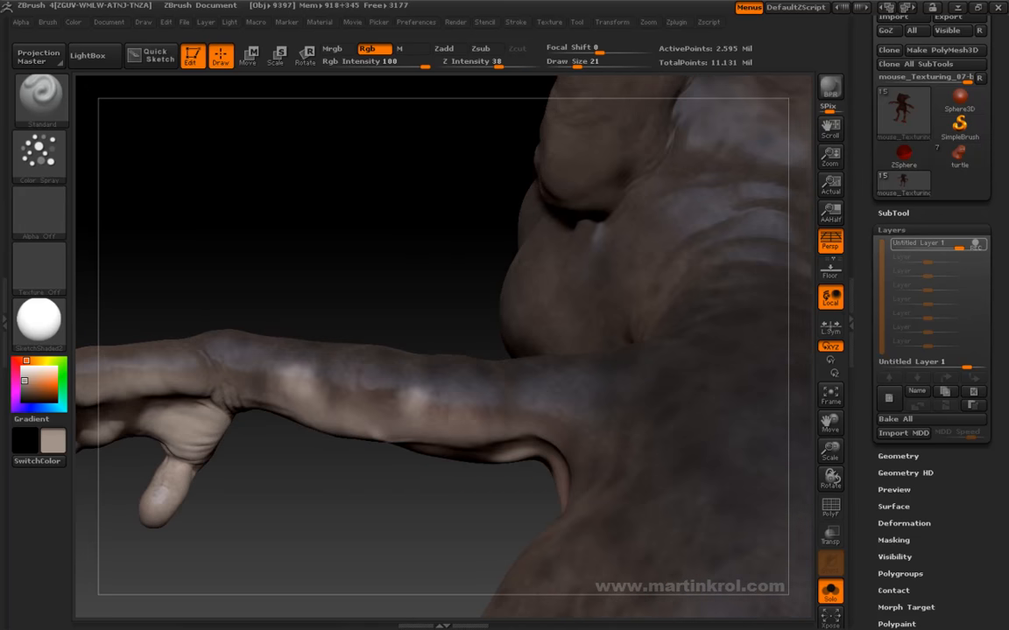
left_click_drag(430, 434, 495, 411)
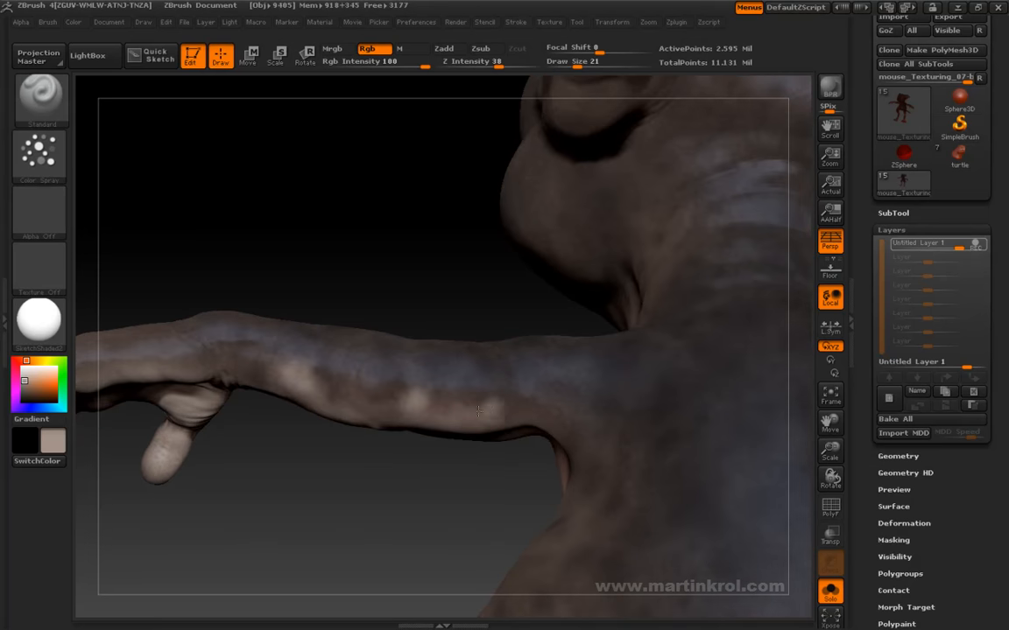
left_click_drag(443, 435, 512, 423)
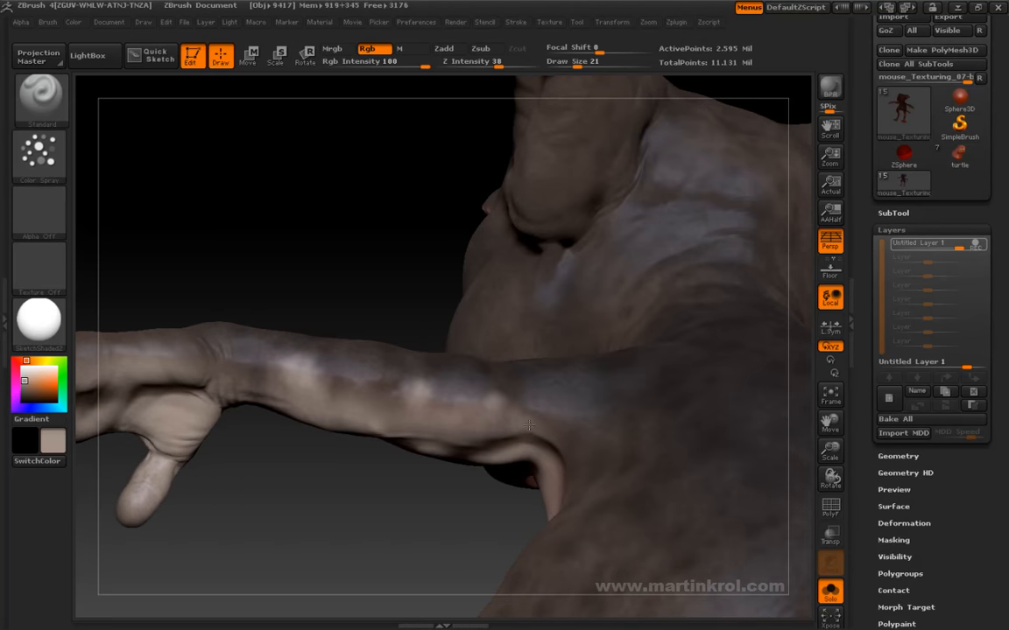
mouse_move(438, 451)
left_mouse_down()
mouse_move(414, 457)
mouse_move(498, 366)
mouse_move(377, 422)
mouse_move(378, 360)
mouse_move(417, 379)
mouse_move(430, 447)
left_mouse_up()
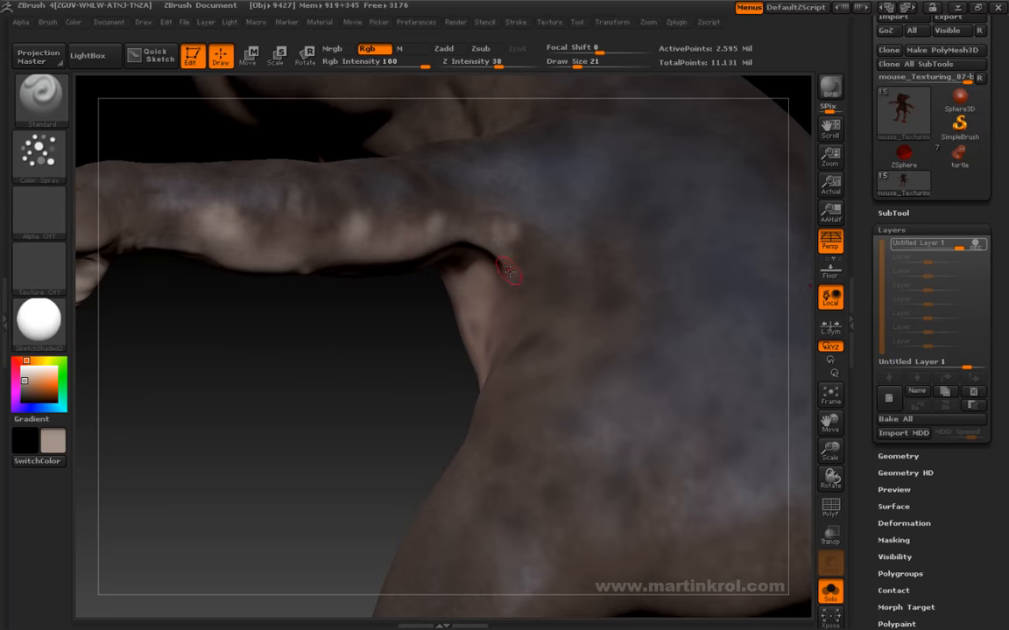
Paint a light beige highlight along the crease where the mouse's belly meets the upper thigh
left_click_drag(441, 329, 385, 270)
left_click_drag(729, 189, 653, 237)
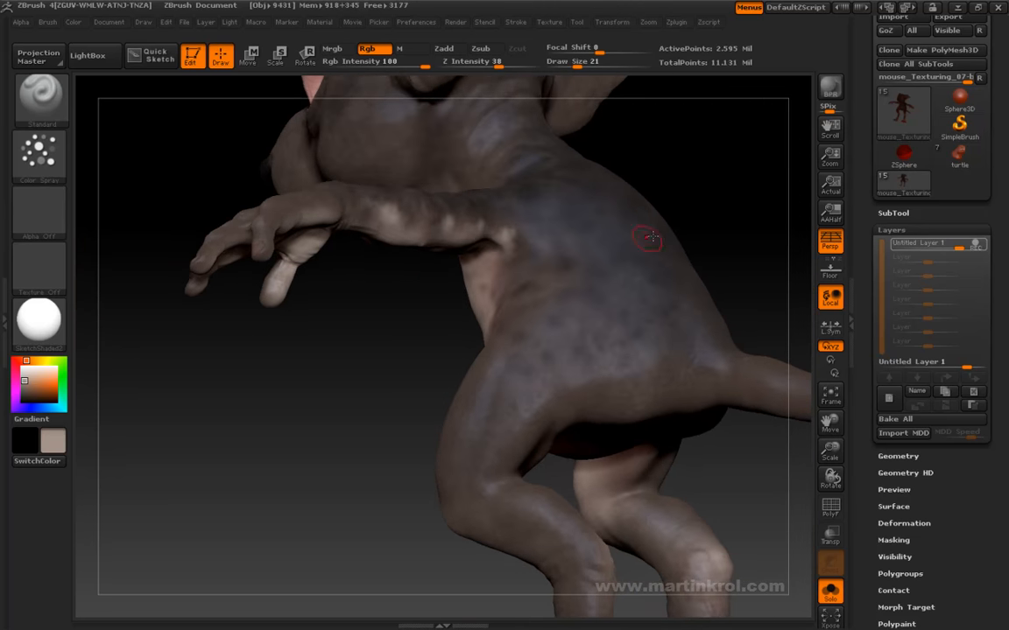
left_click_drag(333, 352, 504, 327)
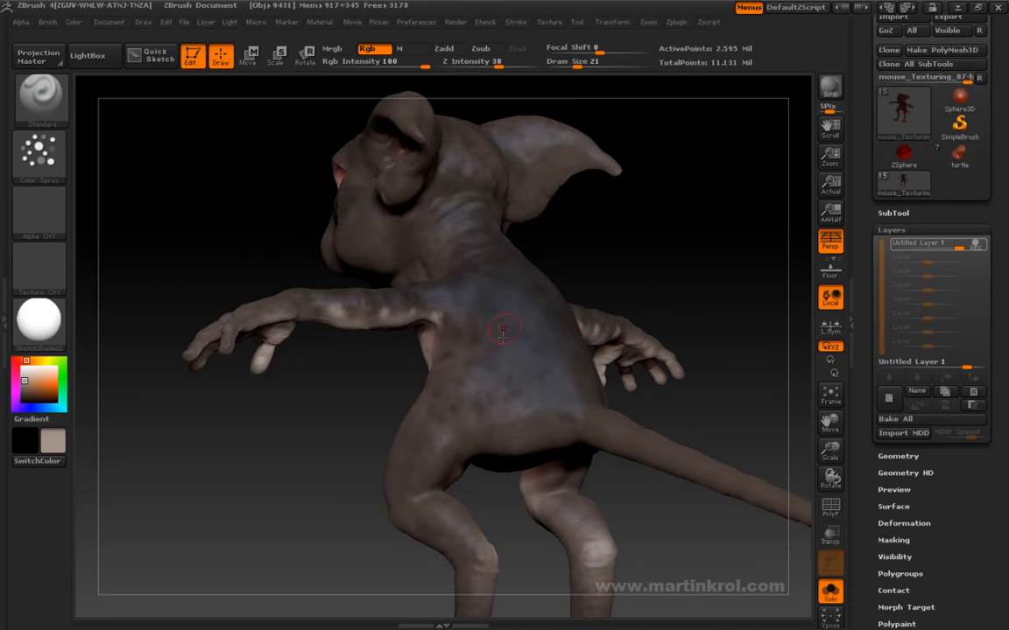
left_click_drag(639, 213, 674, 245)
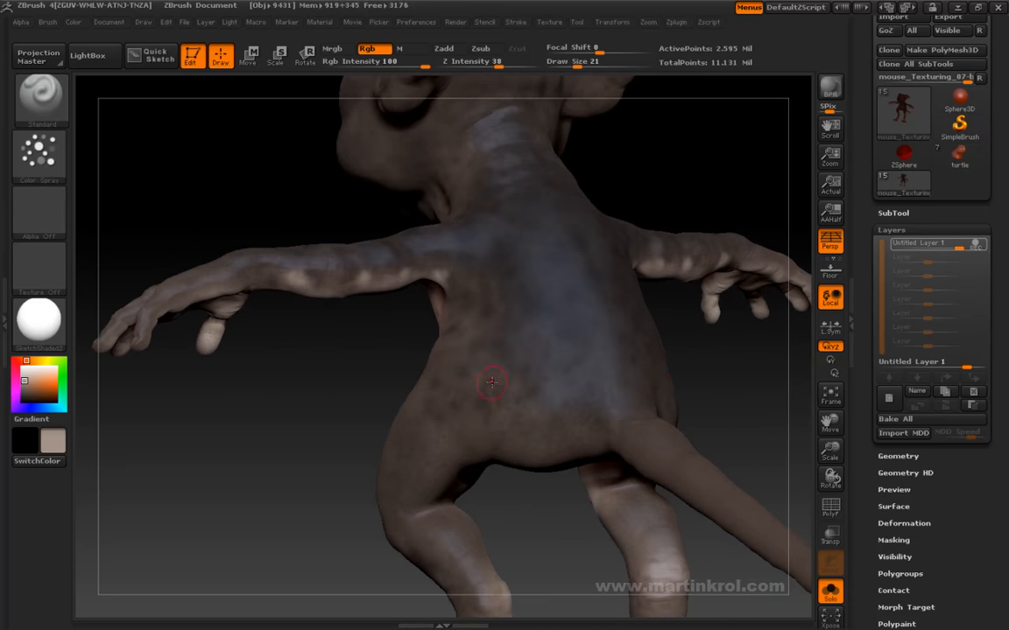
left_click_drag(442, 414, 579, 332)
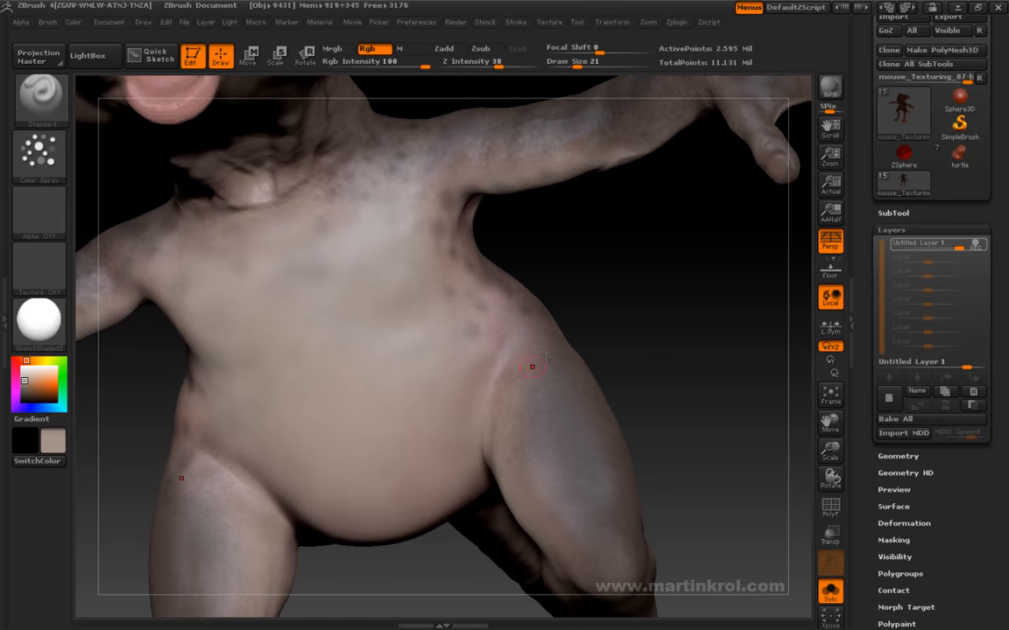
left_click_drag(625, 293, 499, 341)
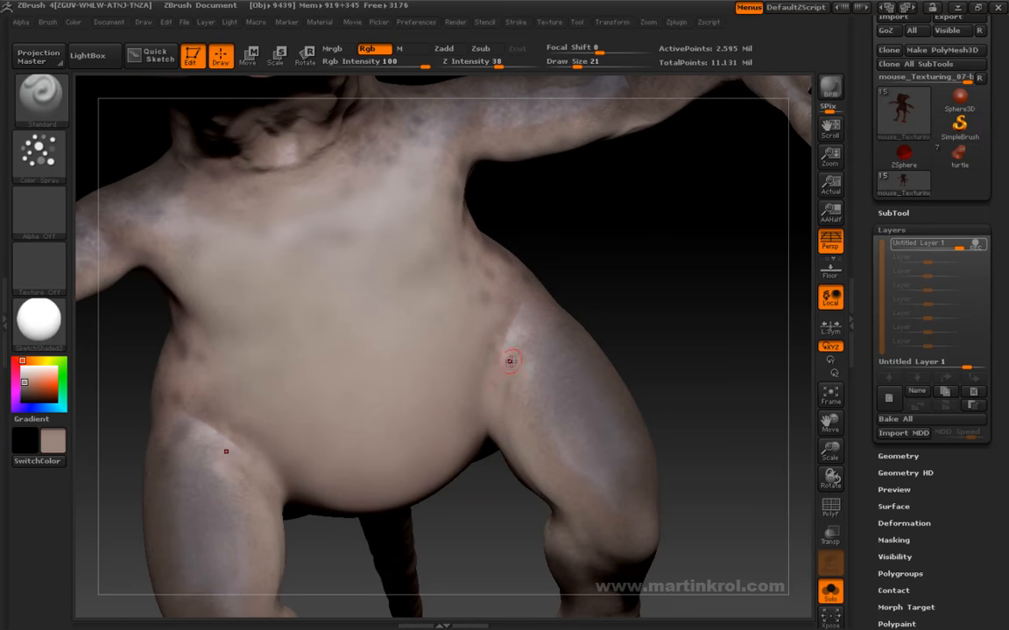
left_click_drag(587, 272, 515, 298)
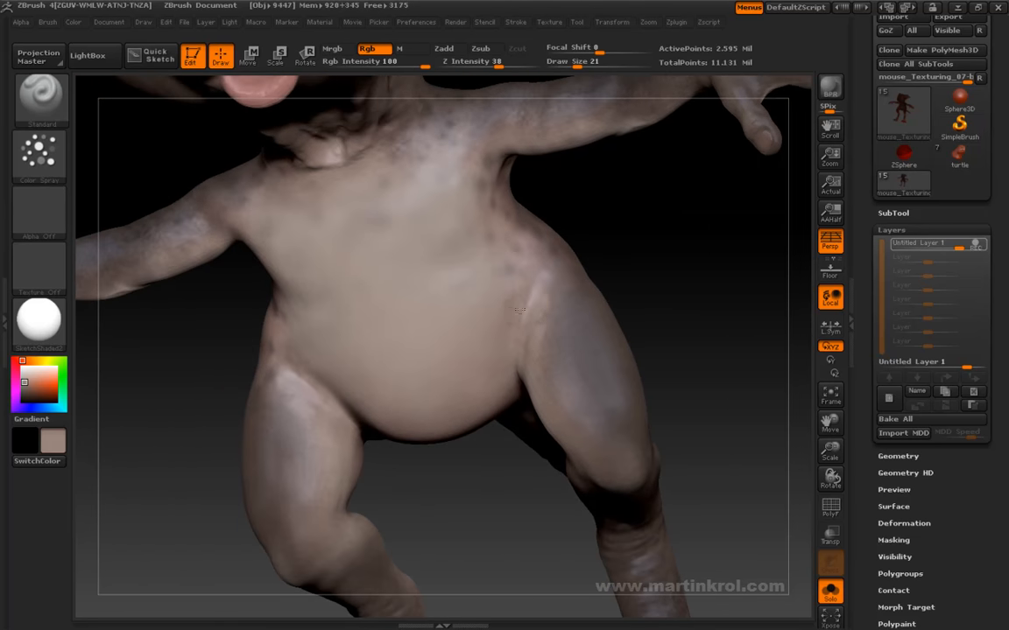
Extend the light beige colour variation from the hip crease onto the front of the mouse's thigh
left_click_drag(578, 299, 534, 311)
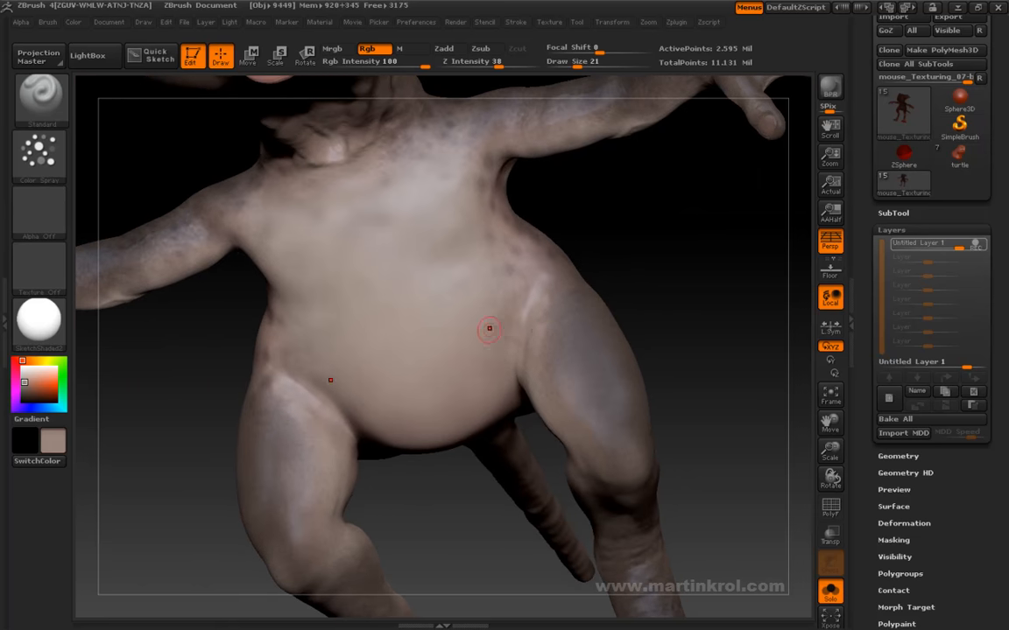
left_click_drag(586, 253, 520, 325)
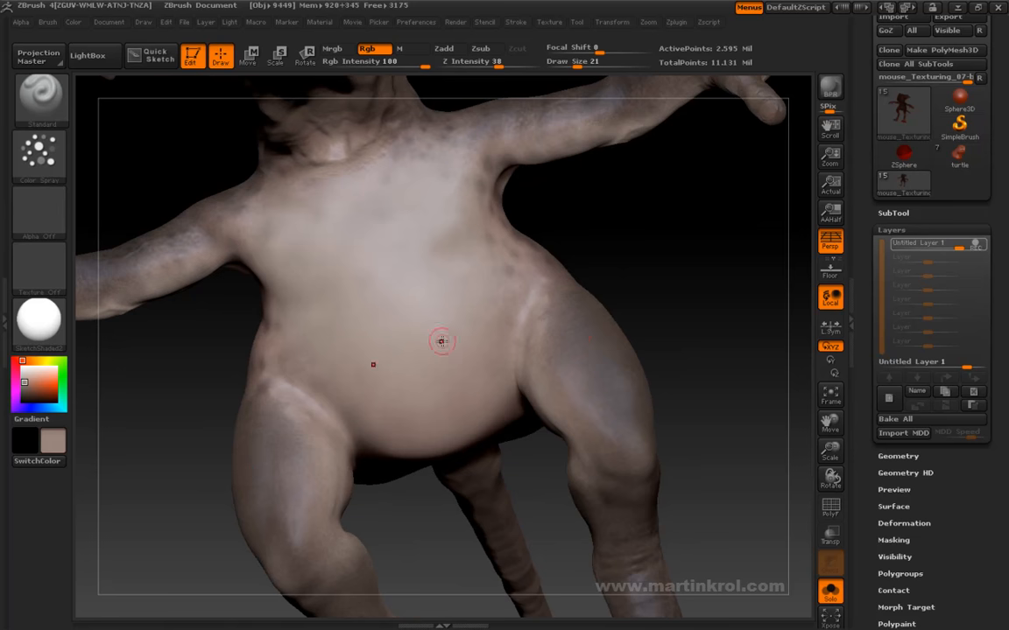
mouse_move(605, 229)
left_mouse_down()
mouse_move(608, 283)
mouse_move(512, 328)
left_mouse_up()
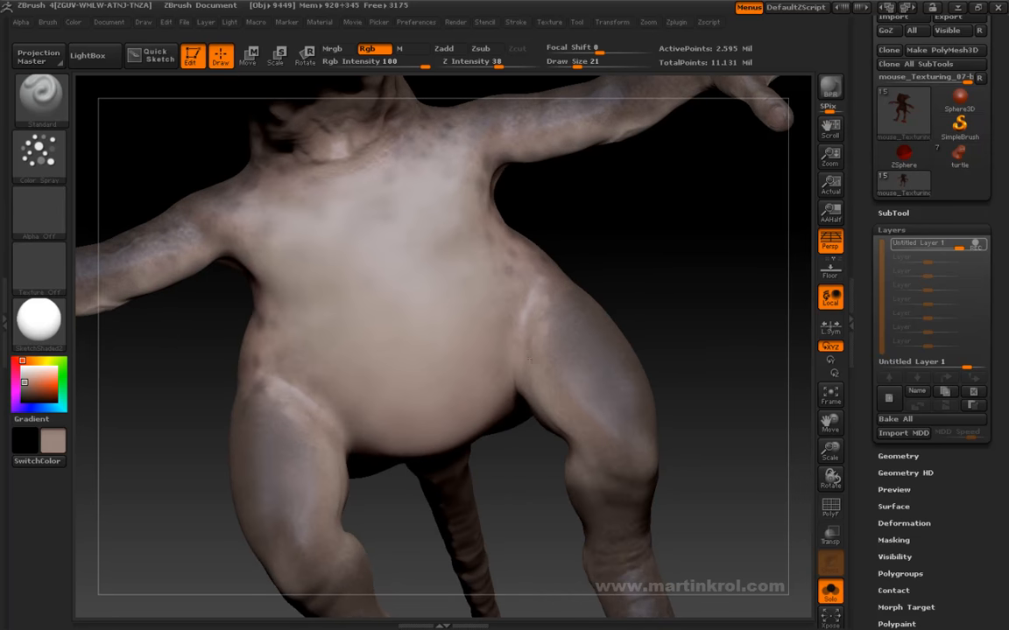
mouse_move(632, 276)
left_mouse_down()
mouse_move(674, 278)
mouse_move(585, 281)
left_mouse_up()
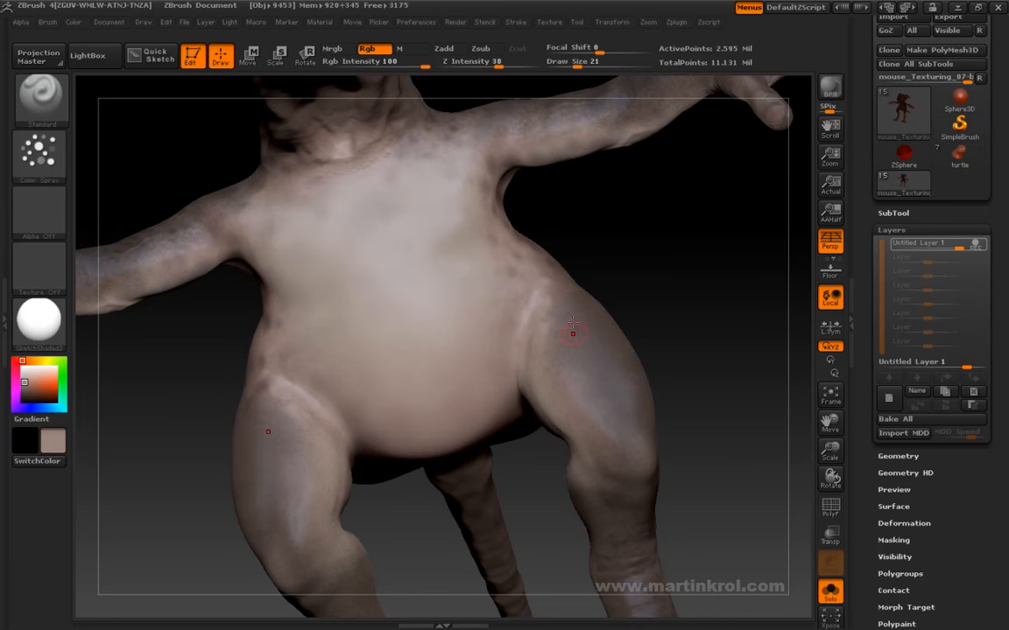
left_click_drag(669, 251, 597, 252)
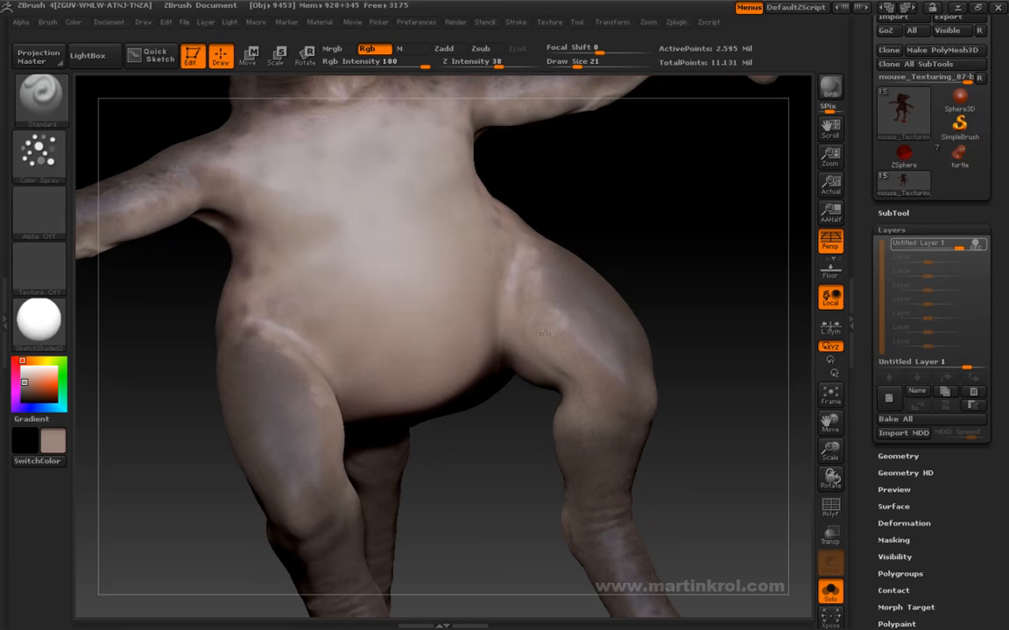
Blend the light beige colour over the mouse's inner thigh toward the knee
left_click_drag(648, 272, 679, 289)
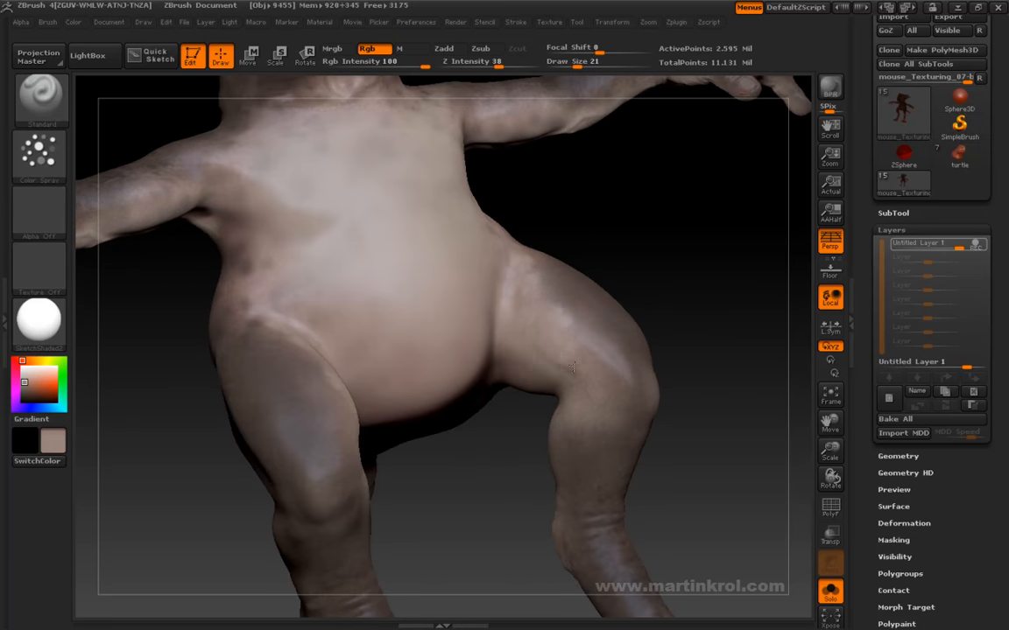
left_click_drag(659, 250, 591, 386)
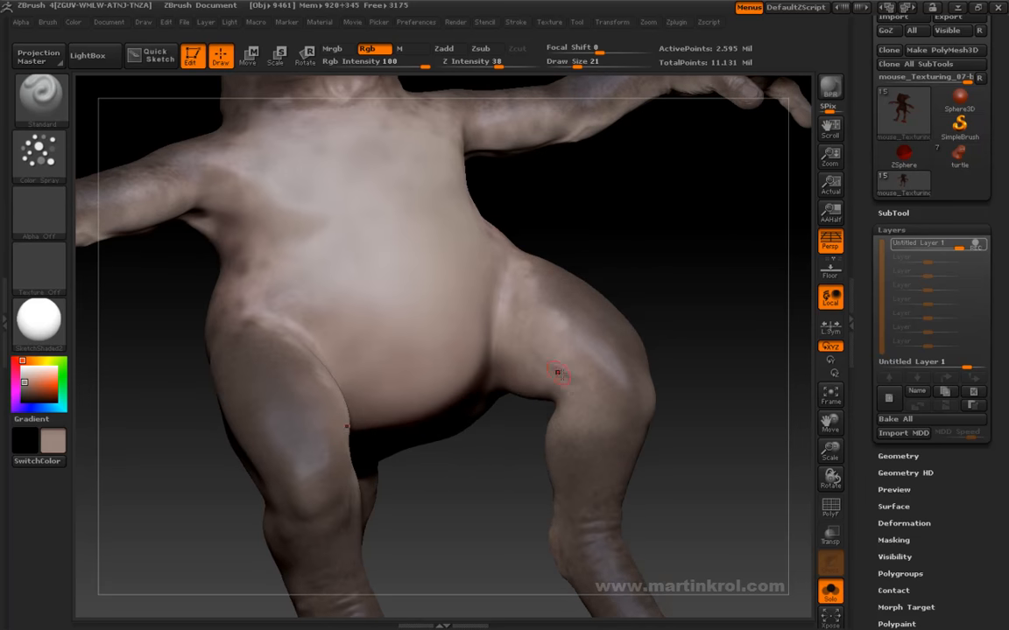
left_click_drag(658, 280, 538, 253)
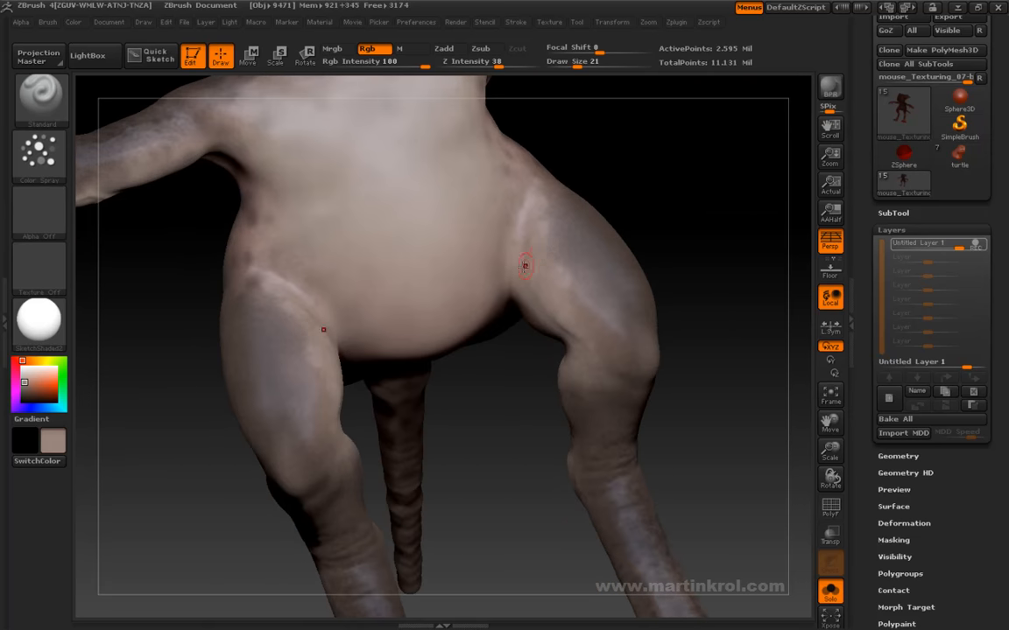
left_click_drag(632, 198, 680, 169, "alt")
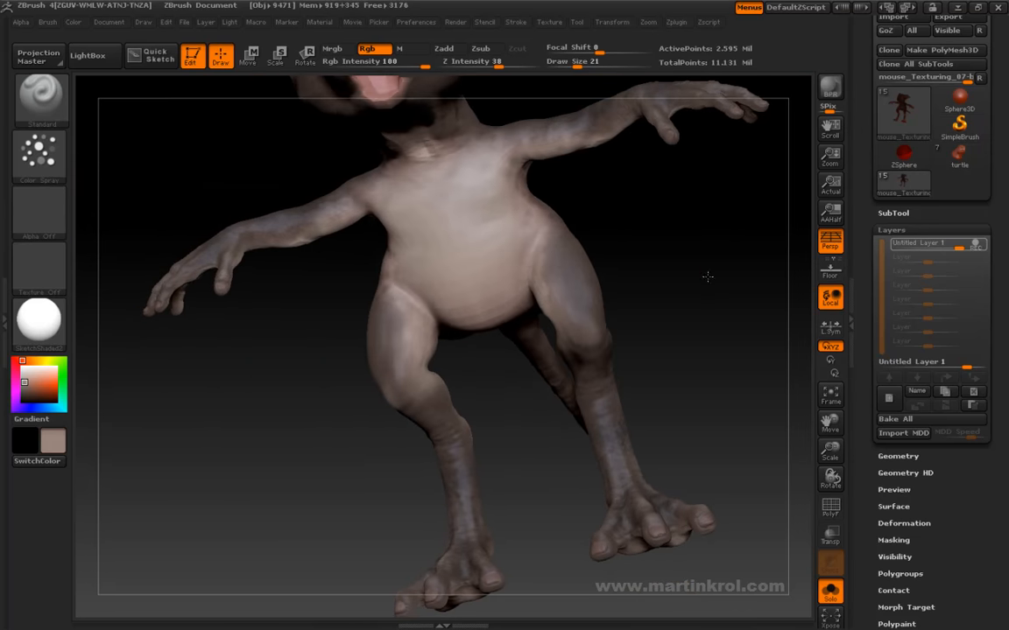
Reduce the Draw Size to 13 and paint light beige patches over the inner side and bend of the mouse's knee
left_click_drag(707, 252, 590, 361, "alt")
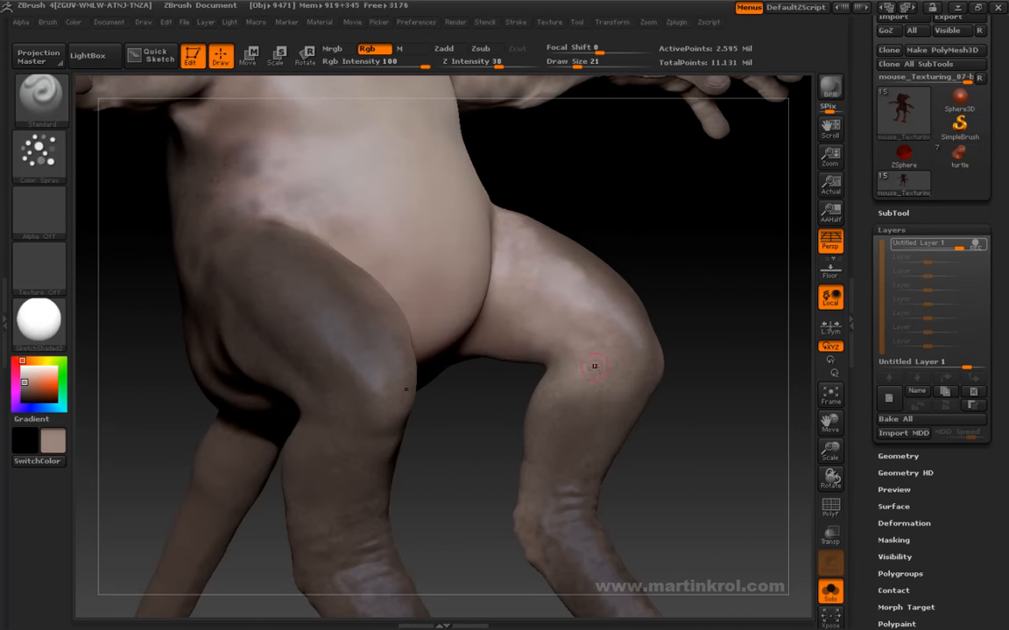
key("space")
left_click_drag(589, 346, 580, 347)
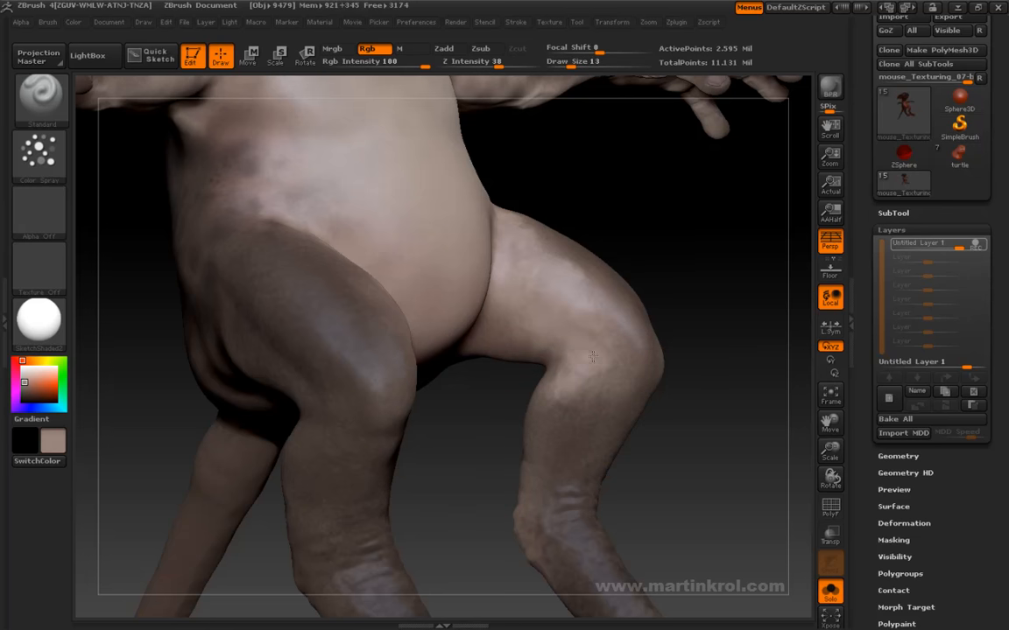
left_click_drag(660, 294, 711, 249)
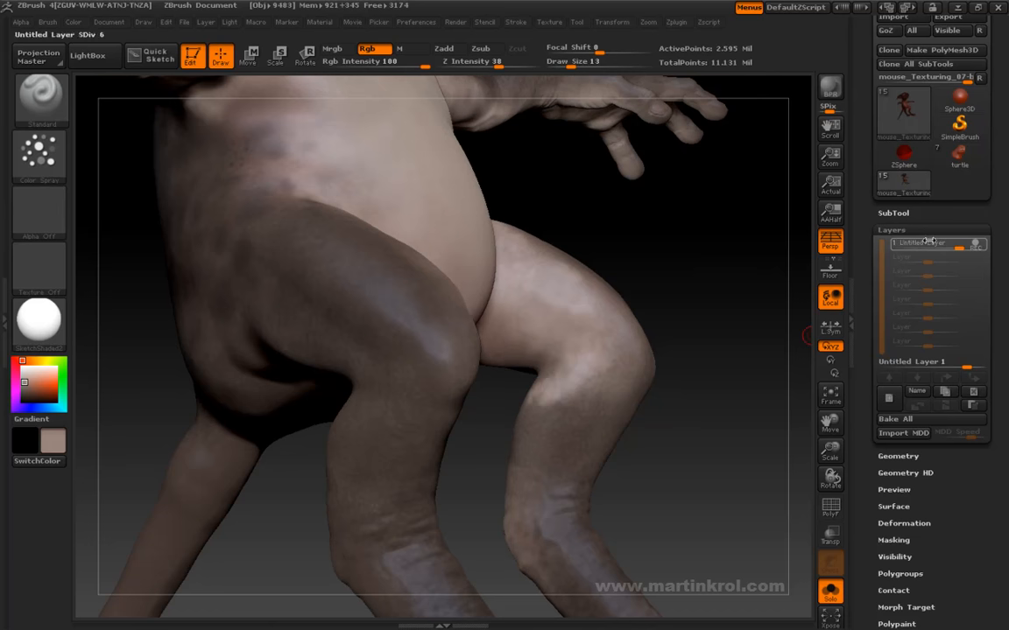
left_click_drag(694, 296, 546, 409)
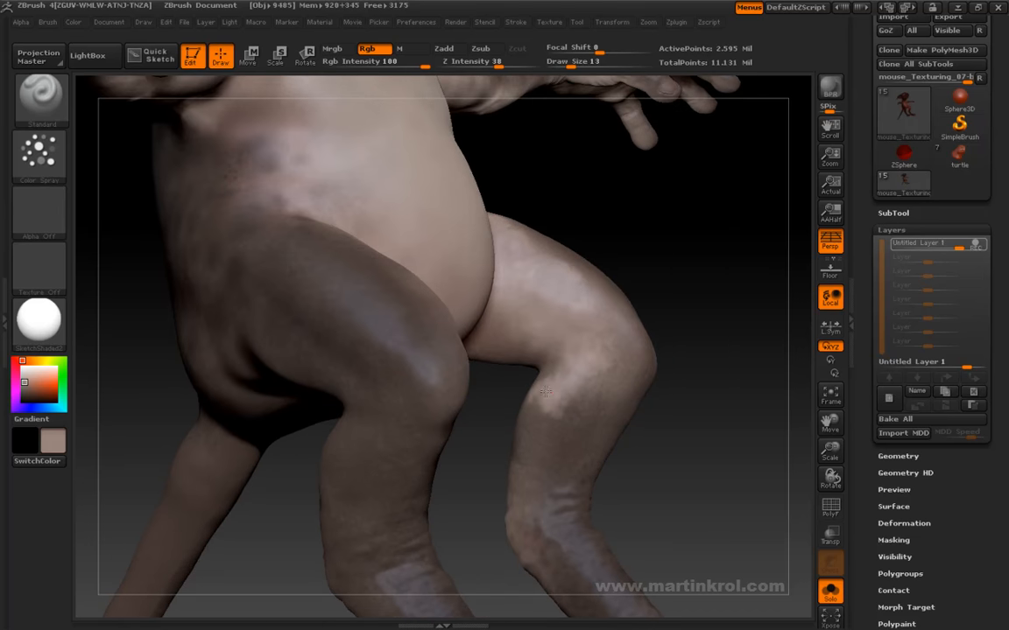
left_click_drag(590, 252, 648, 253)
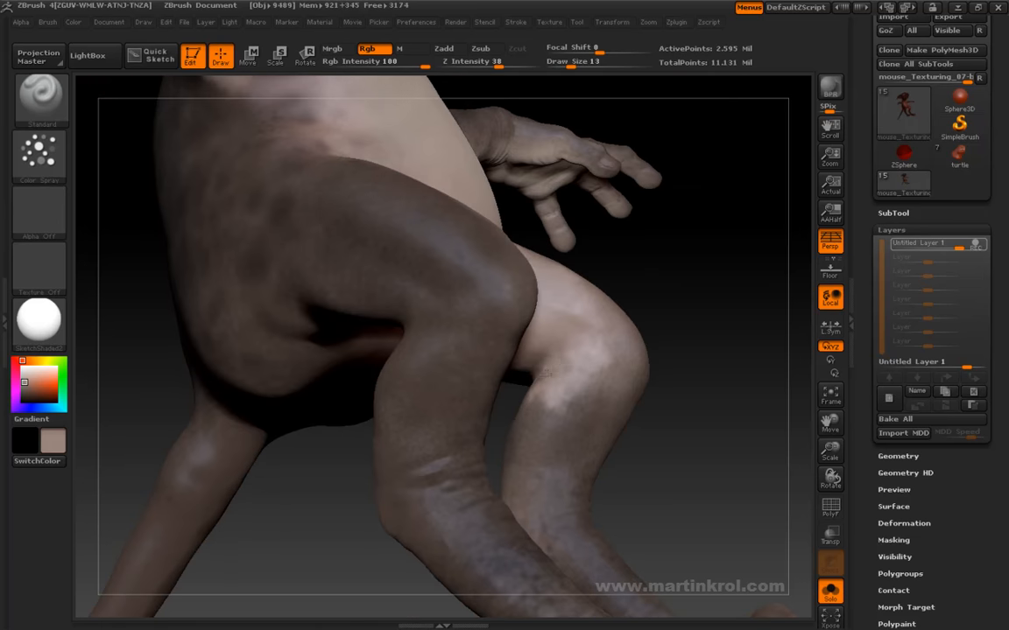
left_click_drag(626, 354, 535, 318)
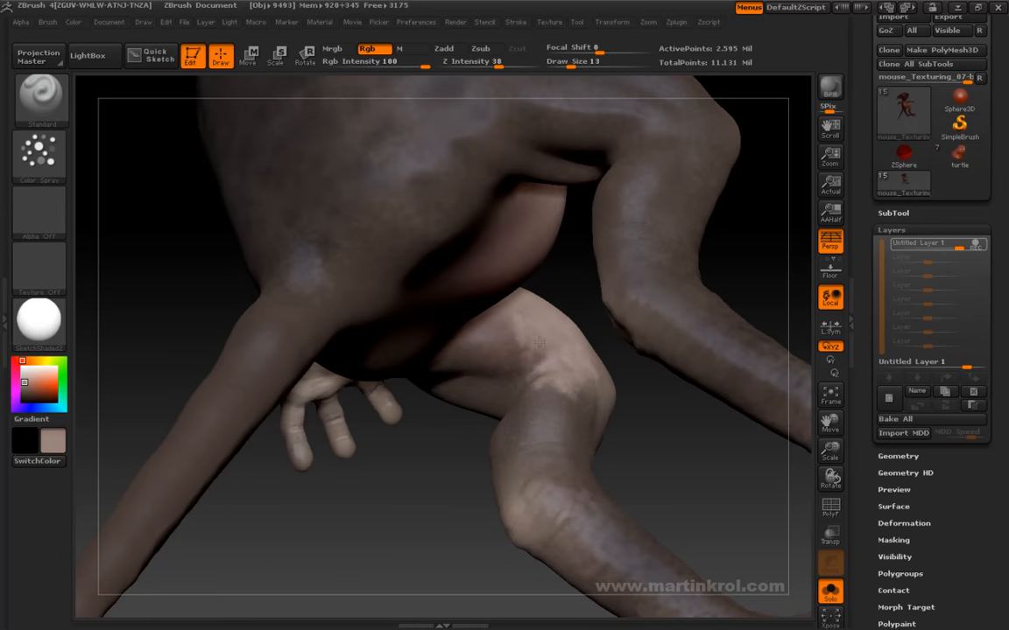
left_click_drag(567, 265, 526, 328)
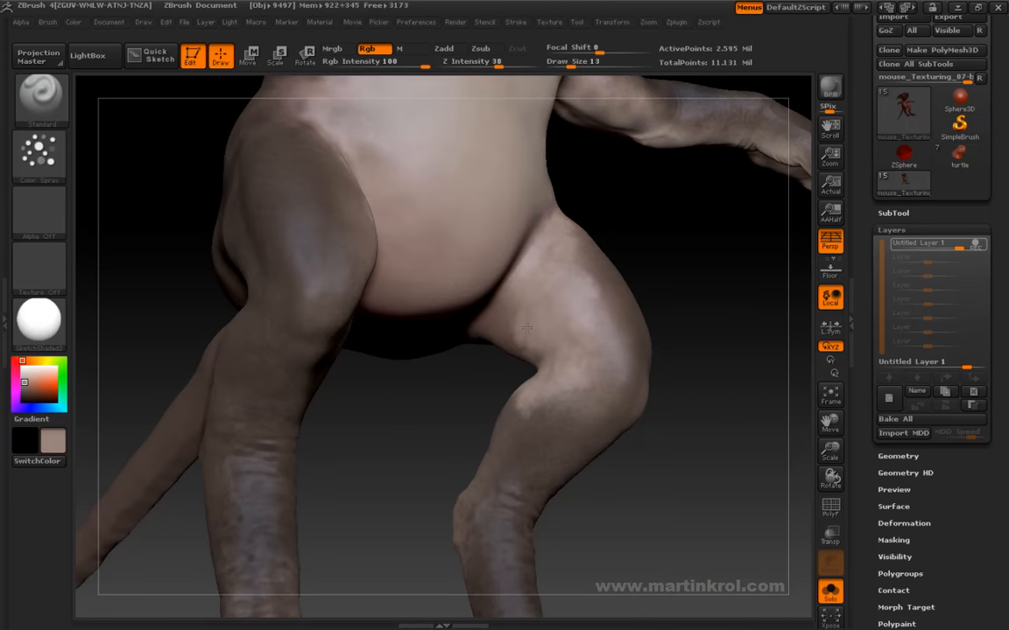
Paint small light beige patches on the front of the mouse's upper arm near the shoulder
left_click_drag(695, 274, 603, 275, "alt")
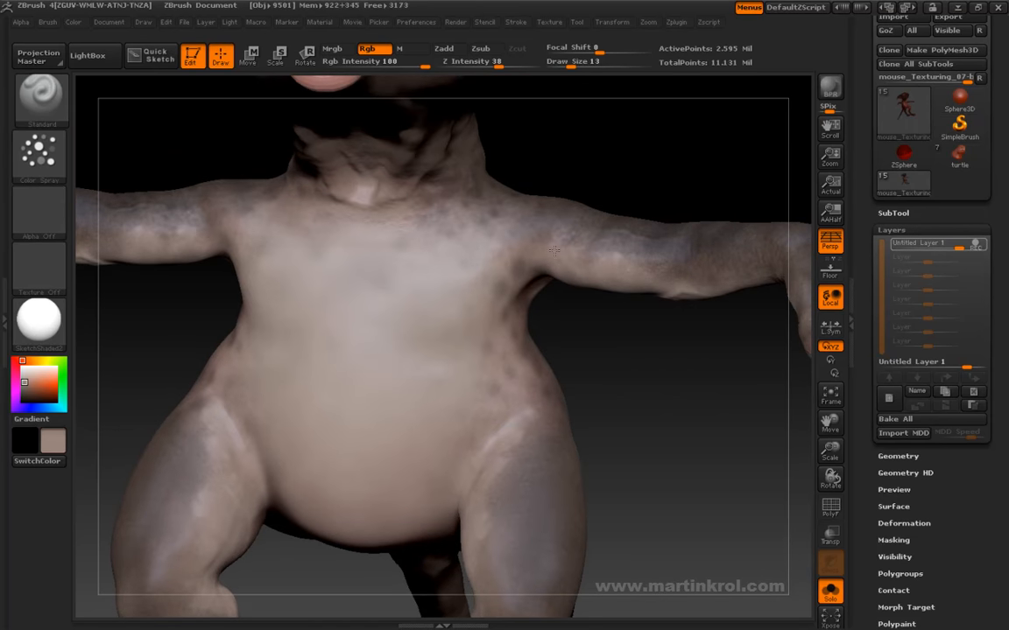
left_click_drag(663, 320, 641, 401)
left_click_drag(630, 220, 622, 272)
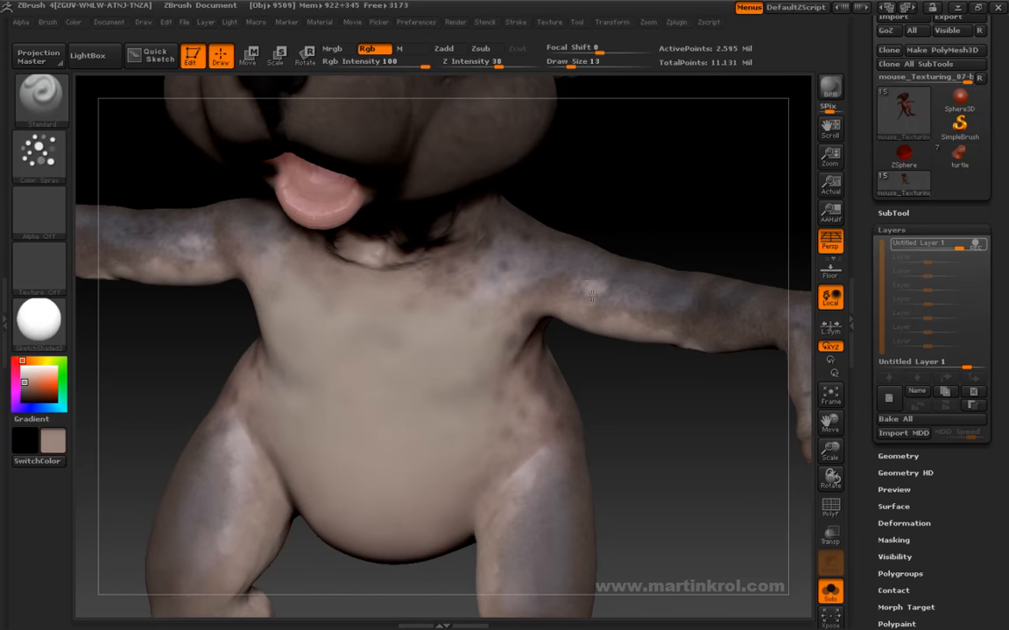
left_click_drag(642, 218, 699, 193)
key("ctrl")
key("ctrl")
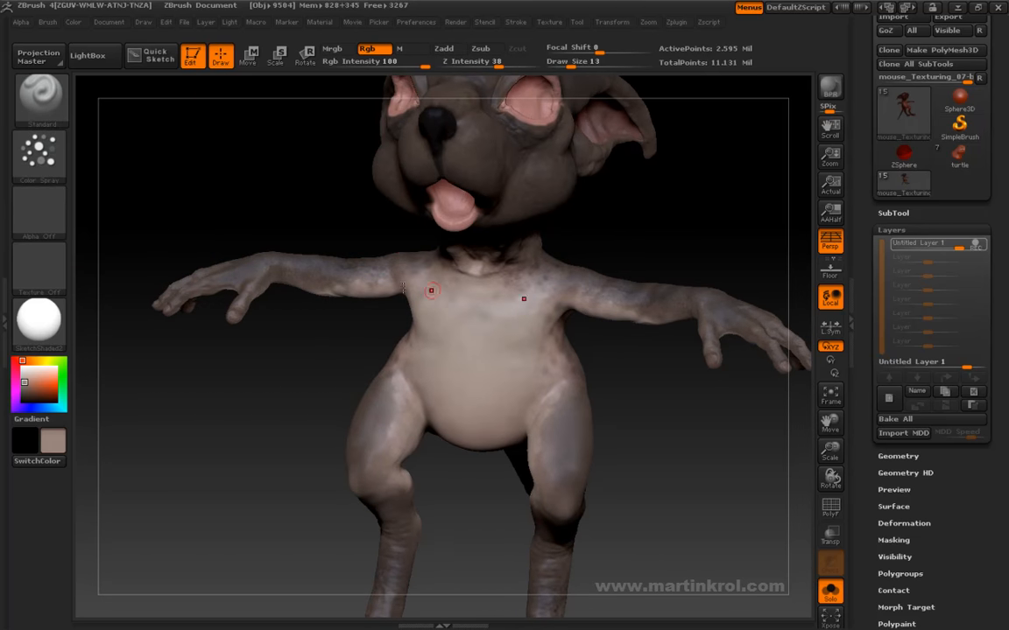
left_click_drag(683, 227, 678, 264, "alt")
left_click_drag(645, 207, 613, 295)
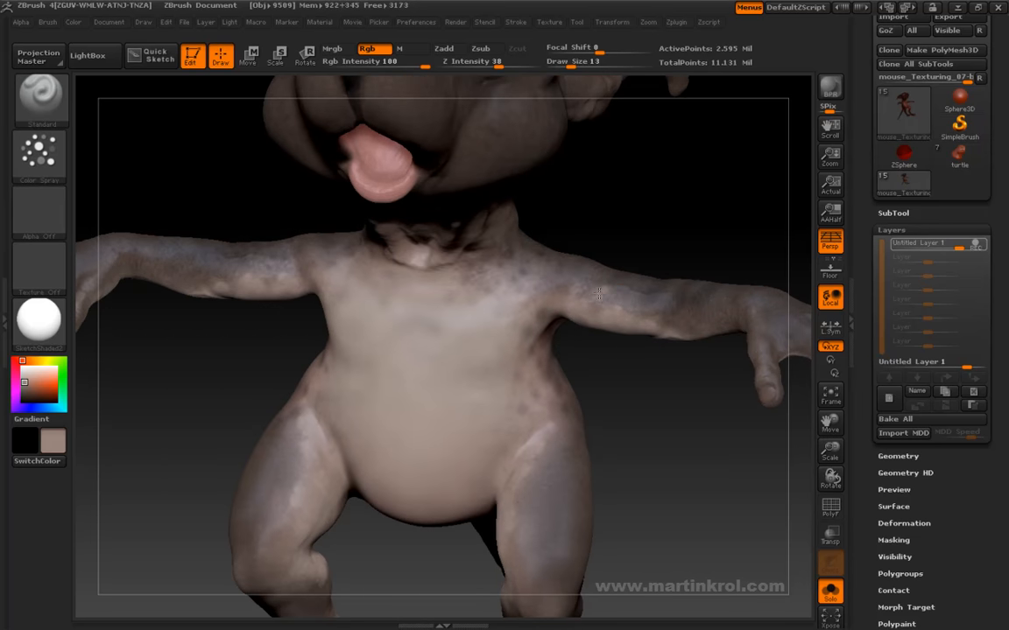
Enlarge the Draw Size to 24 and soften the light-to-dark transition on the front of the mouse's upper thigh
mouse_move(287, 351)
left_mouse_down("alt")
mouse_move(340, 335)
mouse_move(360, 292)
mouse_move(294, 296)
left_mouse_up("alt")
key("space")
mouse_move(433, 330)
left_mouse_down()
mouse_move(449, 330)
mouse_move(423, 349)
mouse_move(434, 343)
mouse_move(429, 335)
left_mouse_up()
key("space")
left_click_drag(428, 338, 431, 347)
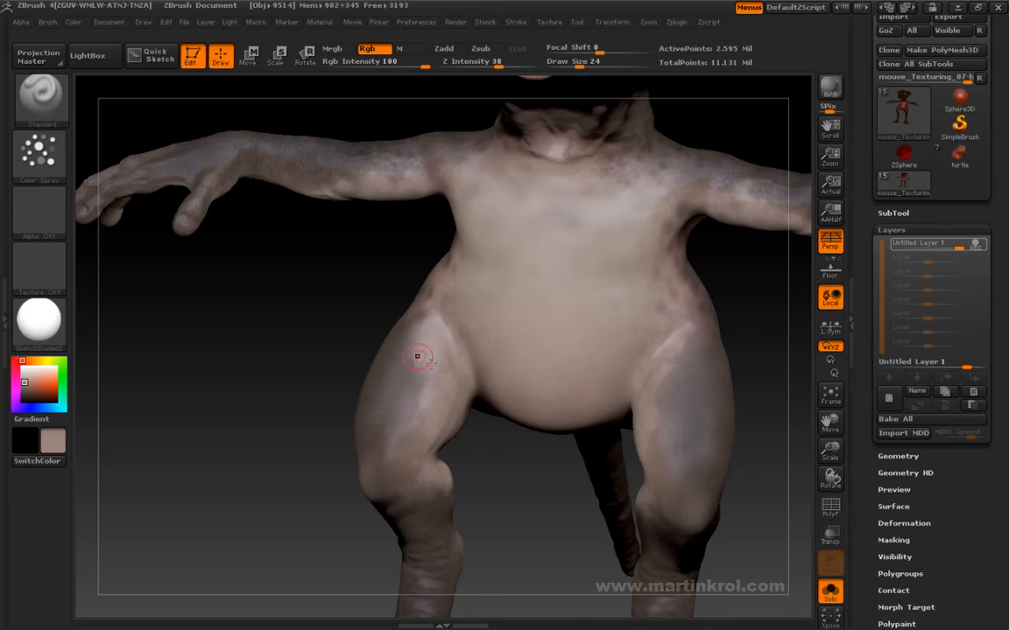
left_click_drag(308, 349, 505, 478)
left_click_drag(369, 366, 360, 333)
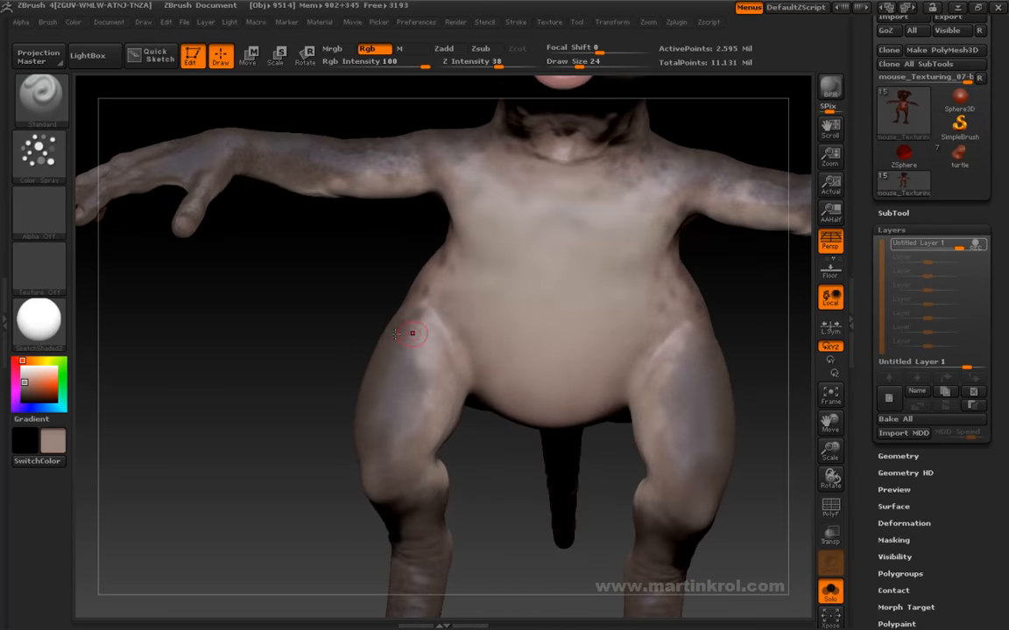
mouse_move(348, 295)
left_mouse_down()
mouse_move(333, 360)
mouse_move(434, 412)
mouse_move(429, 433)
left_mouse_up()
Reduce the Draw Size to 14 and paint light beige into the dark colour on the mouse's front forearm
mouse_move(286, 459)
left_mouse_down("alt")
mouse_move(358, 412)
mouse_move(352, 473)
mouse_move(312, 373)
left_mouse_up("alt")
left_click_drag(603, 367, 620, 505, "alt")
left_click_drag(277, 349, 362, 386, "alt")
mouse_move(347, 344)
left_mouse_down()
mouse_move(401, 367)
mouse_move(412, 357)
left_mouse_up()
key("space")
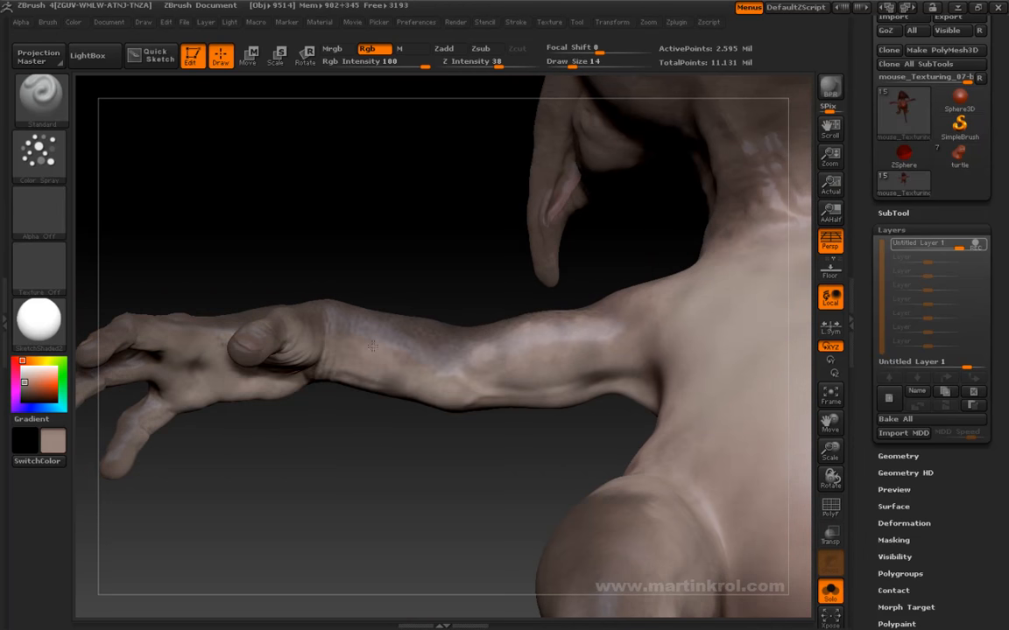
left_click_drag(372, 305, 425, 318)
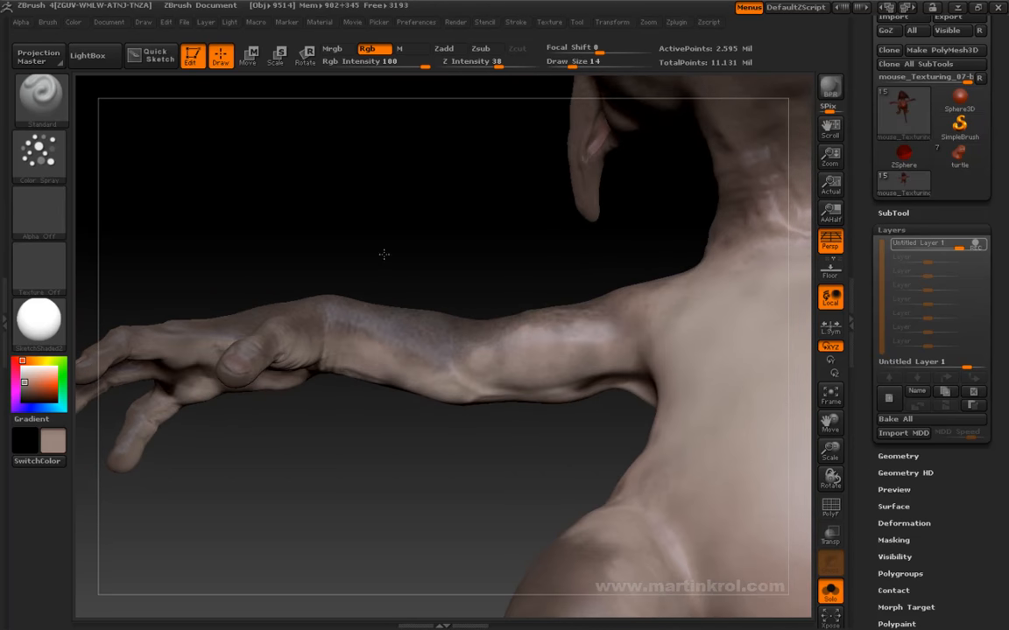
left_click_drag(382, 266, 366, 344)
mouse_move(386, 260)
left_mouse_down()
mouse_move(360, 340)
mouse_move(394, 326)
mouse_move(361, 327)
left_mouse_up()
Set the Draw Size to 8 and paint small beige patches along the light-to-dark transition from the wrist past the elbow
key("space")
key("space")
key("space")
key("space")
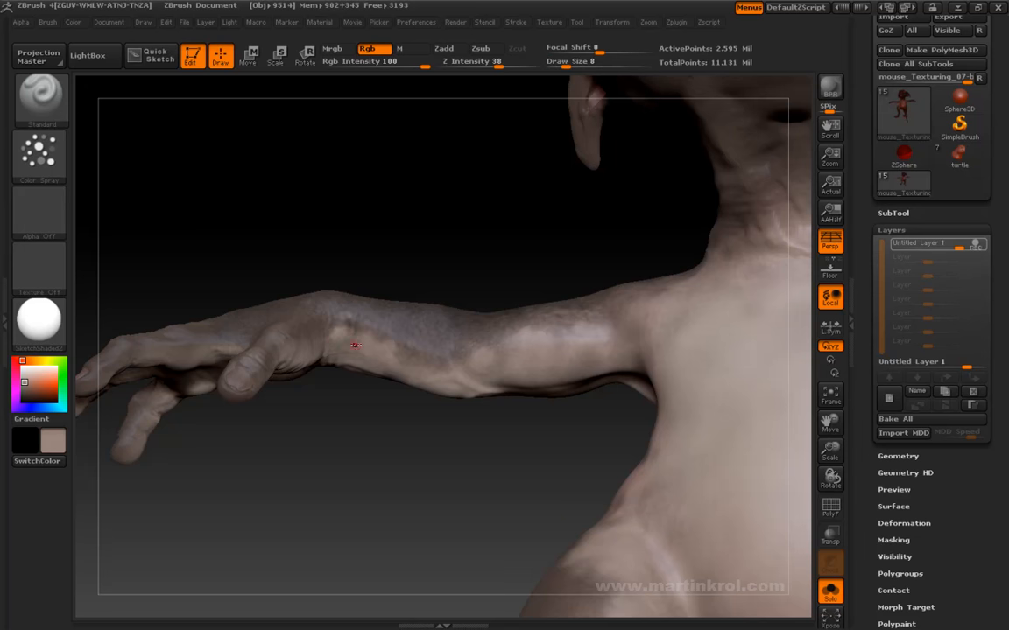
left_click_drag(416, 264, 402, 312)
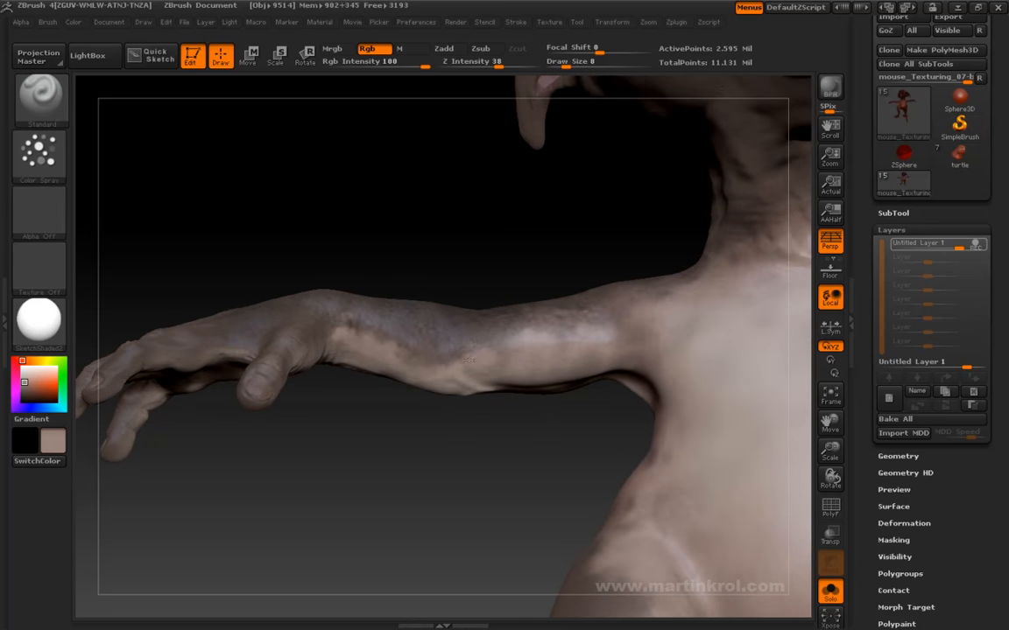
left_click_drag(434, 243, 486, 321)
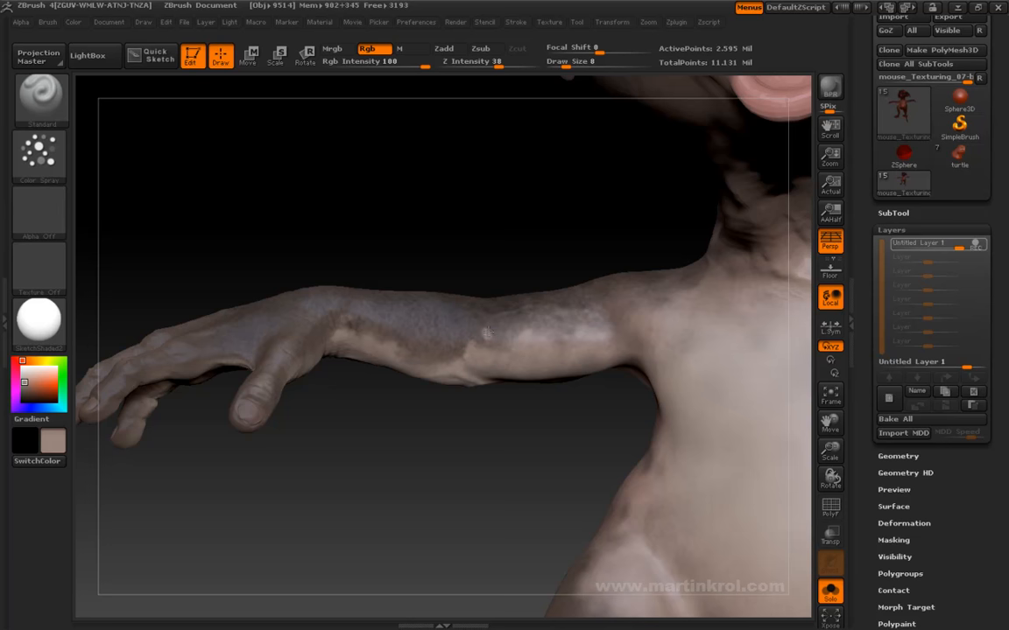
Paint small light beige patches along the back of the mouse's arm between the armpit and the wrist
left_click_drag(489, 257, 469, 184, "alt")
left_click_drag(489, 429, 435, 320, "alt")
left_click_drag(382, 261, 493, 268)
left_click_drag(618, 234, 675, 225, "alt")
left_click_drag(602, 276, 606, 236)
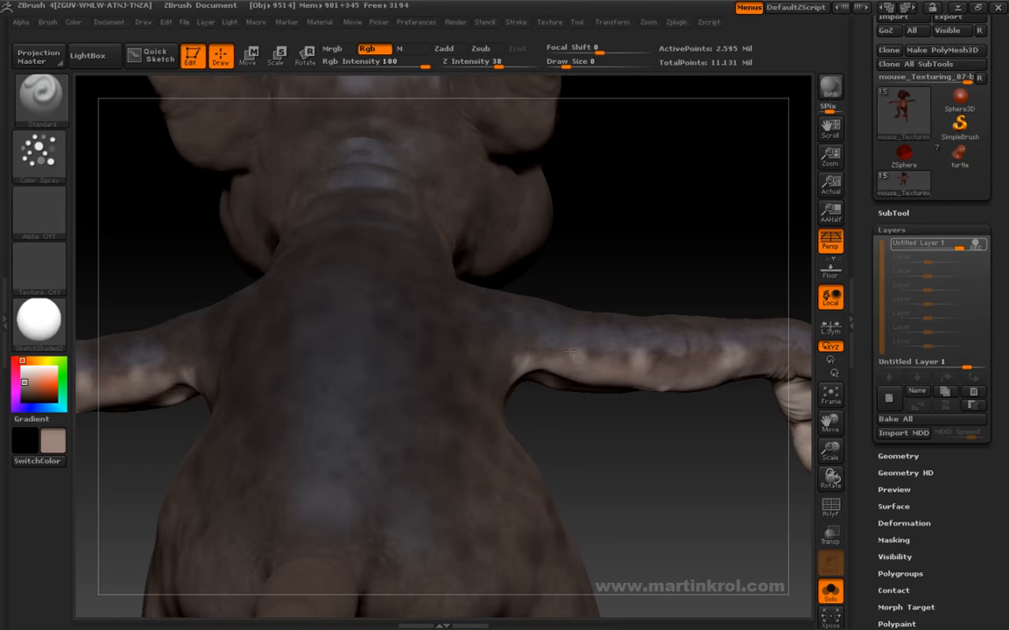
left_click_drag(622, 372, 585, 377)
key("f")
left_click_drag(660, 155, 585, 361)
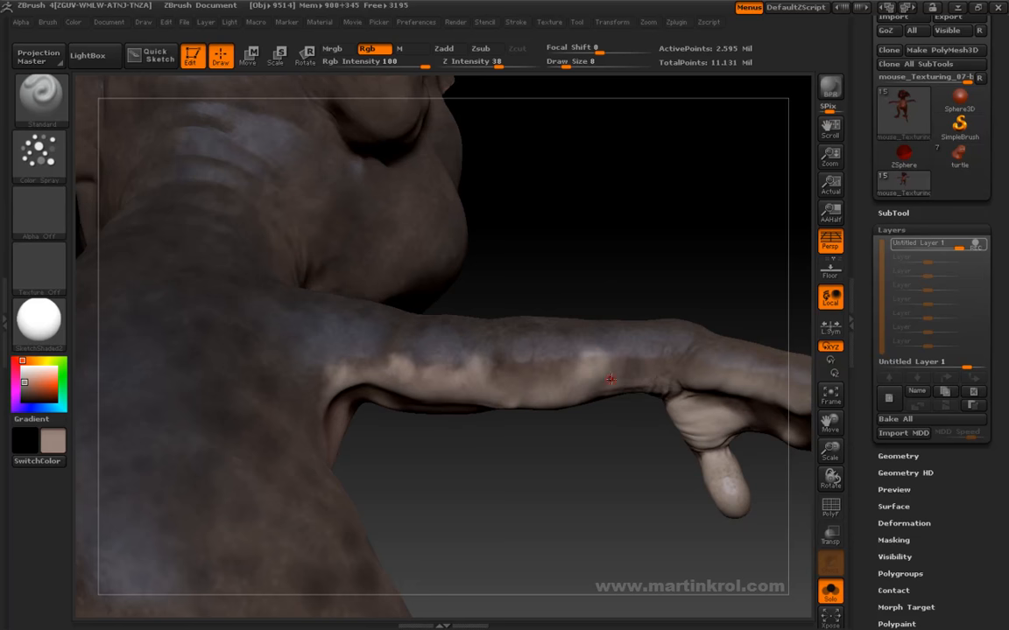
left_click_drag(612, 326, 378, 293)
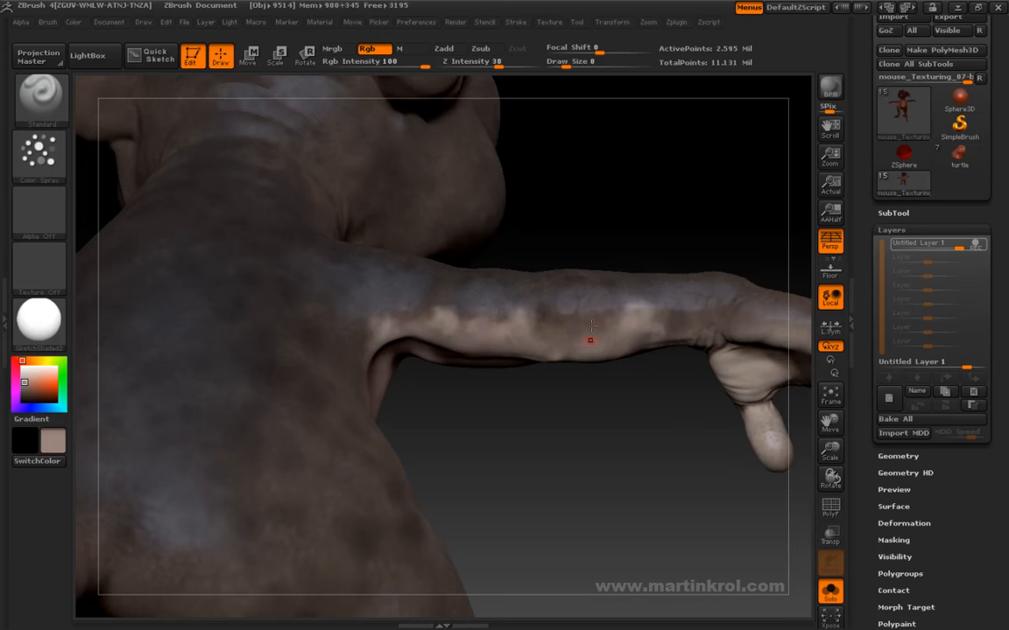
Enlarge the Draw Size to 20 and soften the beige patches along the back of the arm
left_click_drag(630, 421, 497, 334, "alt")
left_click_drag(600, 326, 517, 322)
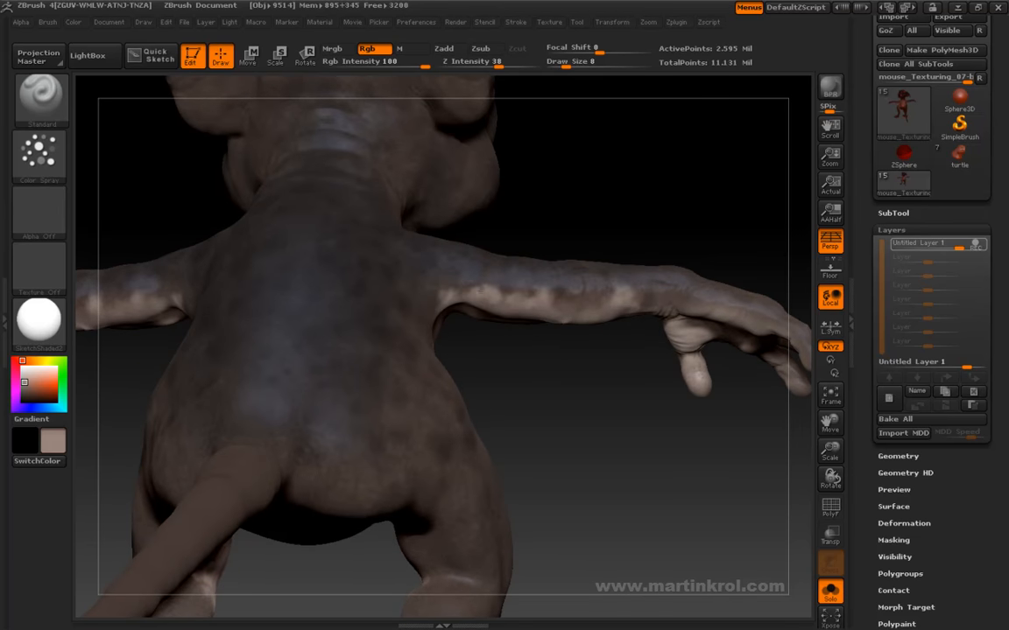
key("space")
left_click_drag(516, 290, 531, 290)
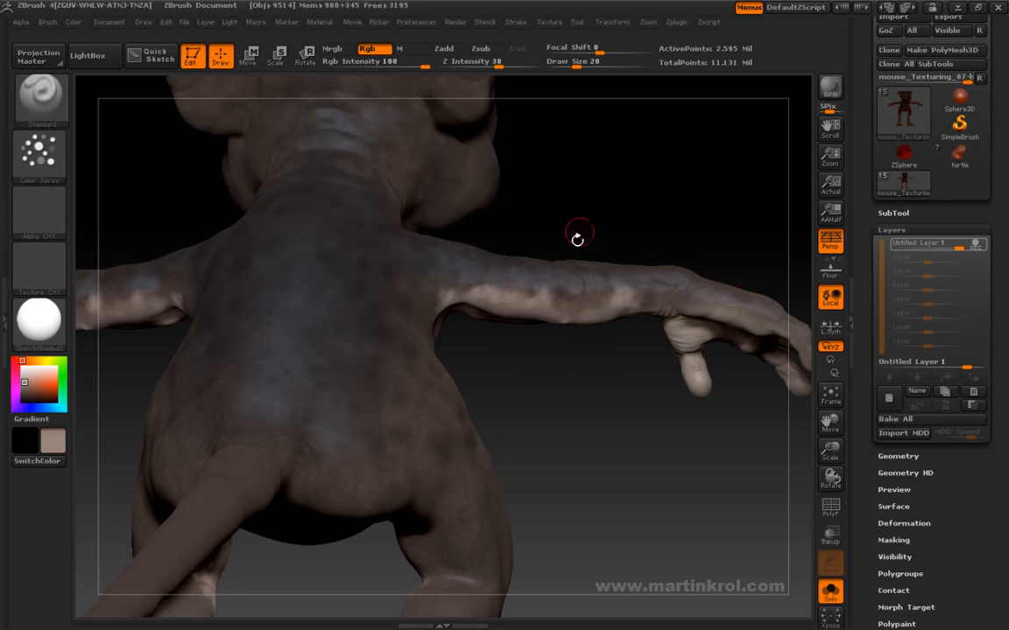
Reduce the Draw Size to 8 and paint small light beige patches around the hock on the back of the leg
left_click_drag(624, 210, 613, 142, "alt")
mouse_move(568, 439)
left_mouse_down("alt")
mouse_move(589, 303)
mouse_move(440, 405)
mouse_move(403, 372)
left_mouse_up("alt")
key("space")
left_click_drag(528, 460, 701, 418, "alt")
left_click_drag(512, 374, 491, 355)
key("f")
left_click_drag(637, 281, 595, 274)
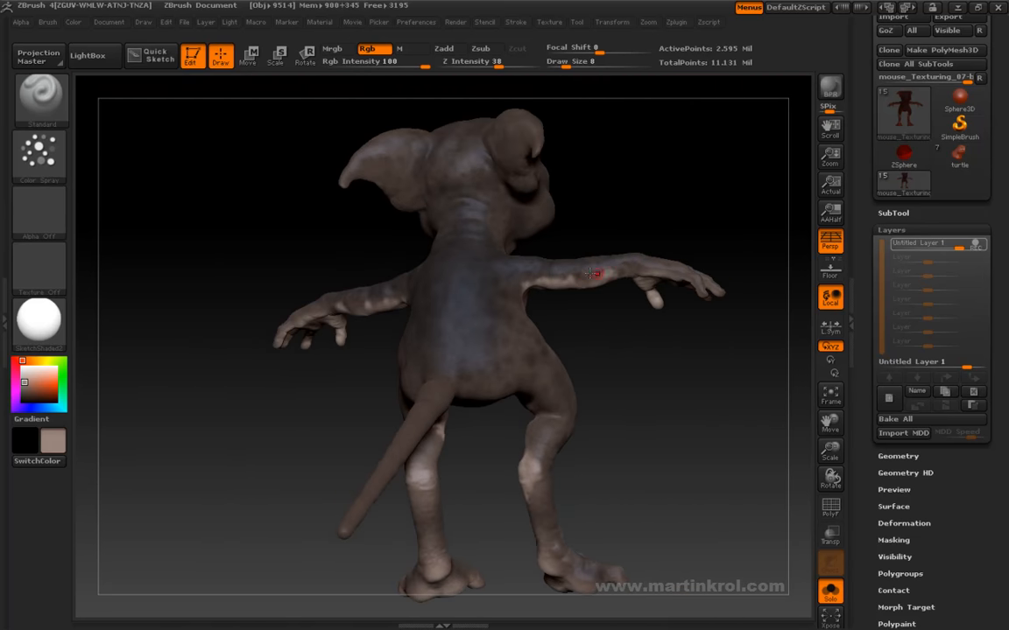
left_click_drag(594, 332, 568, 383, "alt")
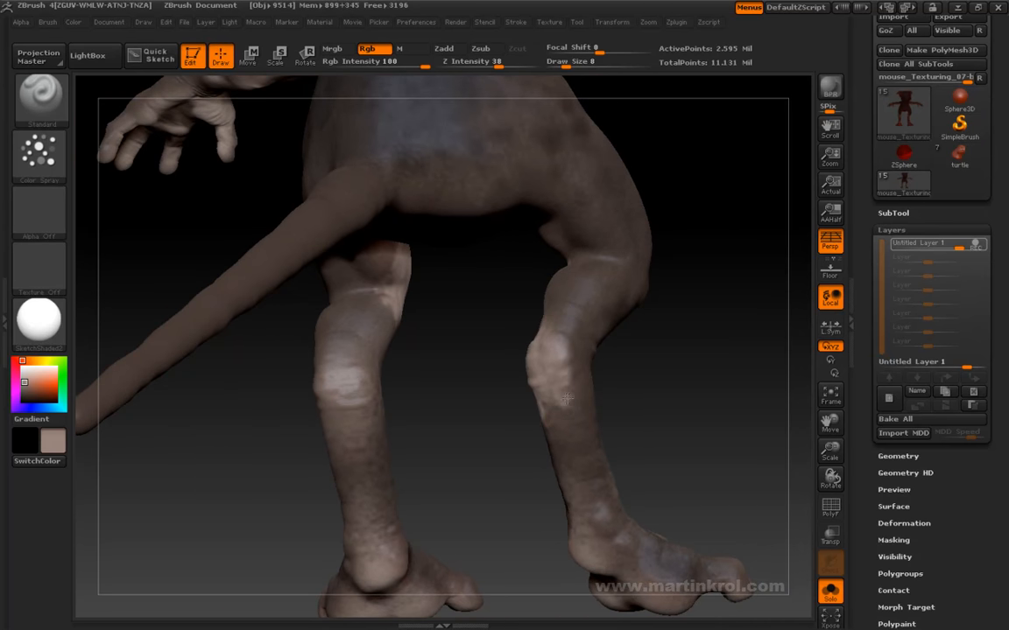
left_click_drag(499, 420, 585, 362)
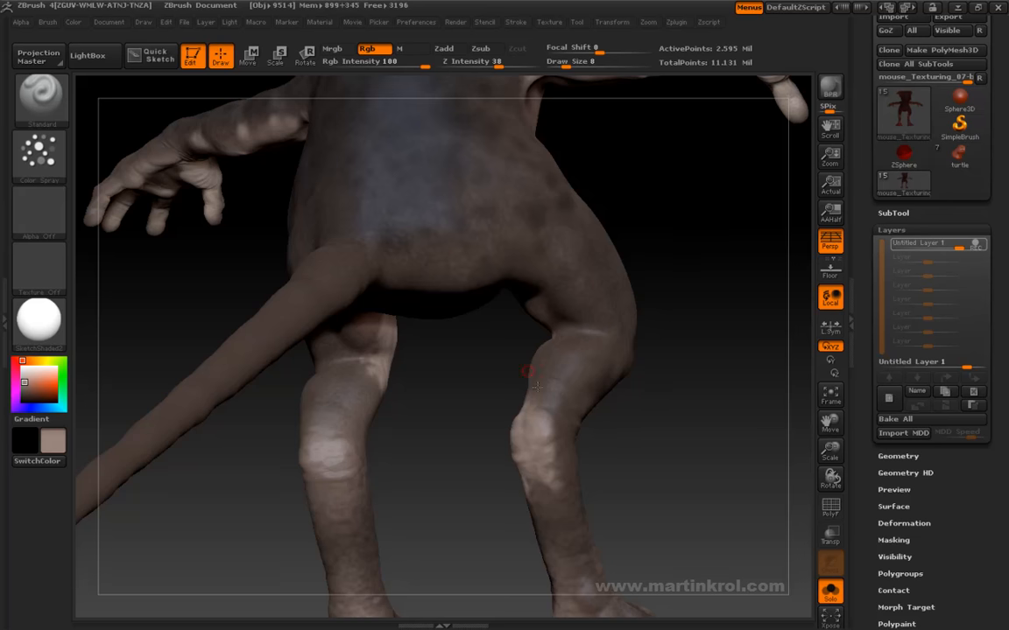
left_click_drag(532, 383, 595, 180)
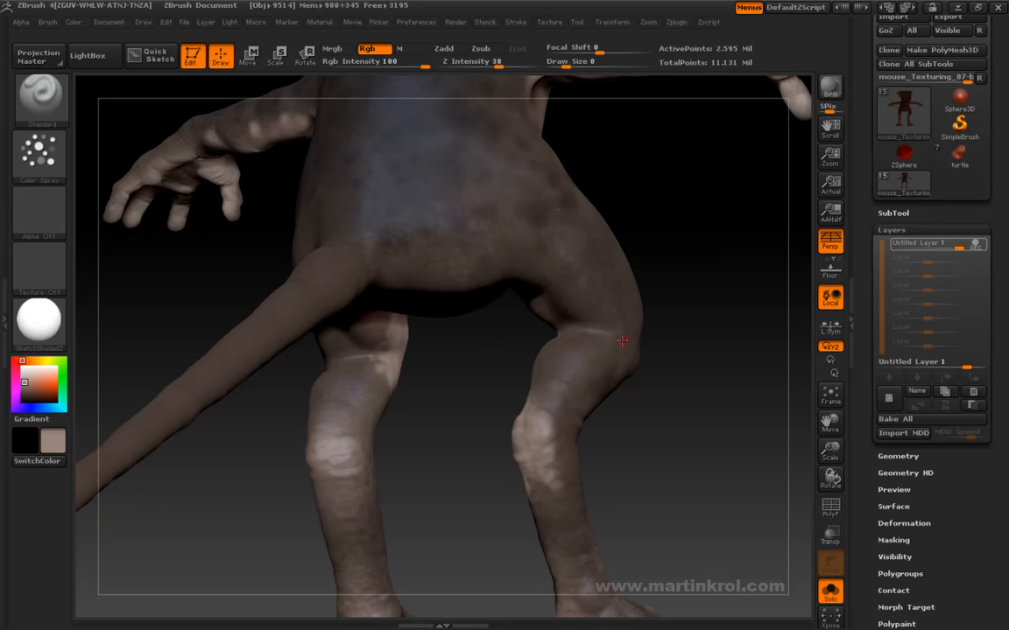
Paint small light beige spots on the inner side of the hock, leading up toward the inner thigh
left_click_drag(457, 420, 401, 376)
mouse_move(457, 340)
left_mouse_down()
mouse_move(366, 355)
mouse_move(378, 386)
left_mouse_up()
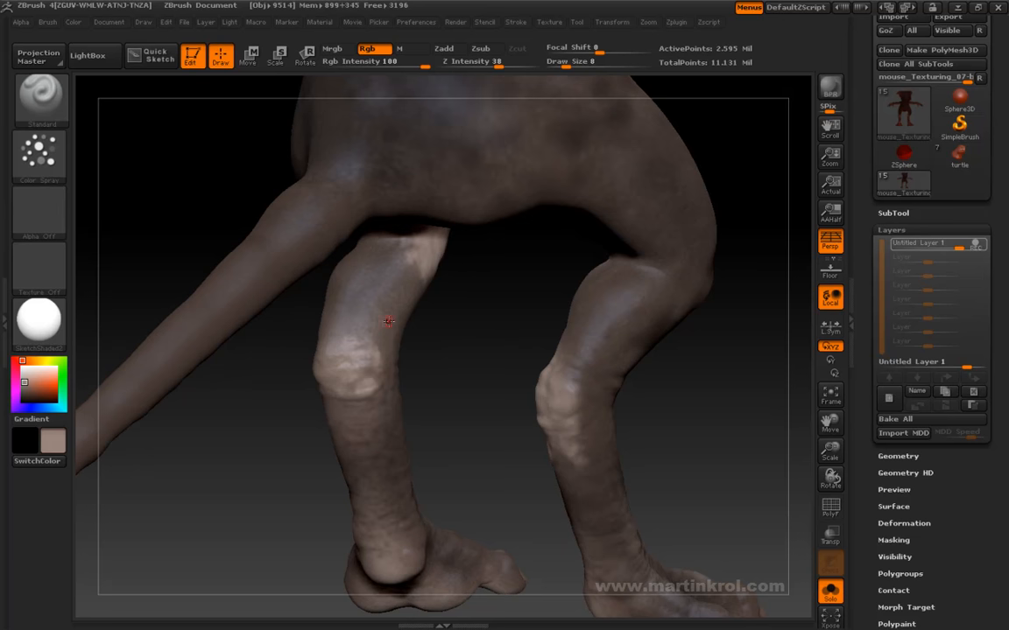
left_click_drag(382, 347, 426, 277)
Enlarge the Draw Size to 20 and blend the beige patches between the inner leg and the hock
key("space")
left_click_drag(430, 279, 442, 276)
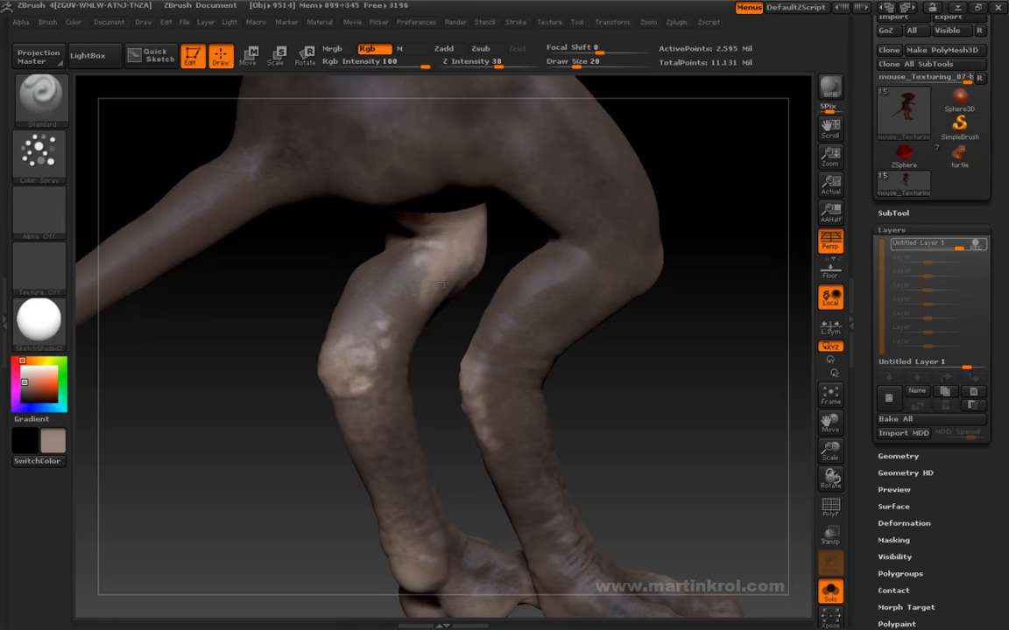
mouse_move(319, 281)
left_mouse_down()
mouse_move(429, 279)
mouse_move(426, 303)
left_mouse_up()
left_click_drag(323, 262, 426, 300)
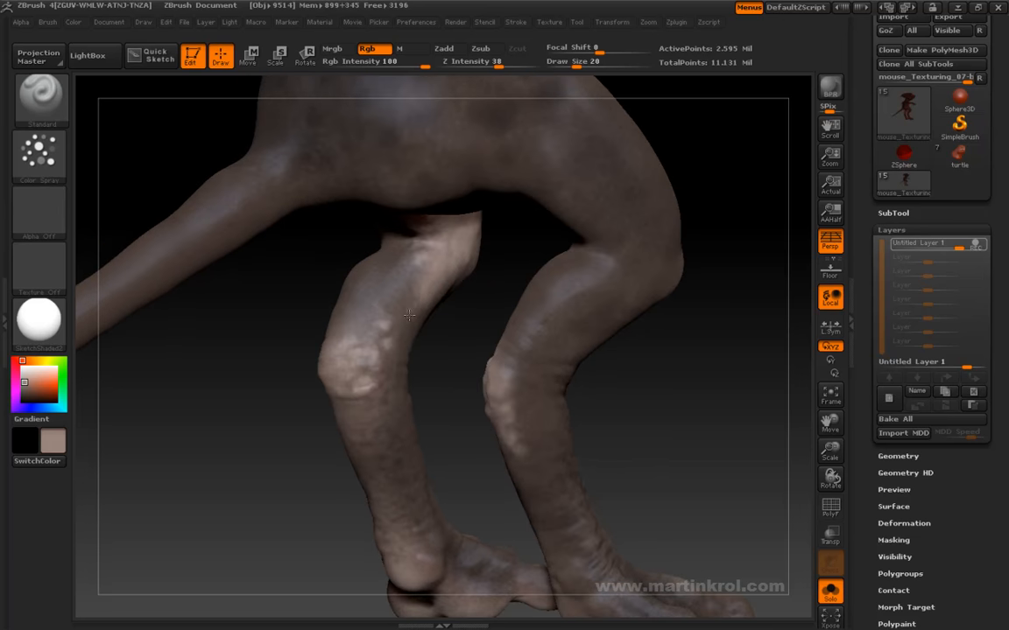
mouse_move(426, 366)
left_mouse_down()
mouse_move(405, 327)
mouse_move(386, 344)
left_mouse_up()
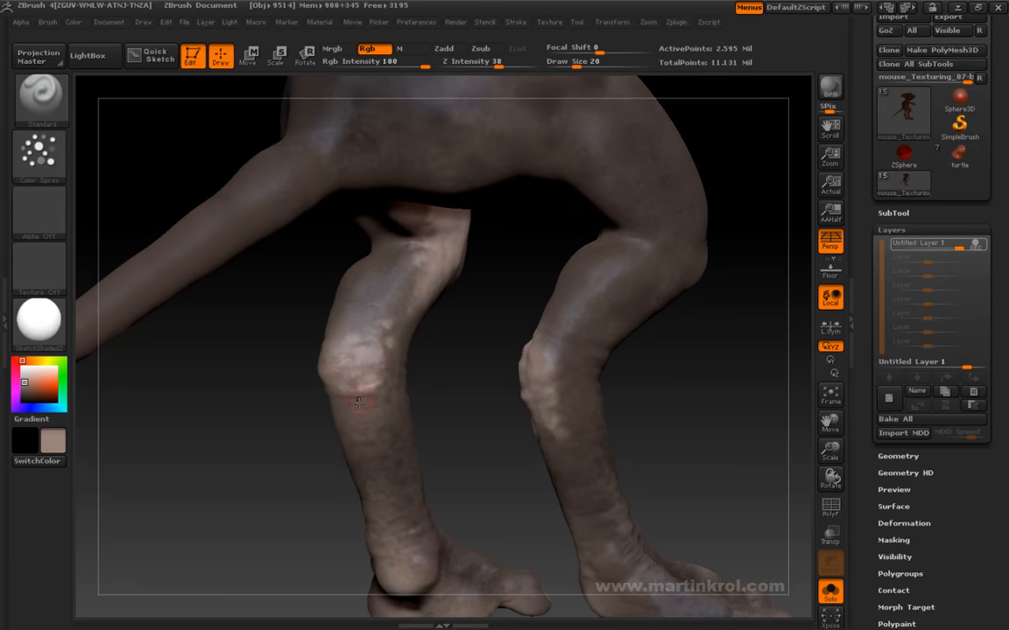
left_click_drag(348, 399, 487, 404)
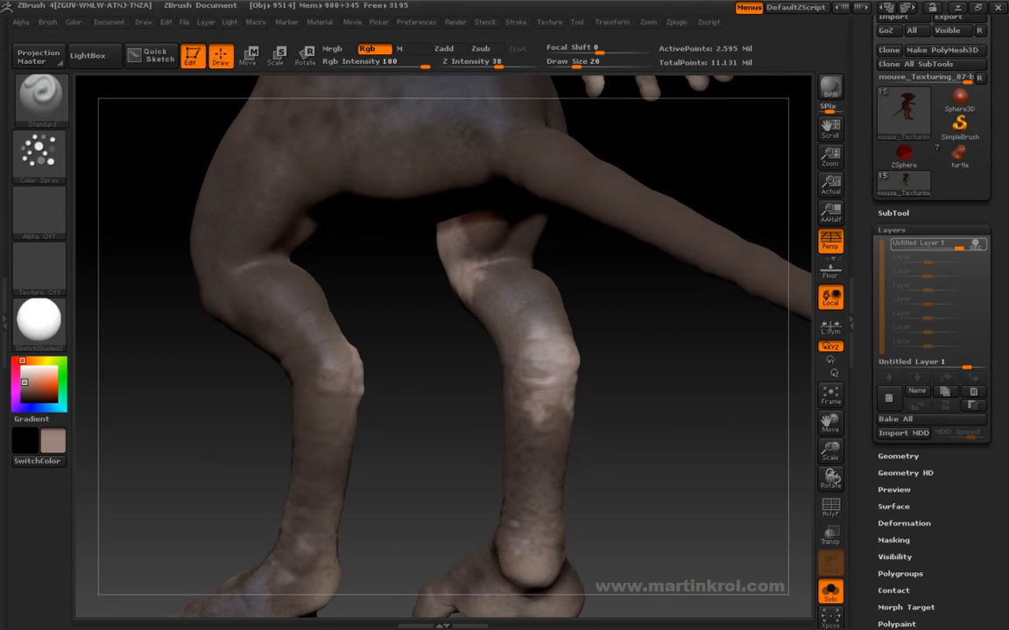
Reduce the Draw Size to 10 and add light beige detail to the outer side of the hock
key("space")
mouse_move(371, 374)
left_mouse_down()
mouse_move(333, 387)
mouse_move(346, 404)
left_mouse_up()
left_click_drag(411, 428, 504, 314, "alt")
left_click_drag(648, 277, 459, 446)
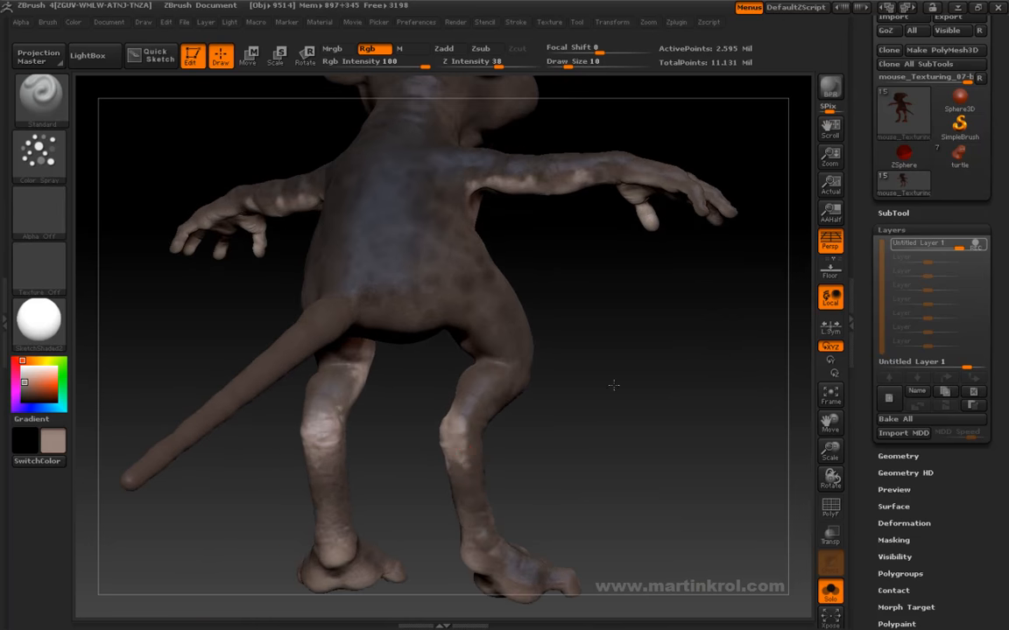
Sample the dark brown leg colour, set the Draw Size to 15 and break up the light area around the hock
left_click_drag(632, 424, 598, 360, "alt")
left_click_drag(617, 320, 588, 407, "alt")
left_click_drag(512, 449, 503, 390, "alt")
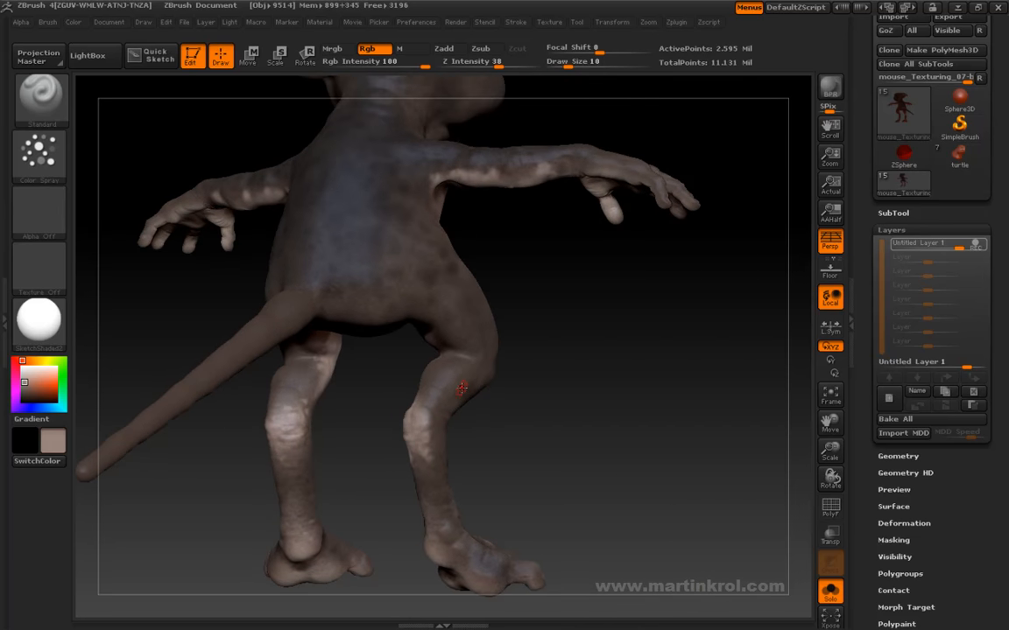
key("c")
mouse_move(533, 427)
left_mouse_down("alt")
mouse_move(560, 349)
mouse_move(442, 447)
left_mouse_up("alt")
key("space")
mouse_move(485, 379)
left_mouse_down()
mouse_move(508, 378)
mouse_move(574, 342)
mouse_move(456, 311)
left_mouse_up()
key("space")
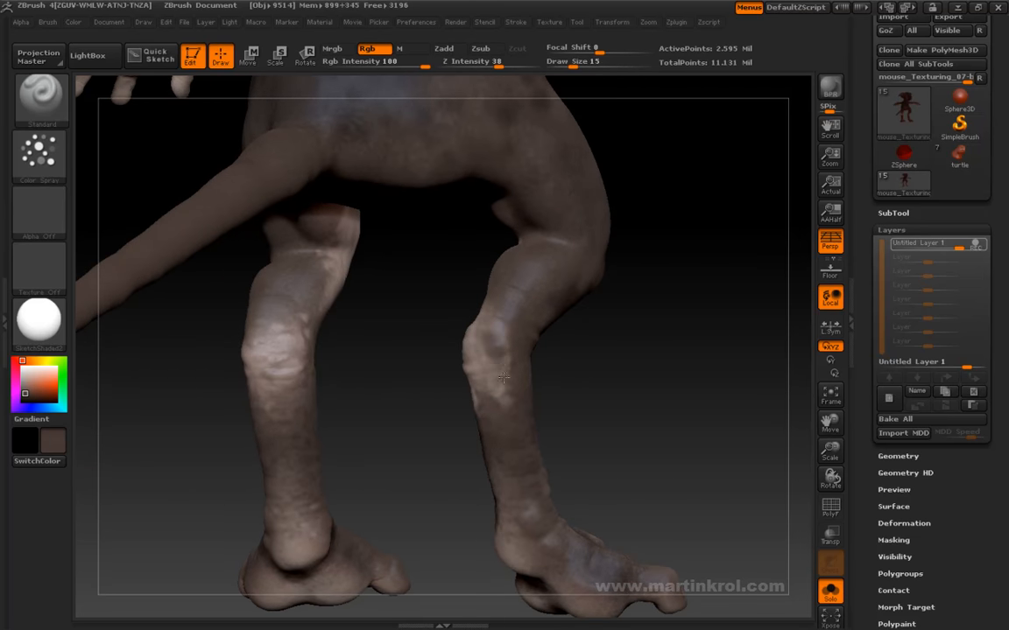
left_click_drag(553, 394, 470, 362)
mouse_move(619, 400)
left_mouse_down()
mouse_move(615, 360)
mouse_move(594, 407)
mouse_move(623, 407)
left_mouse_up()
key("ctrl")
key("ctrl")
key("ctrl")
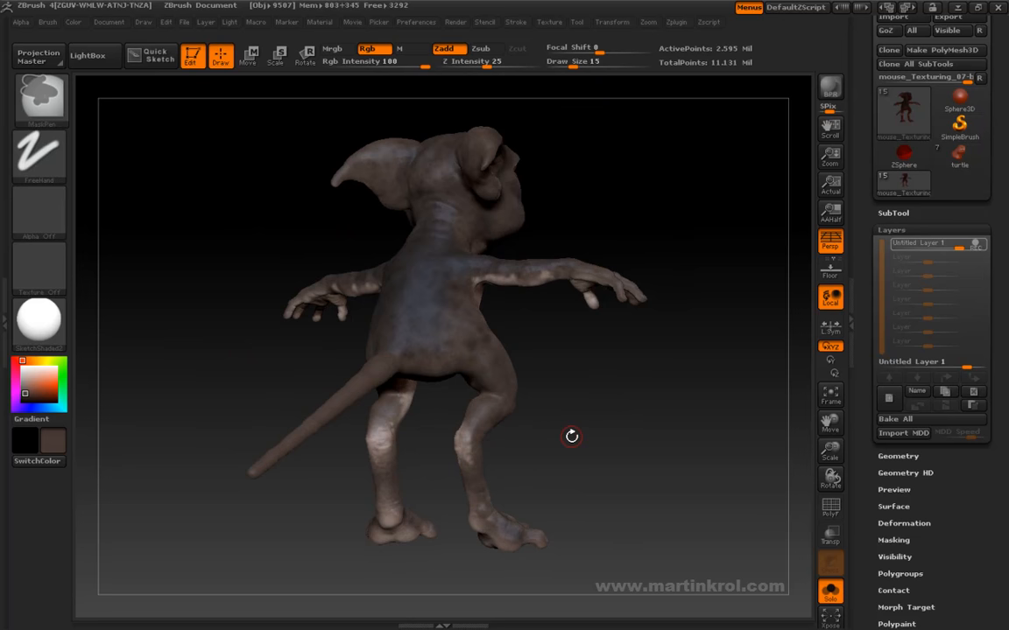
Try baking the polypaint layer into the mouse at full intensity
key("f")
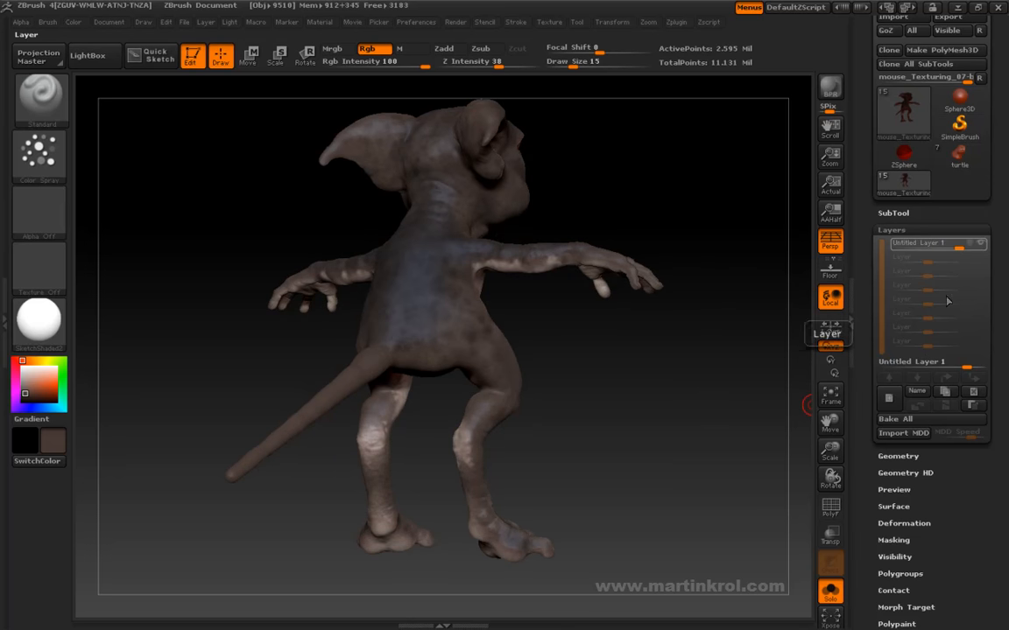
left_click(906, 421)
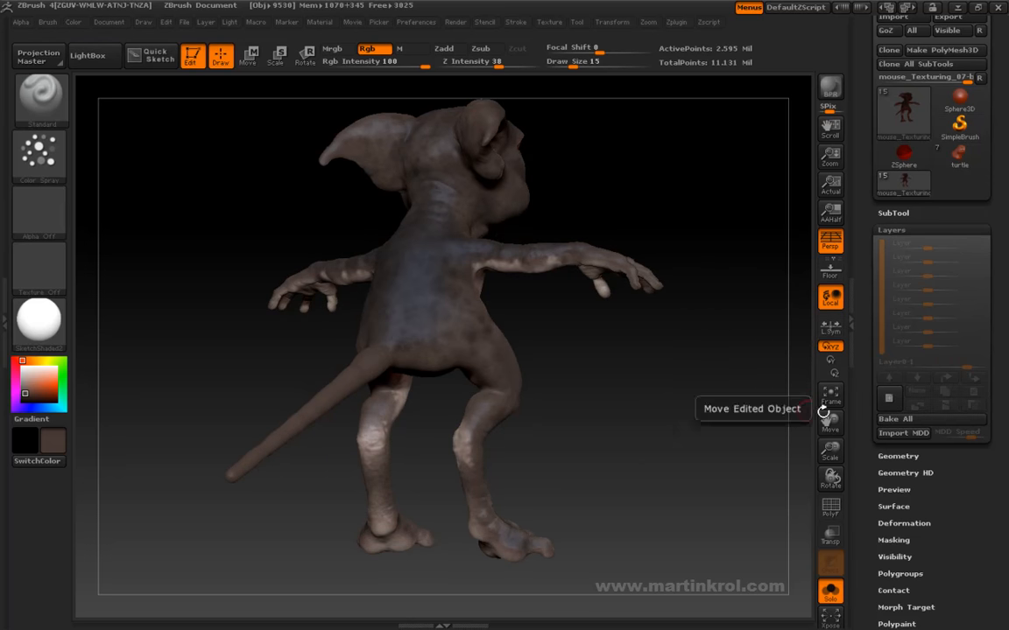
left_click_drag(694, 391, 592, 399)
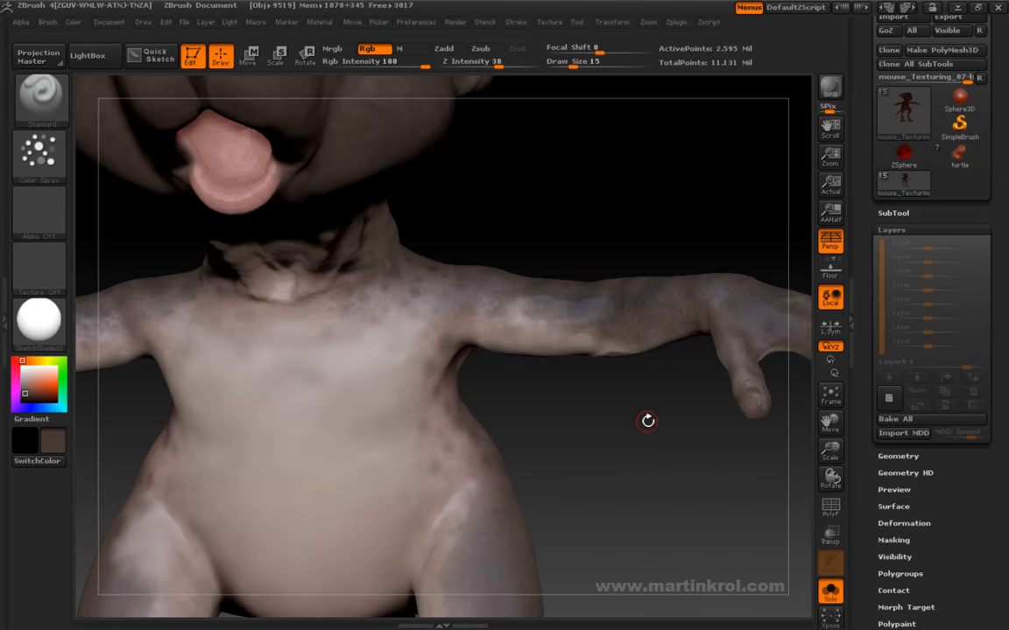
left_click_drag(648, 421, 612, 442)
left_click_drag(603, 482, 705, 149, "alt")
key("f")
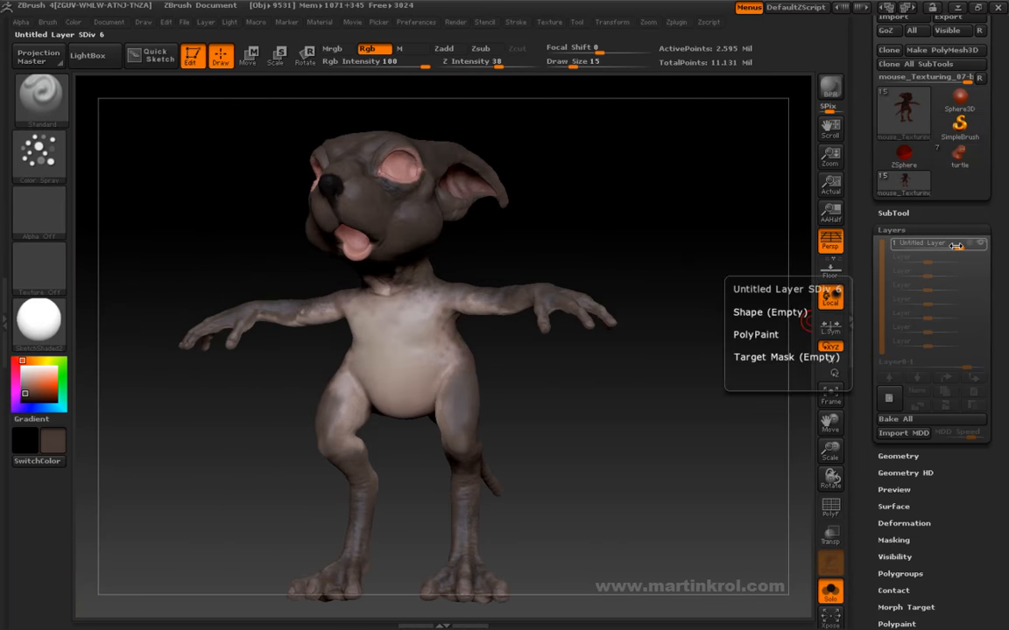
Lower the polypaint layer's intensity to 0.6857
left_click(948, 245)
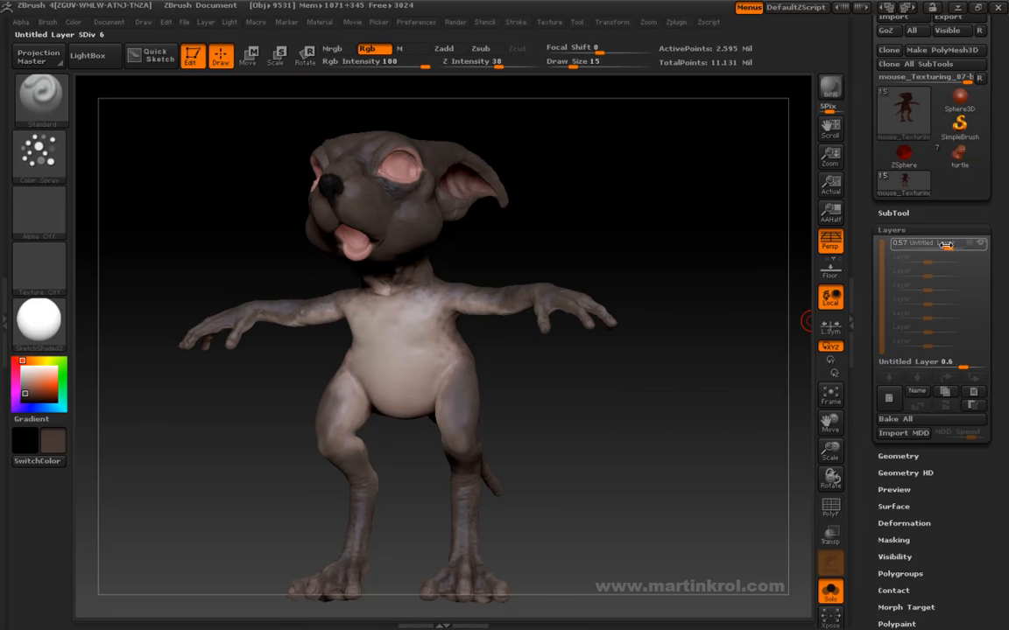
left_click_drag(967, 244, 975, 244)
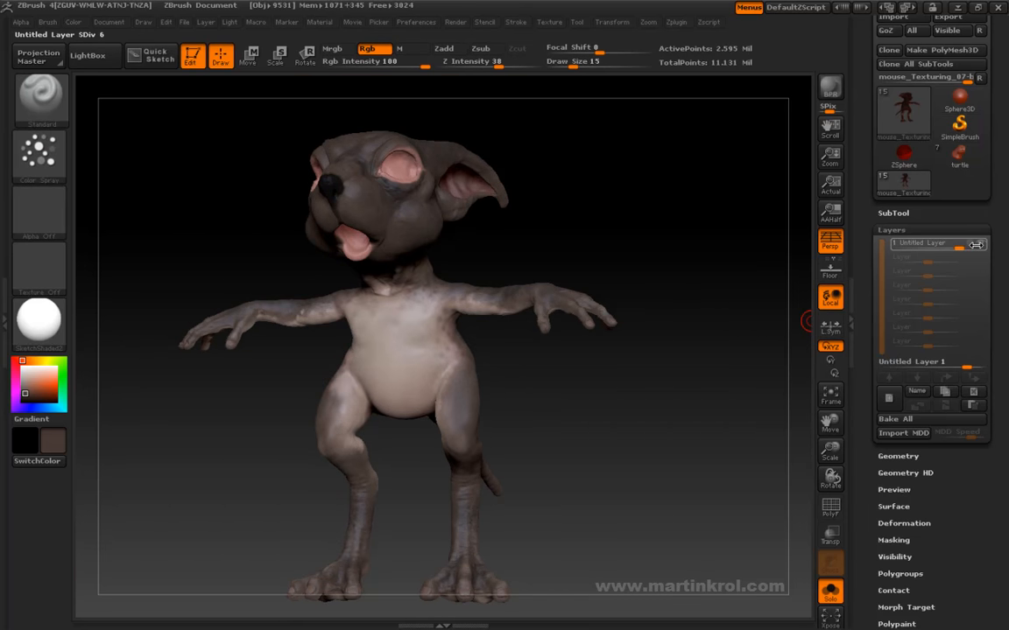
left_click_drag(972, 246, 954, 246)
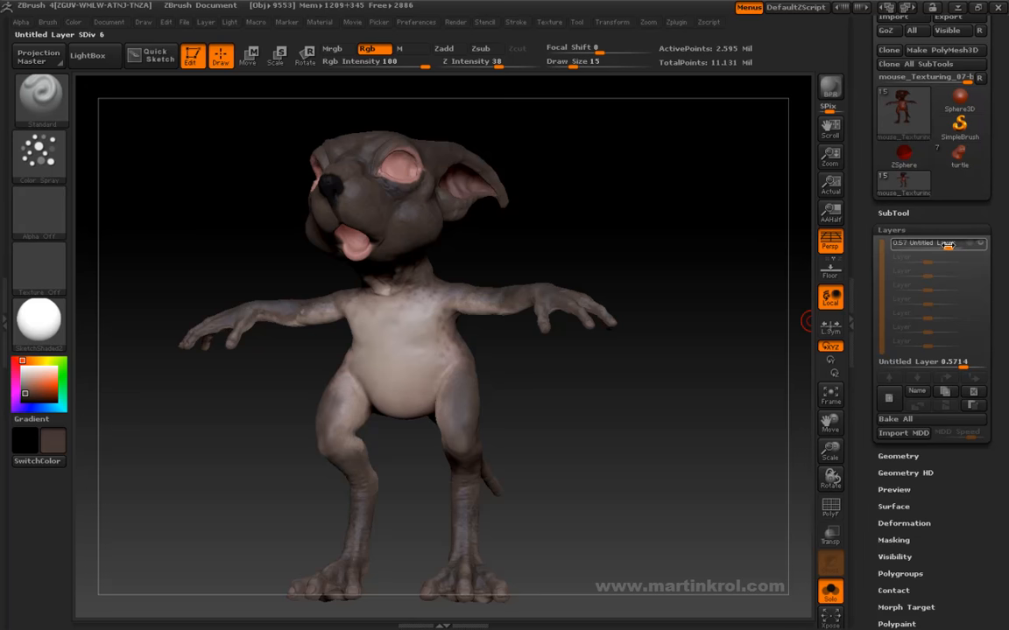
left_click_drag(953, 245, 951, 245)
left_click_drag(678, 394, 725, 347)
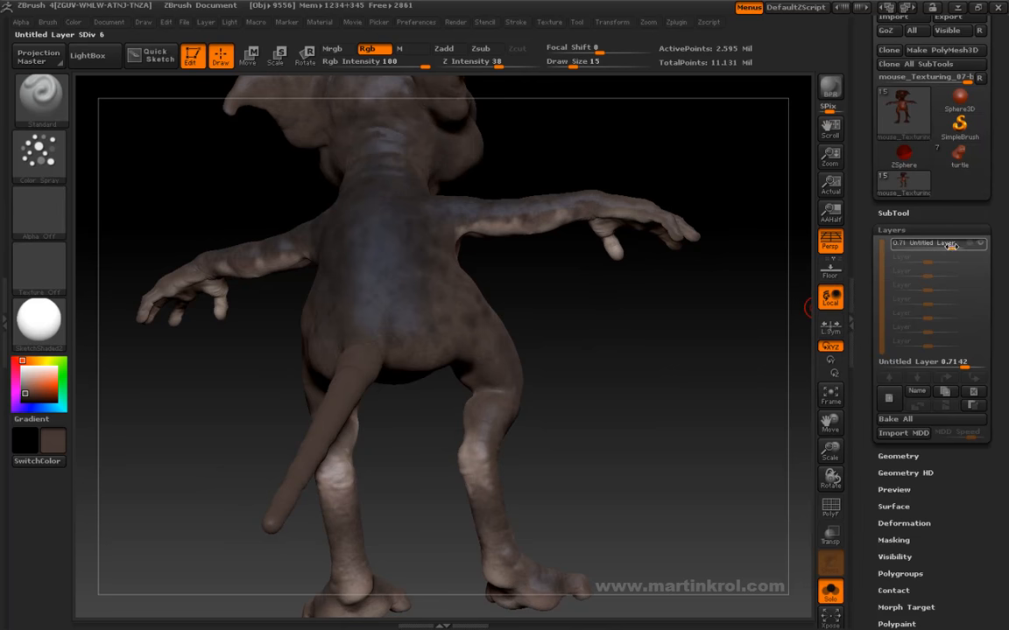
Examine the toned-down colour variation on the mouse's arms, back, legs, belly and head from several angles
left_click_drag(745, 346, 649, 369)
left_click_drag(558, 288, 572, 380)
left_click_drag(155, 279, 235, 326, "alt")
left_click_drag(254, 418, 680, 180)
left_click_drag(692, 417, 720, 385, "alt")
left_click_drag(376, 291, 424, 339)
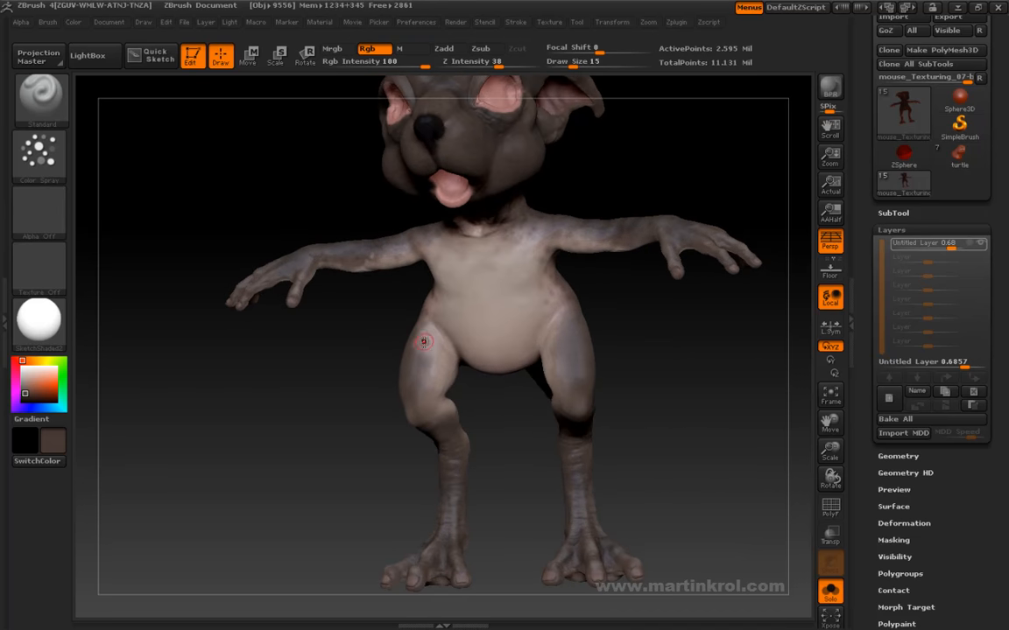
left_click_drag(304, 342, 366, 376)
left_click_drag(593, 316, 694, 350)
left_click_drag(741, 385, 704, 425)
left_click_drag(639, 244, 658, 349)
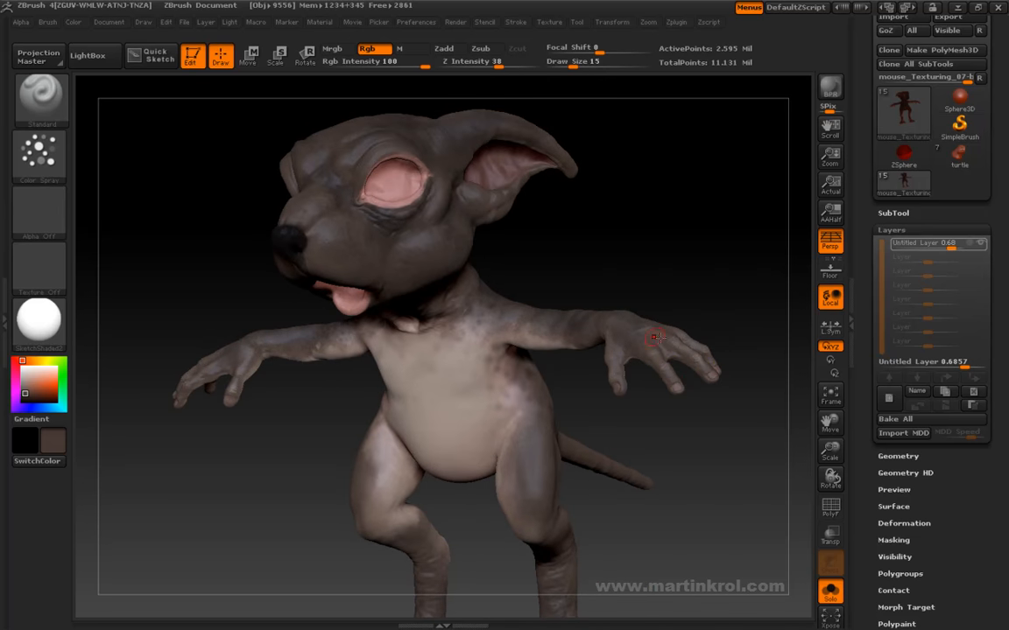
left_click_drag(541, 248, 679, 191)
left_click_drag(678, 396, 716, 320)
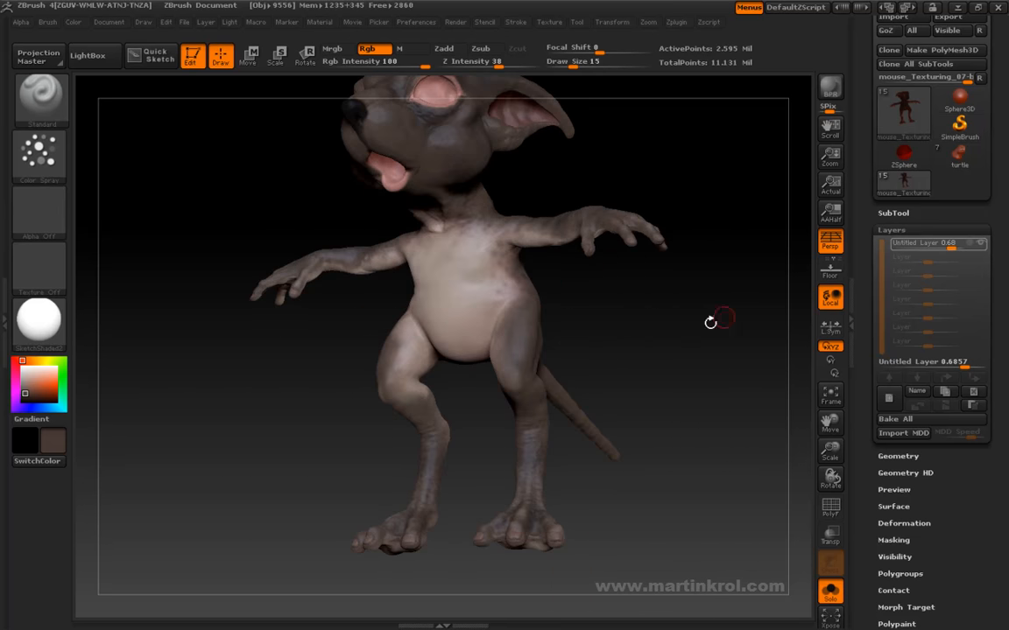
Bake the reduced-intensity polypaint layer into the mouse
left_click(917, 421)
left_click_drag(680, 335, 659, 388)
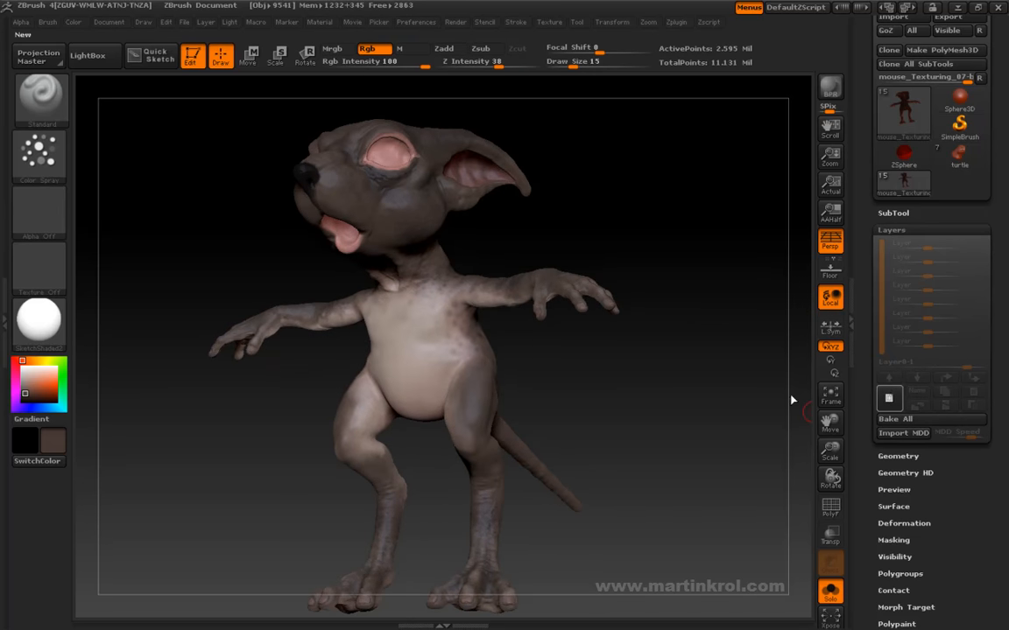
On a new layer, sample the light skin colour and set the Color Spray brush's alpha to Alpha 06
left_click_drag(649, 347, 692, 442, "alt")
left_click_drag(729, 329, 648, 398, "alt")
left_click_drag(731, 263, 639, 441, "alt")
mouse_move(646, 310)
left_mouse_down()
mouse_move(630, 429)
mouse_move(540, 271)
mouse_move(553, 363)
left_mouse_up()
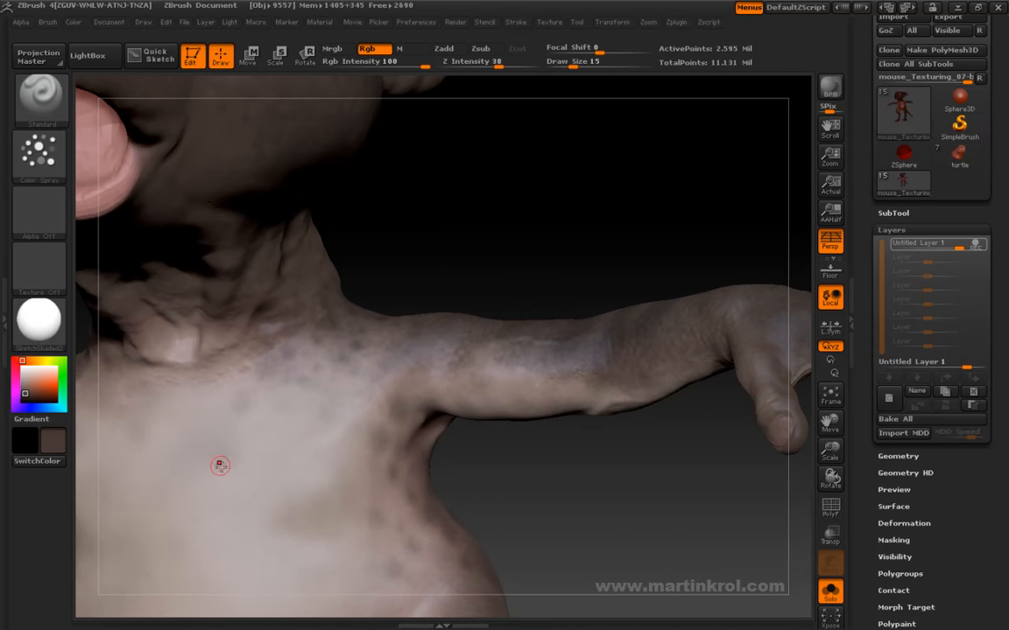
key("c")
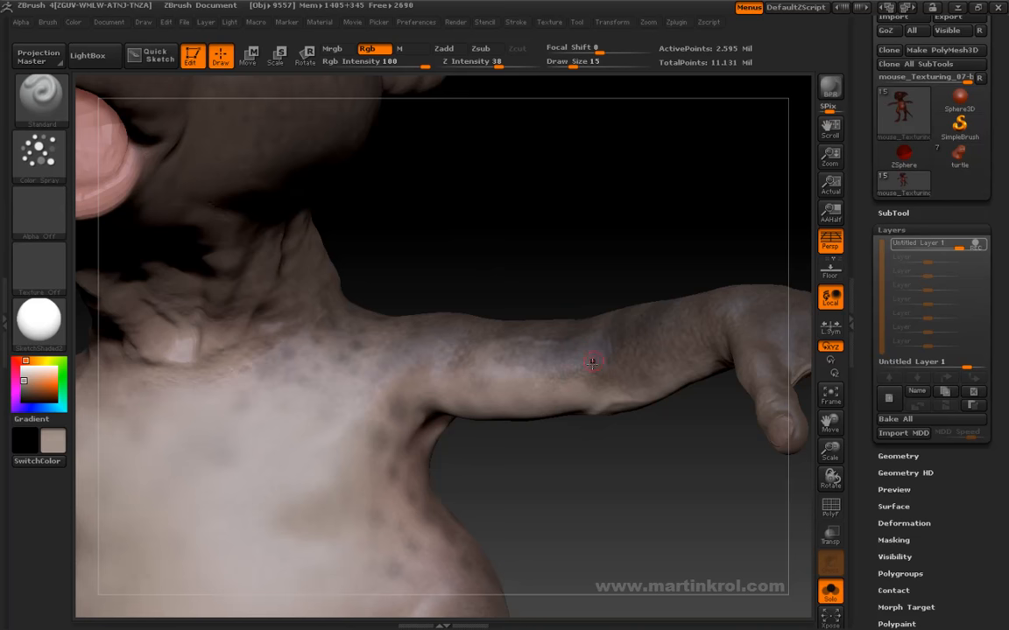
left_click(39, 206)
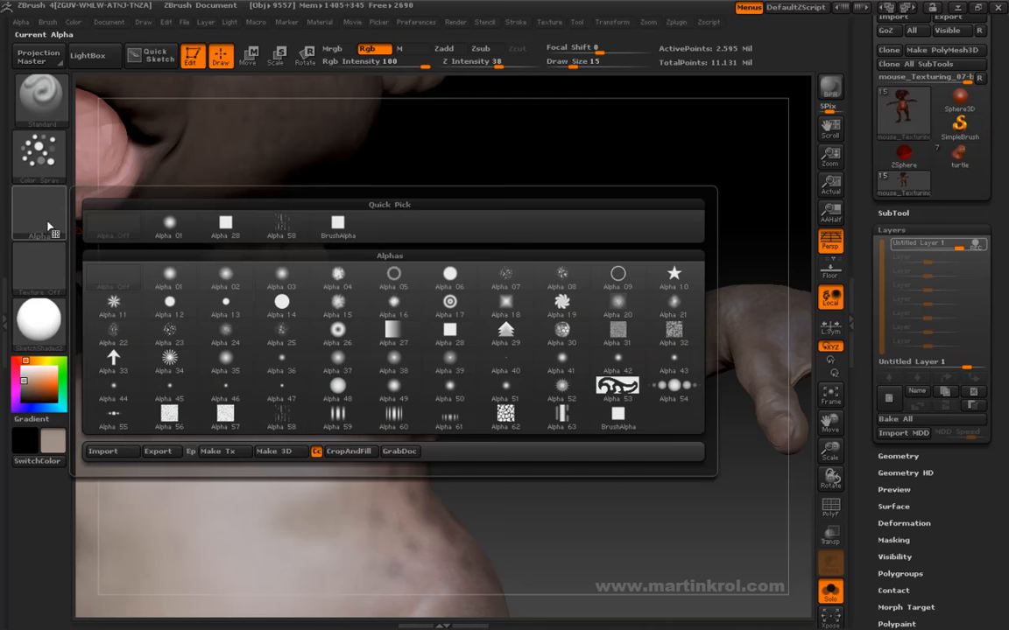
left_click(447, 275)
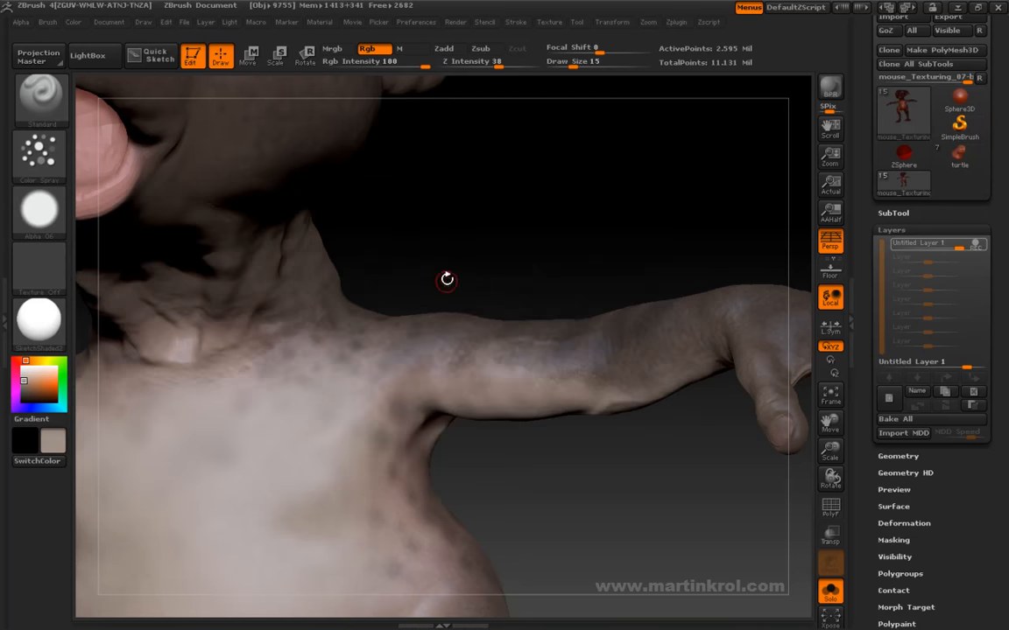
Undo the first light stroke on the forearm and repaint light patches there at draw size 34
mouse_move(555, 381)
left_mouse_down()
mouse_move(558, 363)
mouse_move(534, 366)
mouse_move(601, 359)
mouse_move(574, 366)
left_mouse_up()
key("ctrl+z")
key("space")
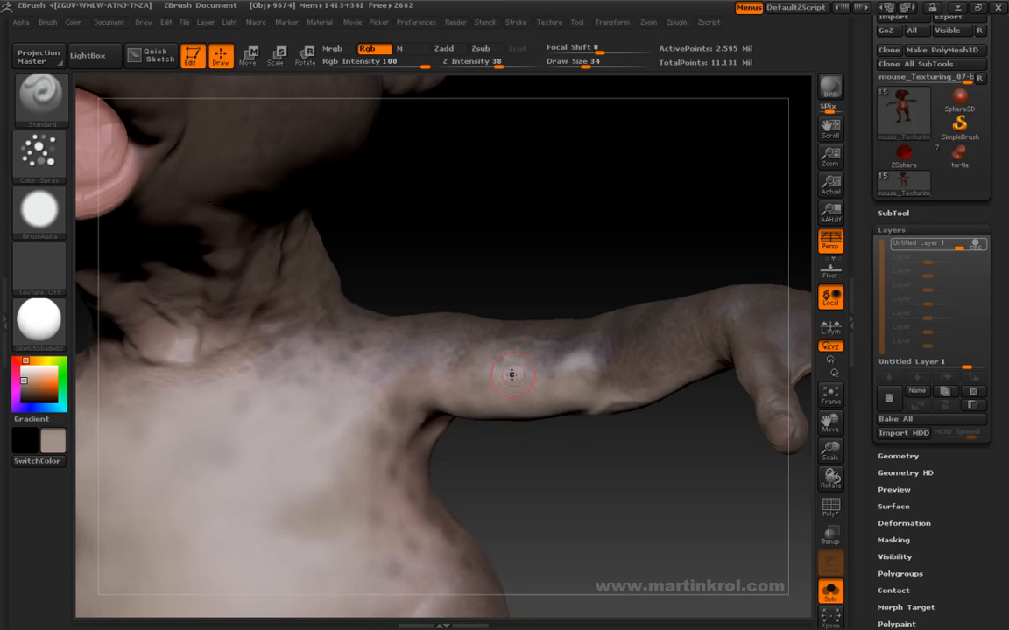
left_click_drag(667, 240, 771, 170)
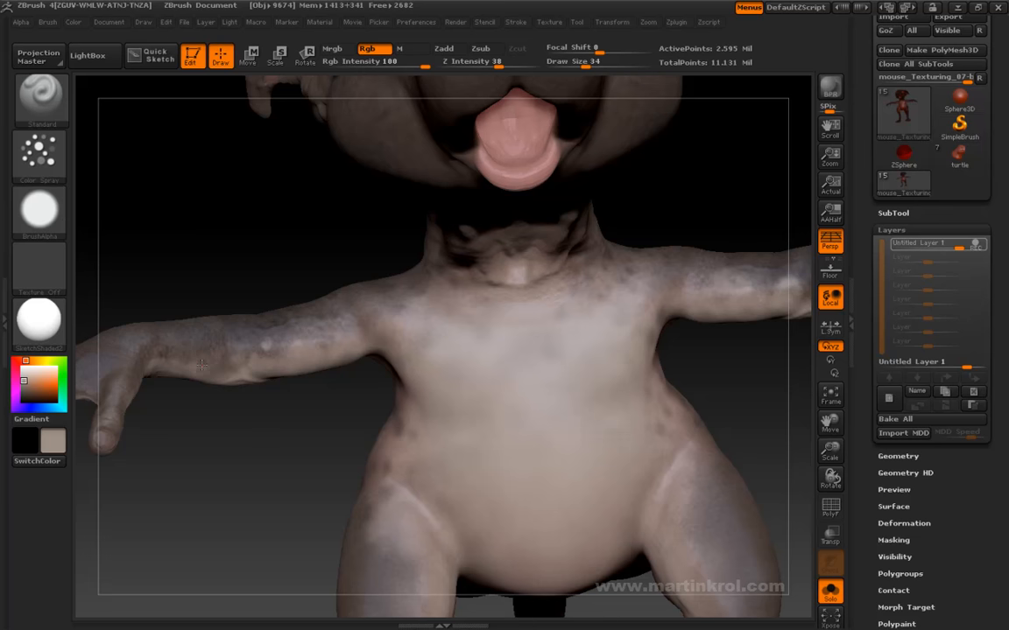
Dab small light spots on the underside of the opposite forearm, reducing the draw size to 13
key("space")
left_click(222, 382)
key("space")
left_click(234, 371)
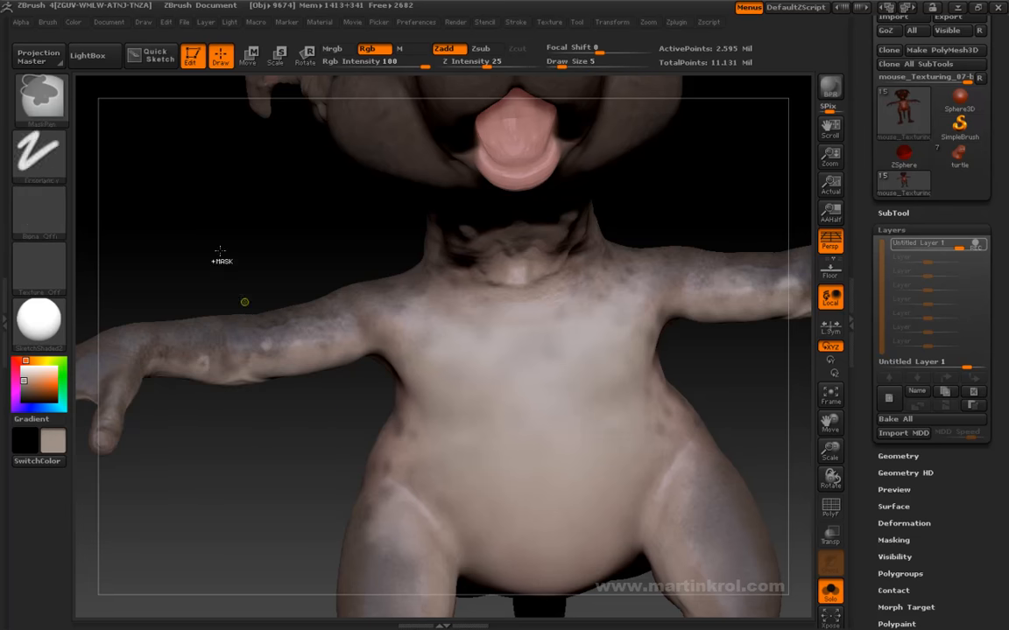
left_click_drag(218, 252, 321, 238, "alt")
key("space")
left_click(340, 284)
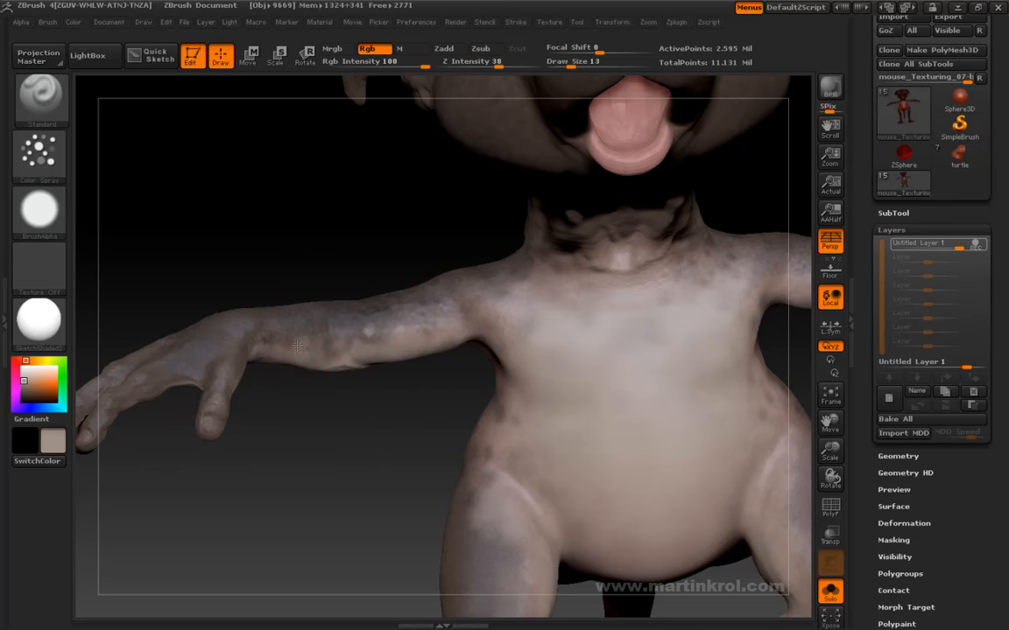
Paint light patches along the forearm towards the wrist, with the draw size at 24
left_click_drag(302, 380, 284, 318, "alt")
left_click_drag(308, 355, 331, 322)
left_click_drag(373, 353, 632, 287)
key("space")
left_click_drag(559, 238, 552, 259)
key("space")
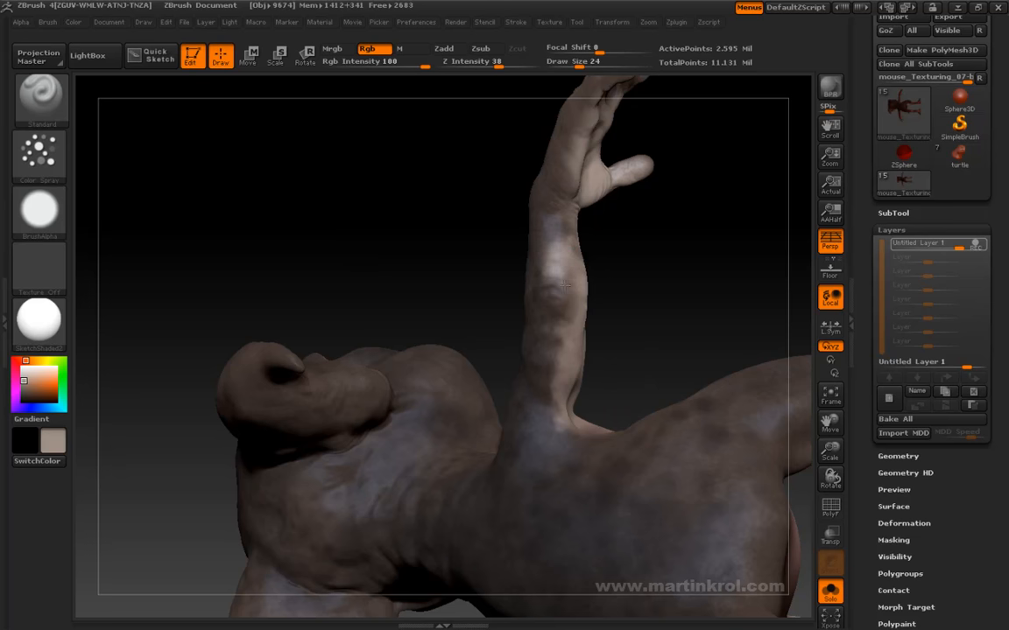
Extend the light patches over the forearm up to the wrist and palm, using draw size 20
mouse_move(619, 302)
left_mouse_down()
mouse_move(711, 218)
mouse_move(725, 232)
mouse_move(545, 272)
left_mouse_up()
mouse_move(600, 298)
left_mouse_down()
mouse_move(675, 316)
mouse_move(596, 272)
mouse_move(536, 269)
left_mouse_up()
mouse_move(604, 270)
left_mouse_down()
mouse_move(671, 273)
mouse_move(662, 269)
left_mouse_up()
key("space")
left_click_drag(642, 266, 640, 266)
left_click_drag(686, 225, 670, 323, "alt")
left_click_drag(482, 320, 500, 356)
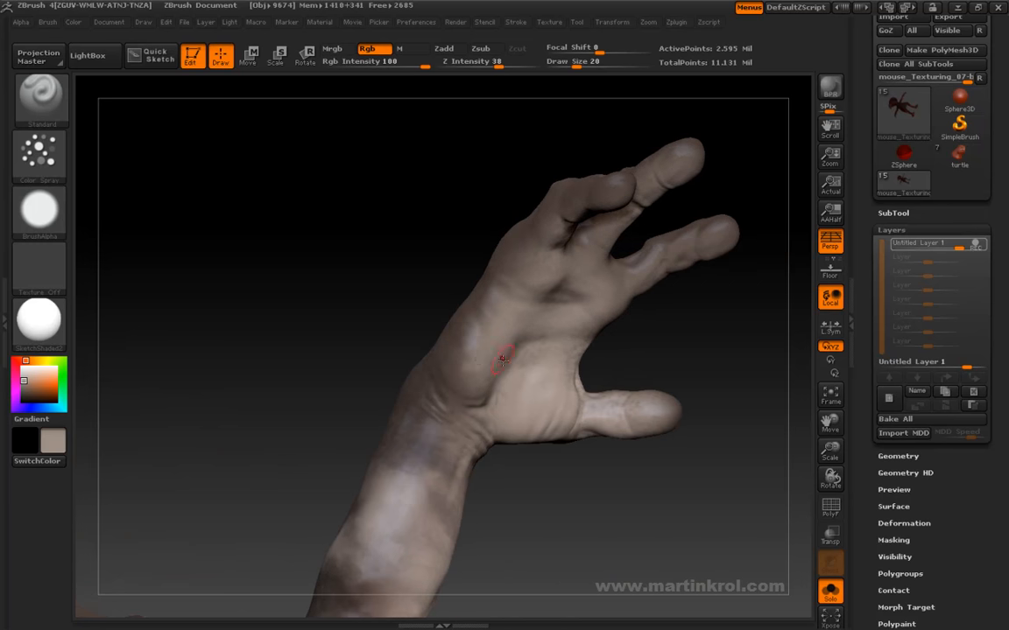
Paint light blotches along the outer edge of the palm with the draw size at 16
left_click_drag(433, 287, 482, 311)
mouse_move(424, 280)
left_mouse_down()
mouse_move(477, 306)
mouse_move(593, 308)
mouse_move(464, 282)
left_mouse_up()
mouse_move(551, 268)
left_mouse_down()
mouse_move(637, 327)
mouse_move(587, 385)
left_mouse_up()
key("space")
left_click_drag(648, 306, 646, 306)
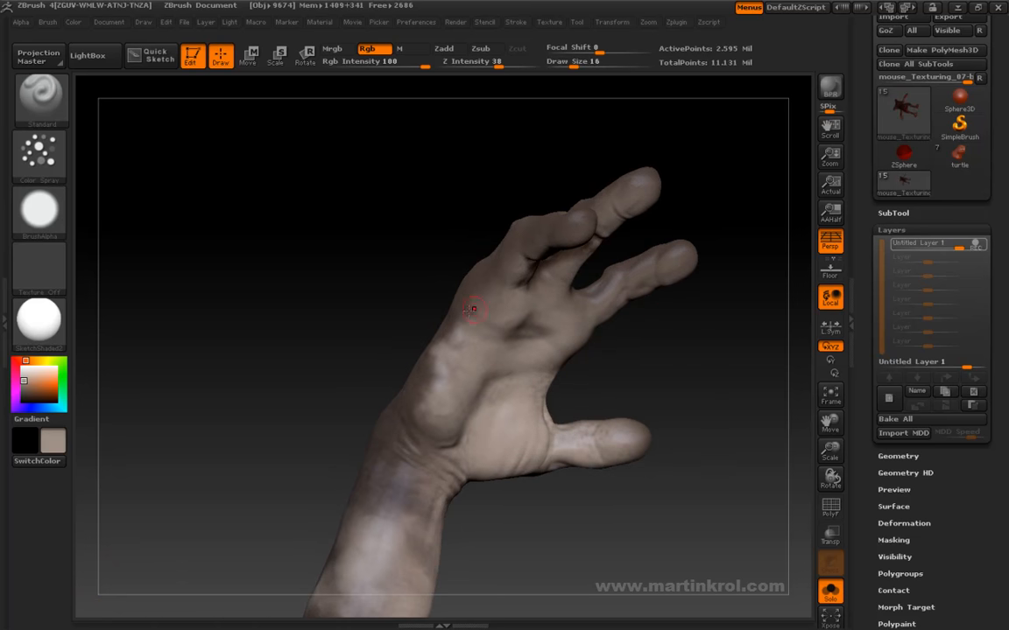
left_click_drag(421, 237, 476, 258)
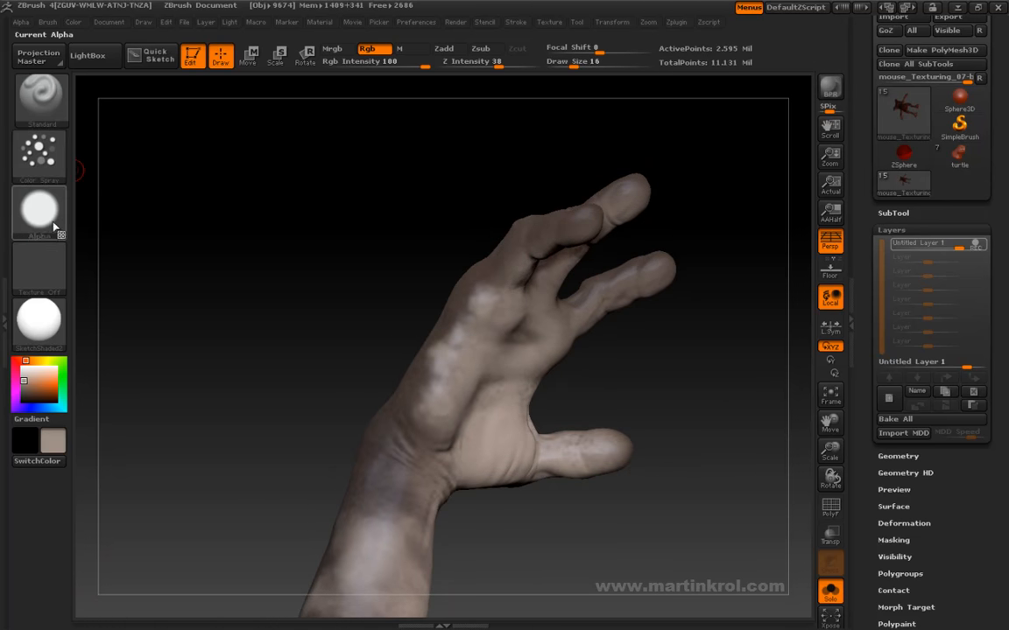
Dab light spots on the joints of the outer finger at draw size 12
left_click_drag(271, 295, 140, 268)
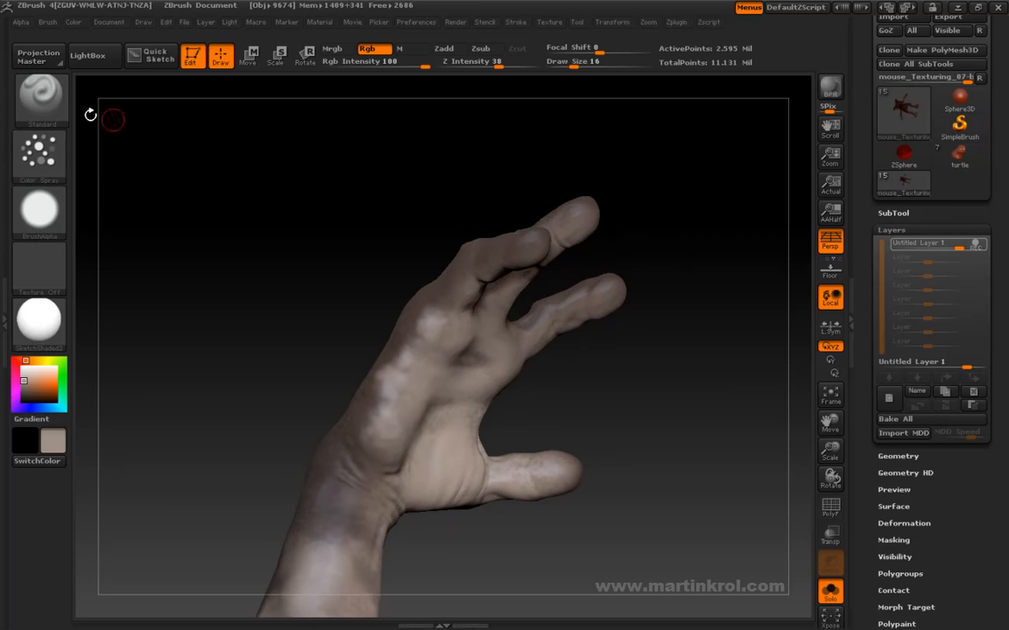
left_click_drag(626, 444, 611, 396)
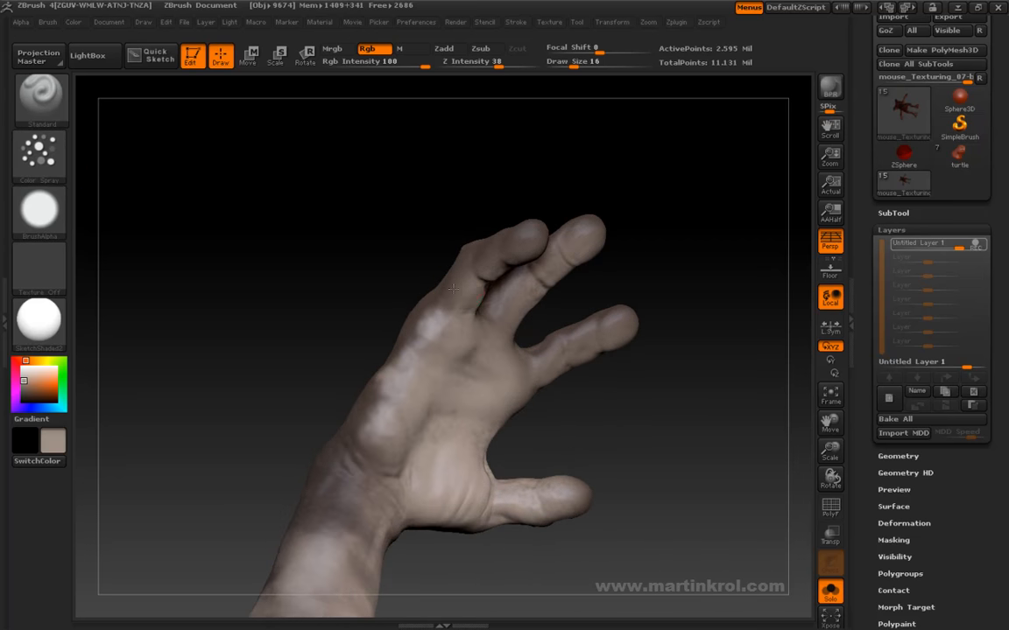
key("space")
mouse_move(453, 209)
left_mouse_down()
mouse_move(438, 179)
mouse_move(492, 279)
mouse_move(490, 252)
mouse_move(477, 257)
left_mouse_up()
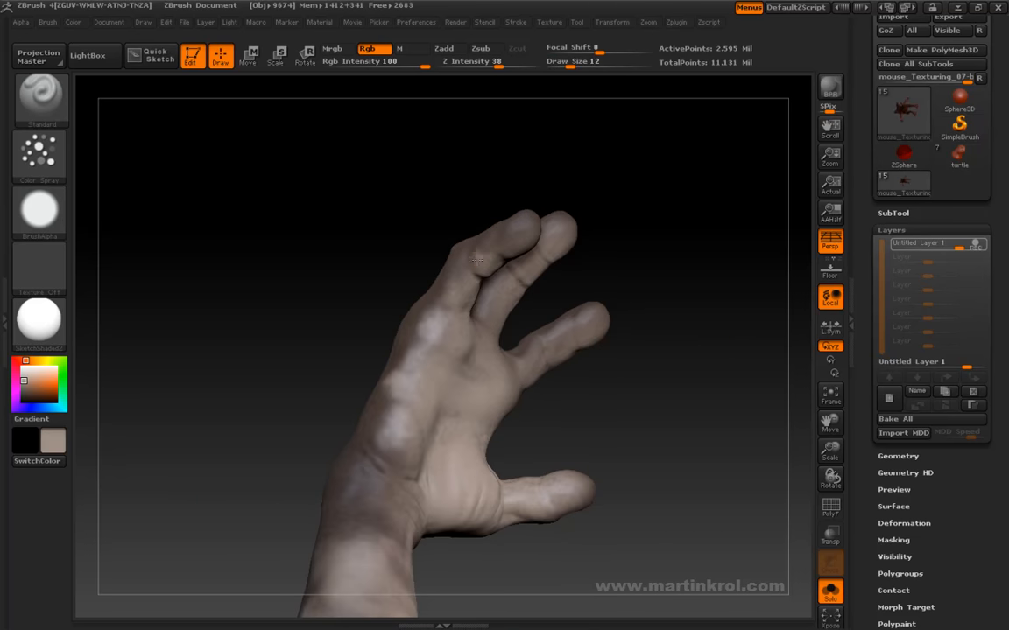
mouse_move(481, 185)
left_mouse_down()
mouse_move(424, 207)
mouse_move(473, 166)
left_mouse_up()
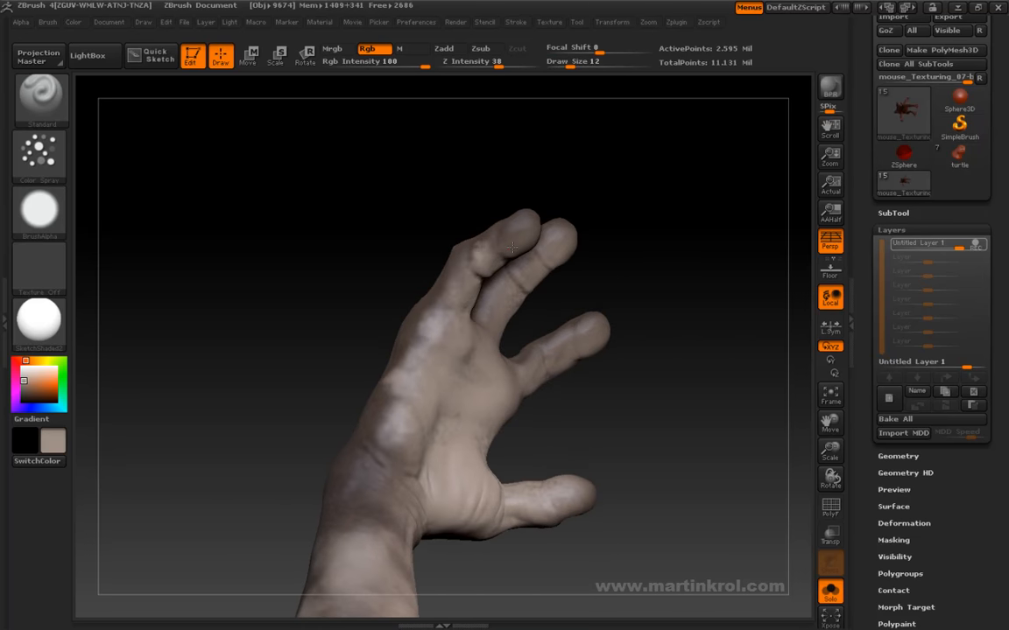
Paint light colour on the palm side of the fingers, raising the draw size to 22
left_click_drag(594, 182, 531, 257)
key("space")
left_click_drag(590, 200, 604, 199)
key("space")
mouse_move(539, 254)
left_mouse_down()
mouse_move(516, 245)
mouse_move(568, 230)
left_mouse_up()
key("space")
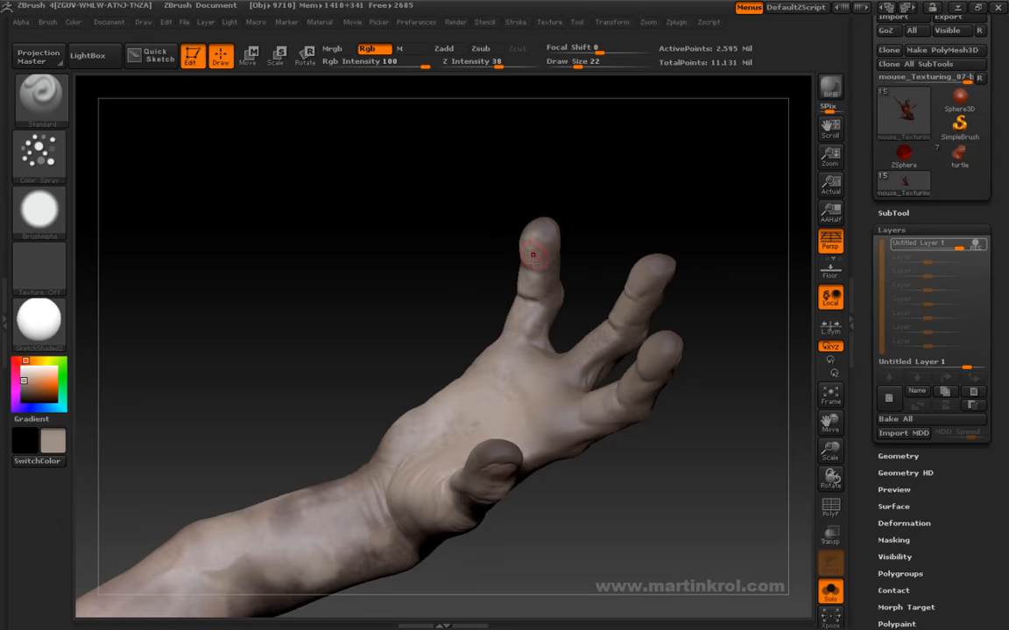
Add light spots to the finger segments with a slightly smaller brush
mouse_move(639, 223)
left_mouse_down()
mouse_move(603, 223)
mouse_move(580, 306)
left_mouse_up()
key("space")
left_click_drag(599, 226, 591, 226)
mouse_move(597, 245)
left_mouse_down()
mouse_move(612, 212)
mouse_move(613, 254)
left_mouse_up()
mouse_move(542, 353)
left_mouse_down()
mouse_move(612, 210)
mouse_move(506, 306)
mouse_move(520, 326)
mouse_move(566, 269)
mouse_move(635, 234)
mouse_move(599, 283)
left_mouse_up()
Paint light mottling along the outer side of the finger up to its tip at draw size 17
key("space")
mouse_move(580, 220)
left_mouse_down()
mouse_move(595, 221)
mouse_move(532, 277)
mouse_move(579, 217)
mouse_move(585, 255)
mouse_move(559, 276)
mouse_move(604, 220)
mouse_move(585, 231)
left_mouse_up()
key("space")
key("space")
key("space")
key("space")
left_click(603, 237)
left_click_drag(583, 263, 595, 244)
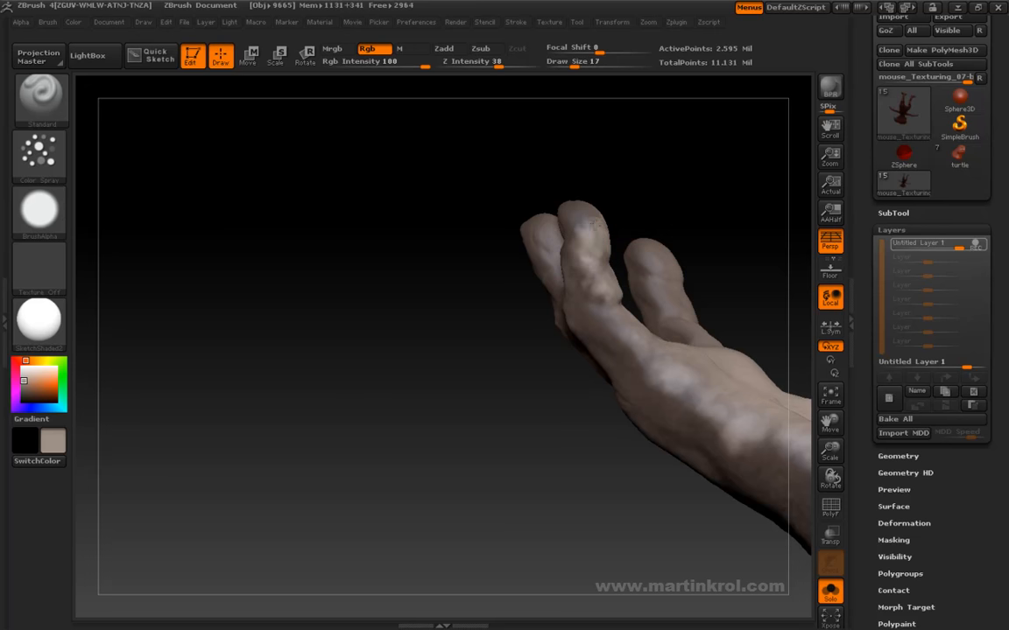
Touch up the fingertip pads on the palm side of the hand with the light colour
left_click_drag(635, 179, 430, 248)
left_click_drag(304, 333, 303, 386)
left_click_drag(477, 254, 536, 202)
left_click_drag(565, 275, 409, 253)
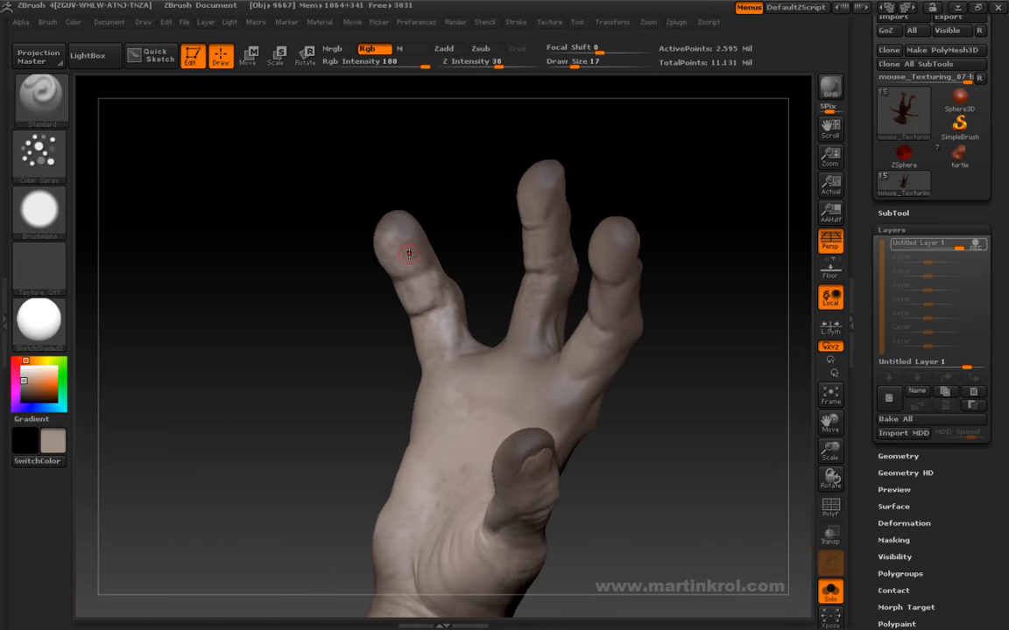
Add another layer and bake all layers into the mouse
left_click(887, 397)
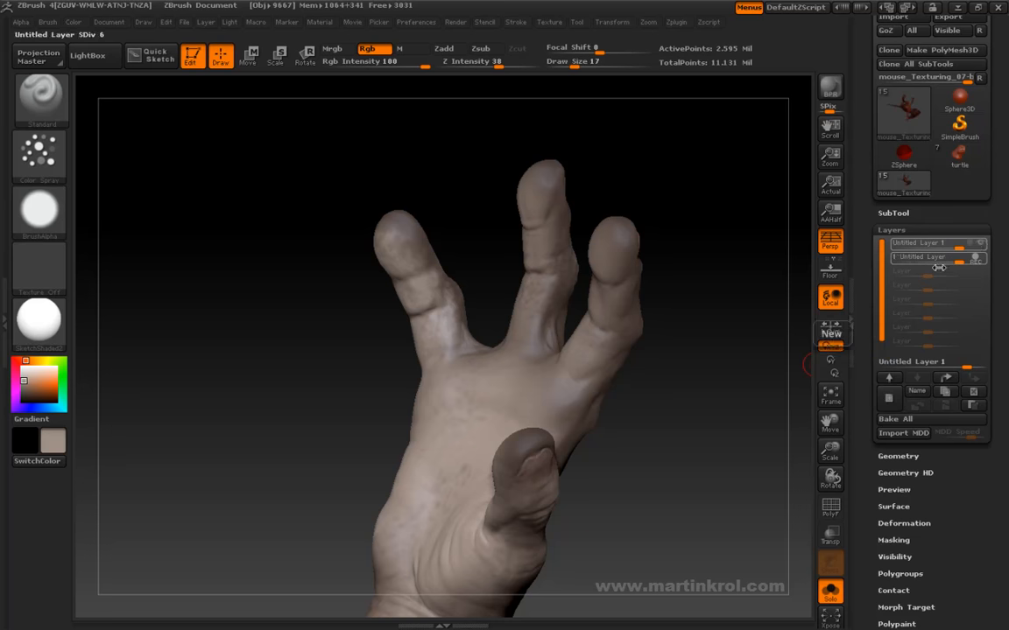
left_click_drag(708, 300, 743, 355)
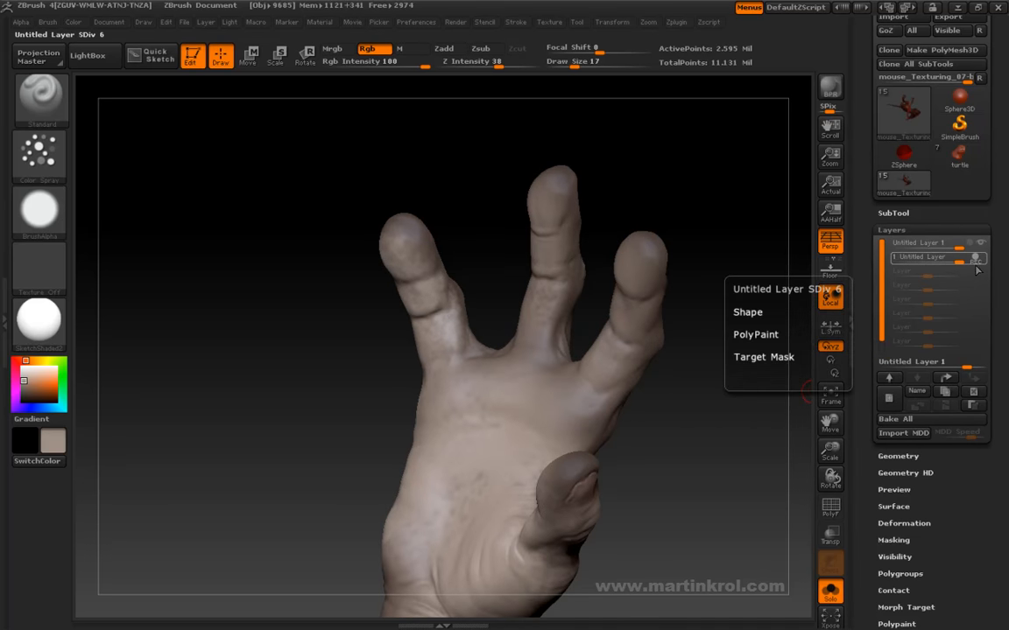
left_click(908, 421)
Soften the light spots on the outer finger and its tip with the Smooth brush
left_click_drag(722, 375, 717, 346, "alt")
left_click_drag(478, 187, 477, 233, "alt")
key("shift")
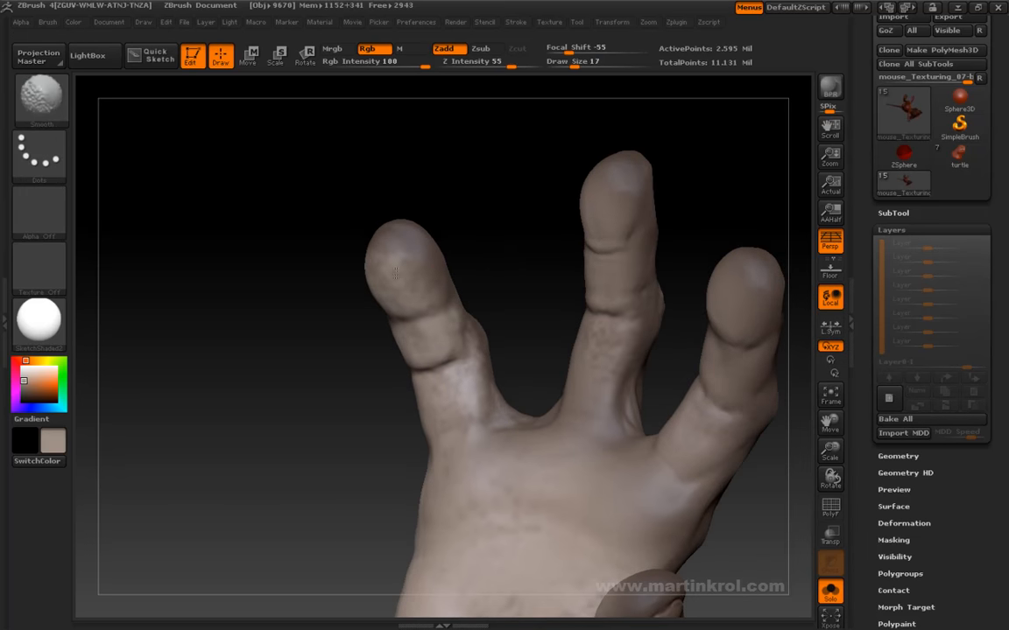
left_click_drag(459, 277, 426, 252)
key("shift")
mouse_move(359, 163)
left_mouse_down("alt")
mouse_move(414, 150)
mouse_move(445, 165)
mouse_move(408, 173)
left_mouse_up("alt")
key("shift")
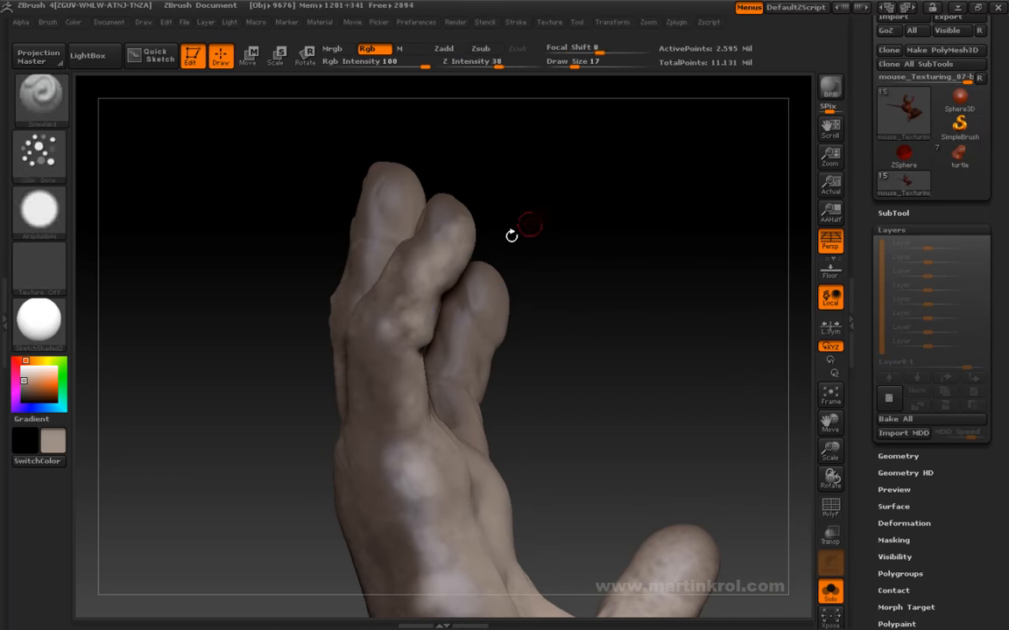
left_click_drag(483, 260, 485, 236)
key("shift")
Smooth the remaining colour transitions on the fingers and palm from further angles
left_click_drag(597, 214, 547, 189)
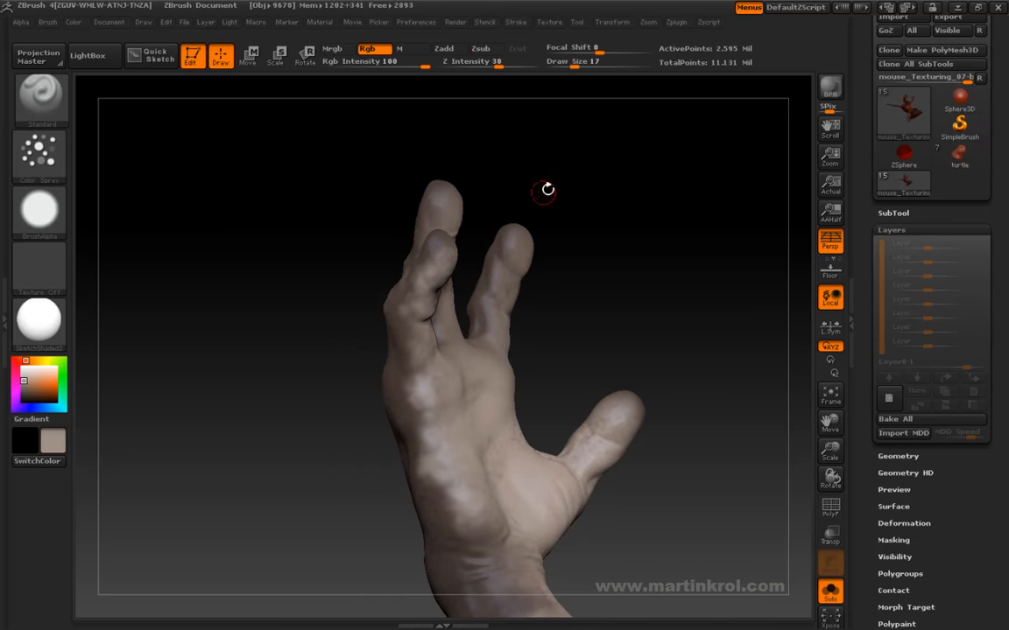
key("shift")
mouse_move(613, 188)
left_mouse_down()
mouse_move(556, 162)
mouse_move(481, 189)
mouse_move(477, 206)
left_mouse_up()
key("shift")
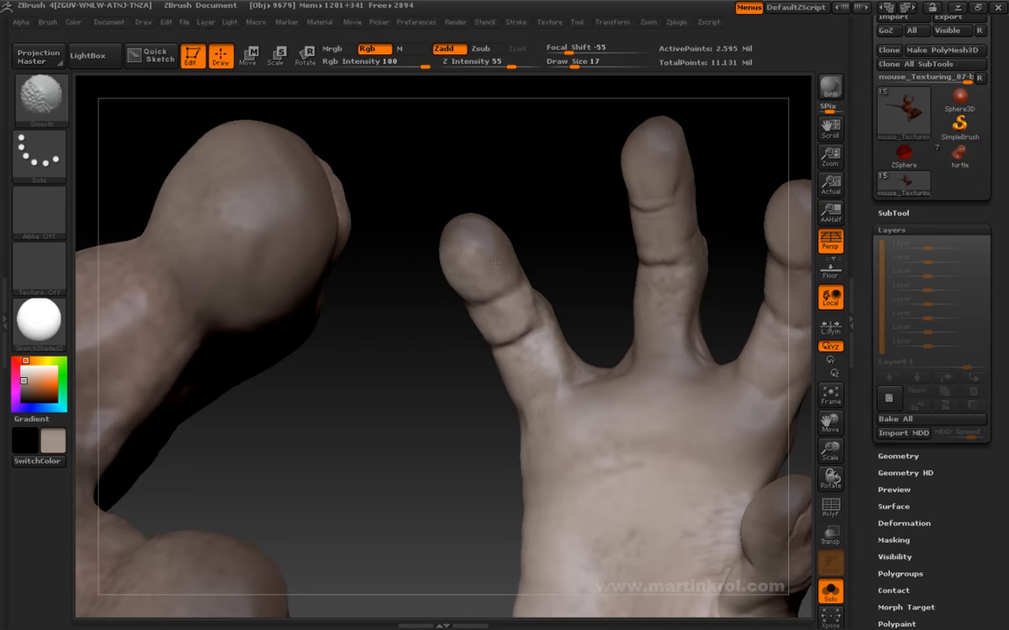
left_click_drag(545, 203, 486, 202)
key("shift")
mouse_move(359, 381)
left_mouse_down("alt")
mouse_move(353, 288)
mouse_move(424, 280)
left_mouse_up("alt")
key("shift")
Sample the dark brown skin colour and paint it along the sides of the fingers, enlarging the draw size to 44
mouse_move(560, 193)
left_mouse_down()
mouse_move(580, 180)
mouse_move(624, 180)
mouse_move(610, 188)
mouse_move(648, 214)
mouse_move(548, 249)
left_mouse_up()
mouse_move(551, 172)
left_mouse_down("alt")
mouse_move(628, 209)
mouse_move(605, 255)
left_mouse_up("alt")
key("c")
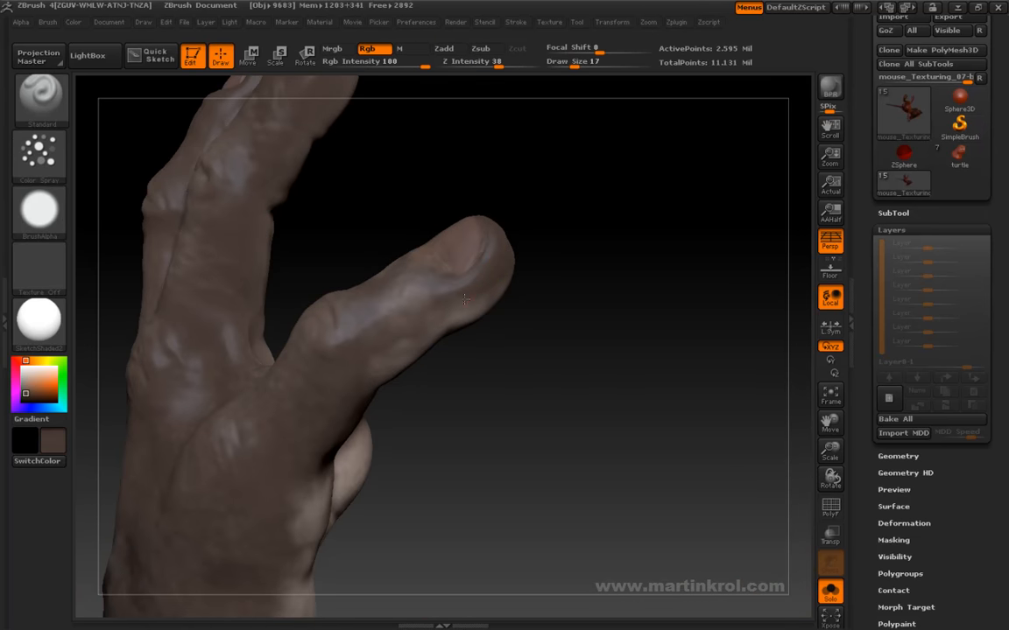
left_click_drag(513, 232, 487, 278)
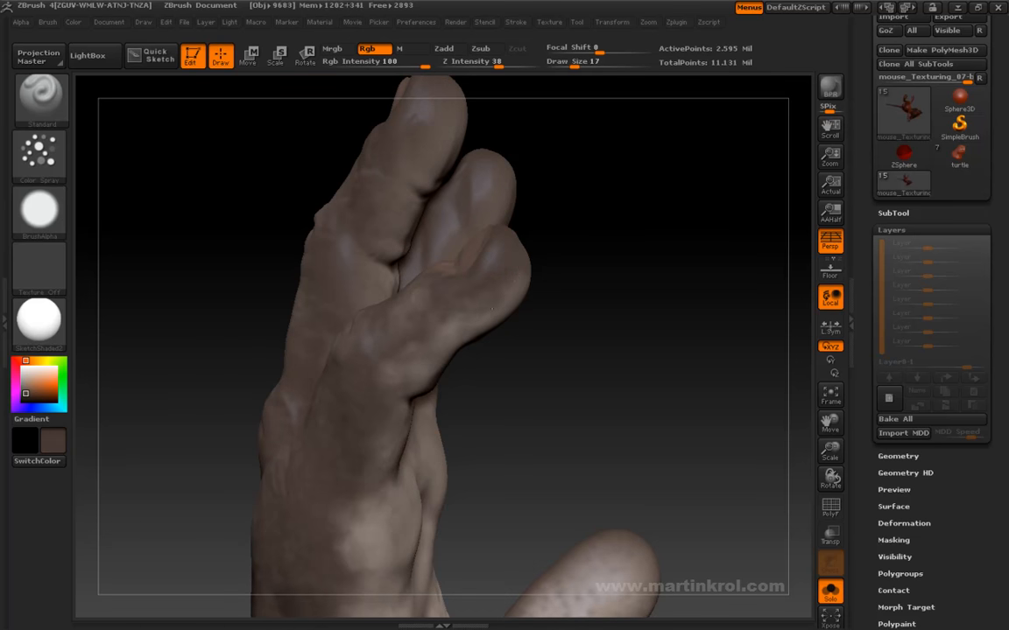
left_click_drag(493, 309, 520, 289)
left_click_drag(604, 289, 518, 338)
key("space")
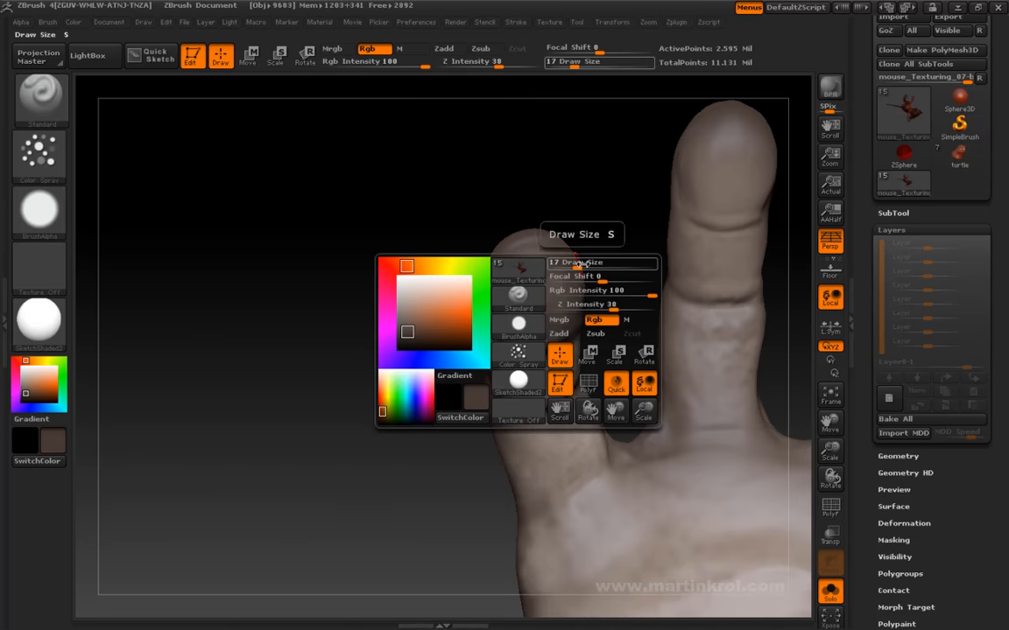
left_click_drag(578, 263, 592, 264)
left_click_drag(429, 293, 619, 231)
mouse_move(663, 259)
left_mouse_down()
mouse_move(664, 213)
mouse_move(691, 181)
mouse_move(666, 263)
mouse_move(726, 252)
mouse_move(737, 311)
mouse_move(642, 265)
left_mouse_up()
Sample a light pinkish-brown colour and add a new layer for the nails, with the draw size at 23
key("c")
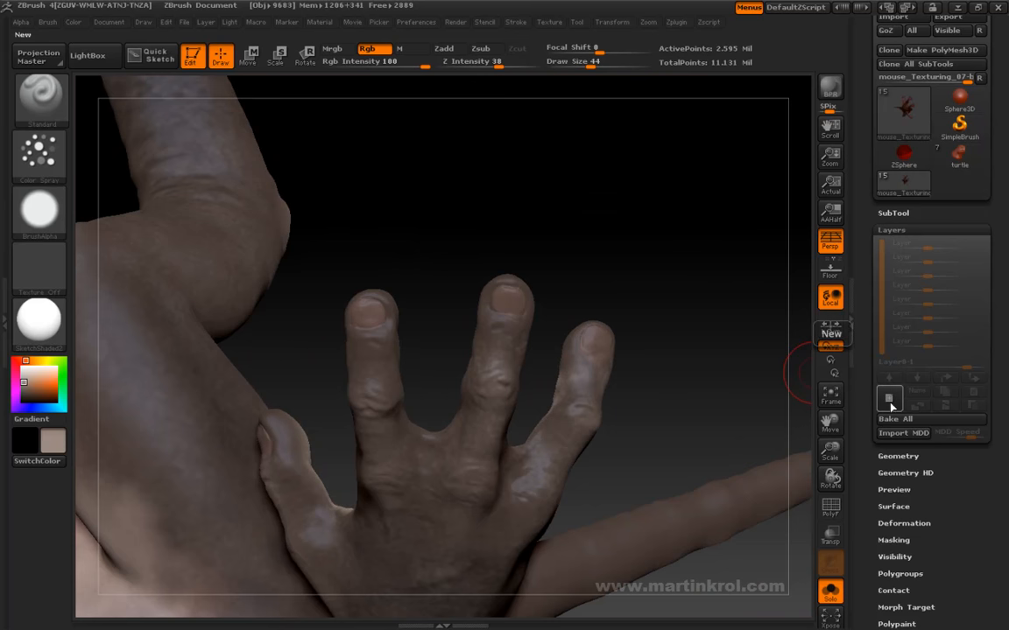
left_click_drag(581, 265, 559, 306)
mouse_move(618, 293)
left_mouse_down()
mouse_move(665, 258)
mouse_move(606, 243)
mouse_move(639, 242)
mouse_move(622, 227)
mouse_move(591, 259)
left_mouse_up()
key("space")
key("space")
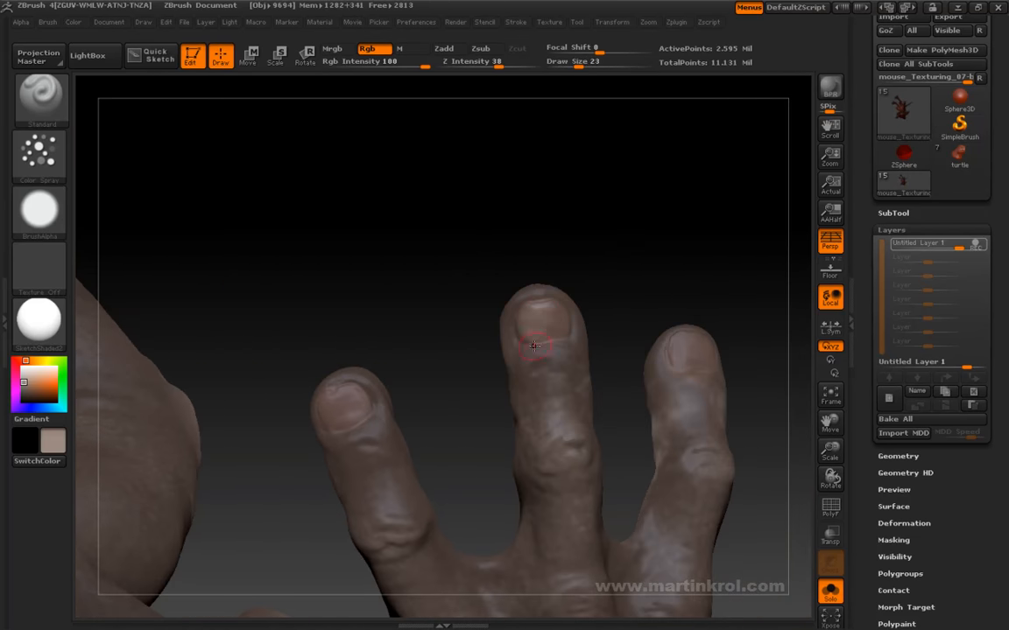
Paint the fingernails with the light colour, reducing the draw size to 14 for the details
left_click_drag(627, 241, 568, 293)
key("space")
left_click_drag(698, 257, 606, 220, "alt")
left_click_drag(647, 293, 580, 294)
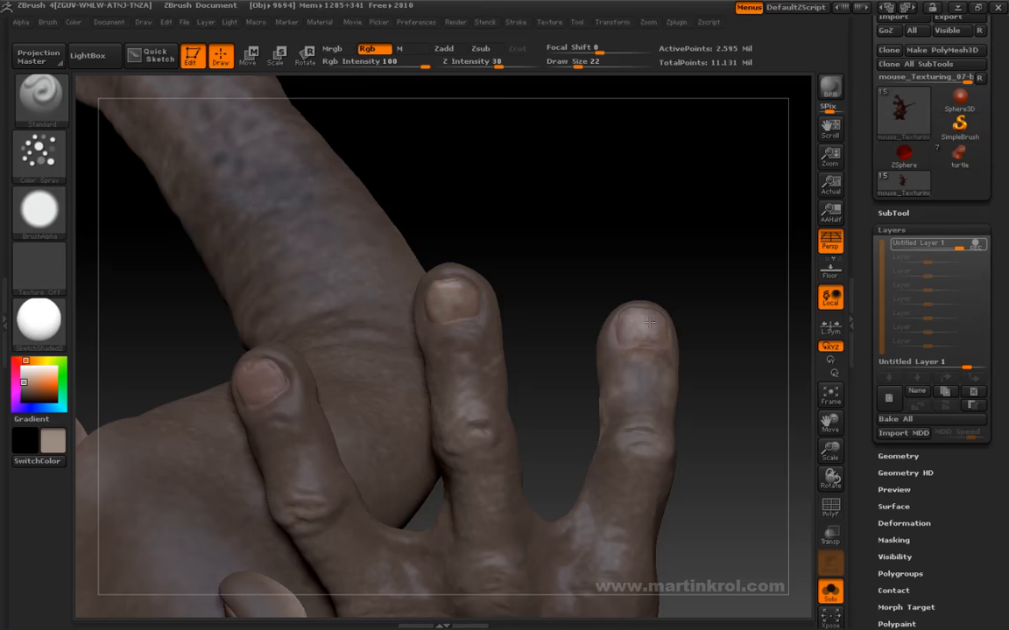
mouse_move(653, 305)
left_mouse_down()
mouse_move(698, 234)
mouse_move(574, 223)
mouse_move(421, 281)
mouse_move(418, 341)
mouse_move(439, 312)
left_mouse_up()
key("space")
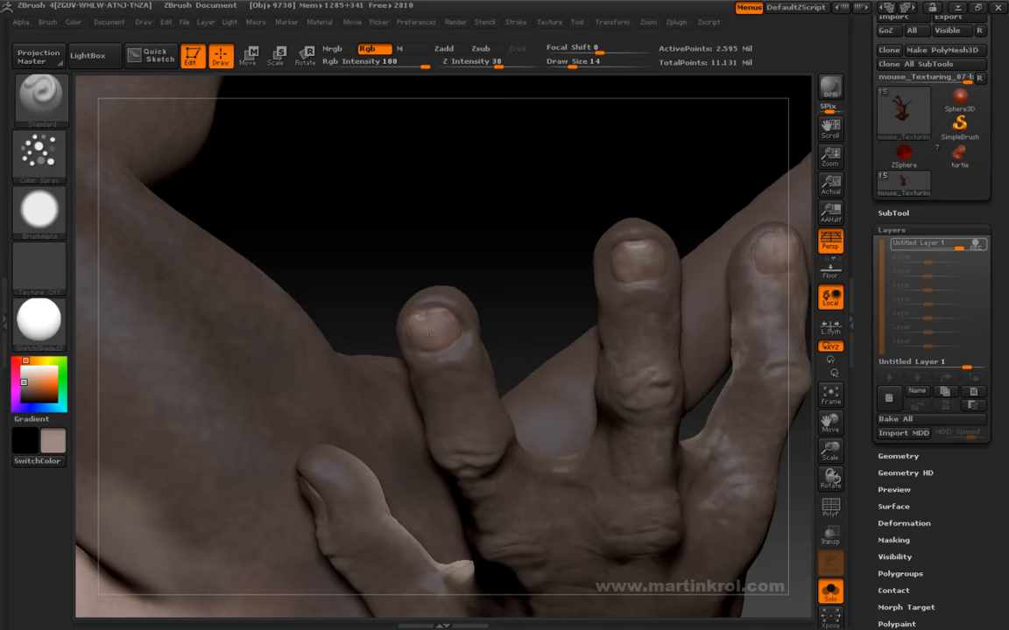
left_click_drag(493, 245, 507, 287)
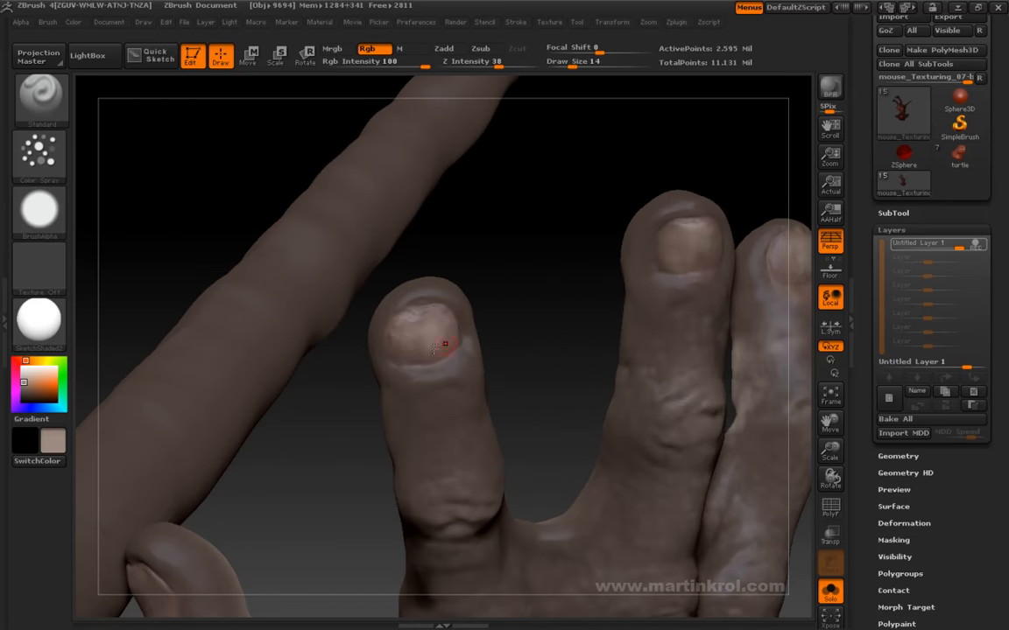
Paint light variation on the finger skin just behind the nail at draw size 29
key("space")
mouse_move(431, 380)
left_mouse_down()
mouse_move(453, 378)
mouse_move(422, 394)
left_mouse_up()
key("space")
left_click_drag(487, 336, 508, 335)
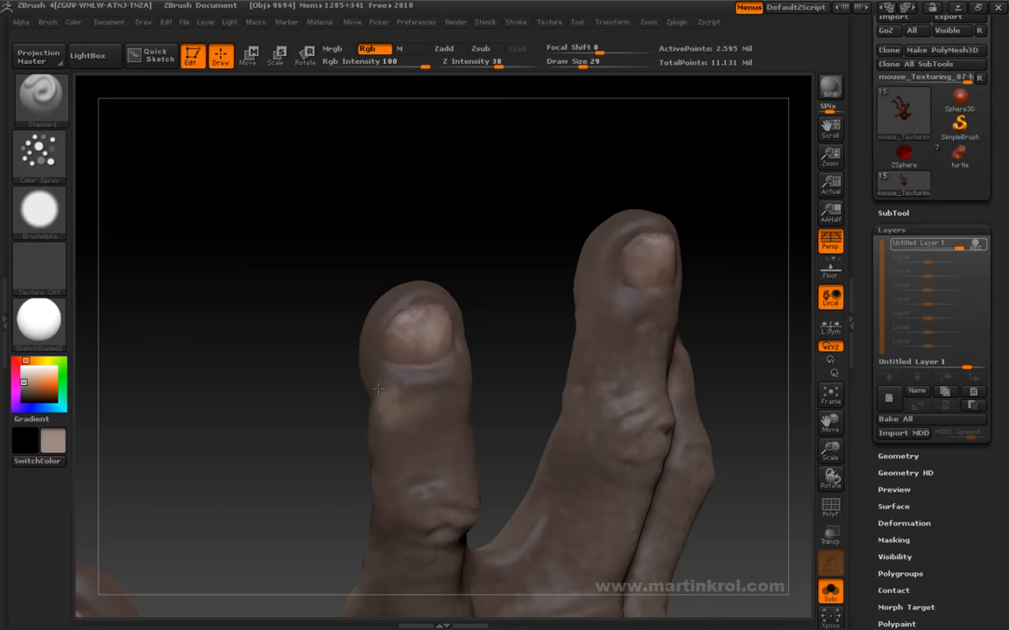
left_click_drag(345, 357, 306, 366)
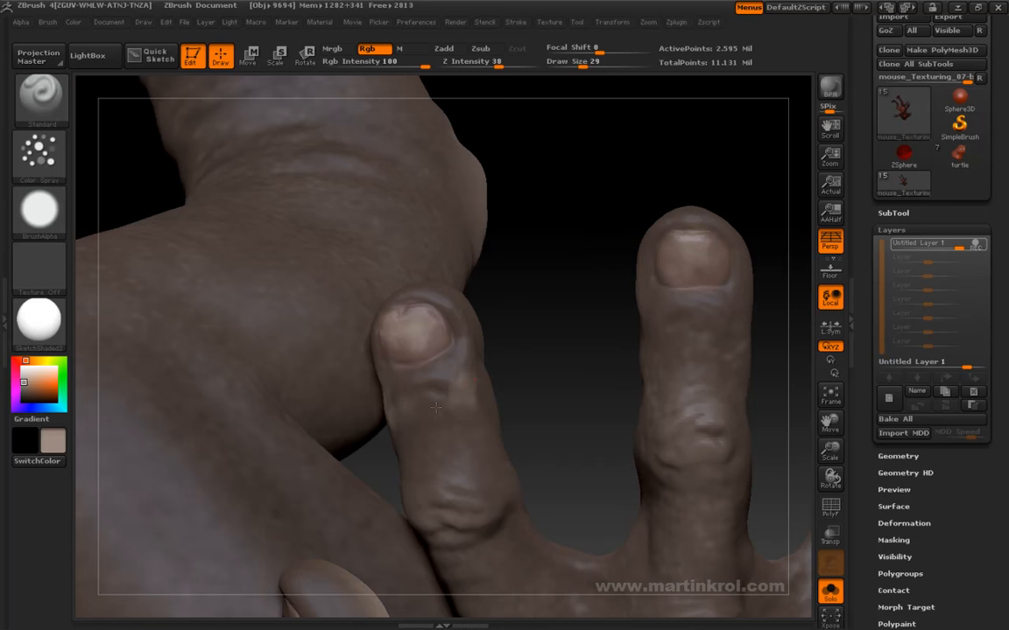
Paint light variation over the finger joints and knuckles of the hand at draw size 29
left_click_drag(488, 349, 516, 354)
left_click_drag(361, 406, 381, 430)
left_click_drag(493, 398, 417, 435)
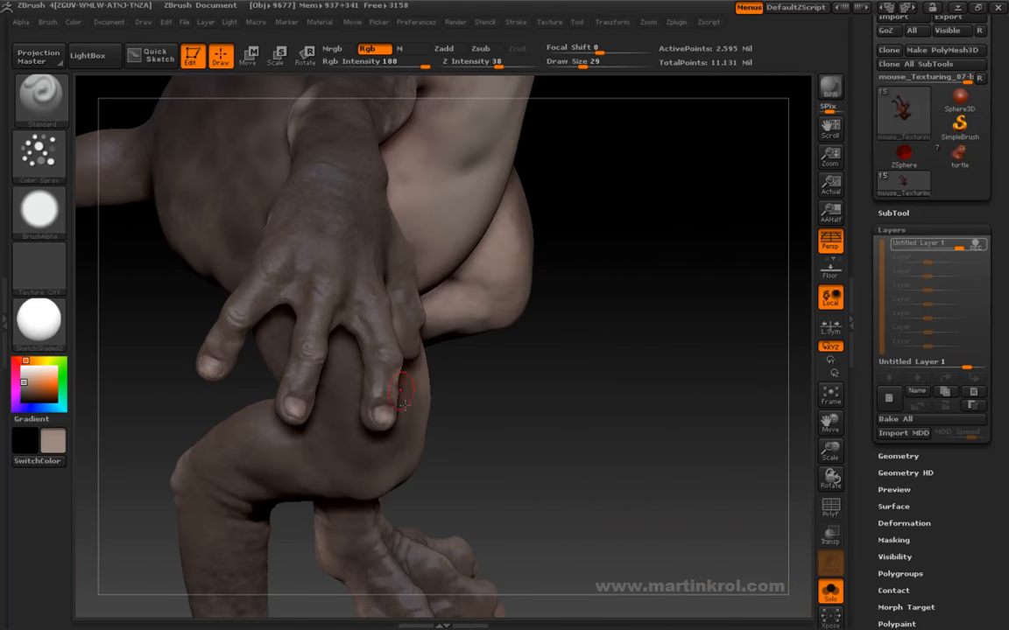
left_click_drag(582, 365, 372, 327)
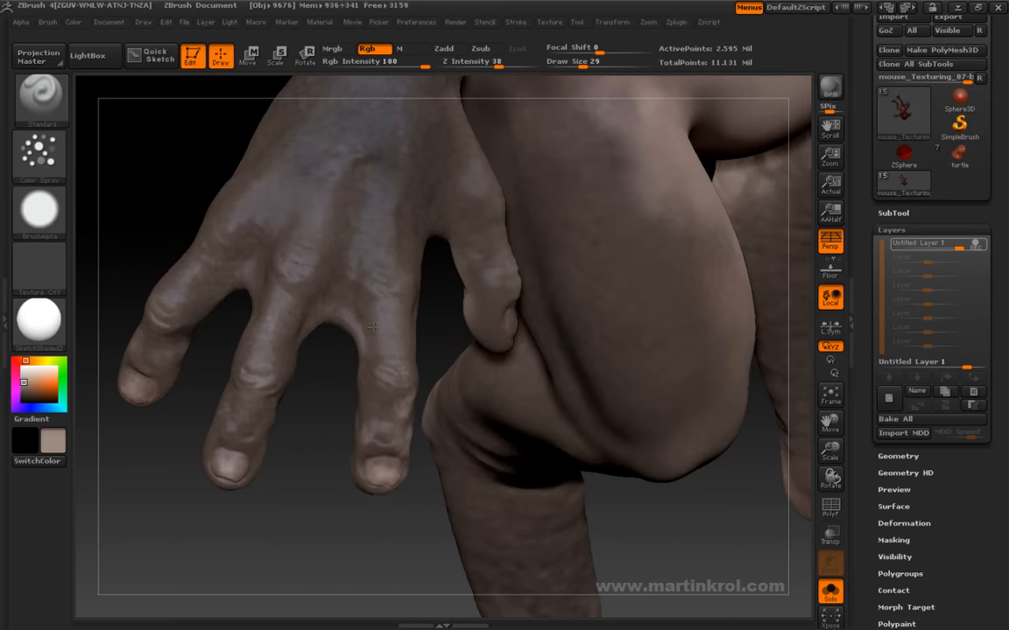
left_click_drag(346, 438, 321, 477)
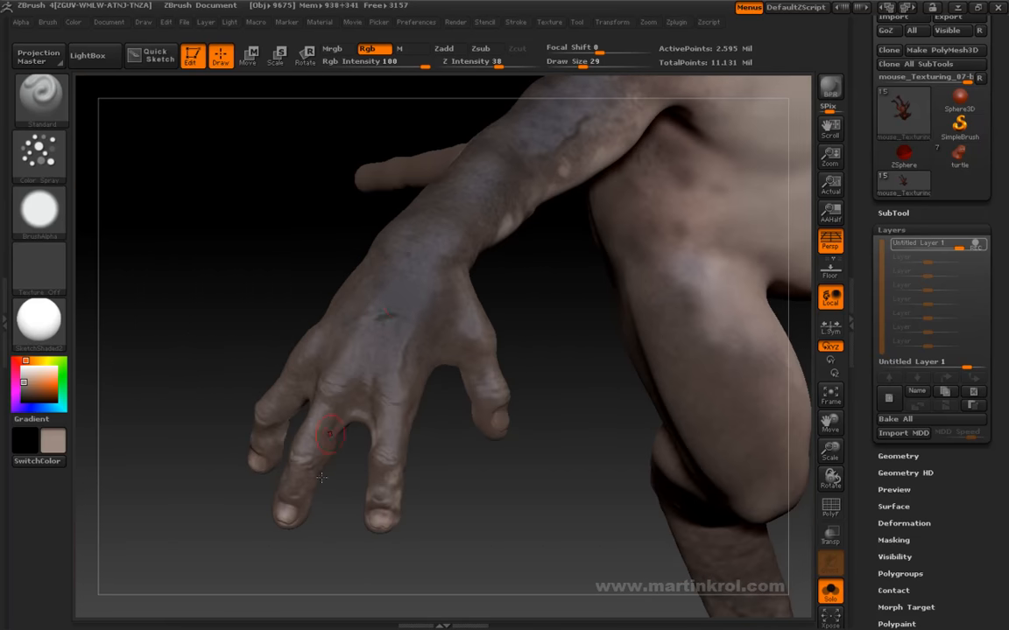
left_click_drag(401, 301, 300, 422)
left_click_drag(281, 339, 332, 334)
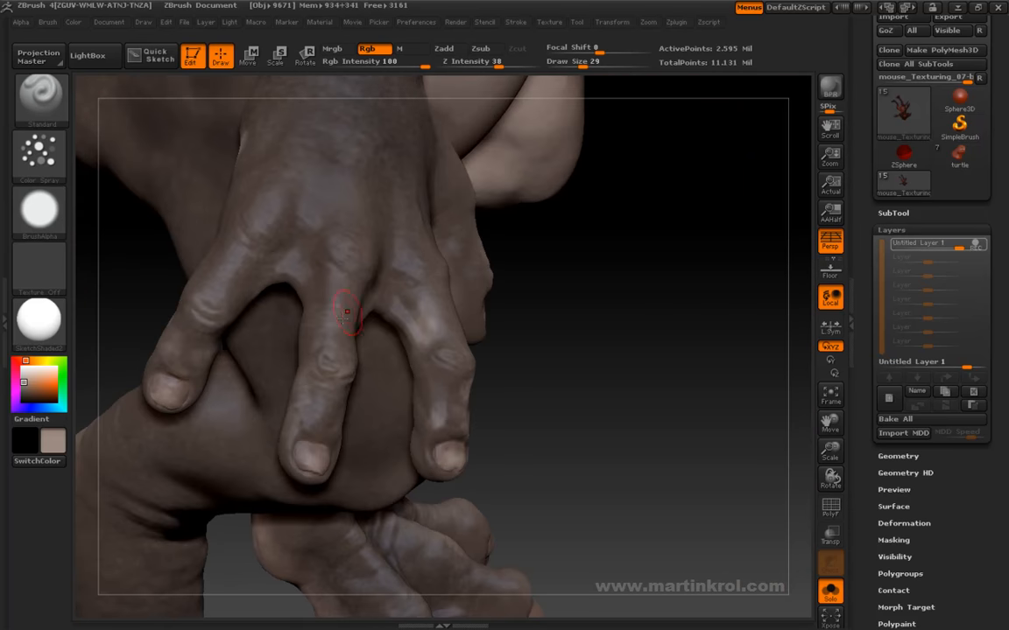
Reduce the draw size to 21 and paint finer light patches along the backs of the fingers
mouse_move(568, 292)
left_mouse_down()
mouse_move(370, 322)
mouse_move(332, 340)
left_mouse_up()
key("space")
left_click(386, 362)
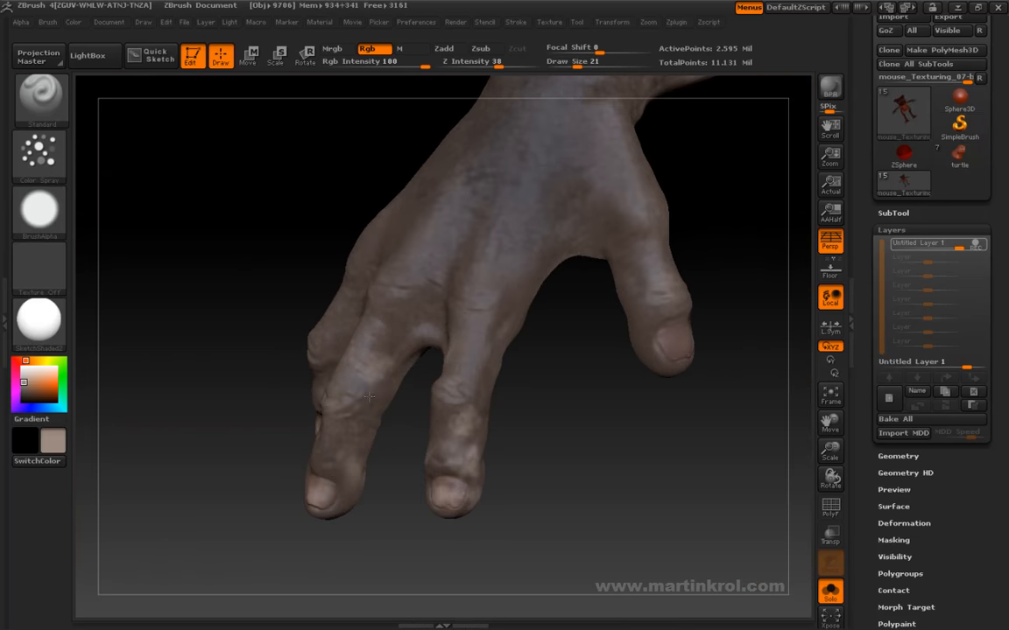
left_click_drag(392, 473, 268, 298)
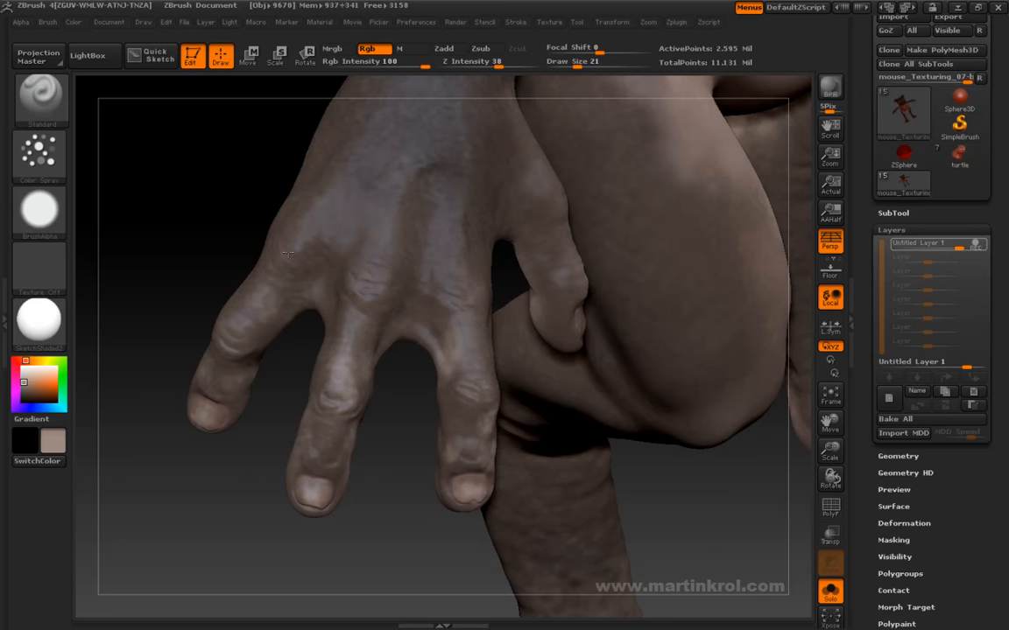
left_click_drag(237, 240, 251, 437)
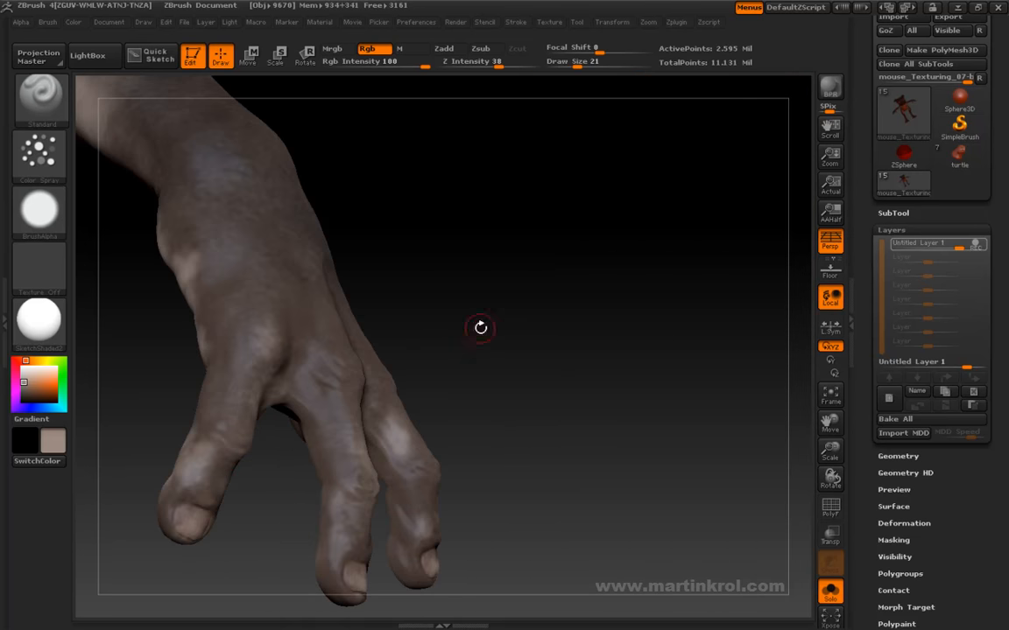
Set the draw size to 28 and paint a light patch on the back of the hand behind the knuckles
left_click_drag(477, 326, 384, 299)
mouse_move(279, 264)
left_mouse_down("alt")
mouse_move(225, 202)
mouse_move(272, 299)
left_mouse_up("alt")
key("space")
left_click_drag(321, 323, 342, 360)
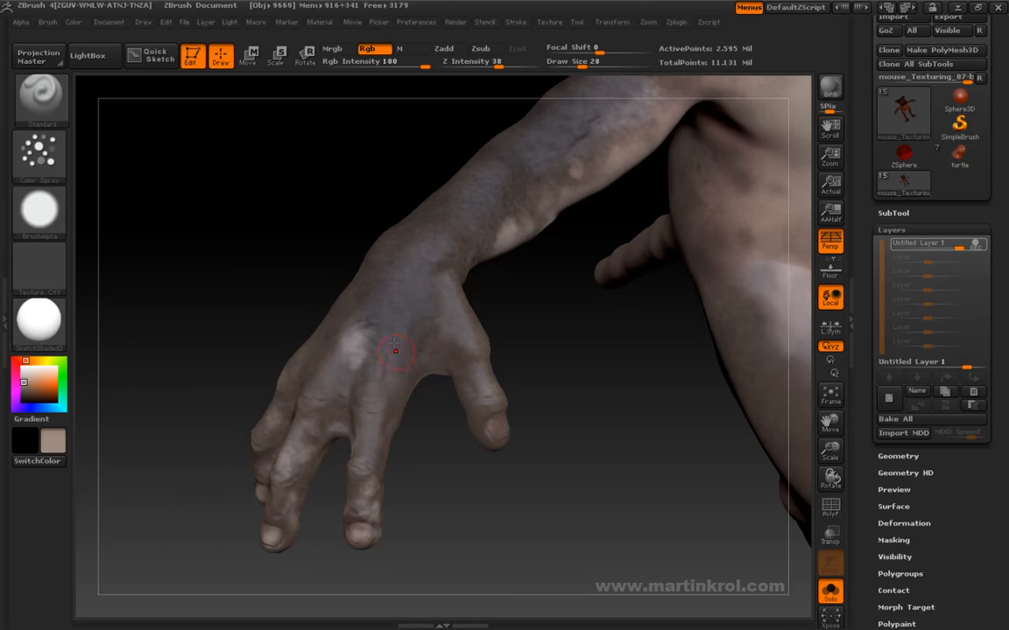
left_click_drag(399, 399, 320, 396)
left_click_drag(391, 417, 290, 304)
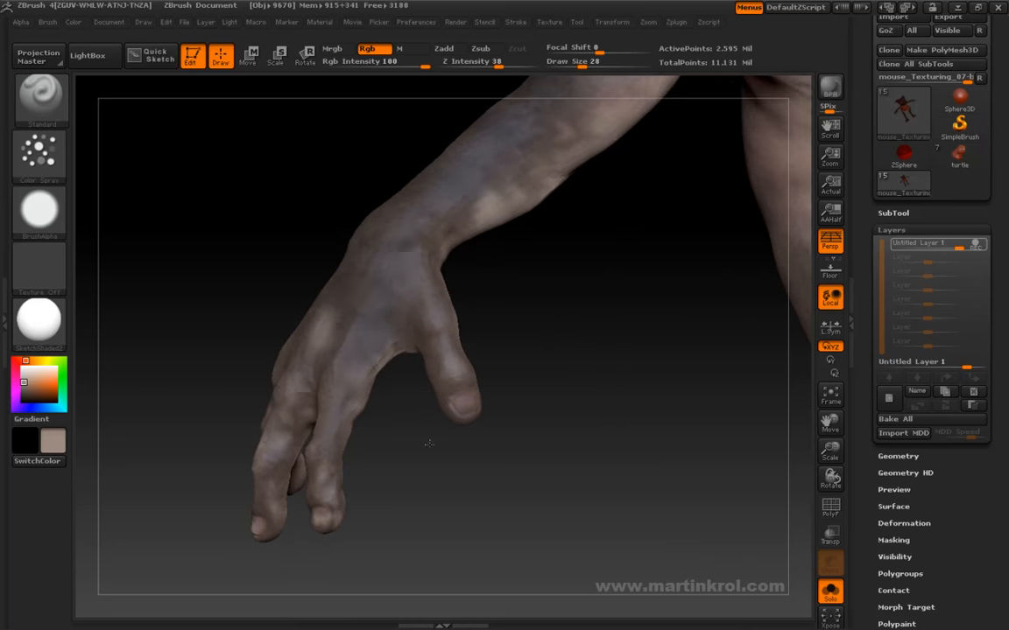
Build up more light variation across the back of the hand and its outer edge towards the wrist
left_click_drag(352, 322, 426, 362)
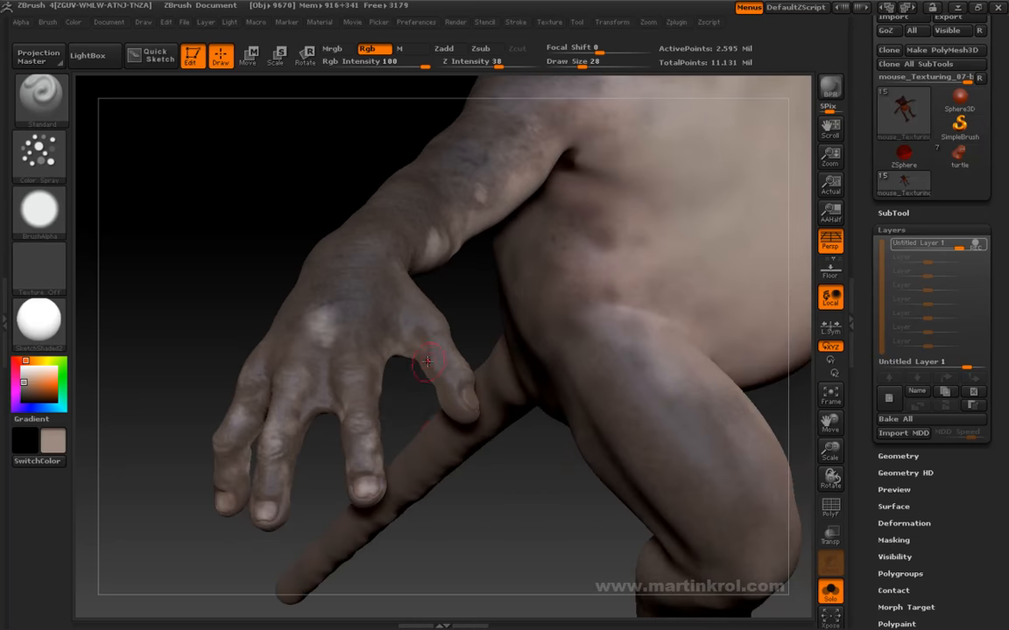
left_click_drag(412, 403, 411, 322)
left_click_drag(454, 399, 438, 315)
left_click_drag(497, 356, 435, 251)
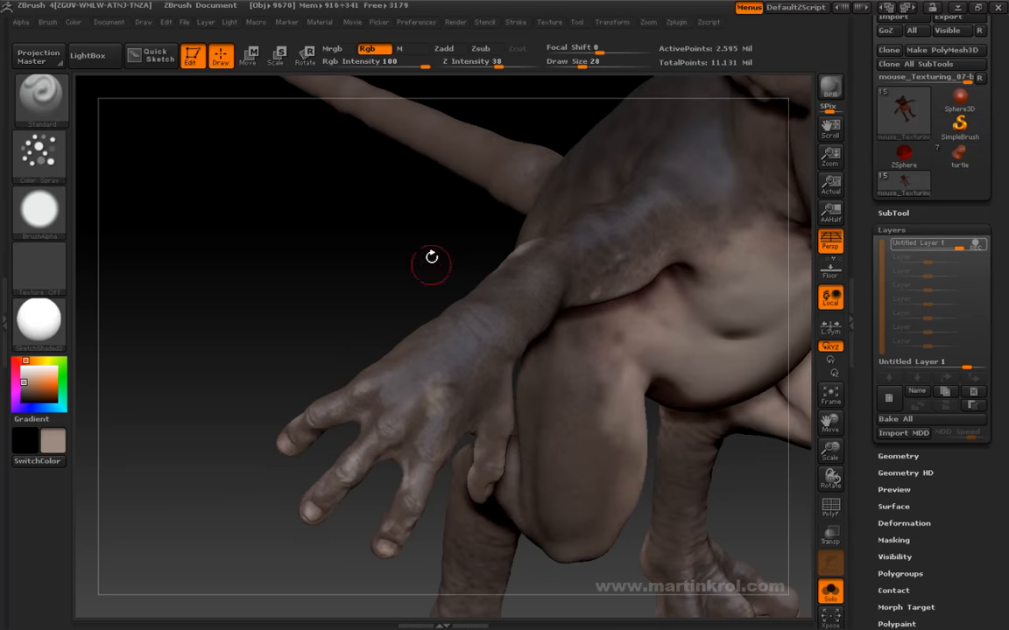
left_click_drag(412, 373, 470, 392)
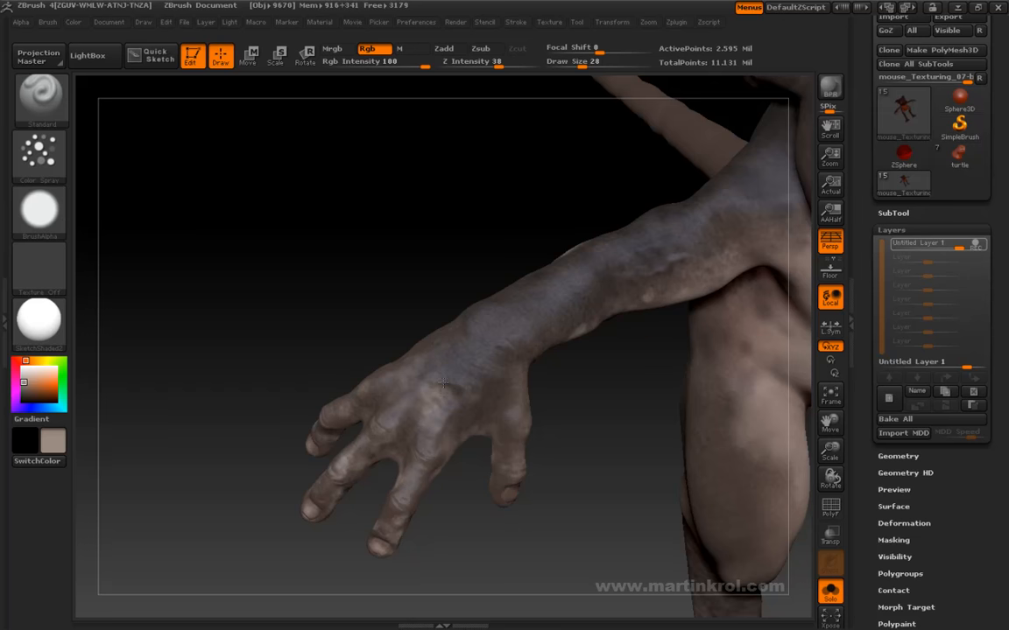
left_click_drag(438, 341, 365, 305)
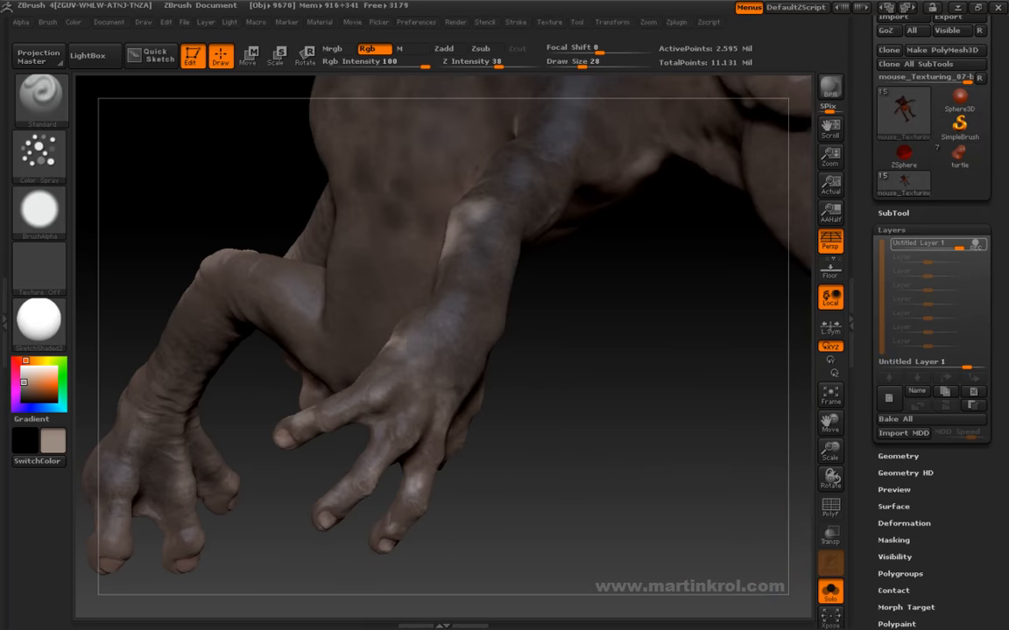
left_click_drag(553, 331, 364, 360)
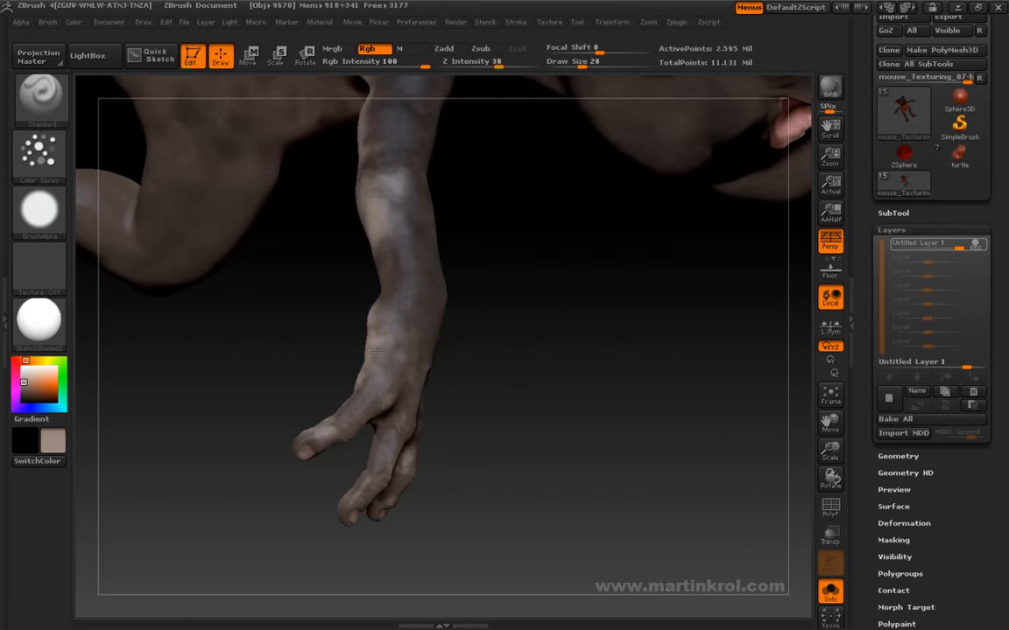
Reduce the draw size to 16 and paint a small light spot on the forearm just above the wrist
key("space")
mouse_move(423, 340)
left_mouse_down()
mouse_move(413, 340)
mouse_move(425, 306)
mouse_move(464, 268)
left_mouse_up()
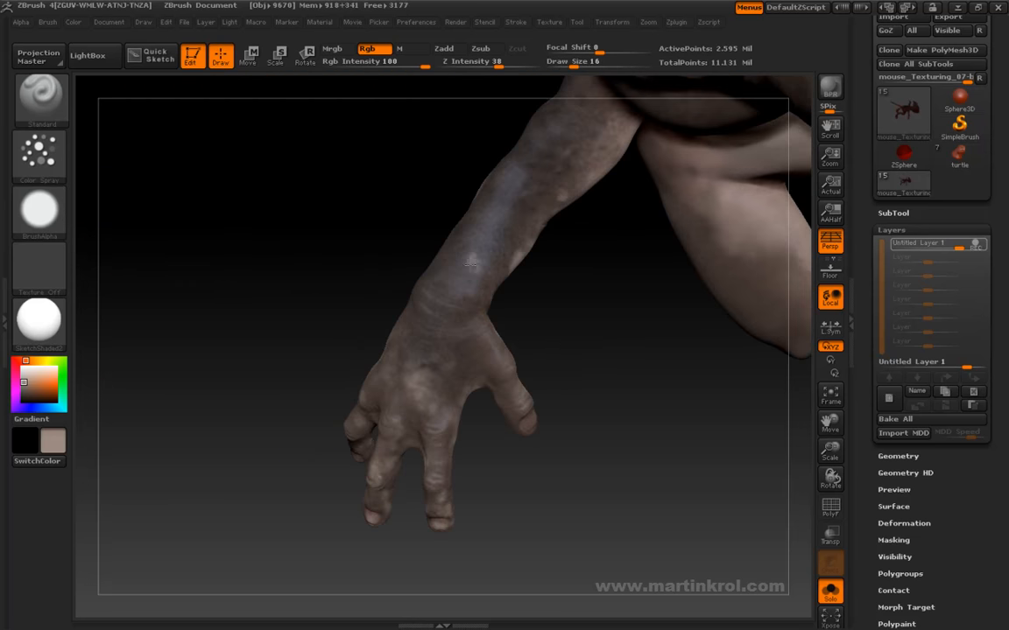
mouse_move(500, 282)
left_mouse_down()
mouse_move(541, 281)
mouse_move(338, 288)
mouse_move(256, 330)
mouse_move(312, 279)
mouse_move(318, 247)
mouse_move(310, 255)
mouse_move(331, 263)
mouse_move(313, 244)
mouse_move(321, 226)
mouse_move(374, 302)
mouse_move(382, 280)
mouse_move(425, 274)
mouse_move(446, 301)
left_mouse_up()
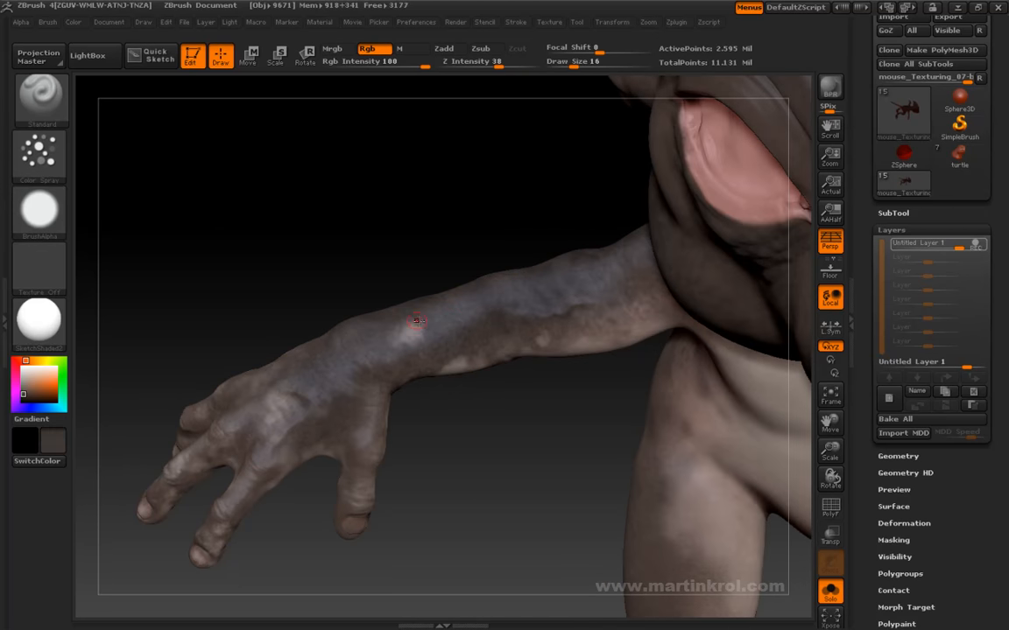
Switch the colour spray brush's alpha to Alpha 07
left_click(37, 208)
left_click(507, 274)
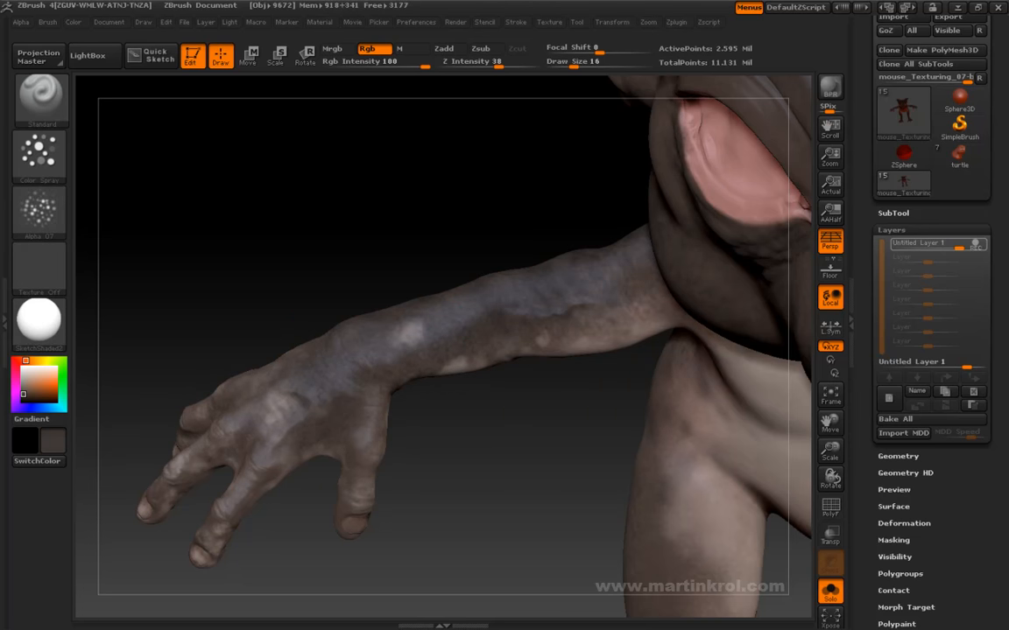
left_click_drag(411, 260, 437, 315)
left_click_drag(430, 239, 443, 312)
Sample the dark brown forearm colour and paint around the light spot, with the draw size at 30 and then 27
key("c")
key("space")
left_click(451, 317)
key("space")
left_click(444, 320)
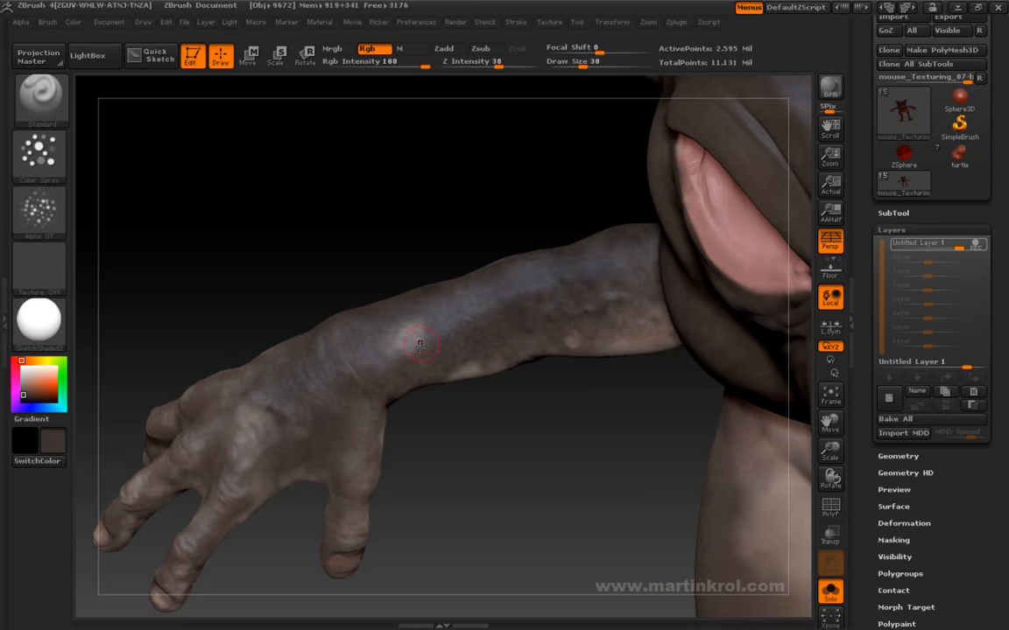
key("space")
left_click(455, 311)
Try a dark olive colour around the forearm's light spot, resample the dark brown skin colour and undo the test strokes
left_click(46, 361)
left_click(21, 400)
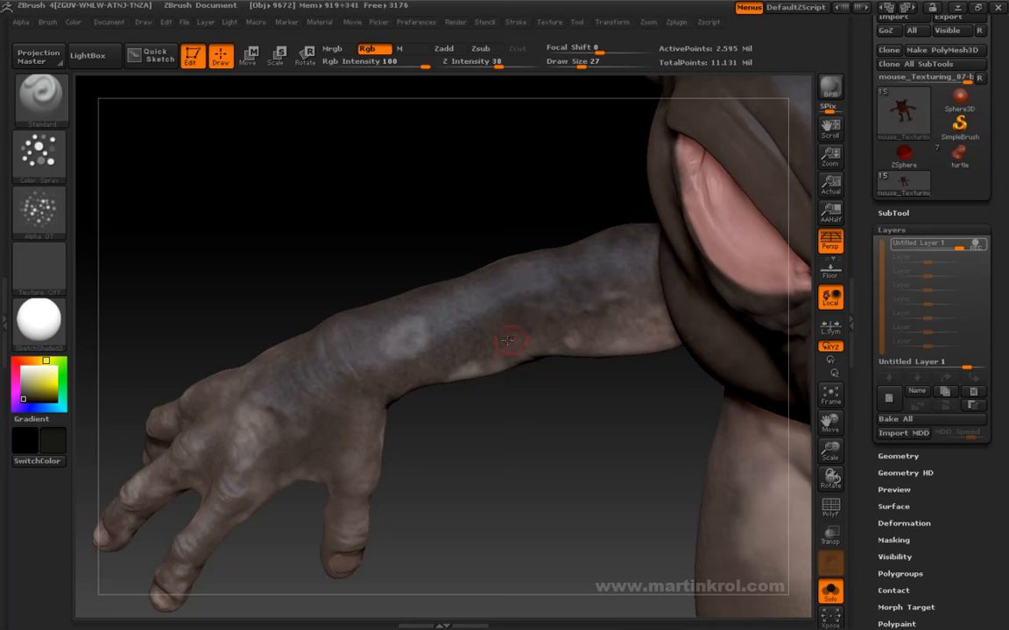
key("c")
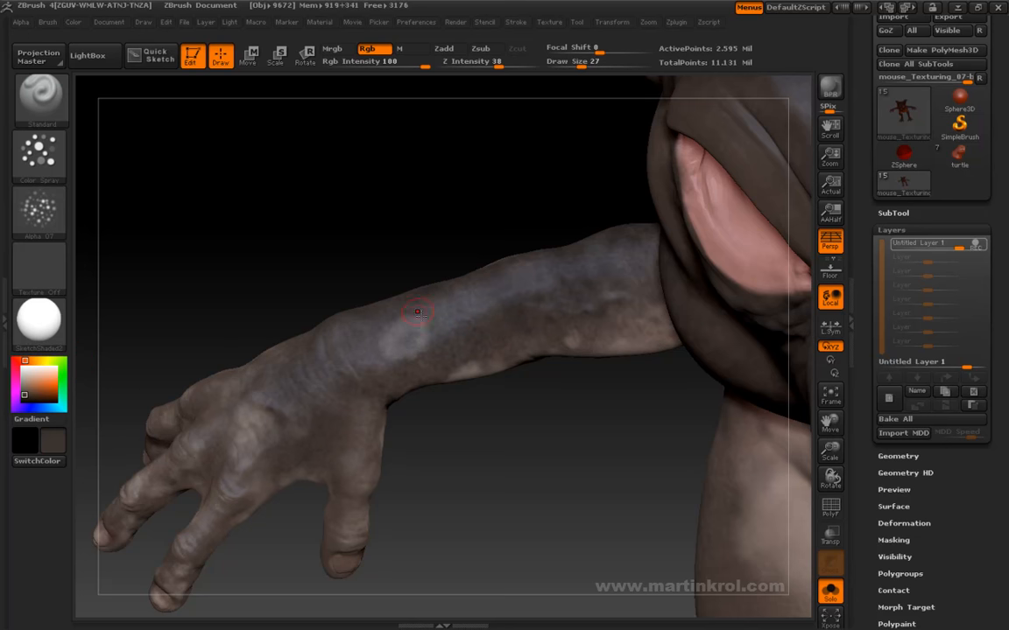
key("ctrl")
key("ctrl")
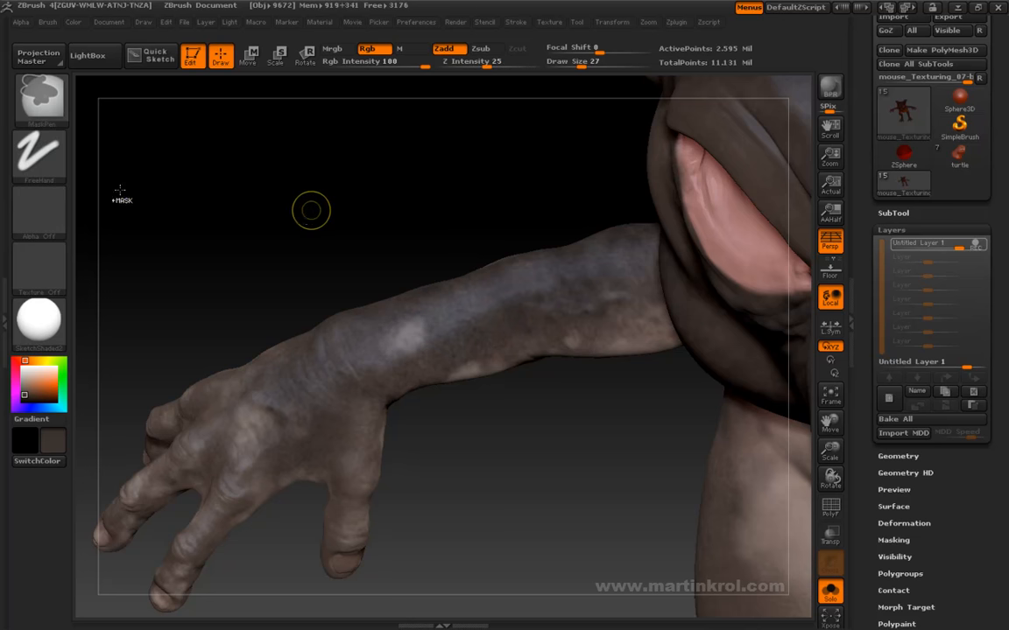
Lower the brush's Z intensity to 18 and reduce the draw size to 10
mouse_move(157, 225)
left_mouse_down()
mouse_move(277, 255)
mouse_move(300, 275)
mouse_move(326, 270)
left_mouse_up()
key("space")
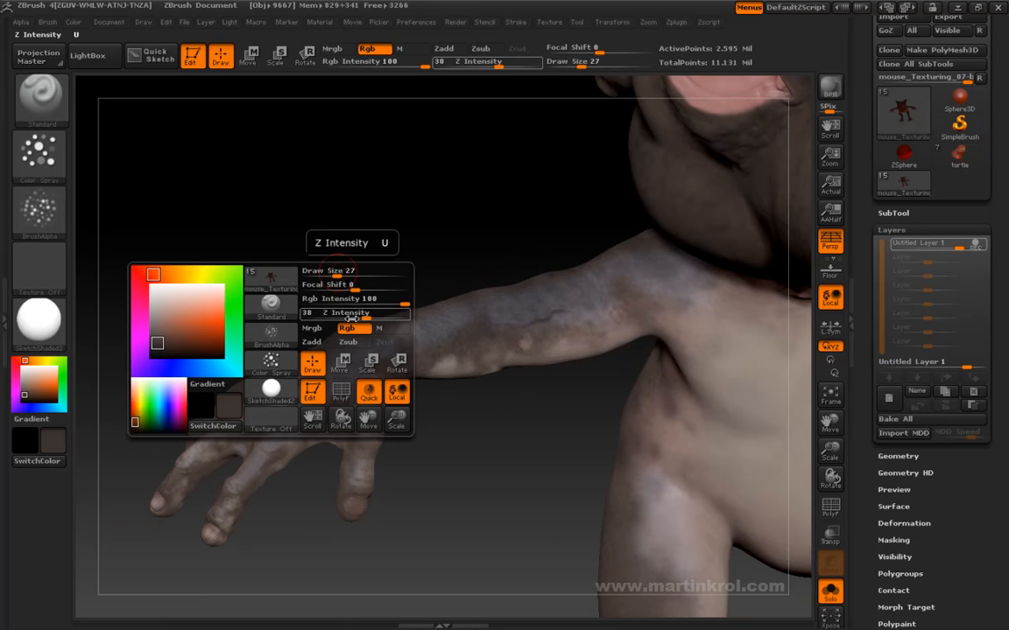
left_click_drag(352, 317, 353, 313)
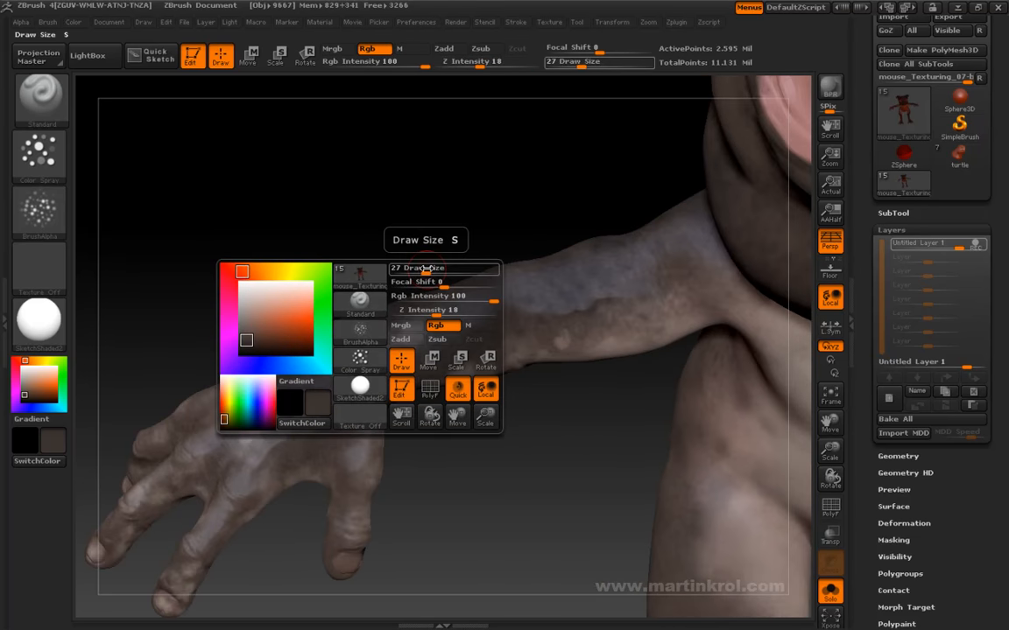
left_click(413, 271)
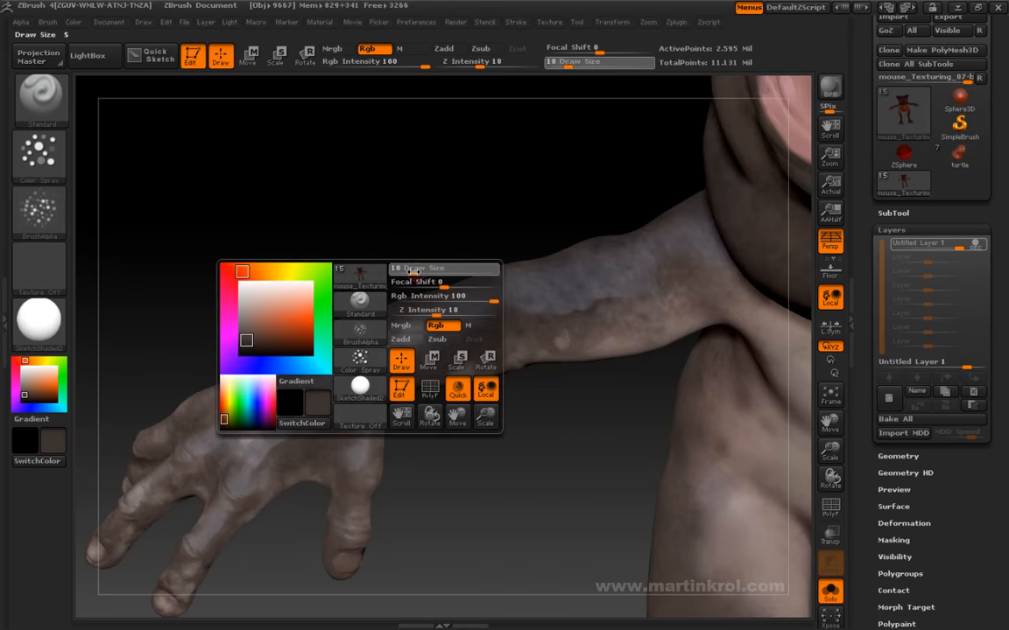
left_click_drag(413, 272, 406, 273)
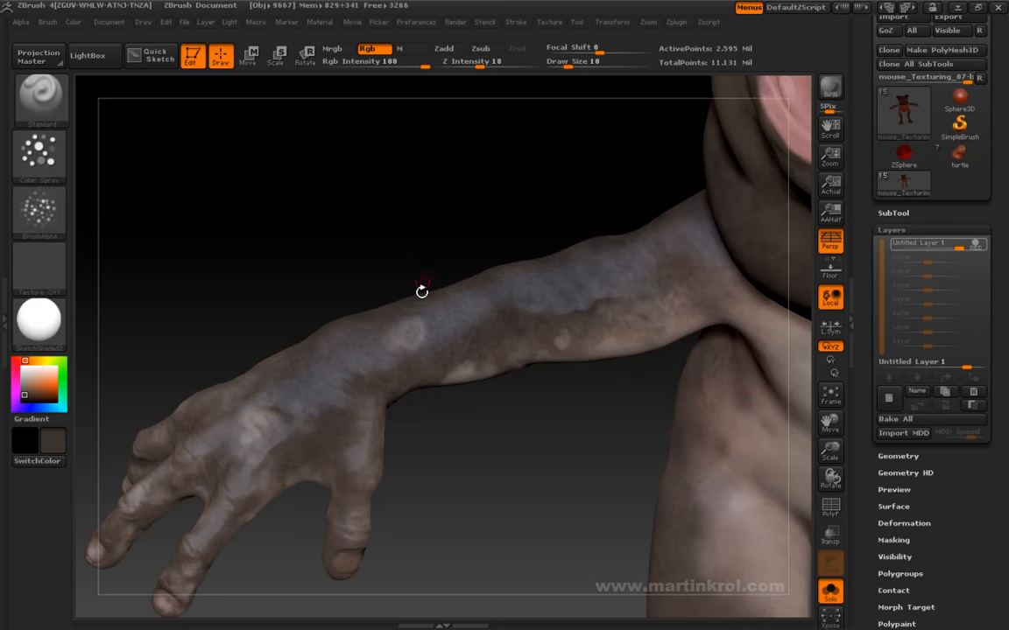
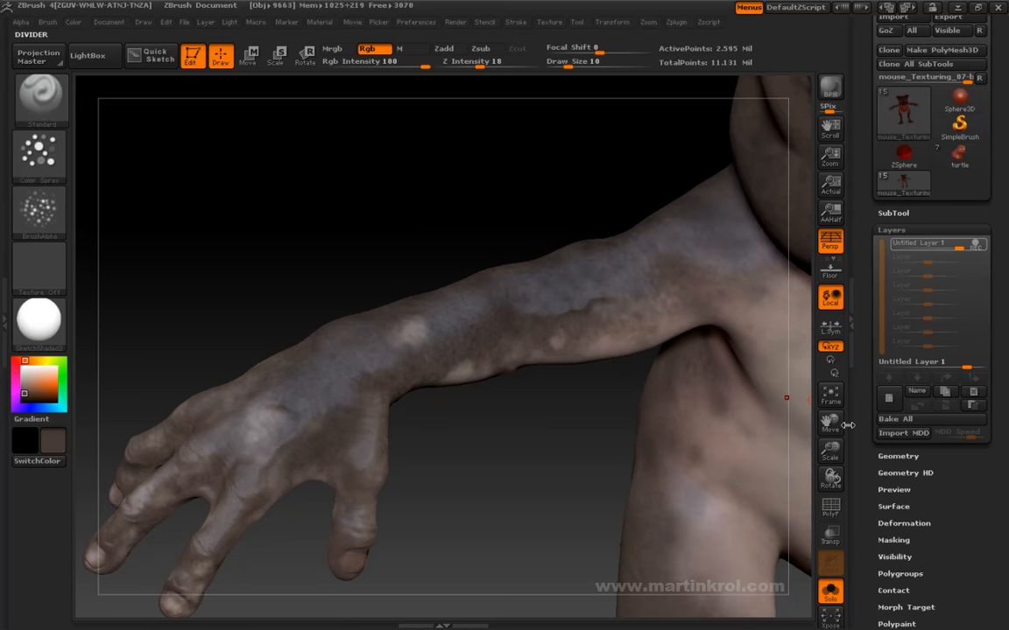
Lower the paint layer's intensity to about 0.83 and bake all layers into the model
mouse_move(915, 241)
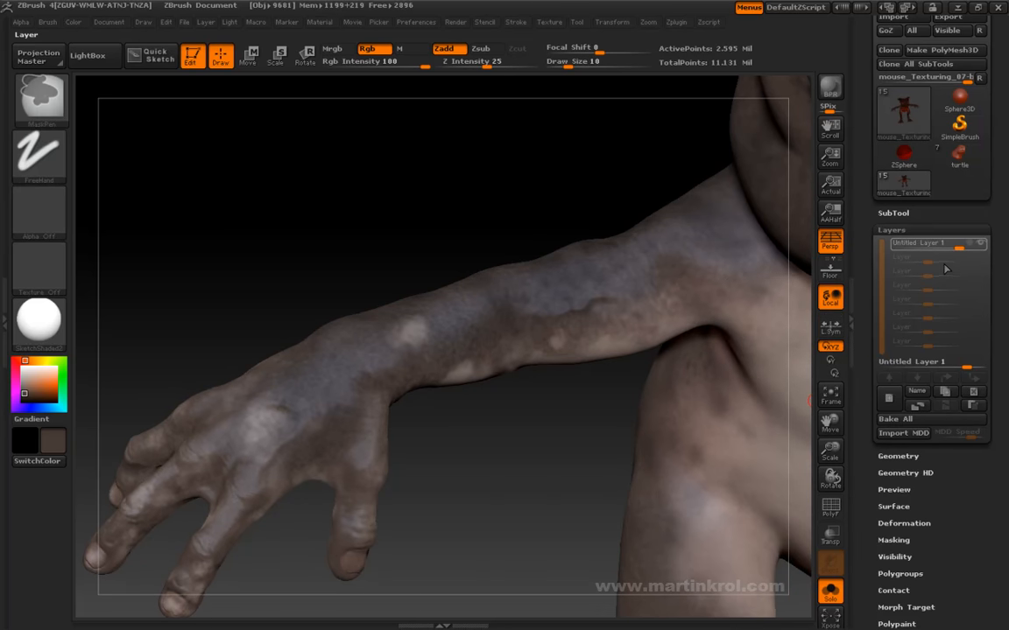
left_click_drag(969, 248, 952, 248)
left_click_drag(512, 457, 438, 331, "alt")
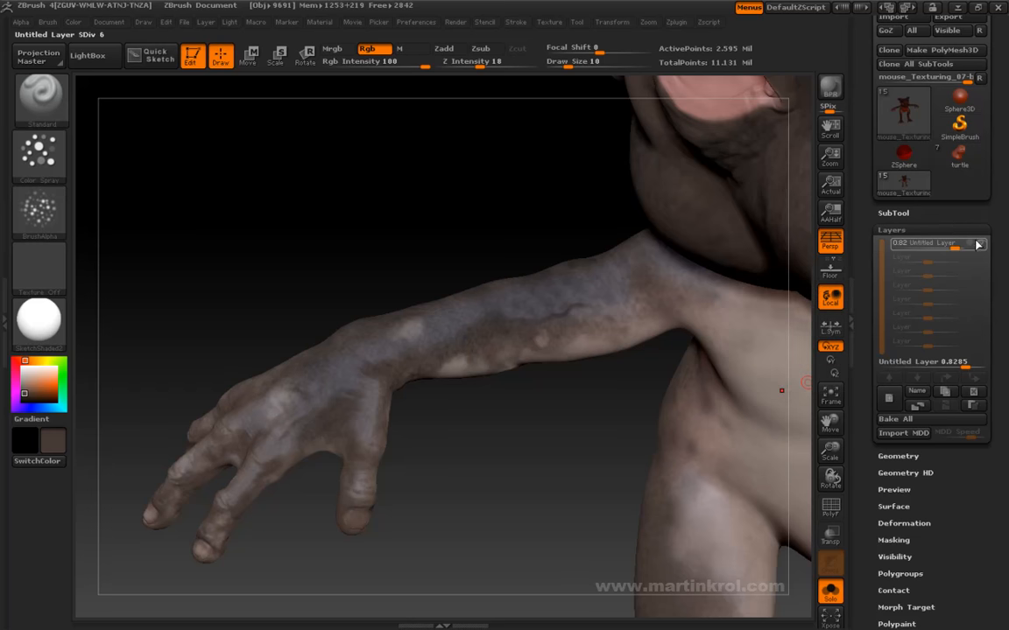
left_click(895, 419)
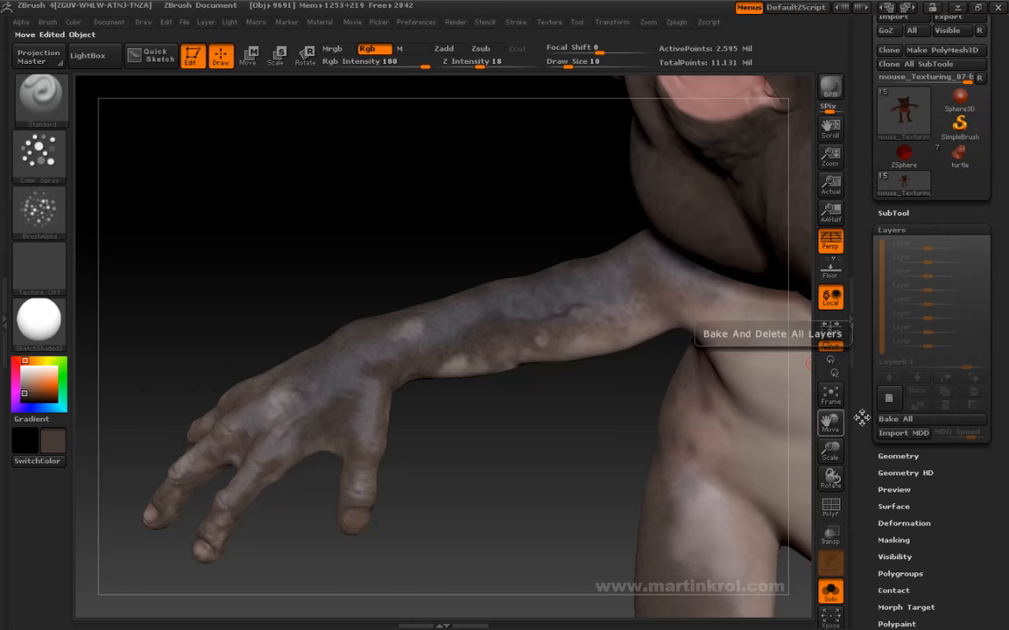
Paint dark brown over the forearm's light spot to blend it at draw size 31, then enlarge the draw size to 80
left_click_drag(503, 445, 628, 381)
mouse_move(511, 417)
left_mouse_down("alt")
mouse_move(527, 468)
mouse_move(561, 464)
left_mouse_up("alt")
key("space")
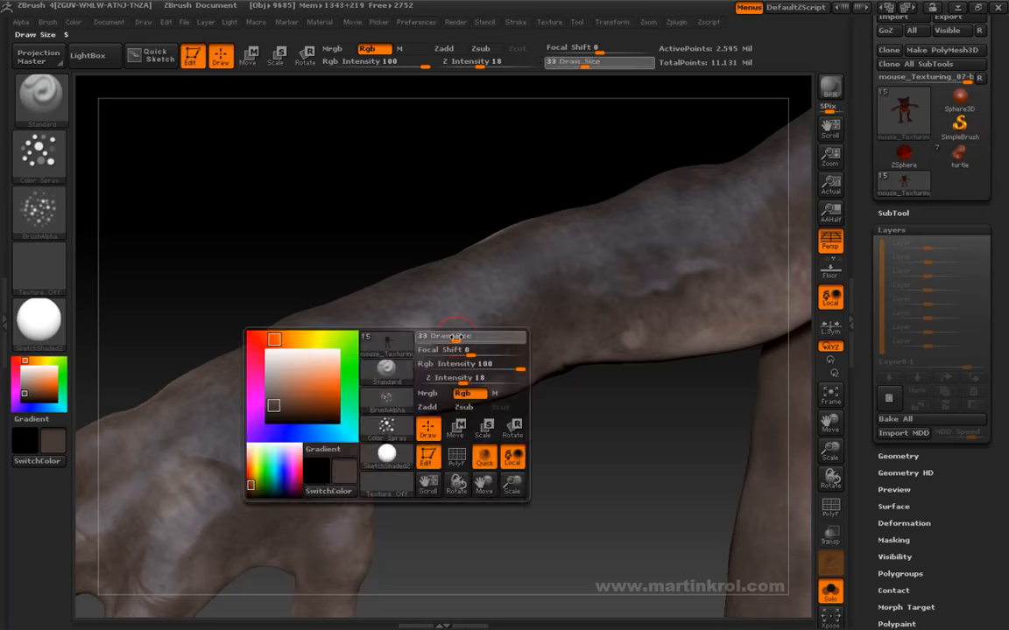
left_click_drag(377, 299, 429, 344)
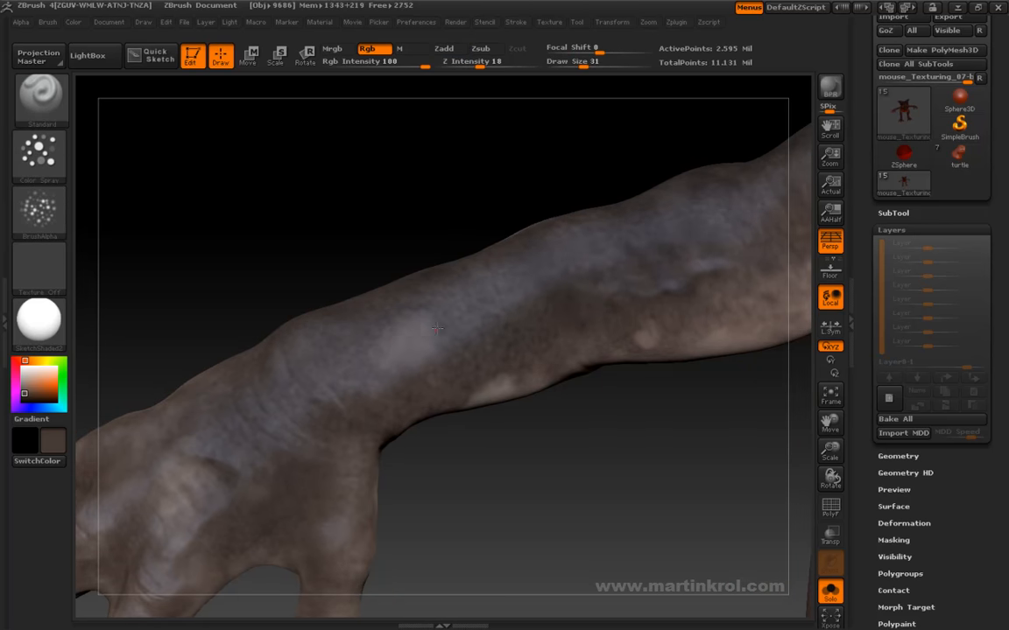
left_click_drag(407, 227, 414, 319)
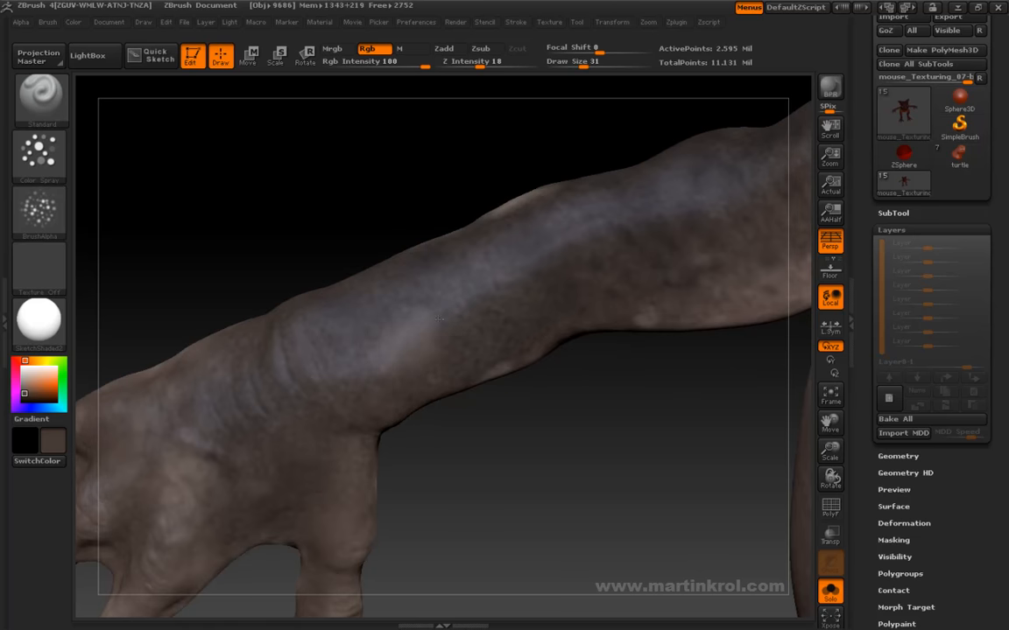
key("space")
left_click_drag(415, 332, 451, 330)
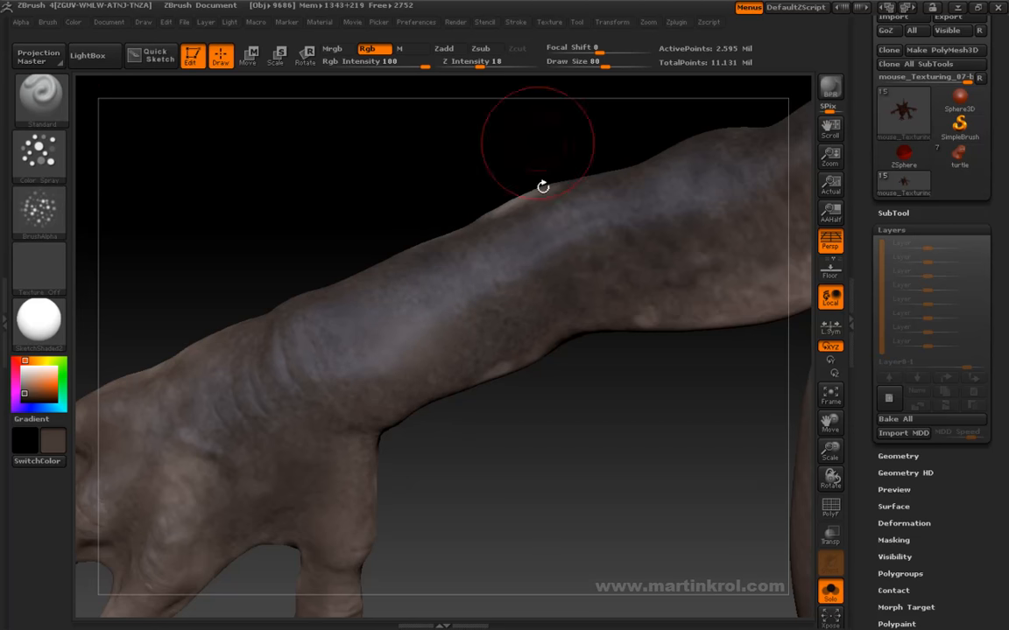
Set the Color Spray stroke's colour intensity variance to 0.27
left_click(515, 22)
left_click(553, 313)
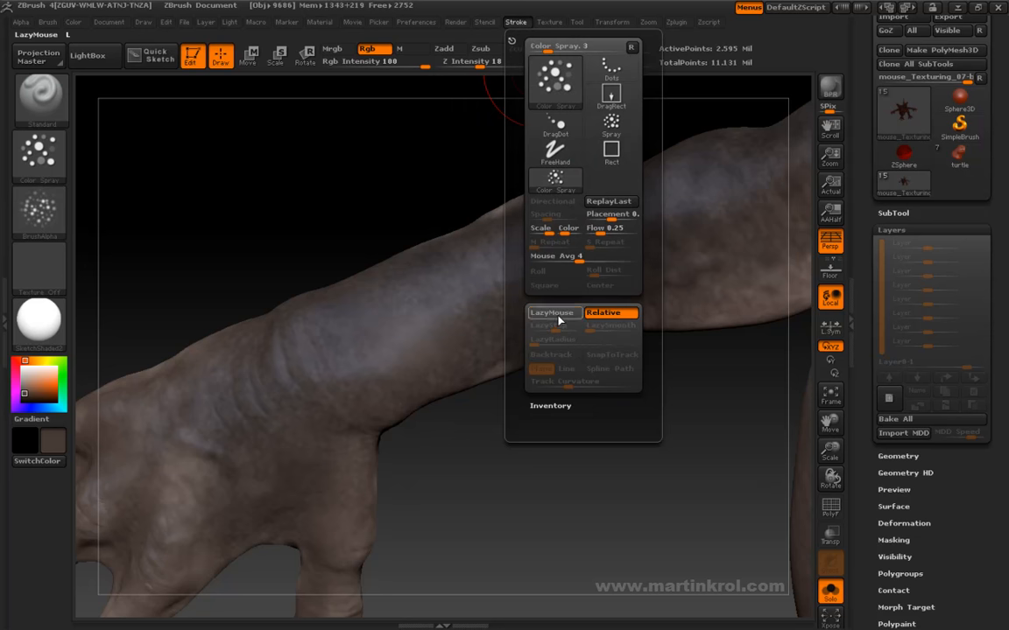
left_click(568, 233)
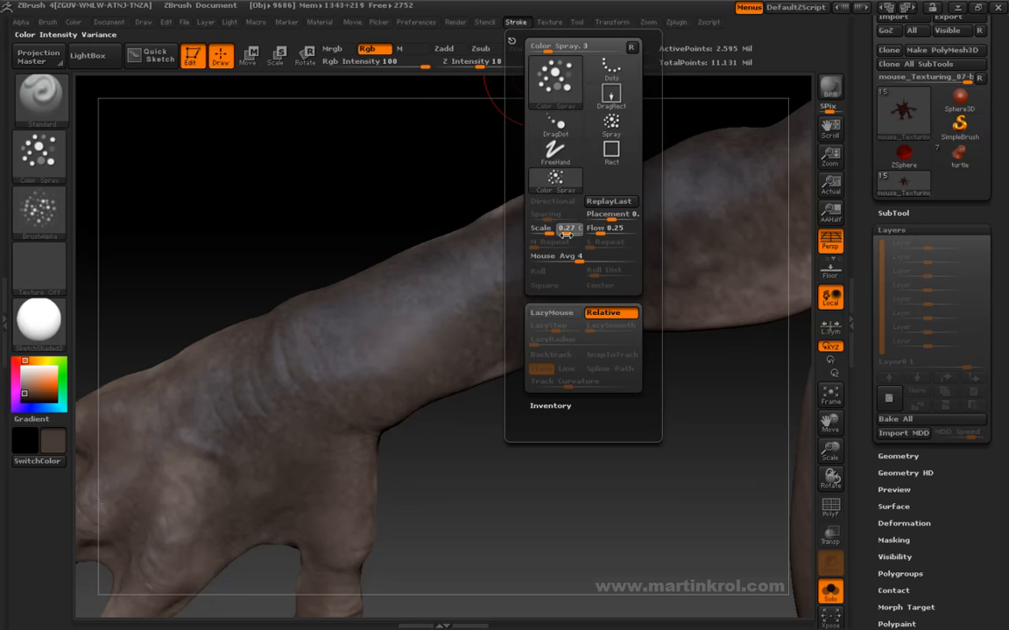
Set the draw size to 54, choose a darker grey-brown, and touch up the forearm's bluish area
left_click_drag(445, 172, 378, 180)
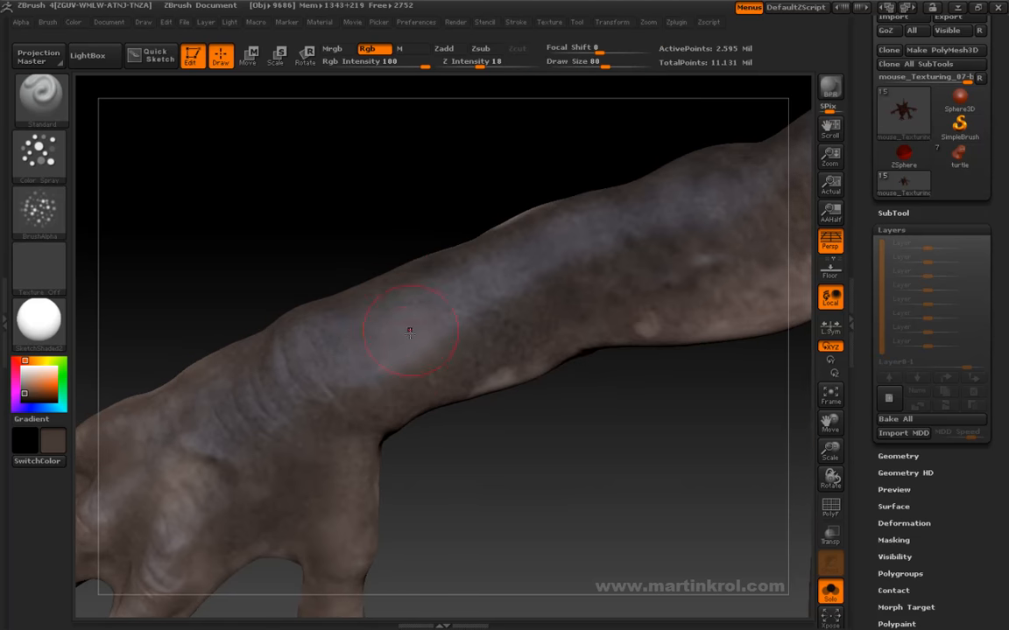
key("space")
left_click(429, 336)
left_click(22, 397)
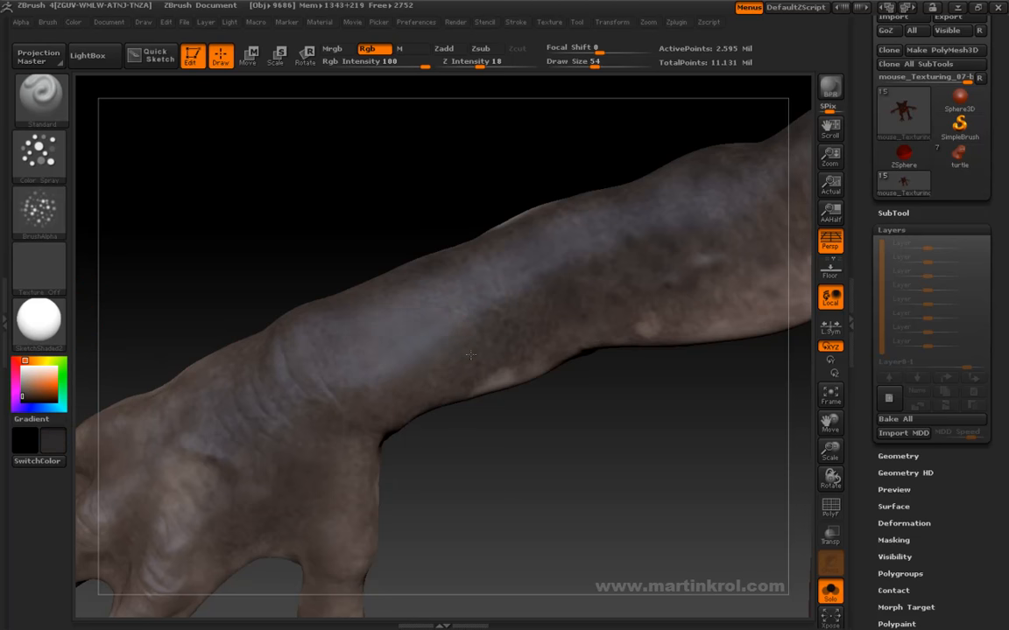
left_click_drag(364, 228, 368, 179, "alt")
left_click_drag(412, 265, 276, 330)
key("f")
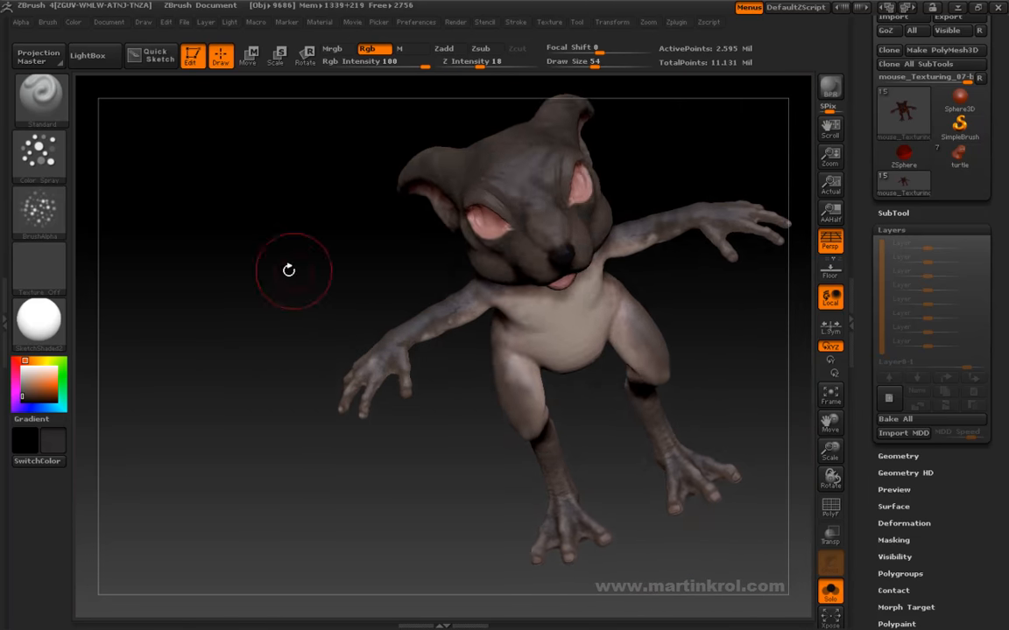
Set the brush to draw size 37, Z intensity 0 and RGB intensity 31
left_click_drag(697, 380, 709, 369, "shift")
left_click_drag(662, 267, 744, 306, "alt")
left_click_drag(329, 280, 321, 248)
key("space")
mouse_move(378, 275)
left_mouse_down()
mouse_move(369, 276)
mouse_move(405, 295)
mouse_move(374, 288)
left_mouse_up()
key("space")
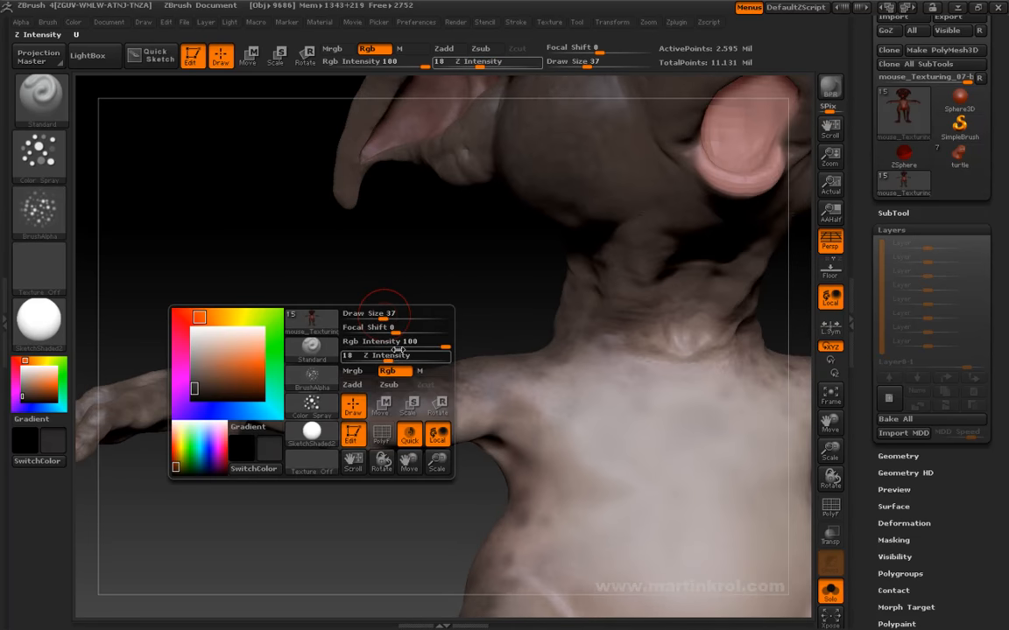
left_click_drag(409, 354, 347, 355)
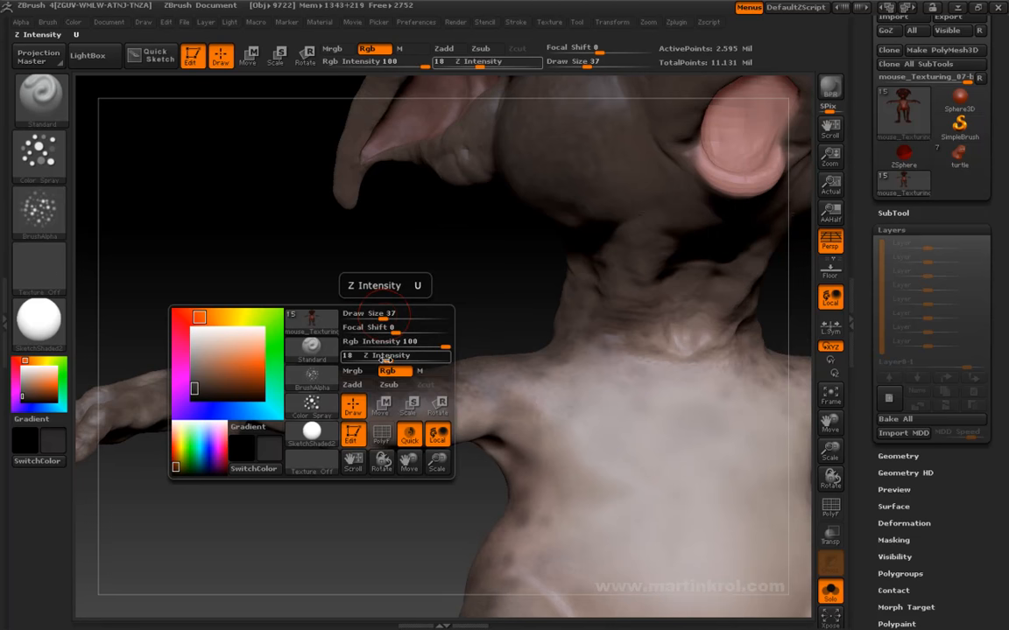
left_click_drag(438, 342, 402, 345)
left_click_drag(416, 286, 359, 289)
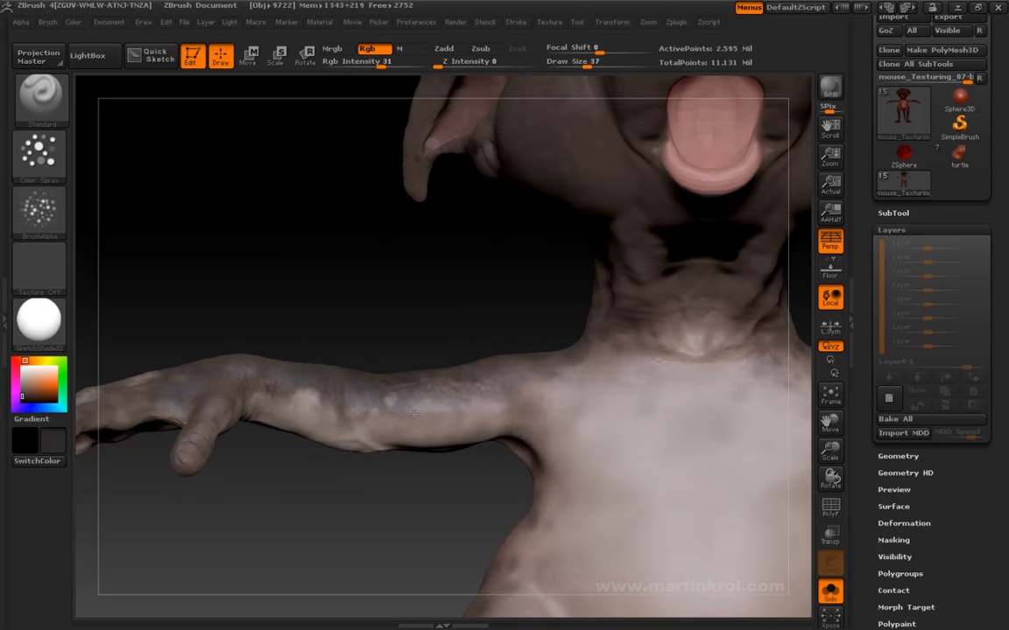
Reduce the draw size to 22 and paint the dark colour over light areas of the arm and the back of the hand
key("space")
left_click_drag(337, 390, 328, 390)
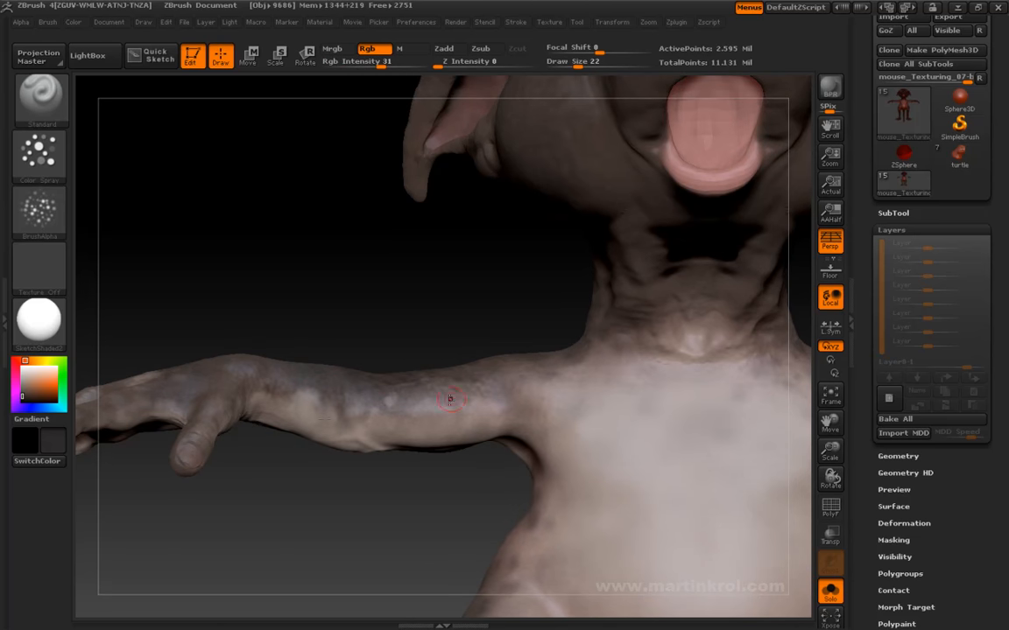
left_click_drag(285, 402, 362, 344)
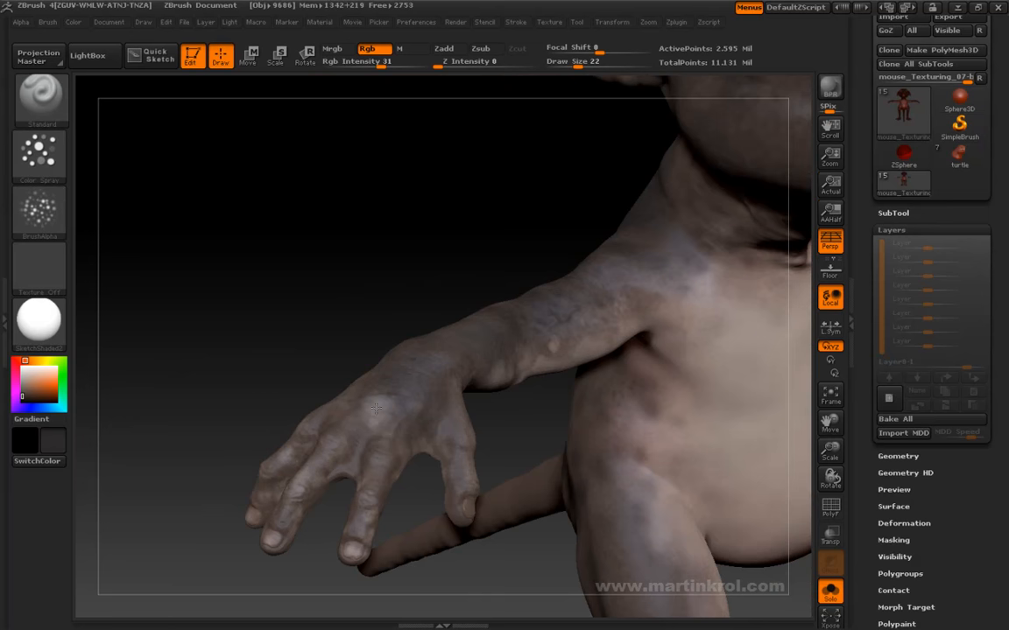
left_click_drag(365, 399, 378, 326)
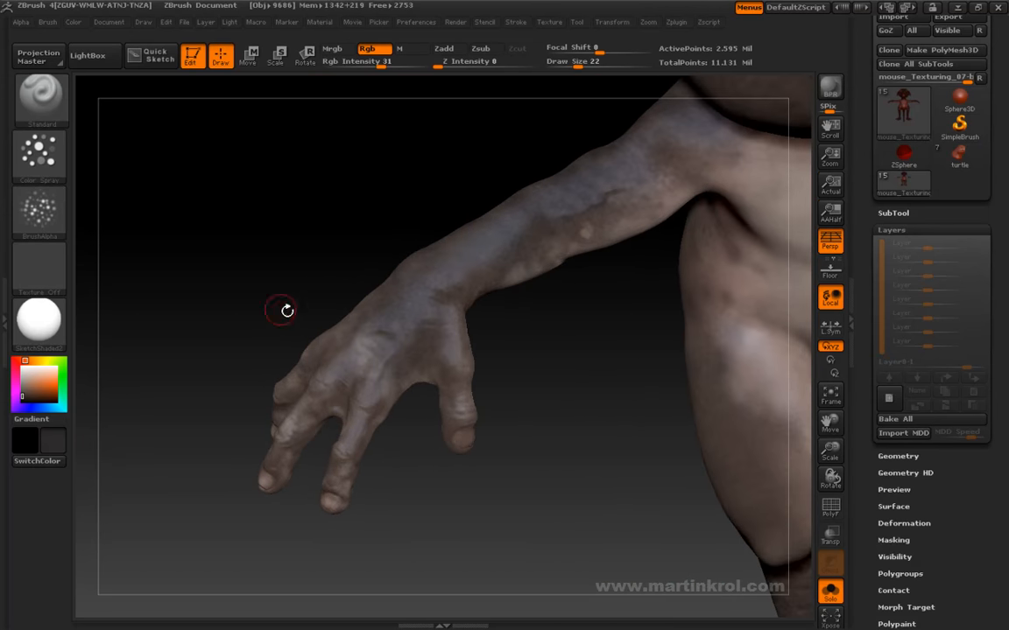
left_click_drag(603, 317, 584, 267)
left_click_drag(638, 249, 338, 427)
left_click_drag(375, 364, 447, 246)
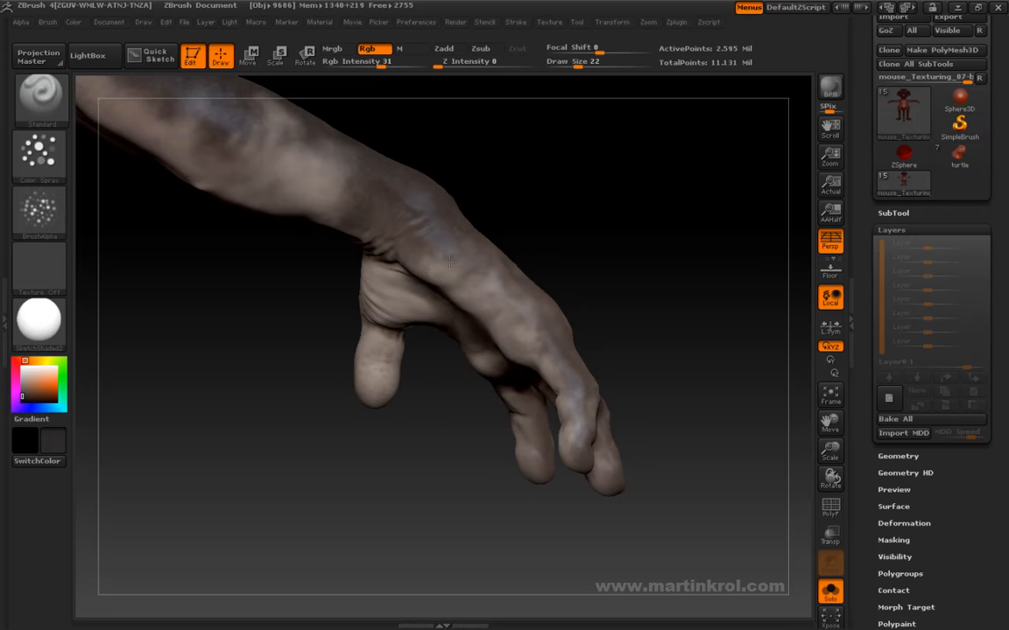
left_click_drag(527, 348, 401, 235)
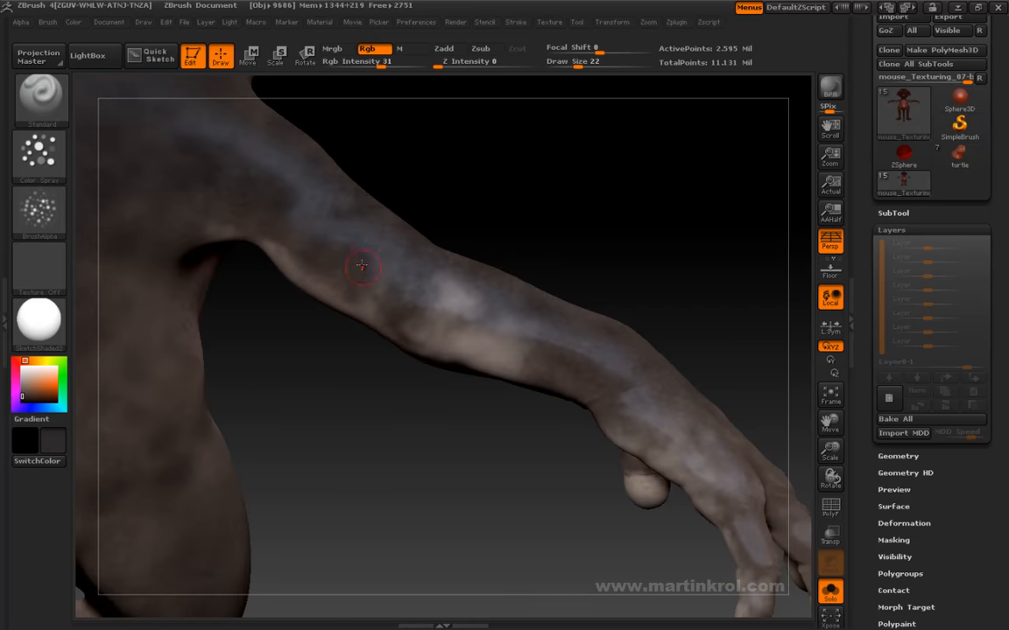
Enlarge the draw size to 53, reduce it to 48, and blend the pale patch on the back of the forearm
left_click_drag(497, 210, 497, 317)
left_click_drag(499, 368, 558, 261)
key("space")
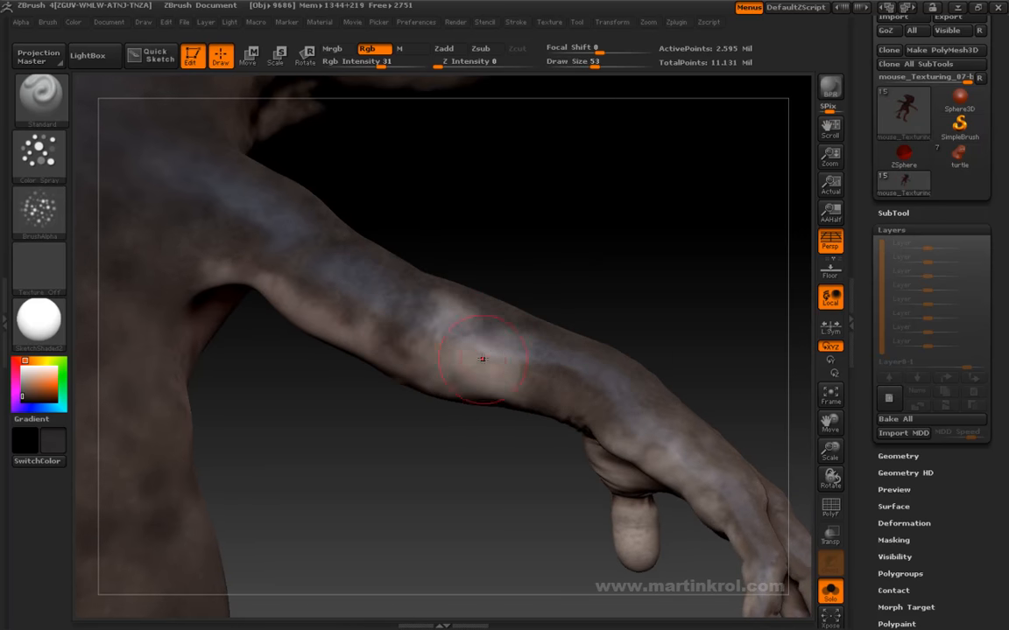
key("shift")
key("space")
mouse_move(501, 358)
left_mouse_down()
mouse_move(516, 357)
mouse_move(498, 350)
mouse_move(512, 359)
left_mouse_up()
key("space")
key("space")
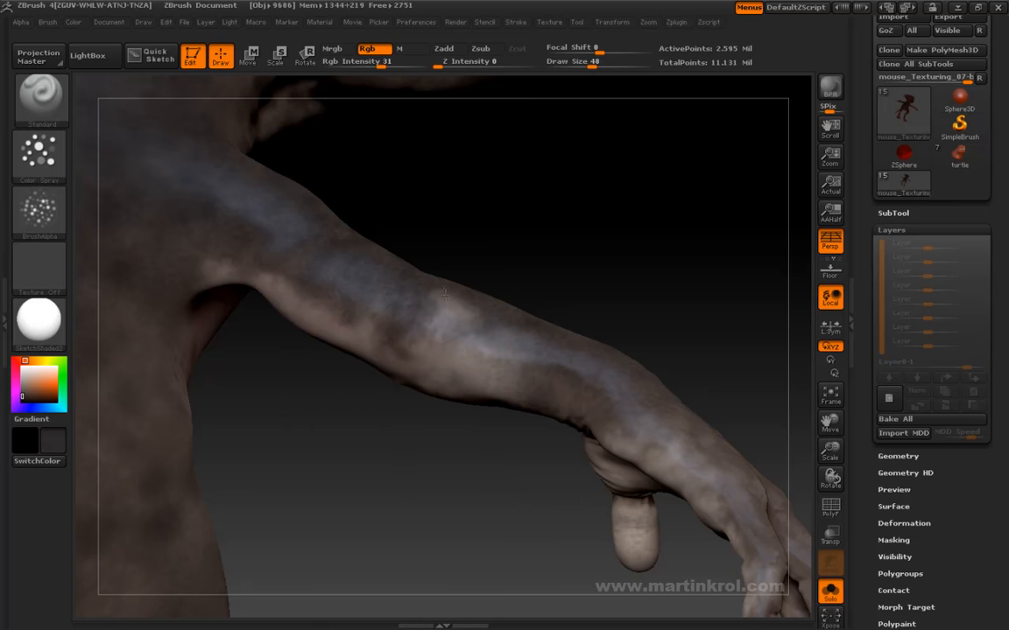
Reduce the draw size to 21, choose a lighter brown, and paint around the forearm's light patch
mouse_move(536, 263)
left_mouse_down()
mouse_move(568, 146)
mouse_move(610, 234)
mouse_move(585, 281)
mouse_move(615, 291)
left_mouse_up()
key("space")
mouse_move(657, 351)
left_mouse_down()
mouse_move(682, 408)
mouse_move(556, 285)
mouse_move(544, 257)
left_mouse_up()
key("space")
mouse_move(543, 256)
left_mouse_down()
mouse_move(525, 267)
mouse_move(581, 202)
left_mouse_up()
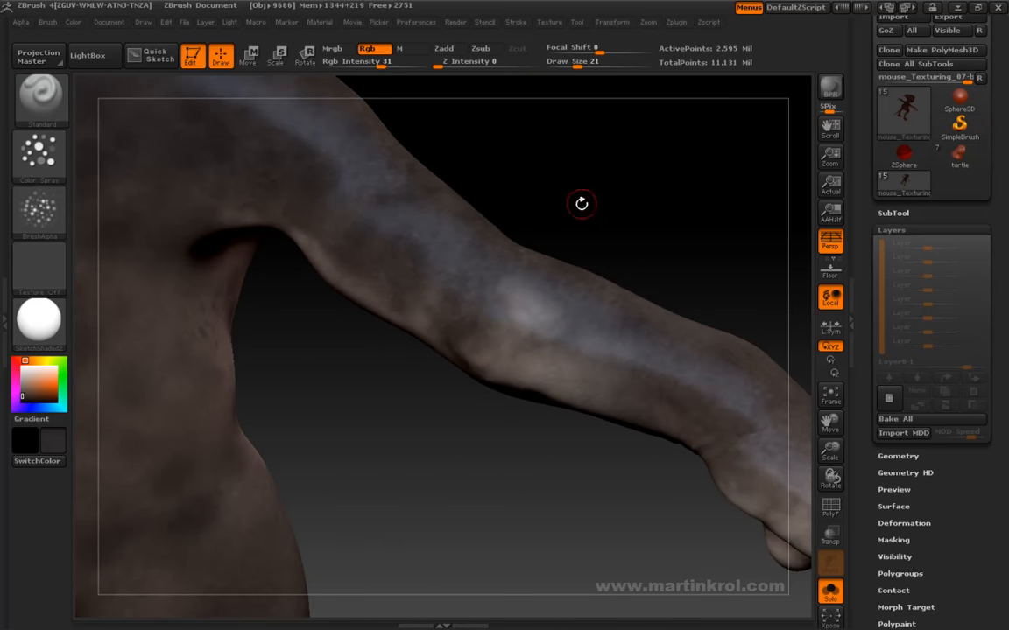
left_click(29, 391)
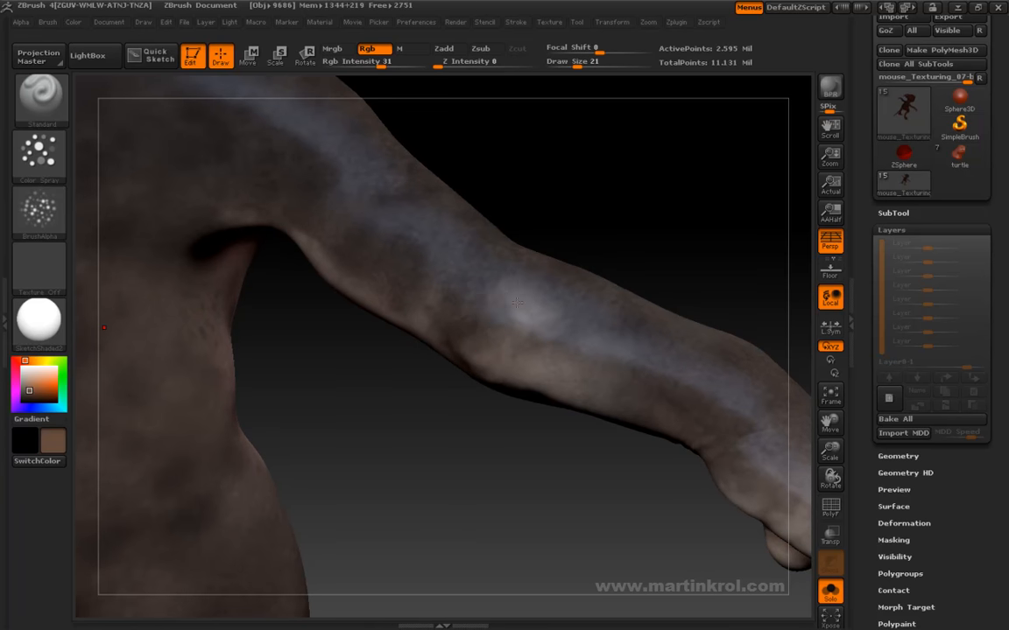
mouse_move(503, 265)
left_mouse_down()
mouse_move(561, 130)
mouse_move(623, 279)
mouse_move(532, 280)
mouse_move(414, 319)
left_mouse_up()
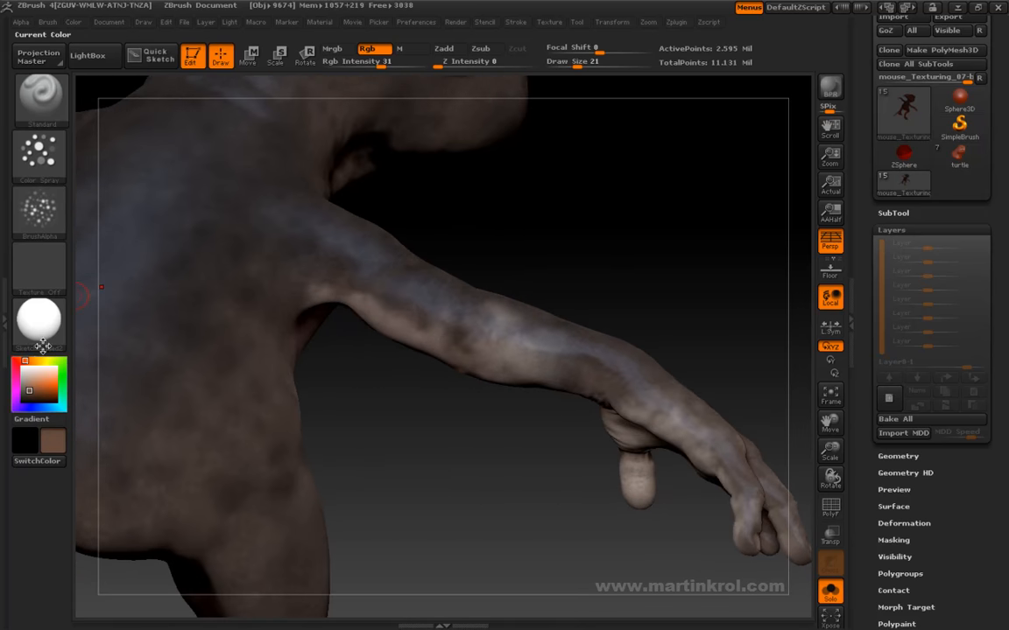
Choose a muted reddish brown and tint patches along the forearm and its underside
left_click(19, 361)
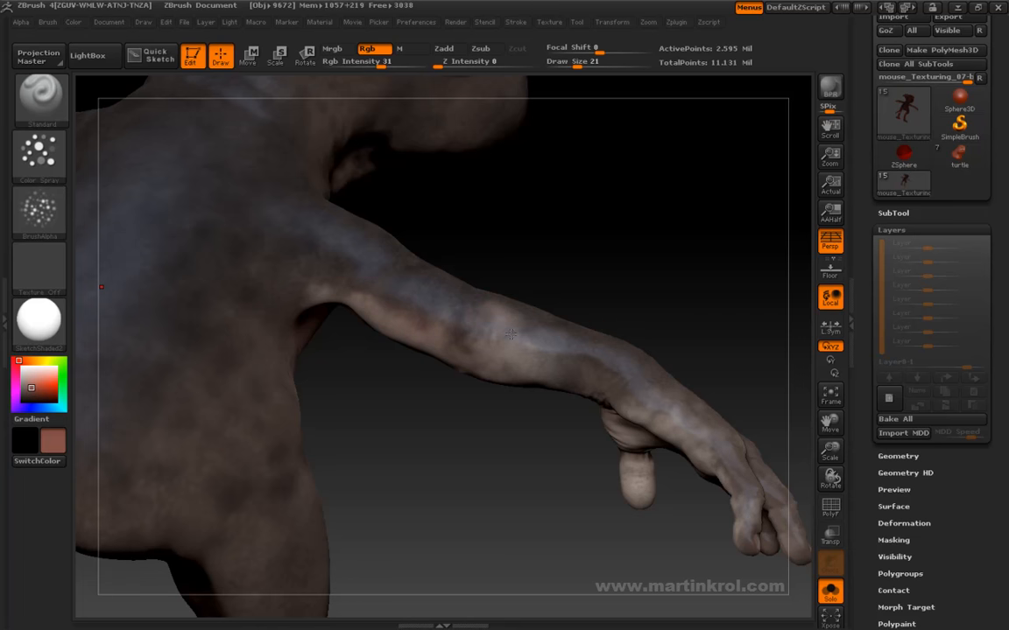
mouse_move(580, 254)
left_mouse_down()
mouse_move(619, 329)
mouse_move(660, 263)
mouse_move(517, 259)
mouse_move(586, 297)
mouse_move(544, 315)
left_mouse_up()
left_click_drag(501, 235, 499, 262, "alt")
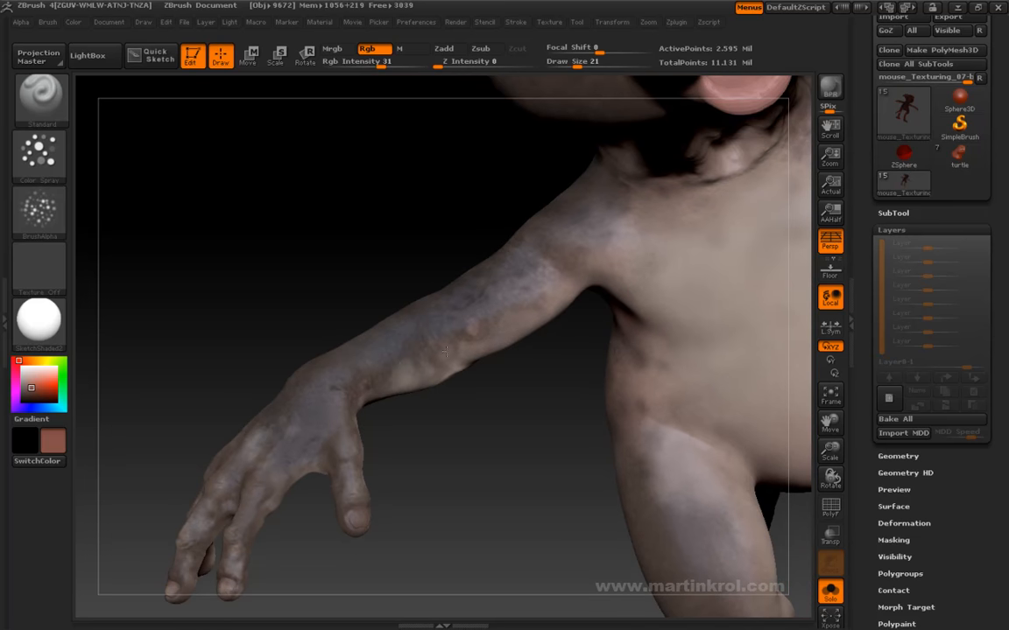
left_click_drag(460, 426, 396, 386)
left_click_drag(285, 364, 239, 453, "alt")
Tint the fingertip pads reddish brown, then enlarge the draw size to 35
left_click_drag(342, 508, 347, 350)
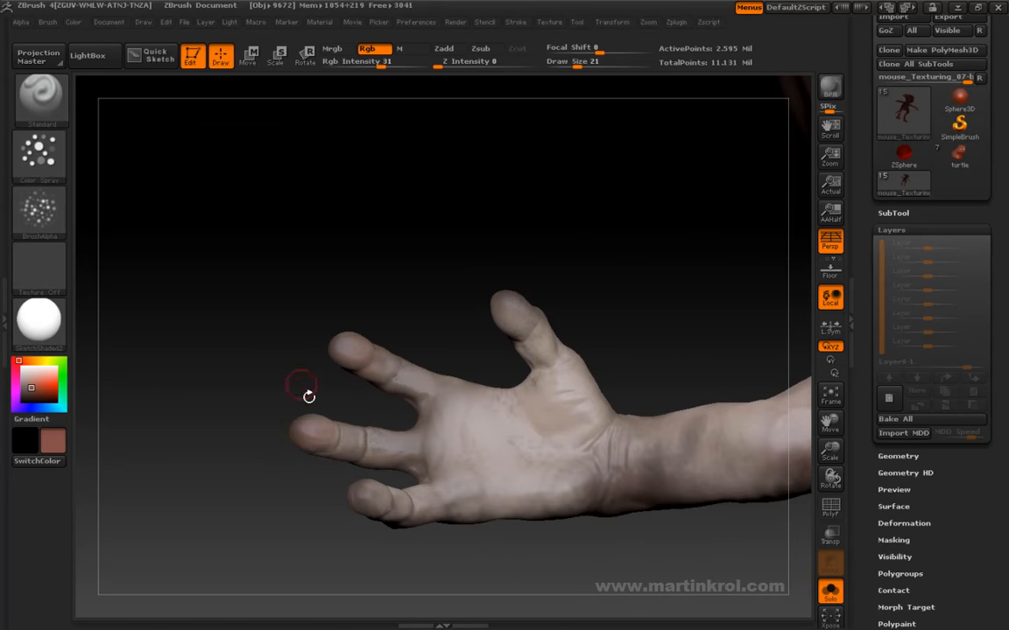
left_click_drag(279, 363, 371, 380)
left_click_drag(346, 426, 348, 429)
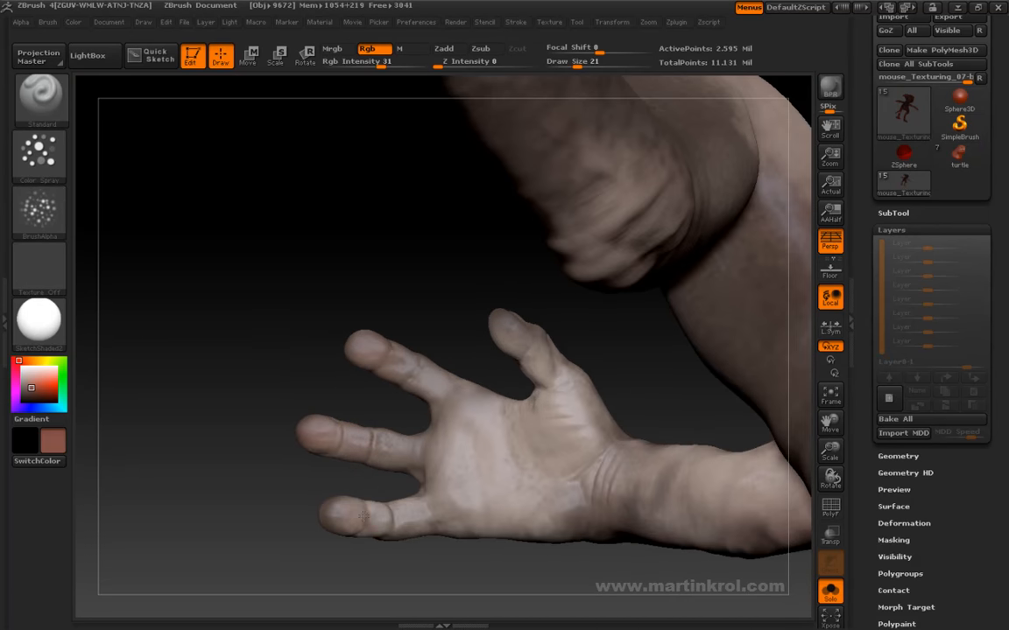
key("space")
left_click_drag(402, 413, 413, 413)
left_click_drag(441, 324, 405, 318)
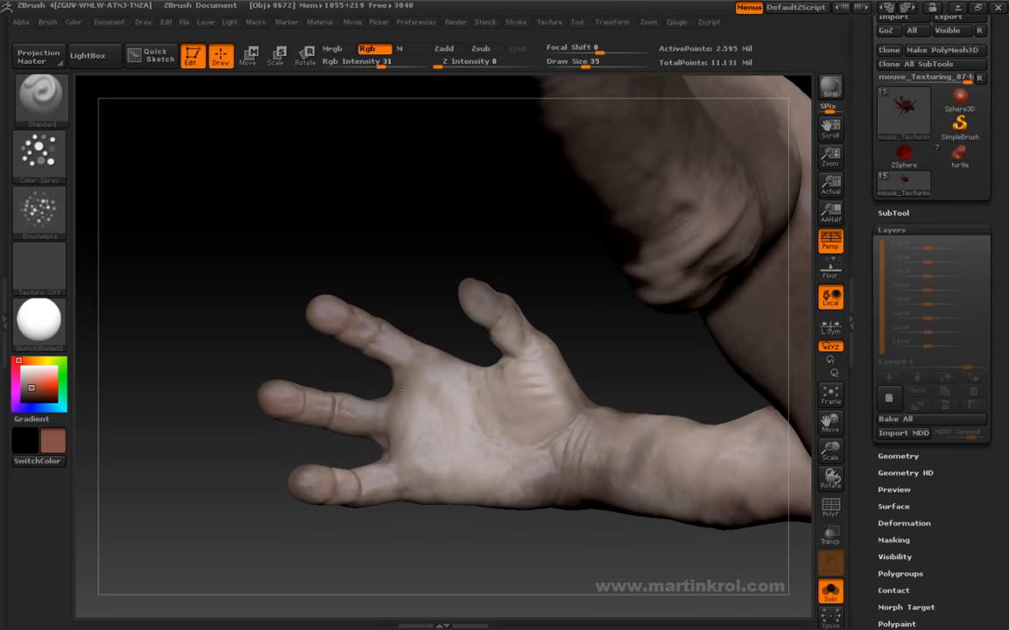
Reduce the draw size to 29 and paint reddish brown into the palm and its creases
key("space")
left_click_drag(388, 410, 382, 410)
mouse_move(418, 327)
left_mouse_down()
mouse_move(399, 329)
mouse_move(405, 340)
mouse_move(385, 275)
left_mouse_up()
left_click_drag(394, 343, 391, 379)
mouse_move(413, 453)
left_mouse_down()
mouse_move(378, 338)
mouse_move(457, 429)
mouse_move(478, 419)
left_mouse_up()
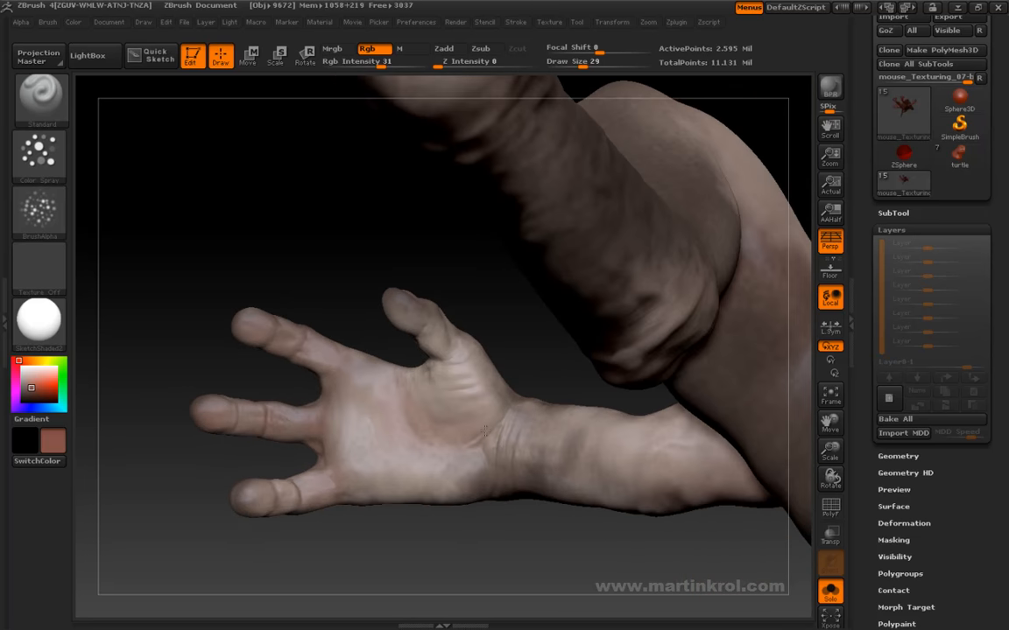
Continue the reddish tint along the outer edge of the palm and around the wrist
left_click_drag(496, 394, 477, 354)
left_click_drag(559, 279, 500, 162)
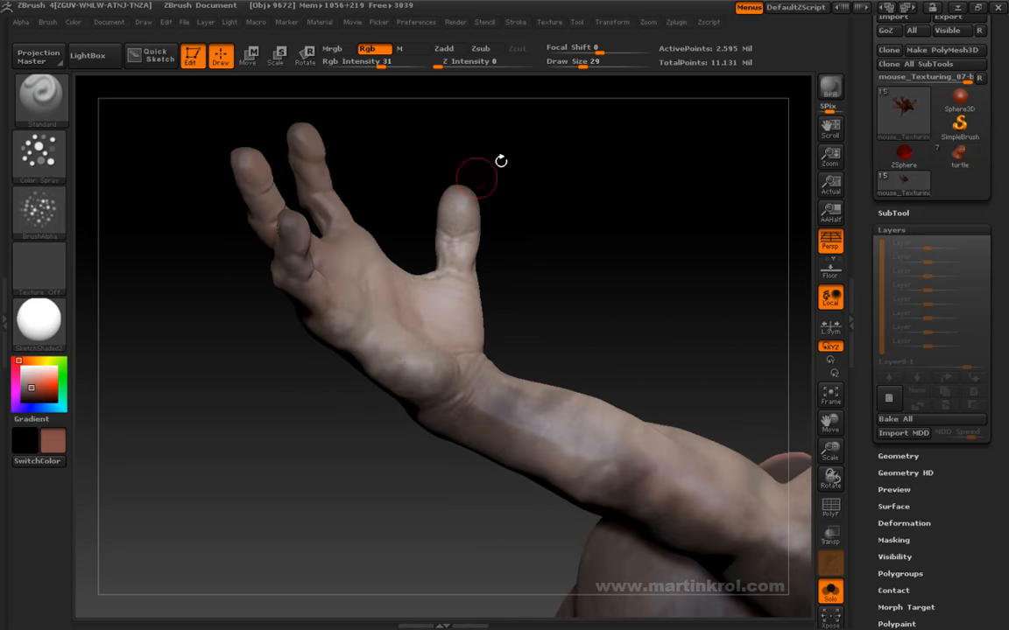
left_click_drag(419, 261, 364, 427)
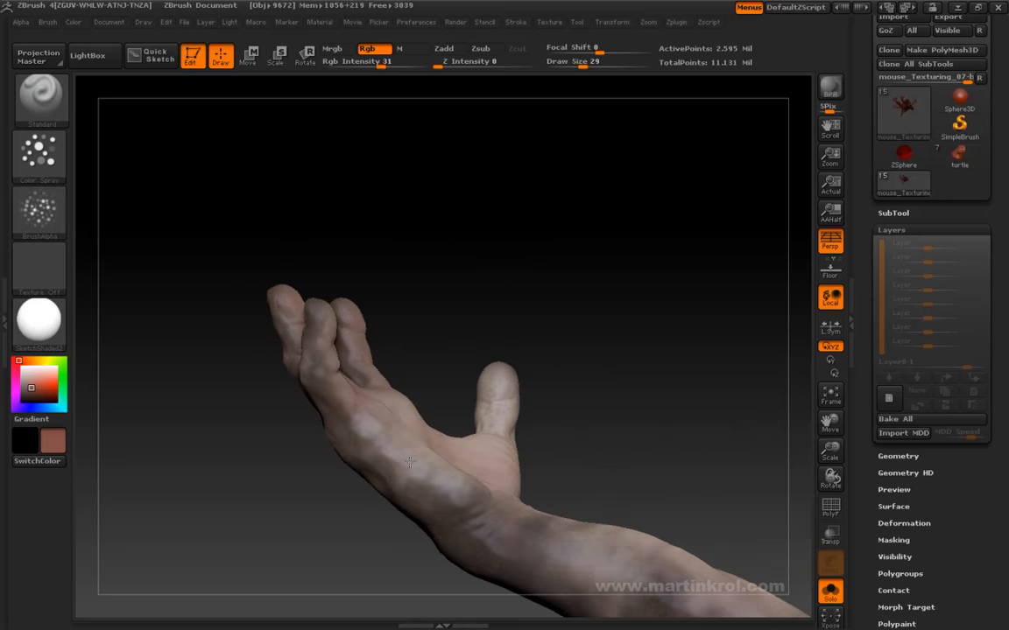
left_click_drag(472, 398, 368, 410)
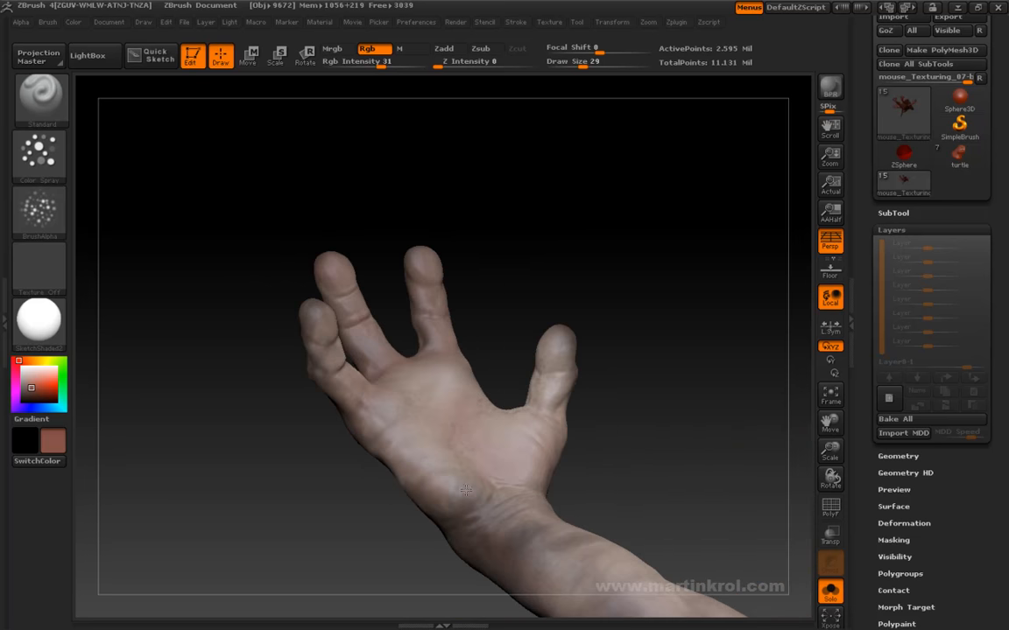
left_click_drag(448, 497, 508, 232)
Add reddish tints to the flanks and thighs, reducing the draw size to 27 for the legs
mouse_move(462, 185)
left_mouse_down()
mouse_move(531, 302)
mouse_move(689, 279)
mouse_move(694, 302)
mouse_move(764, 265)
mouse_move(651, 232)
mouse_move(609, 236)
mouse_move(619, 255)
mouse_move(757, 300)
mouse_move(304, 288)
mouse_move(323, 233)
mouse_move(394, 311)
mouse_move(383, 243)
mouse_move(407, 391)
mouse_move(489, 419)
mouse_move(547, 252)
mouse_move(480, 243)
left_mouse_up()
mouse_move(510, 332)
left_mouse_down()
mouse_move(480, 272)
mouse_move(444, 239)
mouse_move(557, 280)
mouse_move(643, 293)
mouse_move(644, 213)
mouse_move(641, 236)
mouse_move(443, 451)
mouse_move(567, 367)
mouse_move(455, 363)
mouse_move(516, 358)
left_mouse_up()
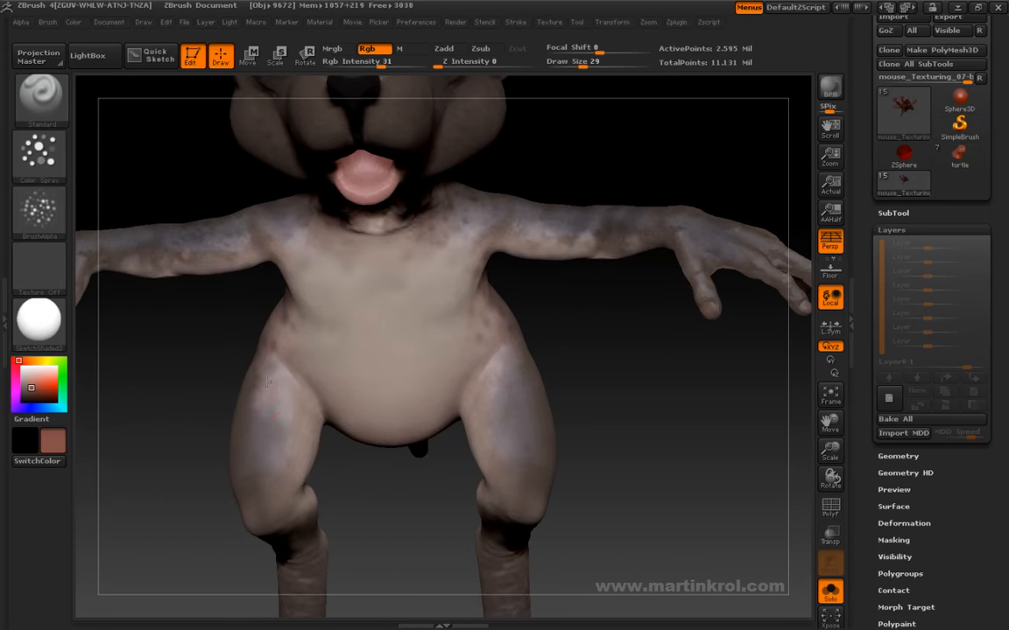
mouse_move(294, 440)
left_mouse_down()
mouse_move(315, 437)
mouse_move(299, 471)
left_mouse_up()
mouse_move(334, 518)
left_mouse_down()
mouse_move(421, 536)
mouse_move(488, 478)
mouse_move(470, 419)
mouse_move(463, 536)
mouse_move(315, 490)
mouse_move(267, 506)
left_mouse_up()
key("space")
left_click_drag(275, 459, 368, 416)
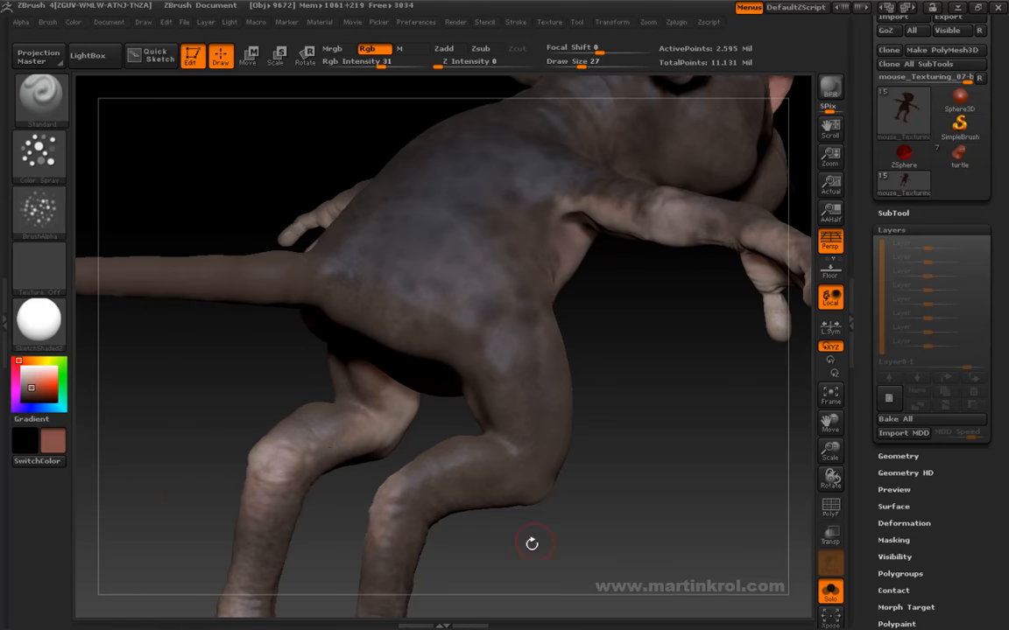
left_click_drag(515, 537, 385, 444)
left_click_drag(453, 412, 447, 400)
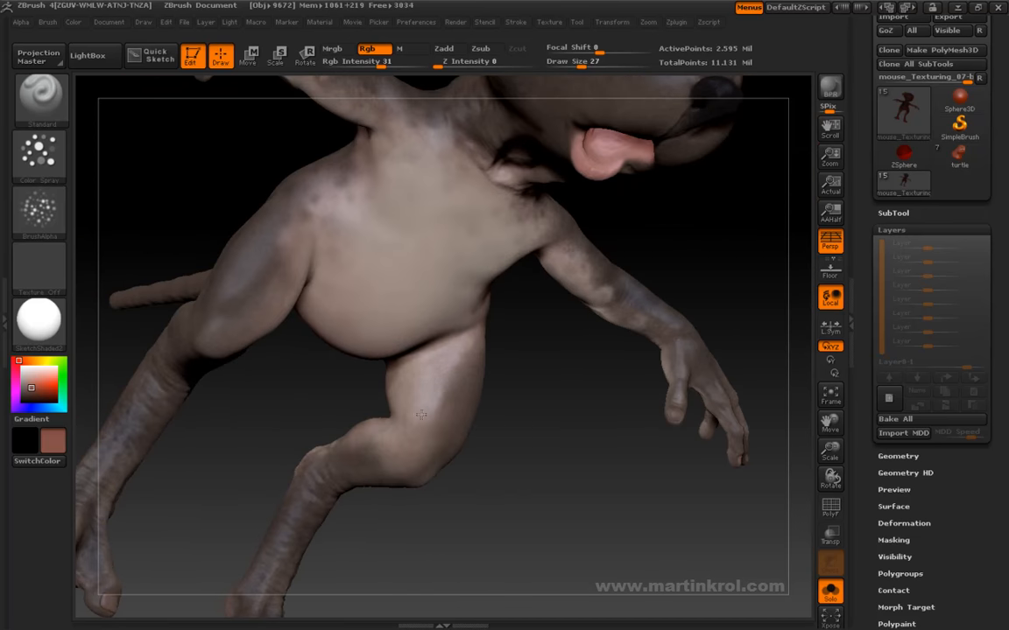
Check the painted colour variation on the whole mouse from several sides
mouse_move(526, 437)
left_mouse_down("alt")
mouse_move(695, 209)
mouse_move(705, 228)
mouse_move(686, 162)
mouse_move(481, 365)
left_mouse_up("alt")
mouse_move(318, 358)
left_mouse_down()
mouse_move(331, 397)
mouse_move(341, 340)
left_mouse_up()
left_click_drag(602, 383, 386, 339)
mouse_move(656, 402)
left_mouse_down()
mouse_move(575, 394)
mouse_move(536, 366)
left_mouse_up()
mouse_move(642, 252)
left_mouse_down("alt")
mouse_move(689, 219)
mouse_move(669, 166)
mouse_move(670, 194)
mouse_move(685, 191)
mouse_move(660, 199)
left_mouse_up("alt")
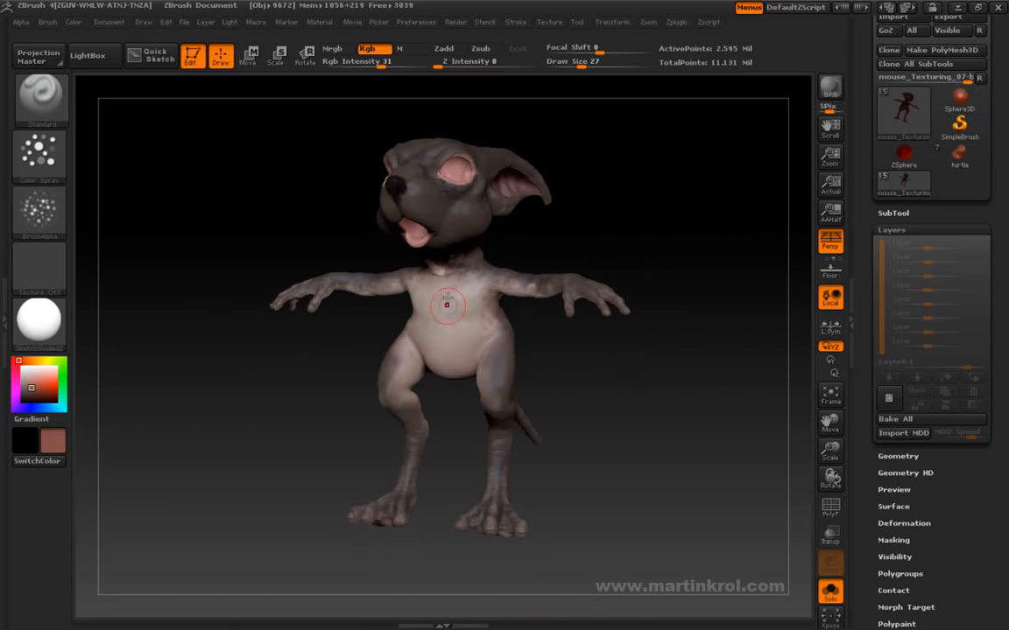
mouse_move(633, 251)
left_mouse_down()
mouse_move(646, 234)
mouse_move(627, 261)
left_mouse_up()
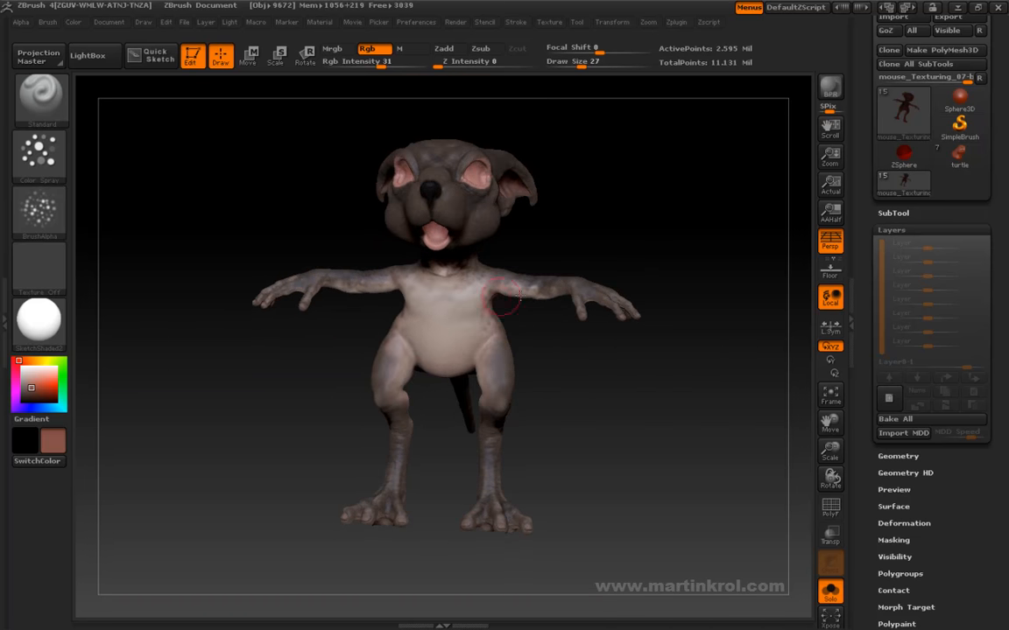
mouse_move(302, 359)
left_mouse_down("alt")
mouse_move(464, 382)
mouse_move(541, 376)
left_mouse_up("alt")
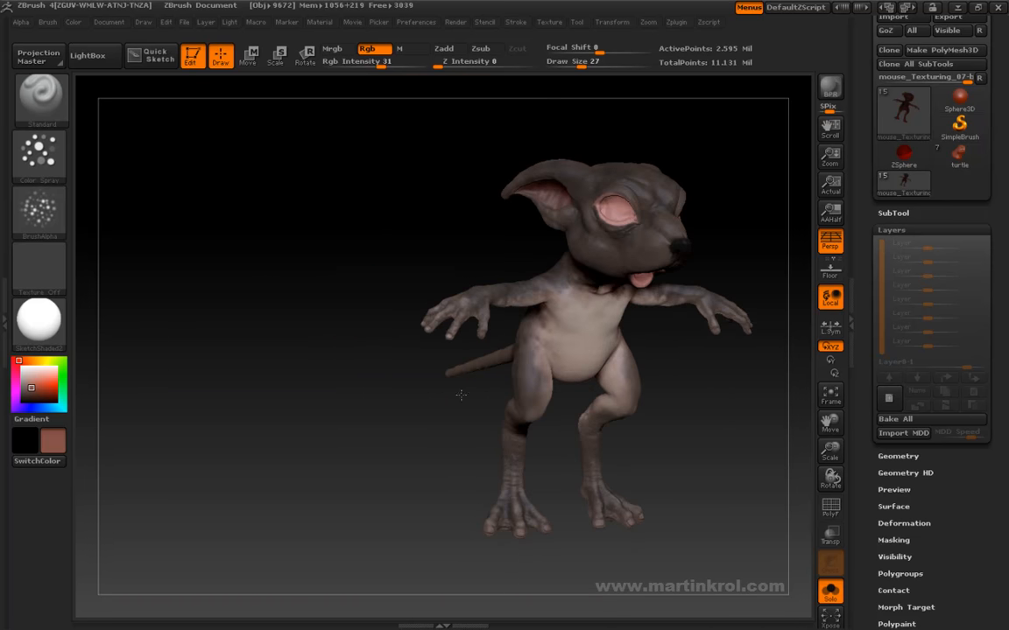
Switch to a dark grey-brown and paint over the reddish spot on the back of the hand
left_click_drag(394, 419, 401, 493, "alt")
mouse_move(343, 421)
left_mouse_down("alt")
mouse_move(308, 519)
mouse_move(380, 451)
left_mouse_up("alt")
mouse_move(413, 388)
left_mouse_down("alt")
mouse_move(403, 241)
mouse_move(464, 263)
mouse_move(422, 231)
mouse_move(417, 300)
mouse_move(365, 283)
mouse_move(334, 422)
mouse_move(275, 343)
mouse_move(383, 391)
left_mouse_up("alt")
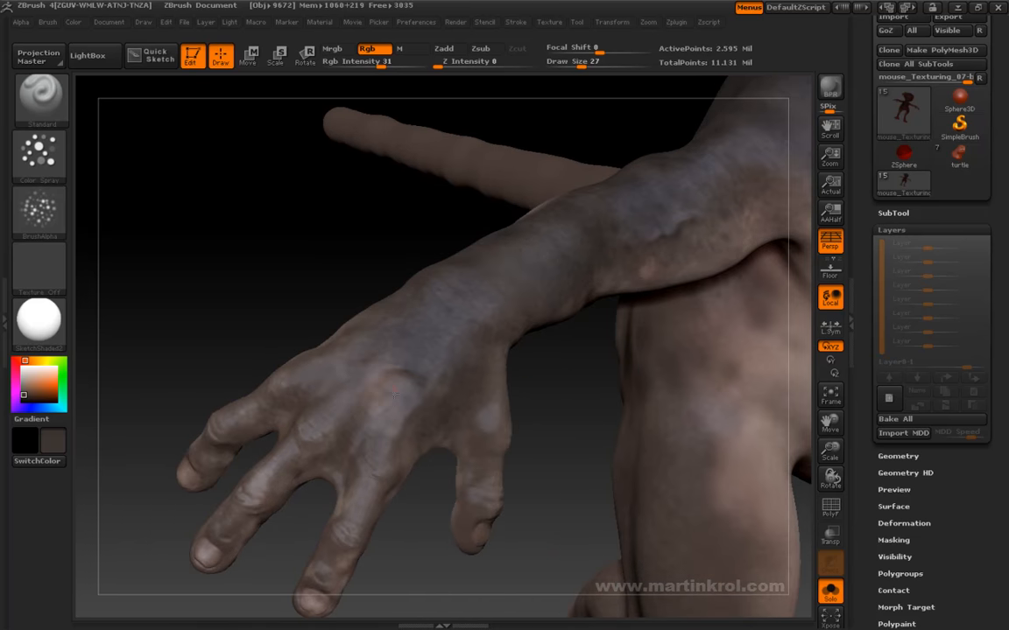
left_click_drag(319, 289, 393, 361, "alt")
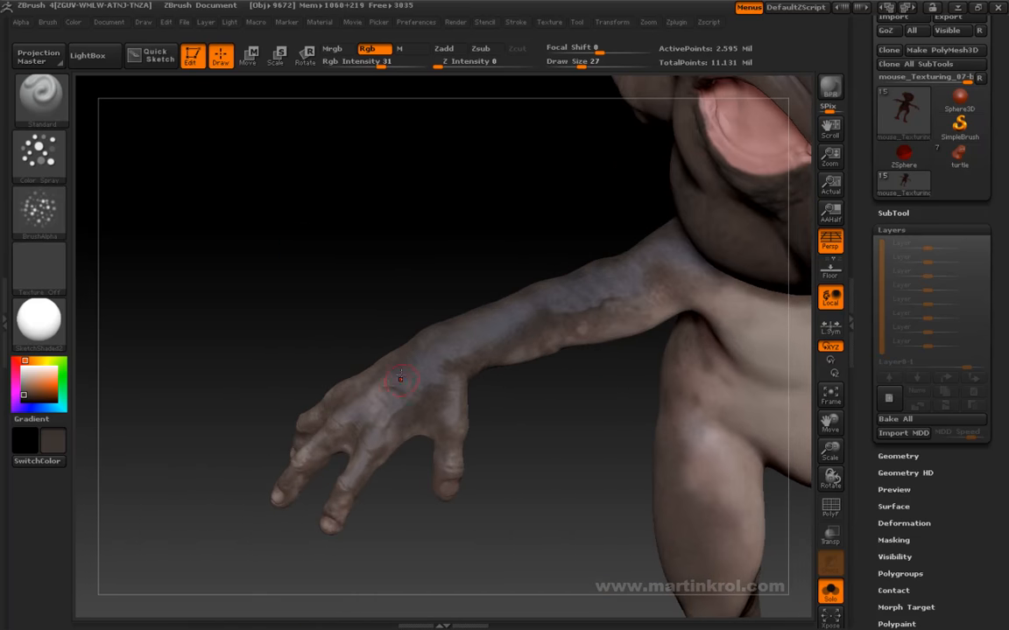
mouse_move(376, 414)
left_mouse_down()
mouse_move(387, 299)
mouse_move(375, 282)
left_mouse_up()
Reduce the brush's draw size to 18 for detail work on the fingers
key("space")
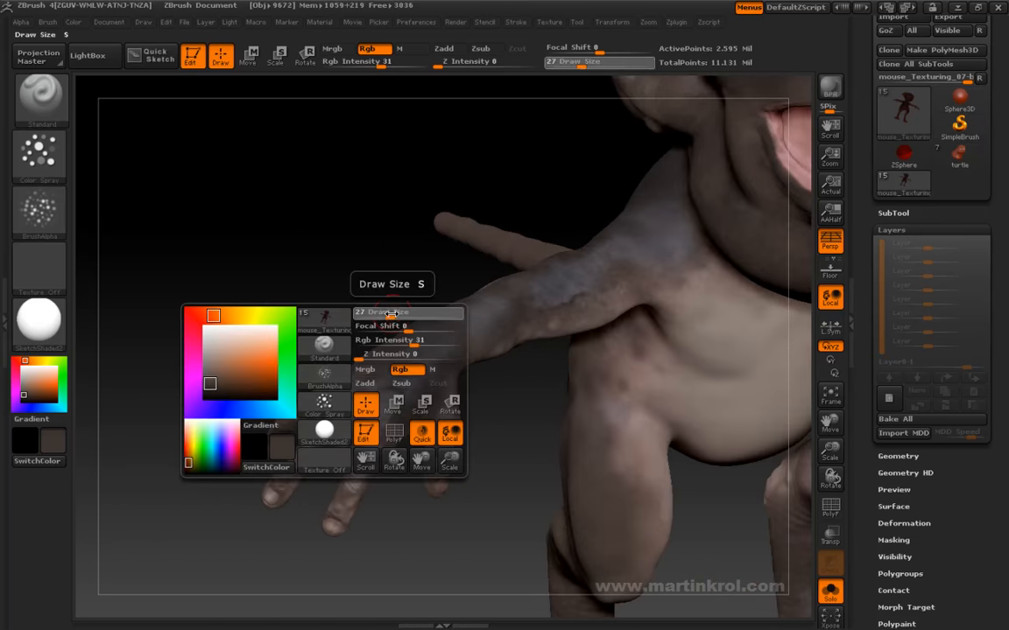
key("f")
left_click_drag(329, 162, 310, 355)
key("f")
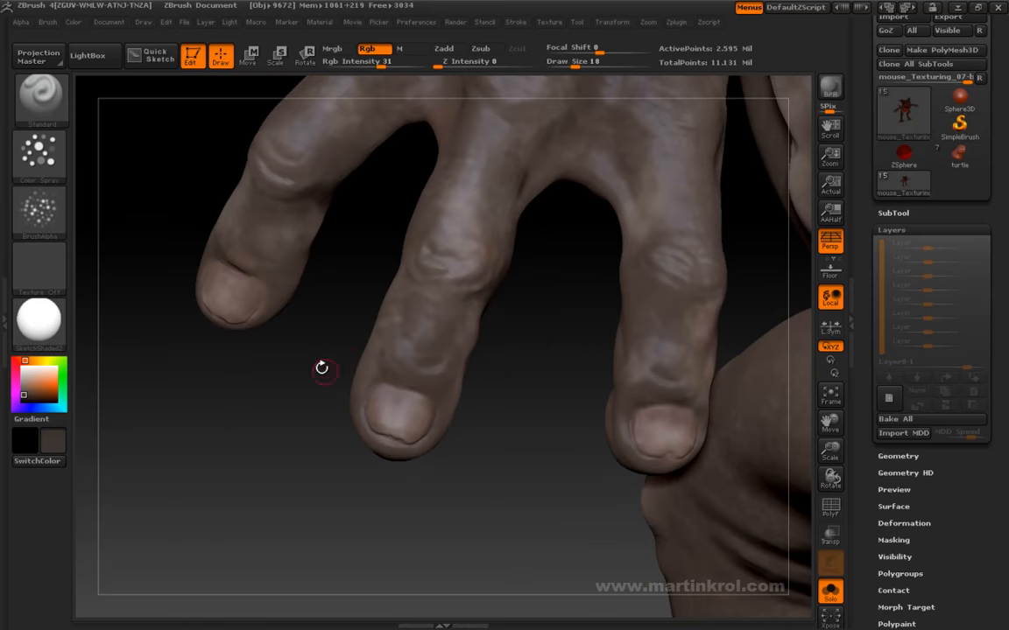
Switch the brush to the Dots stroke and turn its alpha off
left_click_drag(366, 380, 134, 288)
left_click(38, 150)
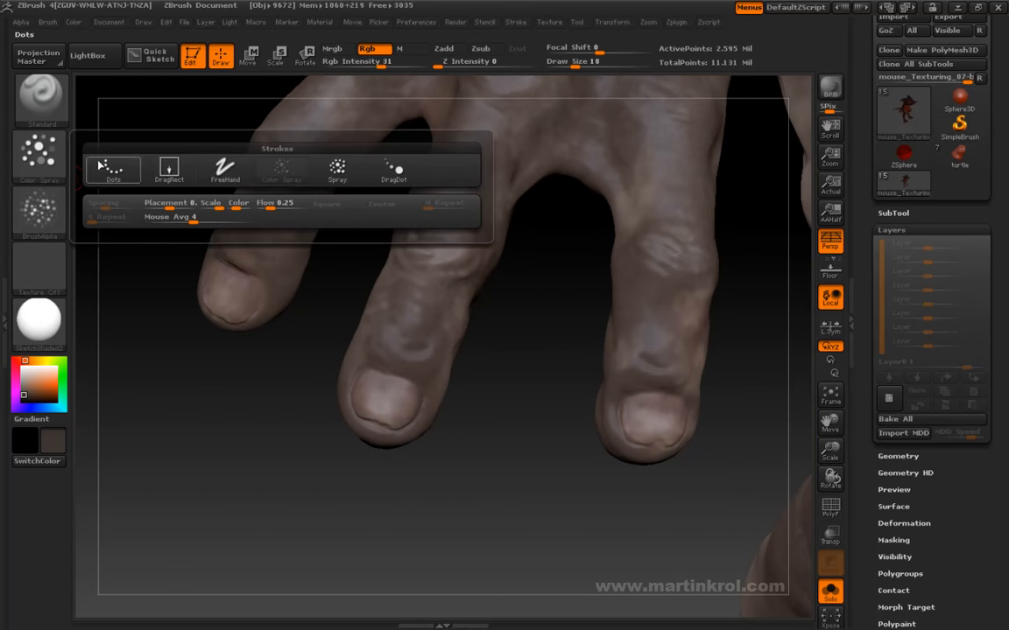
left_click(39, 152)
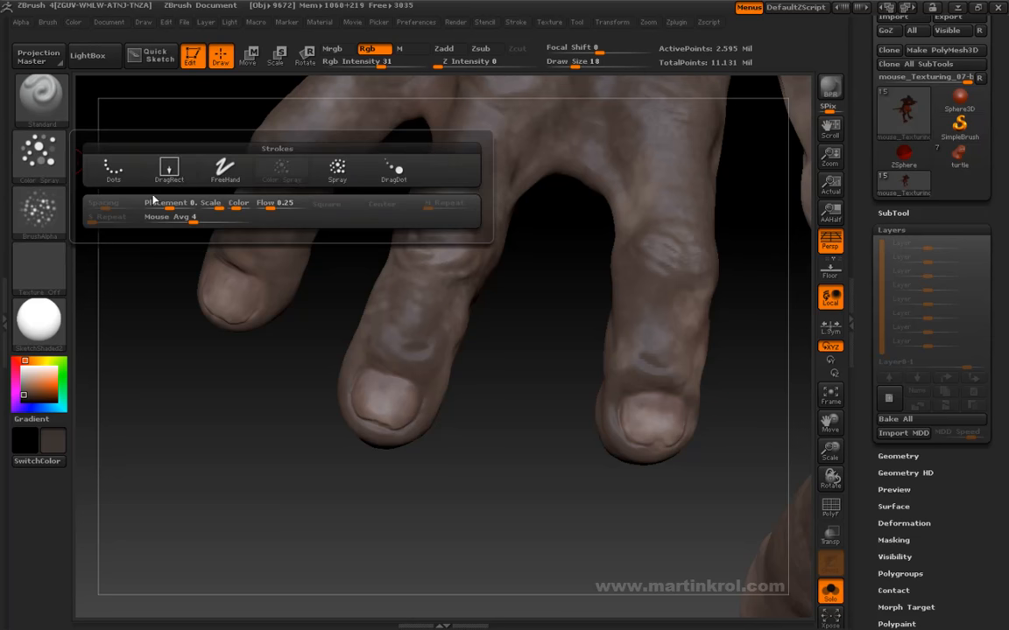
left_click(103, 155)
left_click(23, 223)
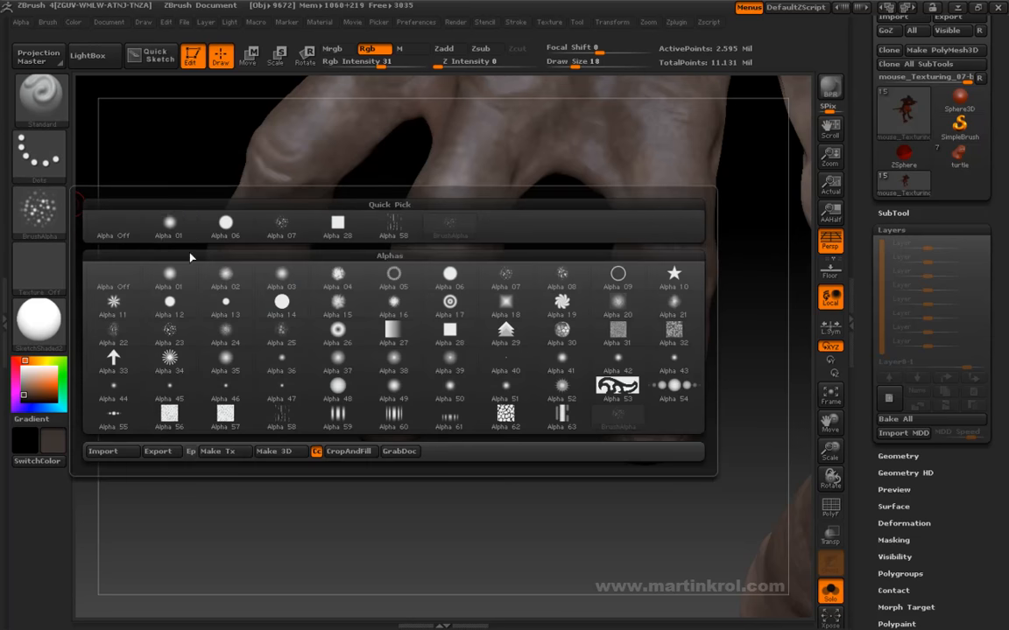
left_click(112, 227)
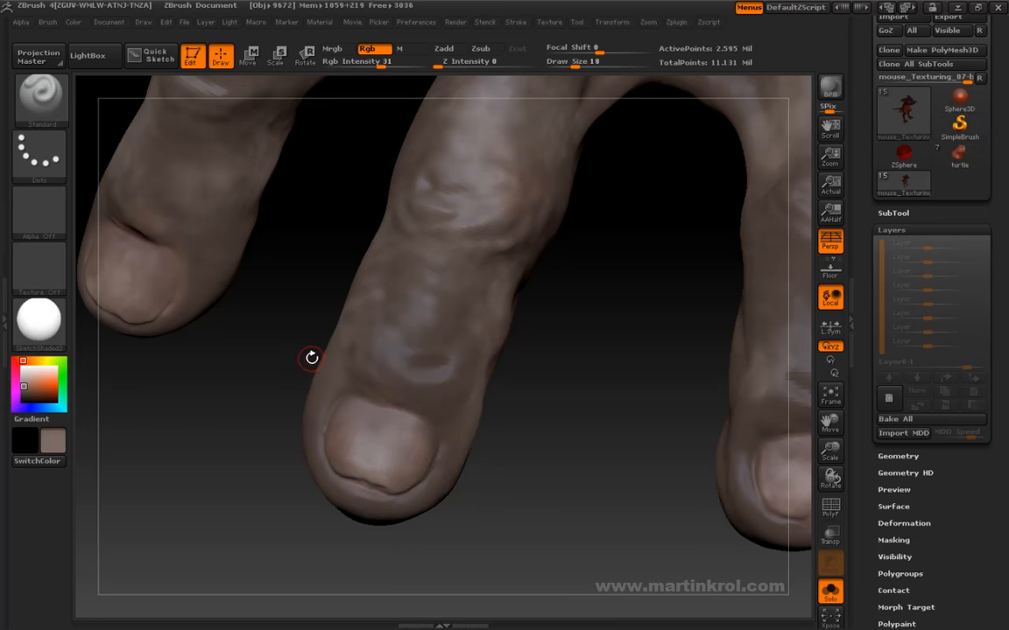
Pick a light grey-beige, reduce the draw size to 10 and paint the free edge of the middle finger's nail
key("space")
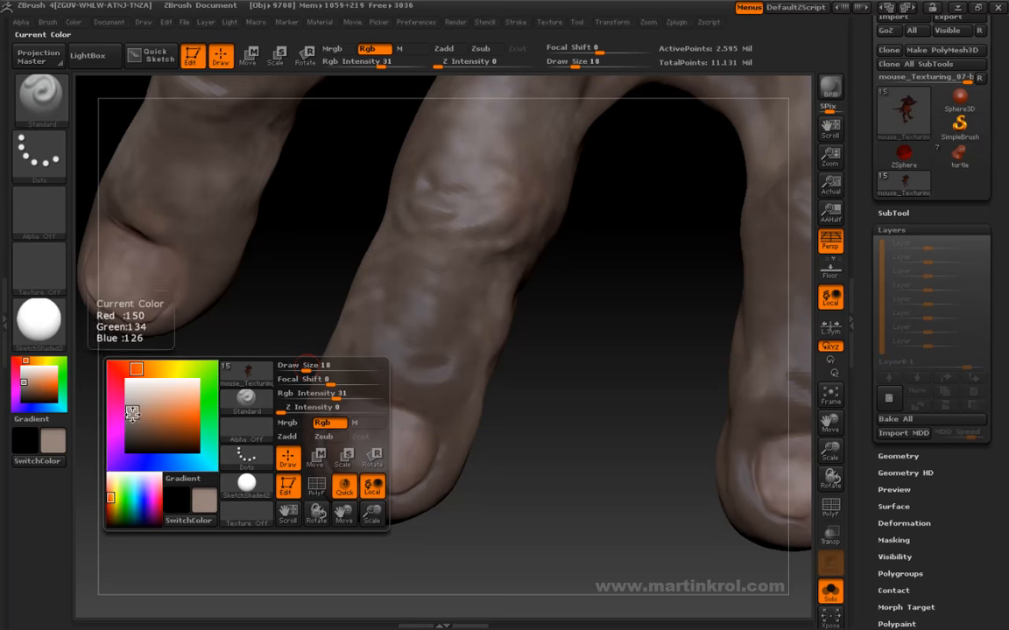
key("space")
left_click_drag(385, 417, 376, 417)
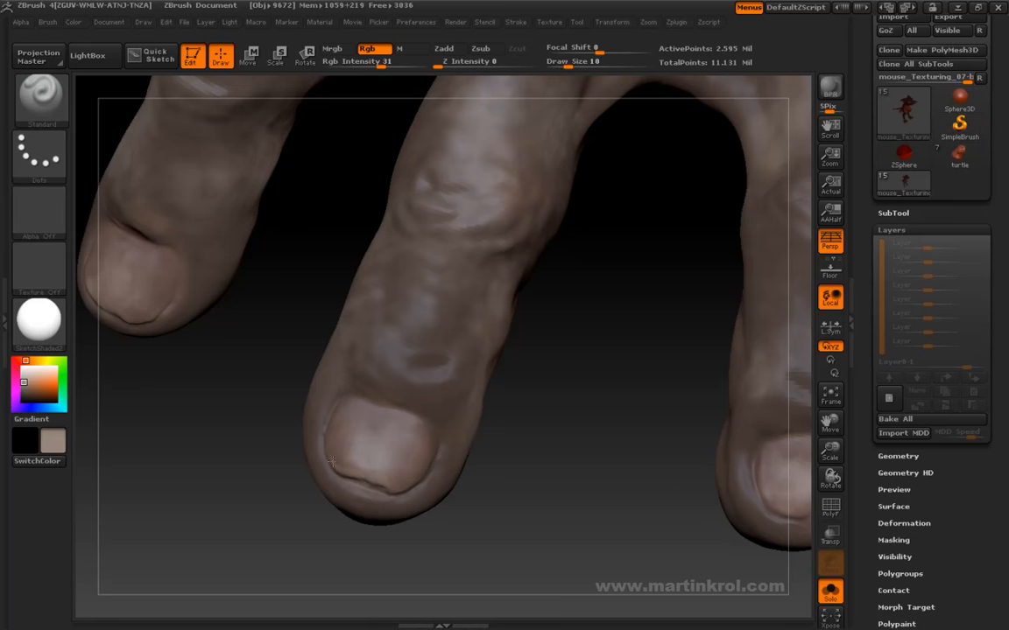
left_click_drag(493, 478, 414, 486)
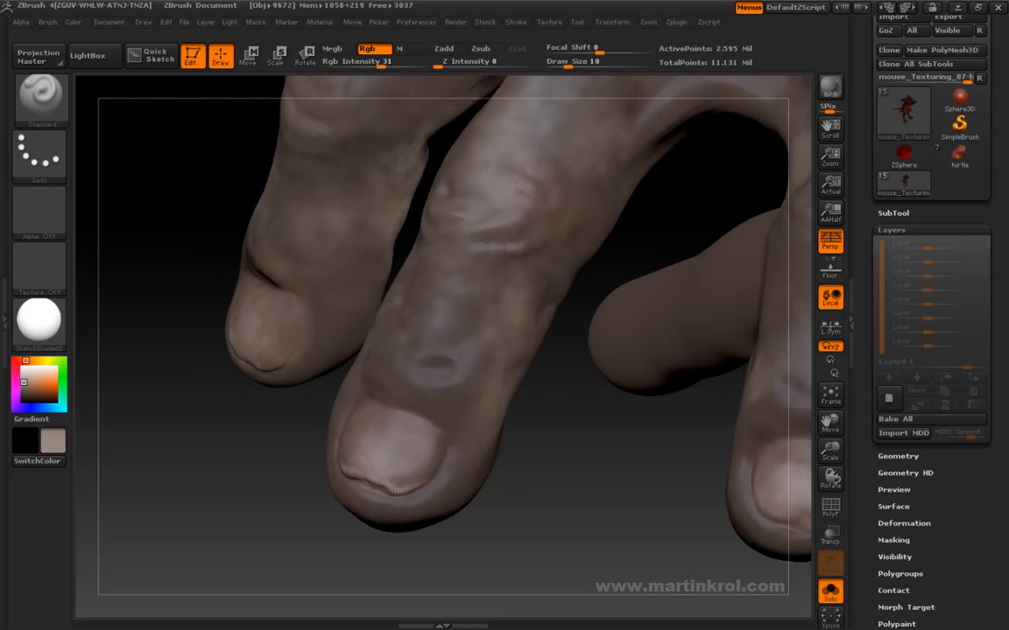
left_click_drag(275, 493, 428, 477)
left_click_drag(573, 457, 425, 482)
left_click_drag(564, 458, 569, 456)
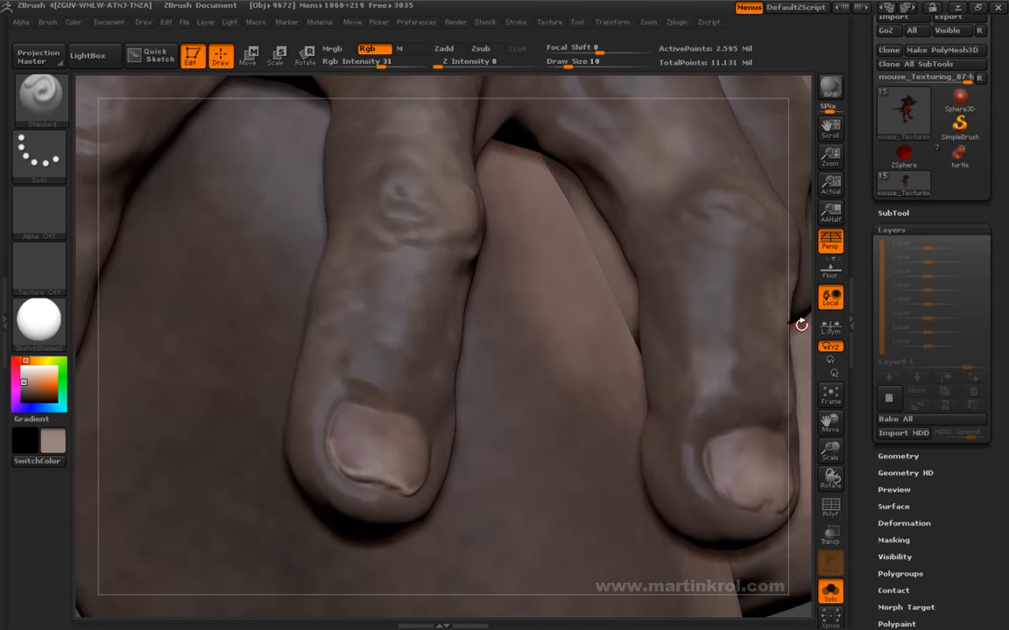
left_click_drag(799, 322, 597, 382)
left_click_drag(249, 409, 346, 464)
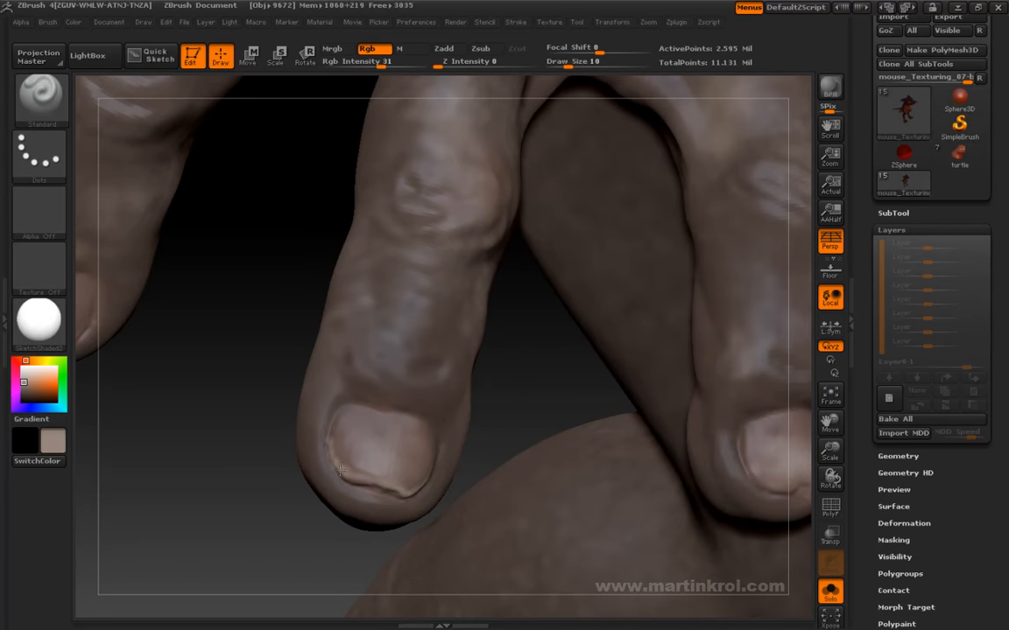
Load Alpha 14 for the brush and set the focal shift to -32
left_click(42, 194)
left_click(280, 302)
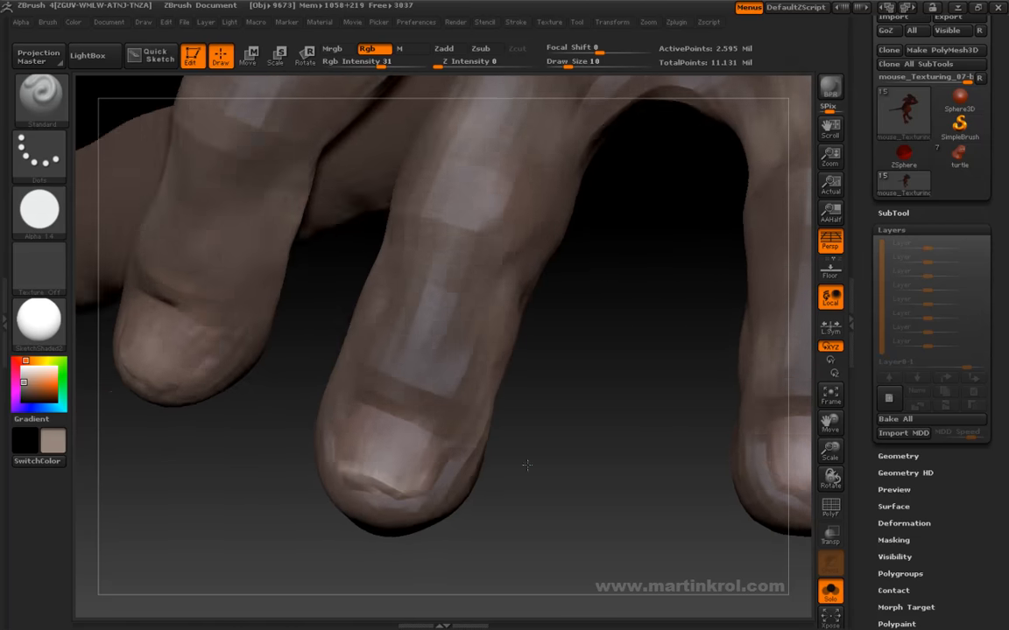
key("space")
left_click_drag(501, 385, 485, 386)
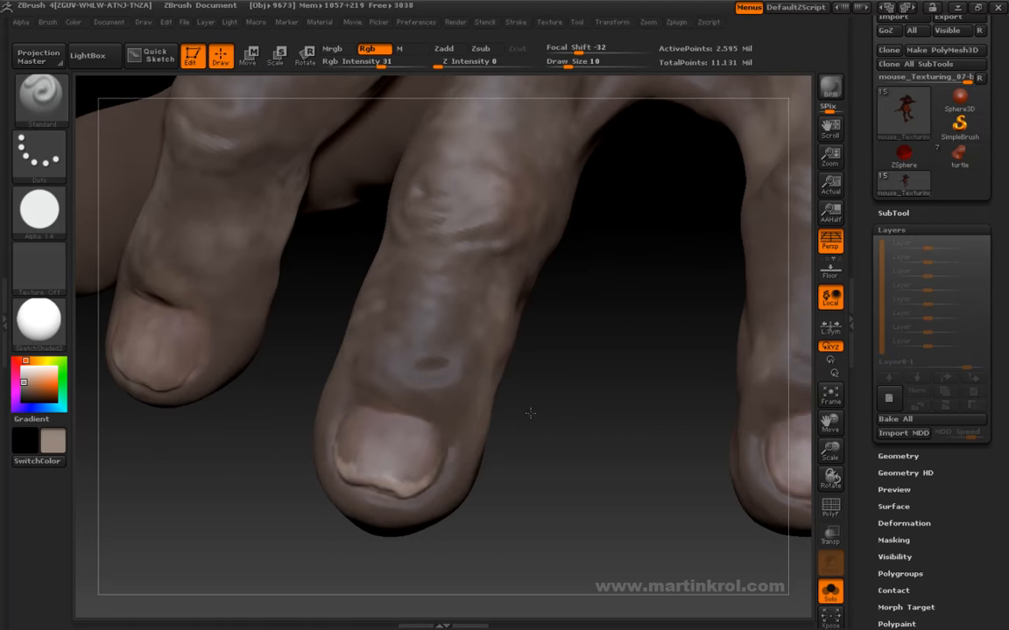
Set the draw size to 31 and lighten the surface of the middle finger's nail
key("space")
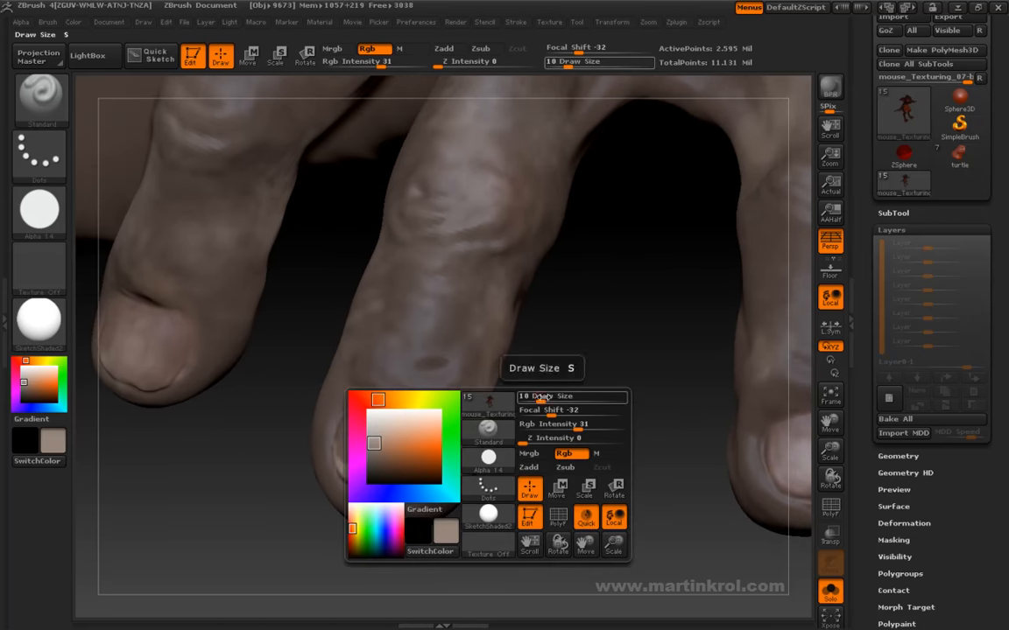
left_click_drag(530, 385, 560, 385)
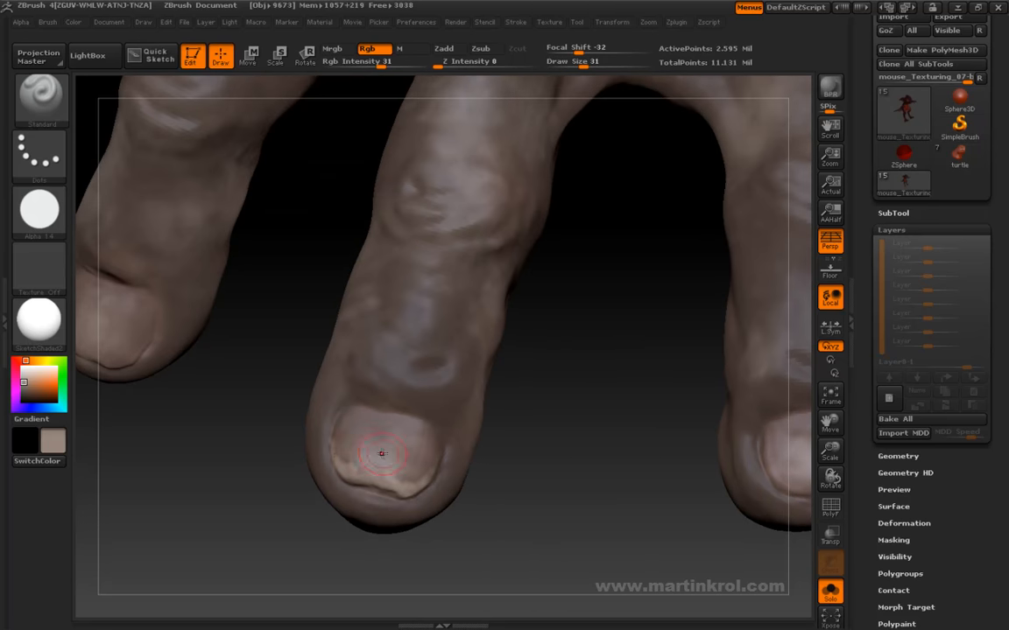
mouse_move(366, 454)
left_mouse_down()
mouse_move(392, 421)
mouse_move(396, 475)
mouse_move(379, 413)
left_mouse_up()
left_click_drag(496, 425, 370, 389)
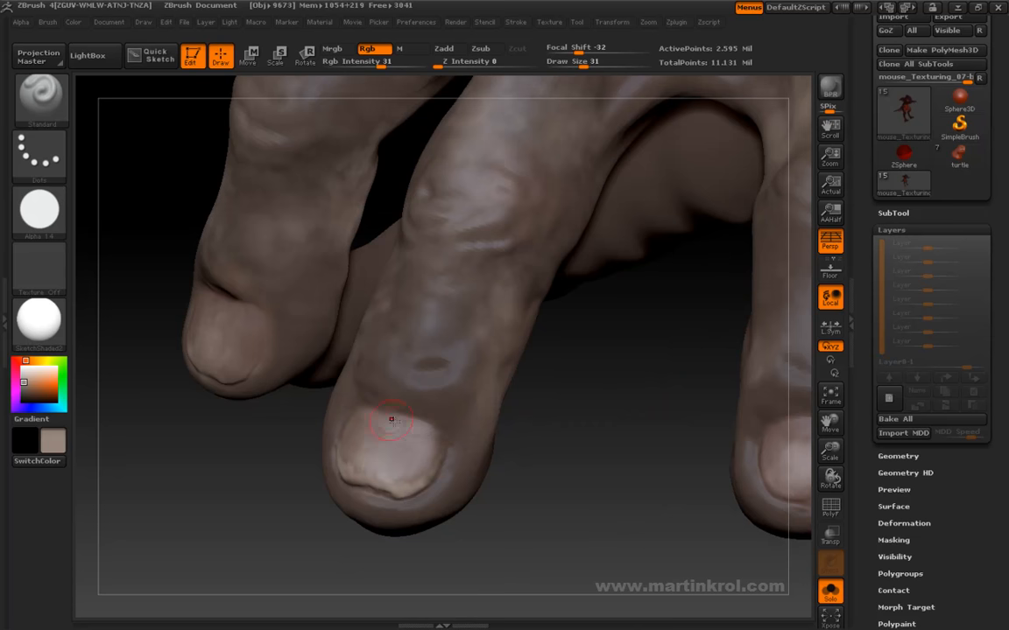
left_click_drag(608, 495, 426, 443, "alt")
left_click_drag(463, 495, 435, 504, "alt")
left_click_drag(582, 484, 520, 476)
mouse_move(411, 543)
left_mouse_down("alt")
mouse_move(381, 441)
mouse_move(520, 491)
mouse_move(414, 462)
mouse_move(445, 492)
left_mouse_up("alt")
mouse_move(389, 438)
left_mouse_down()
mouse_move(540, 454)
mouse_move(608, 486)
mouse_move(548, 451)
mouse_move(592, 437)
mouse_move(583, 419)
left_mouse_up()
Reduce the brush's draw size and add a new layer to the model
key("space")
left_click_drag(645, 424, 633, 420)
left_click_drag(691, 355, 736, 391, "alt")
left_click(890, 400)
Choose a greyish green at draw size 10 and paint a thin line along the index fingernail's lower edge
mouse_move(695, 414)
left_mouse_down()
mouse_move(462, 412)
mouse_move(375, 423)
mouse_move(342, 396)
mouse_move(432, 440)
mouse_move(390, 426)
left_mouse_up()
key("space")
left_click(338, 429)
key("space")
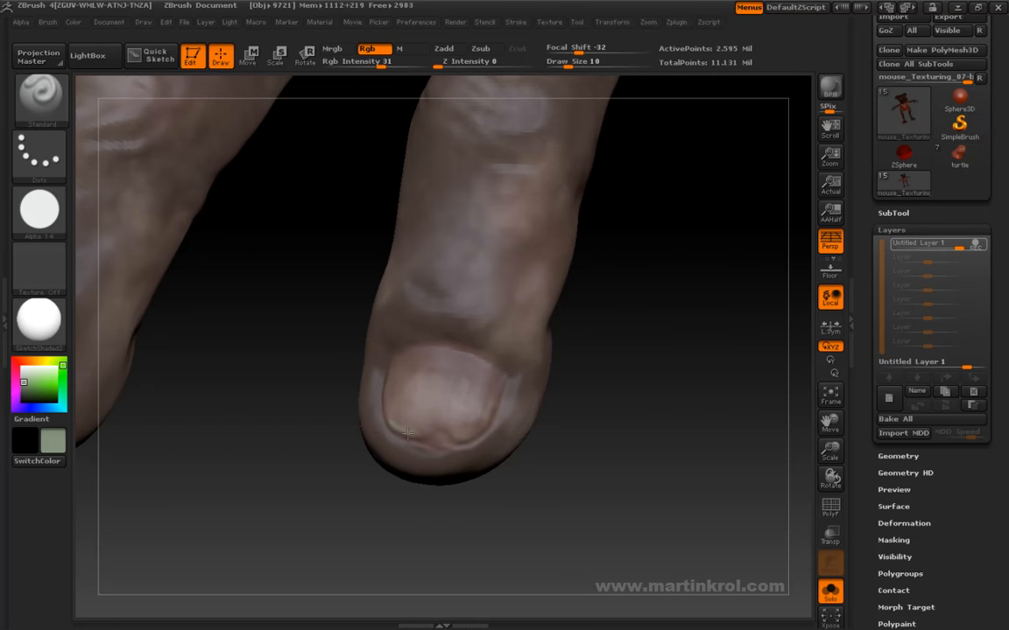
mouse_move(590, 480)
left_mouse_down()
mouse_move(604, 485)
mouse_move(577, 457)
mouse_move(498, 436)
mouse_move(281, 468)
left_mouse_up()
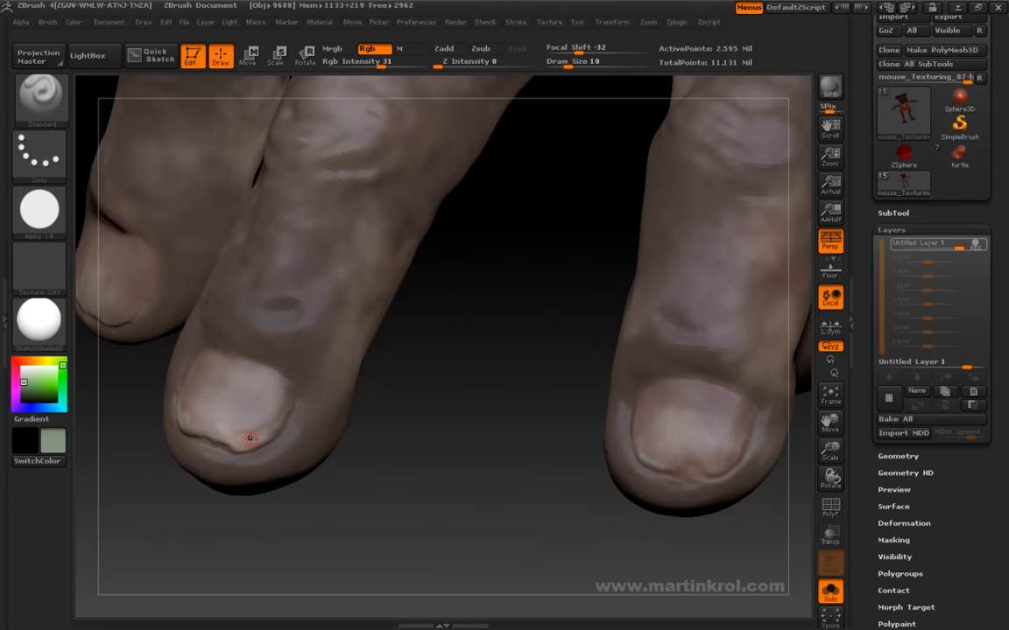
Sample the middle fingernail's colour, shift it to a yellowish tan and paint it along the index fingernail's edge
key("c")
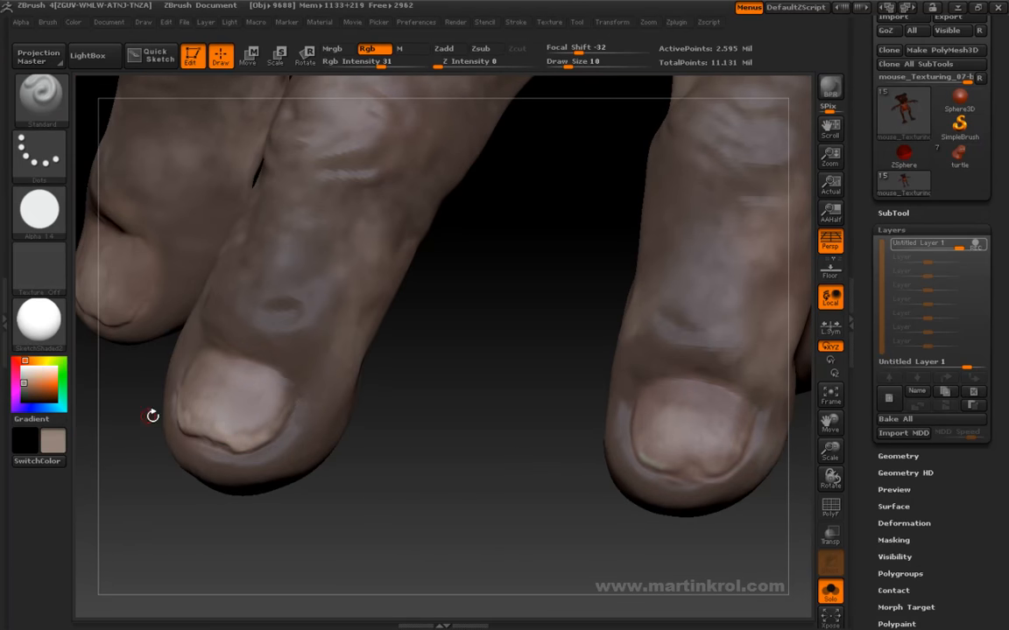
key("space")
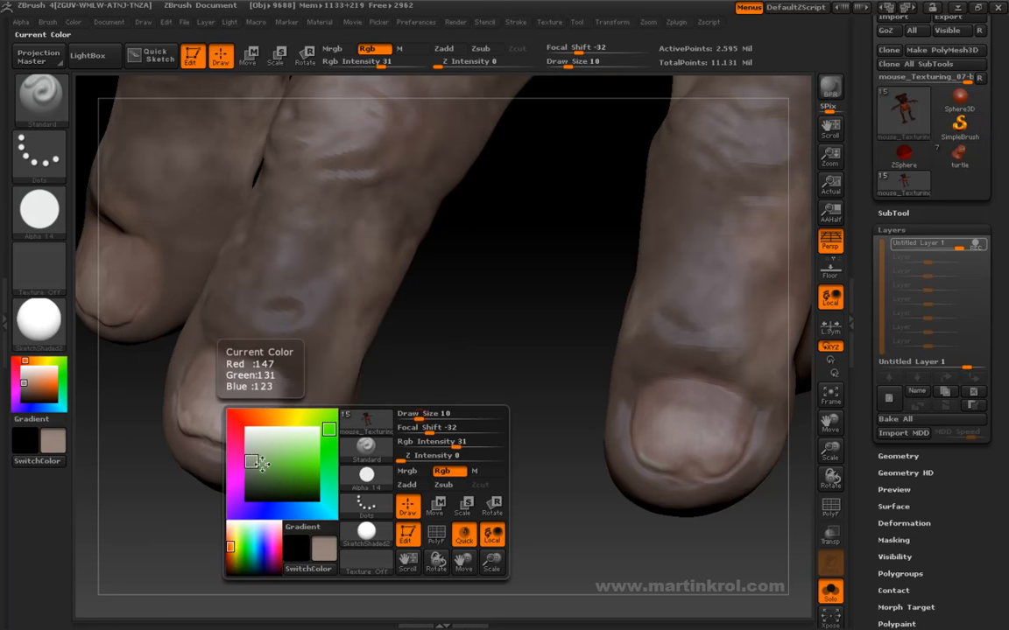
key("space")
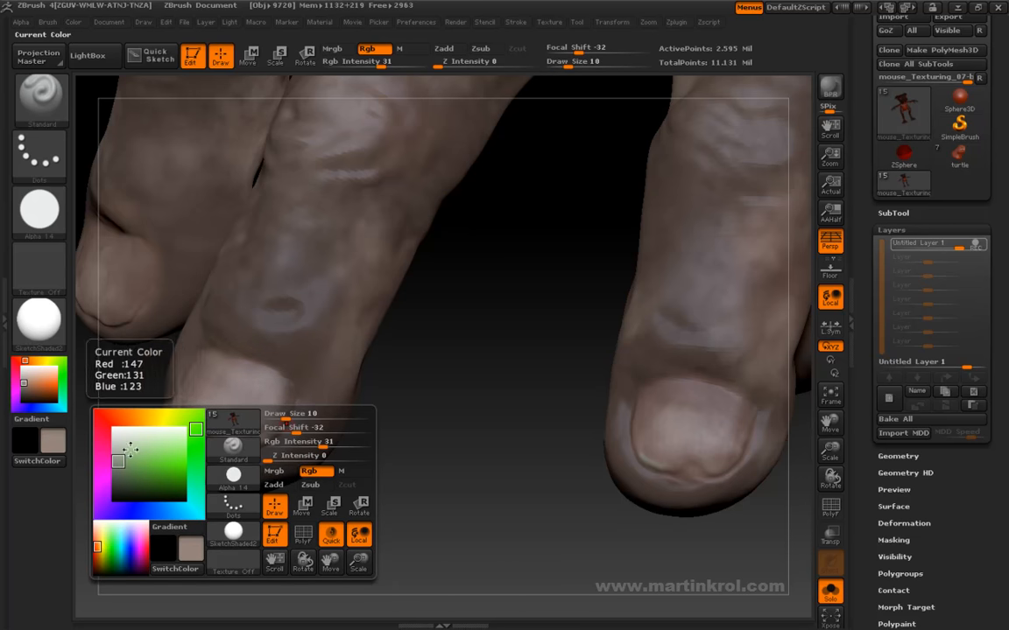
left_click(143, 417)
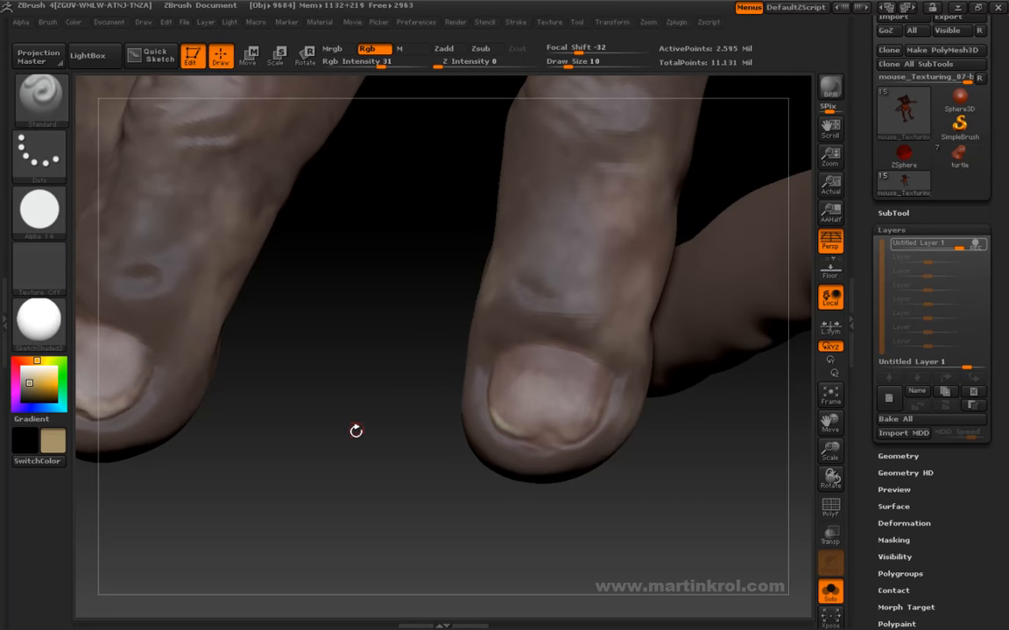
Change the paint colour to a lighter, pinkish beige and paint along the index fingernail's free edge
key("space")
left_click_drag(258, 463, 249, 458)
left_click_drag(268, 419, 256, 418)
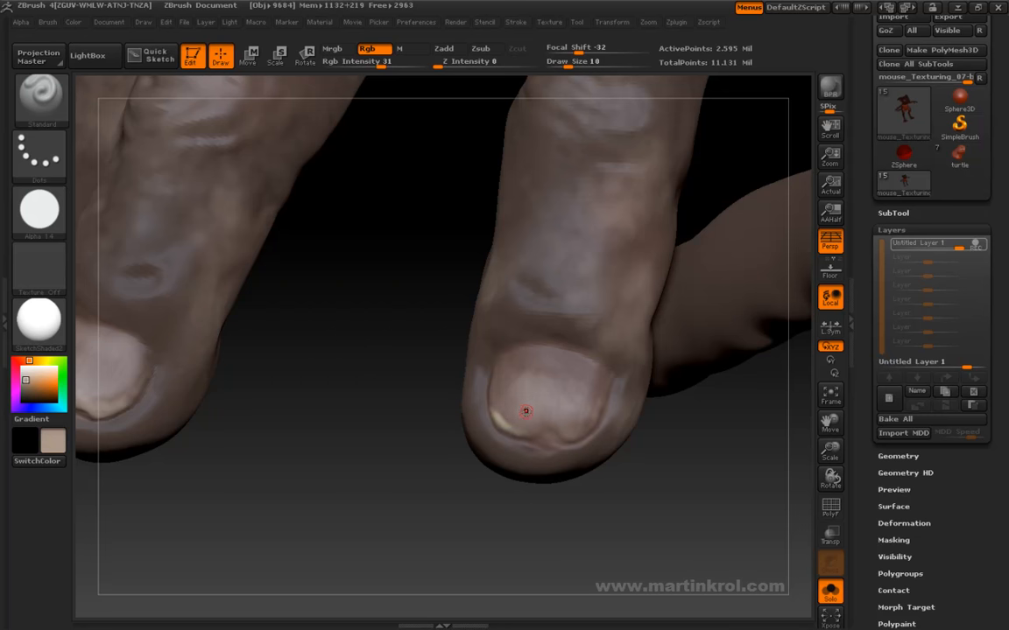
Sample a grey-brown from the finger, set the draw size to 23 and paint around the index fingernail, undoing the last stroke
key("c")
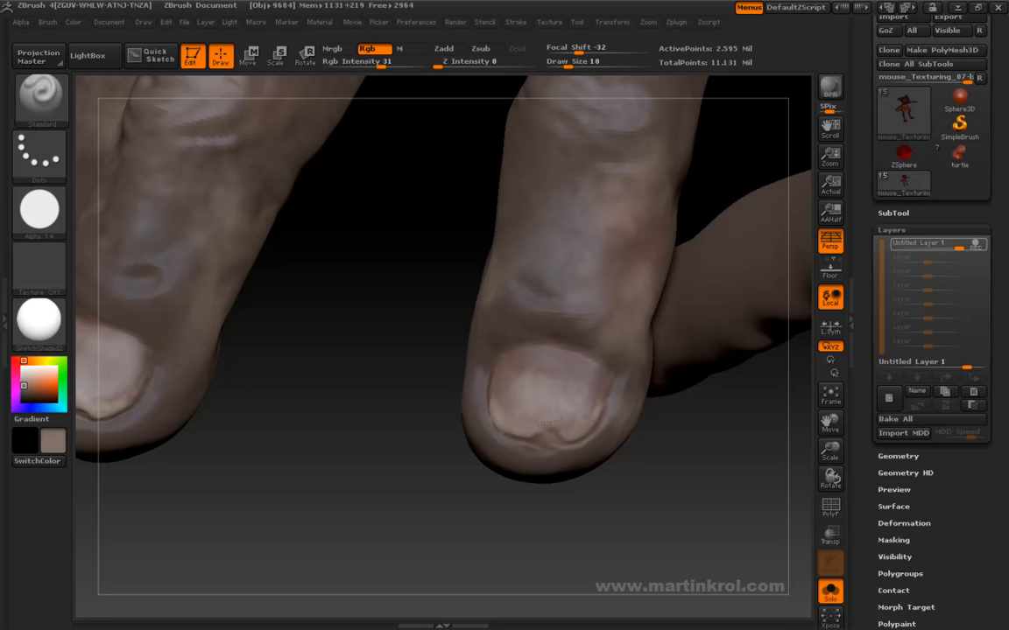
key("space")
left_click_drag(599, 335, 611, 333)
left_click_drag(410, 282, 492, 355)
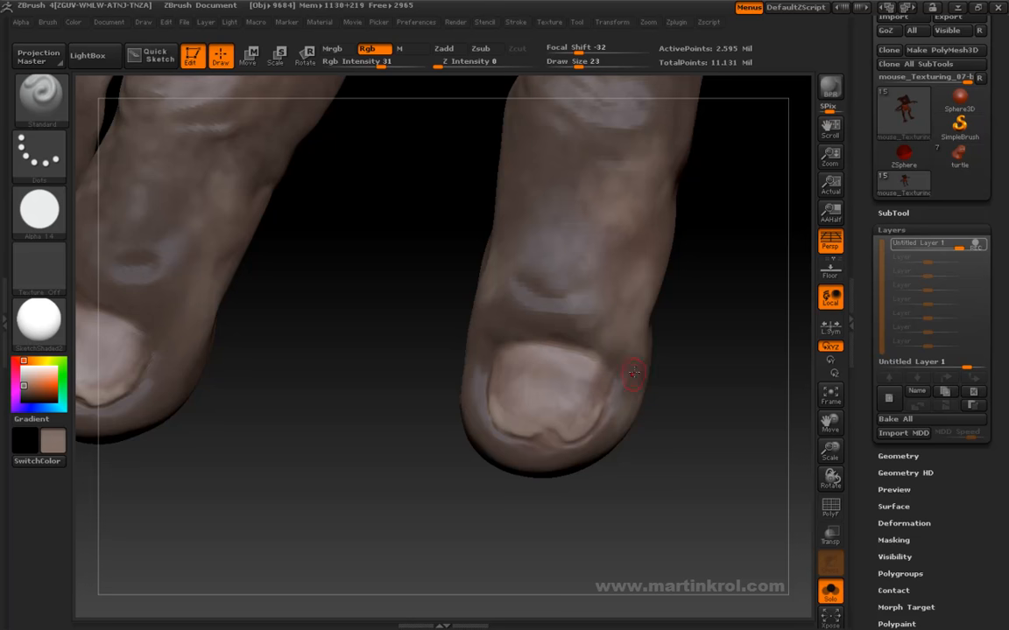
left_click_drag(666, 326, 712, 360)
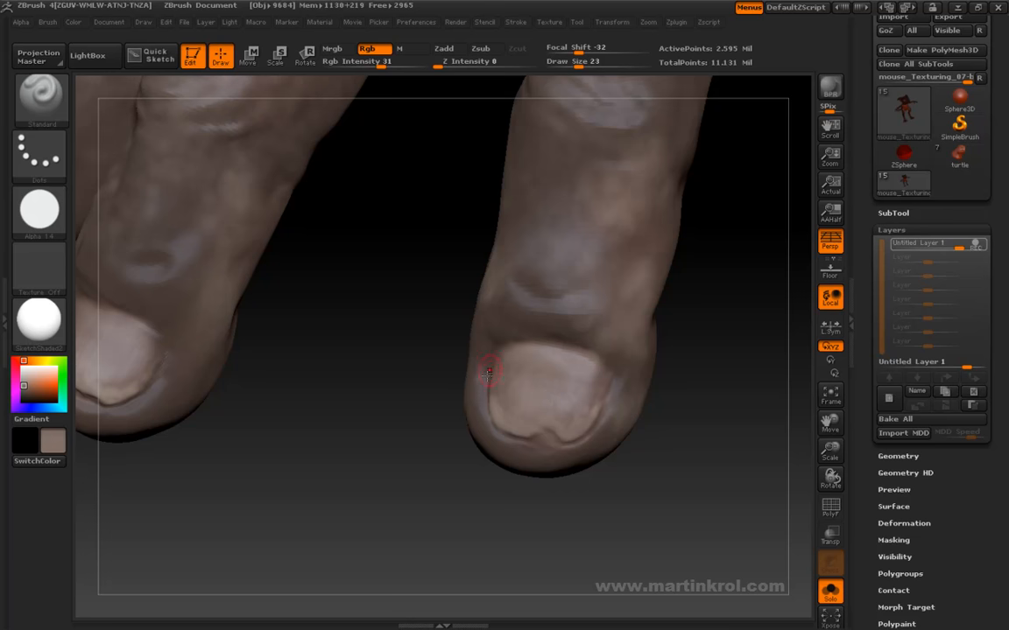
key("ctrl+z")
Choose a near-black paint colour and reduce the draw size to 19 for the index fingertip
left_click_drag(653, 552, 651, 423, "alt")
left_click_drag(426, 419, 414, 460)
left_click_drag(496, 458, 566, 437, "alt")
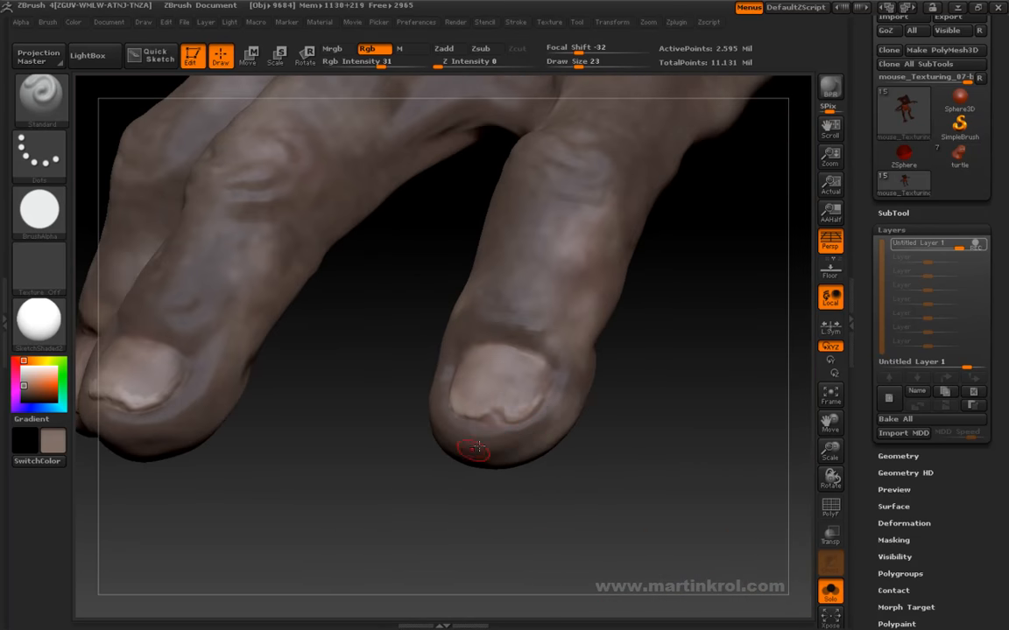
left_click_drag(335, 445, 354, 460)
left_click(23, 396)
left_click_drag(23, 396, 23, 399)
key("space")
left_click_drag(508, 420, 505, 422)
left_click_drag(418, 461, 398, 464, "alt")
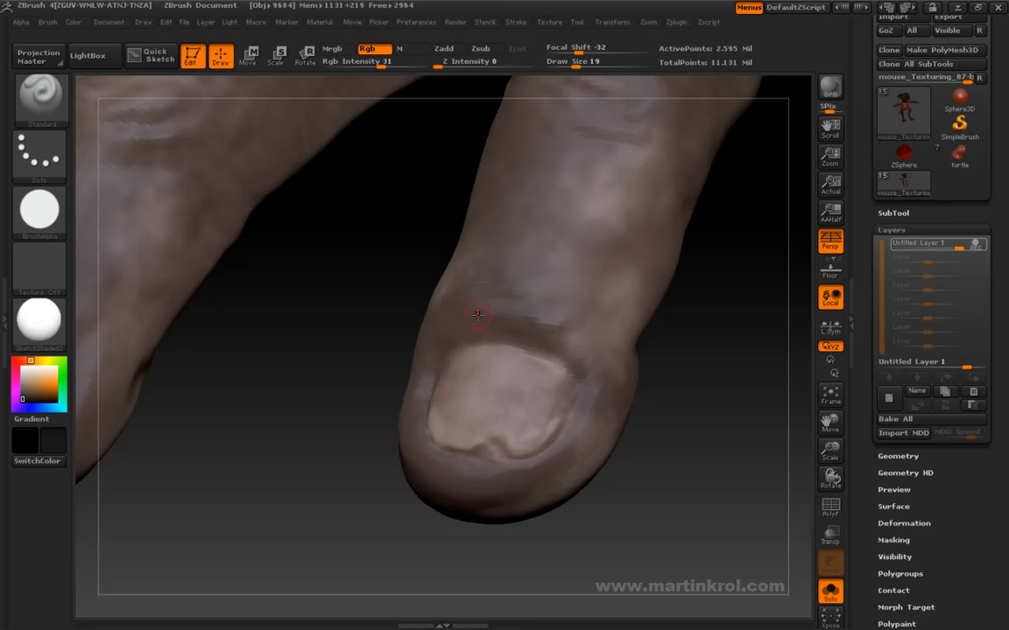
Sample the skin tone at the index fingertip and darken it to a deep brown
key("c")
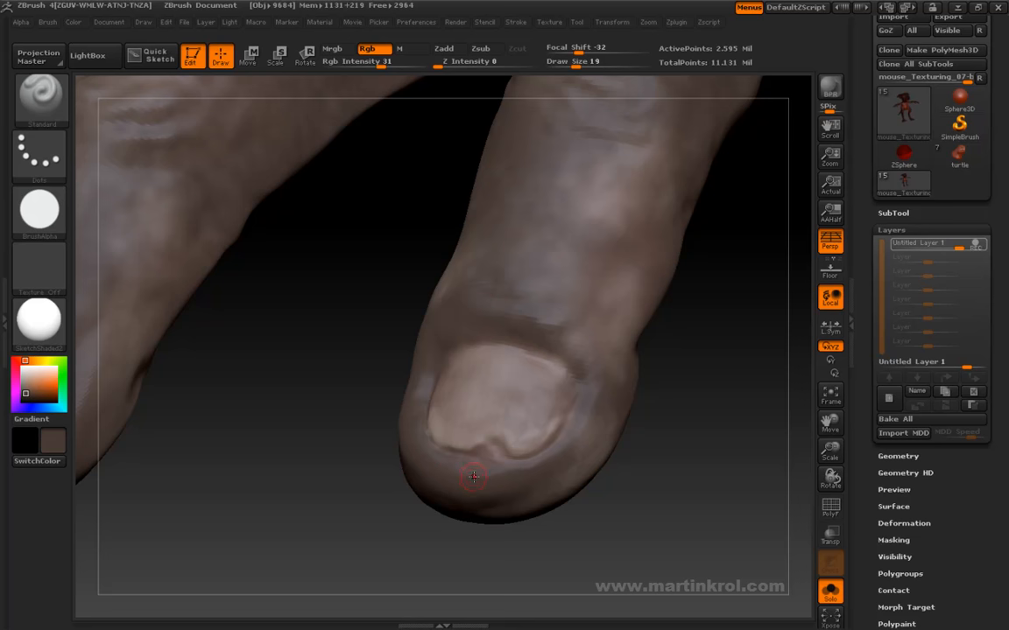
key("space")
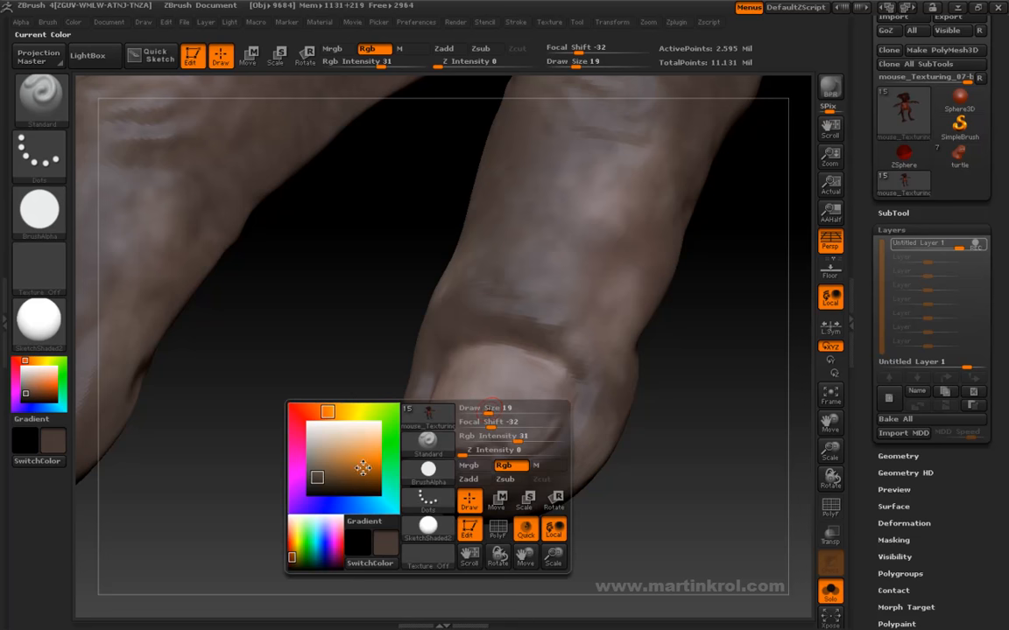
left_click(315, 483)
left_click_drag(355, 506, 422, 470, "alt")
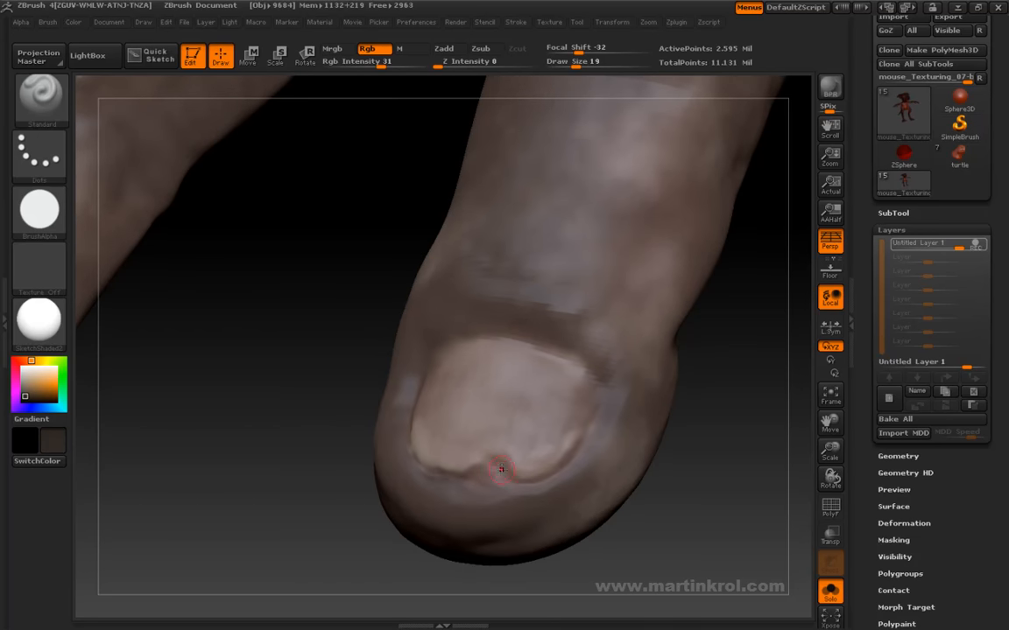
Set the draw size to 16 and paint a dark line beneath the index fingernail's free edge
key("space")
left_click_drag(496, 468, 487, 469)
left_click_drag(293, 372, 390, 414)
left_click_drag(414, 450, 395, 435)
left_click_drag(342, 460, 496, 392)
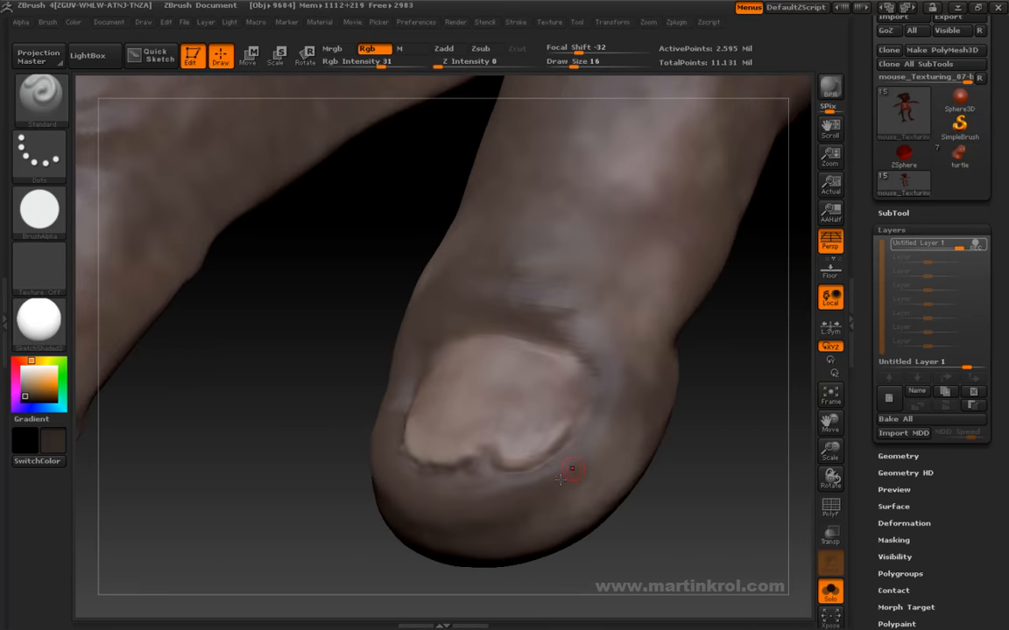
Increase the draw size to 42 and shade the skin around the index fingernail with the dark brown
key("space")
left_click_drag(612, 356, 608, 383)
left_click_drag(595, 428, 692, 368)
key("space")
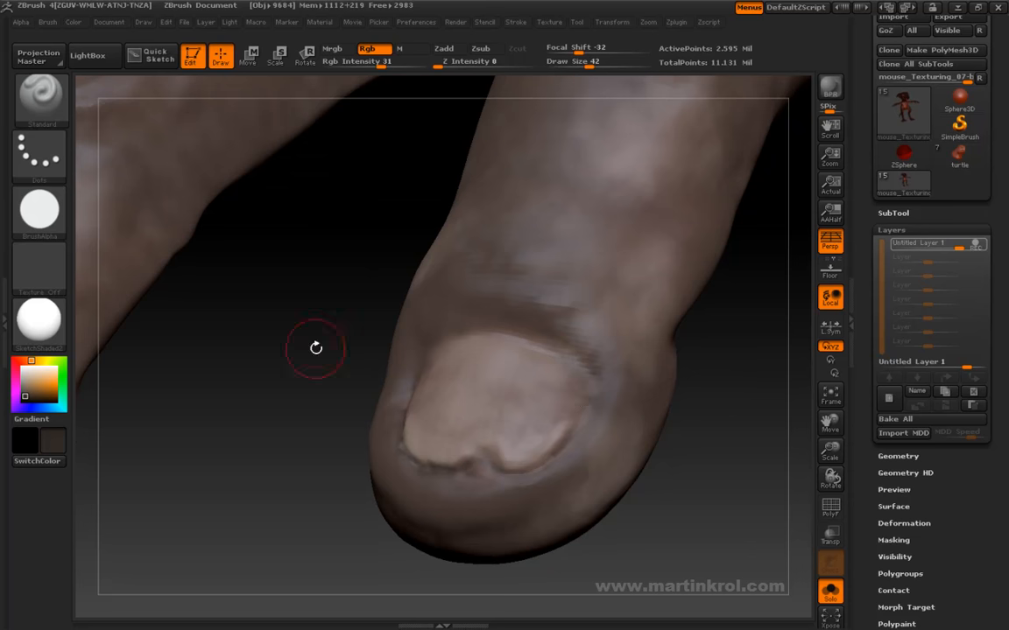
left_click_drag(316, 349, 432, 379)
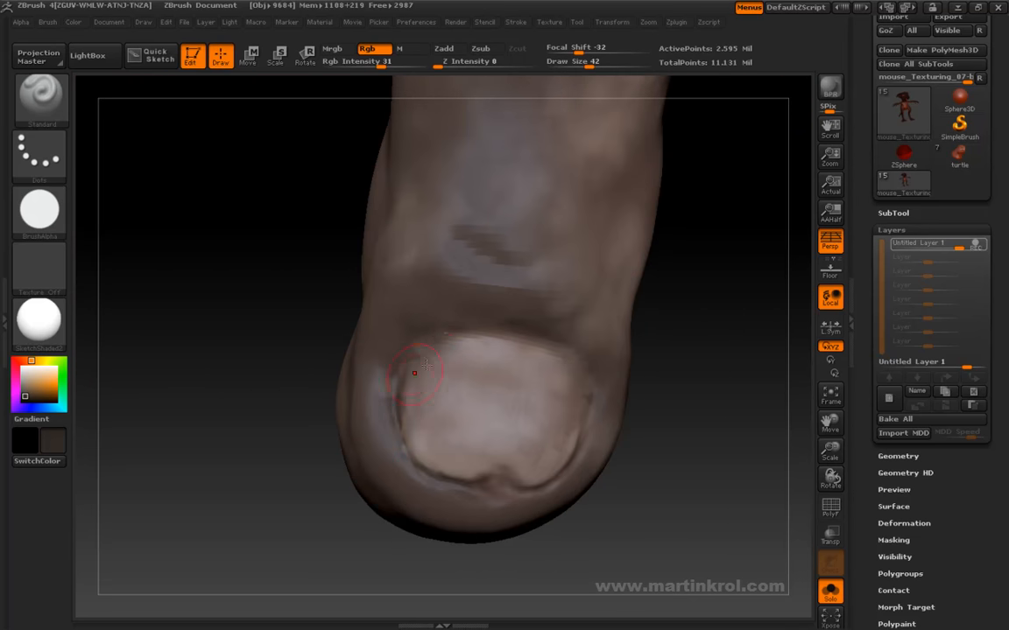
left_click_drag(638, 399, 543, 364)
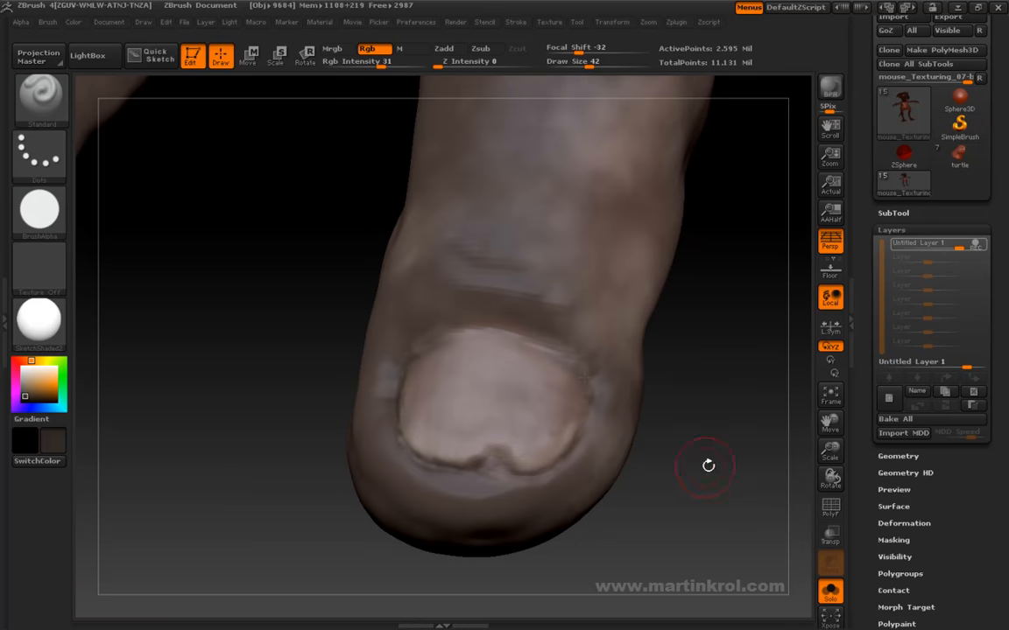
left_click_drag(717, 467, 534, 347)
Check the painted nails on the whole hand, and reduce the draw size to 19 for the middle fingernail
left_click_drag(613, 385, 561, 466)
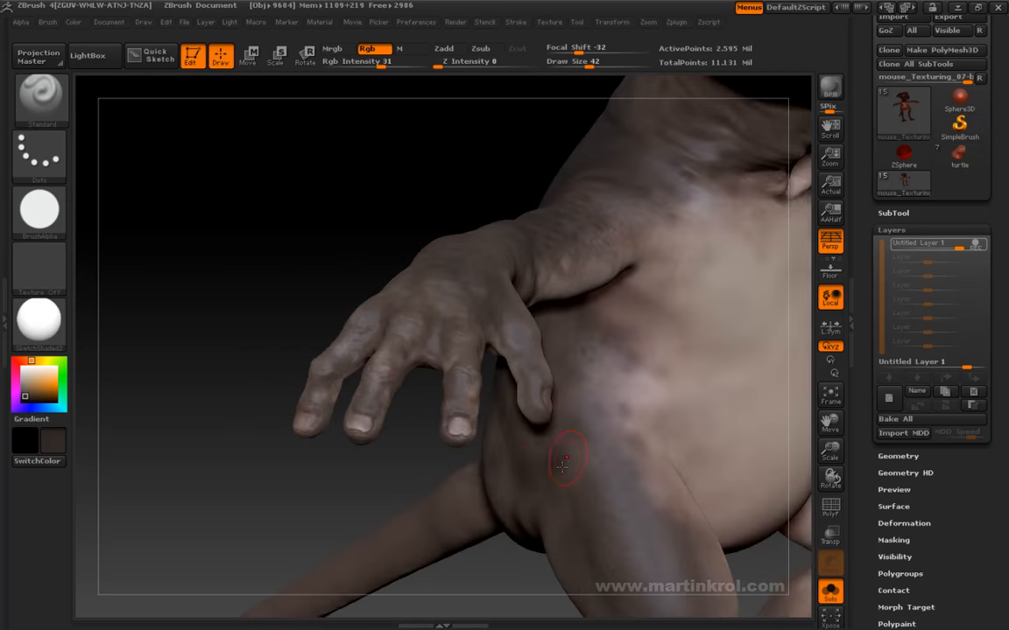
mouse_move(365, 453)
left_mouse_down()
mouse_move(356, 486)
mouse_move(461, 532)
mouse_move(613, 489)
left_mouse_up()
mouse_move(674, 293)
left_mouse_down()
mouse_move(727, 360)
mouse_move(518, 373)
left_mouse_up()
mouse_move(241, 506)
left_mouse_down()
mouse_move(401, 473)
mouse_move(389, 471)
mouse_move(565, 407)
mouse_move(555, 389)
left_mouse_up()
key("space")
key("space")
mouse_move(556, 394)
left_mouse_down()
mouse_move(590, 421)
mouse_move(573, 404)
left_mouse_up()
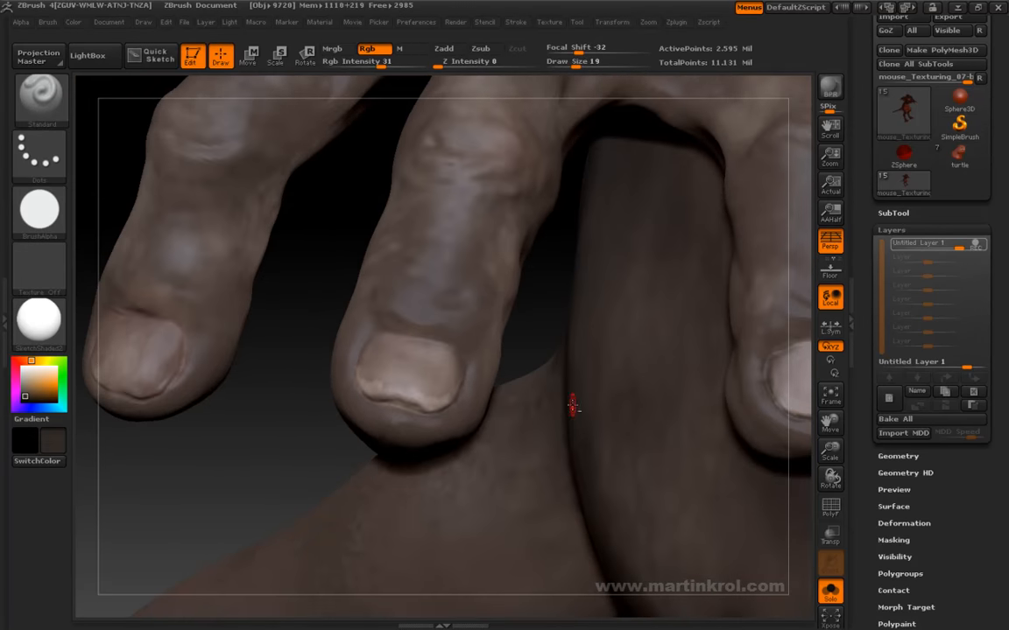
Set the draw size to 9 and paint a dark line beneath the middle fingernail's free edge
left_click_drag(536, 316, 517, 378, "alt")
left_click_drag(322, 395, 357, 401)
key("space")
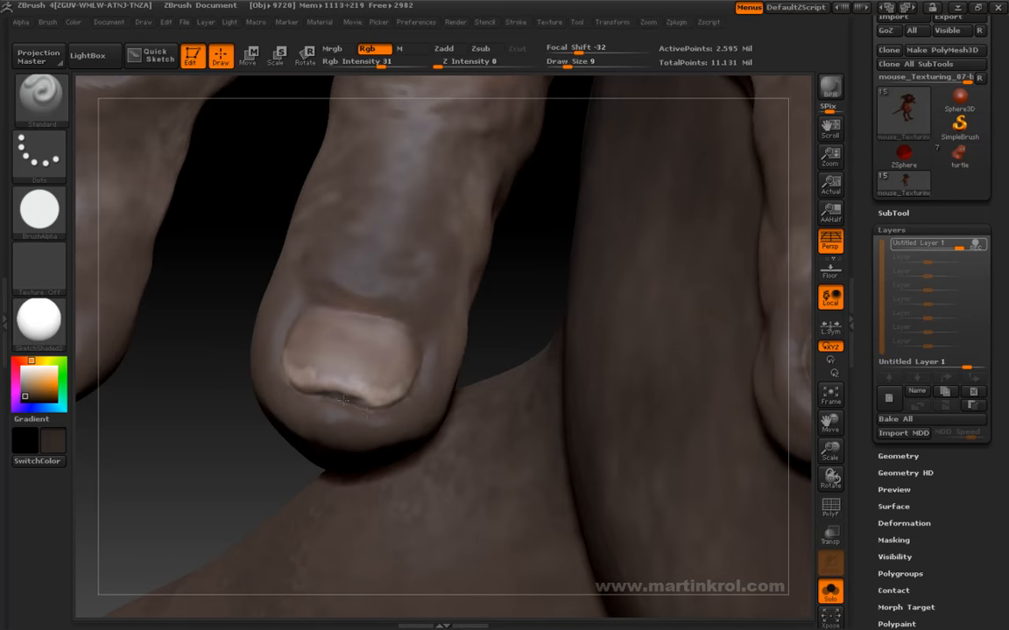
left_click_drag(467, 287, 452, 376)
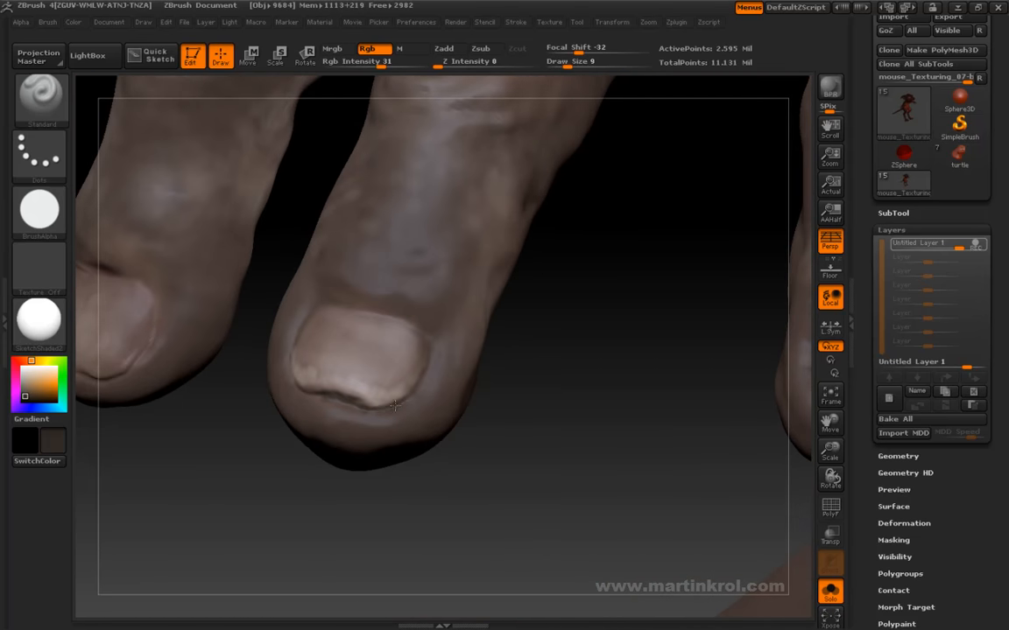
Increase the draw size to 30 and shade the skin around the middle fingernail with the dark brown
key("space")
left_click_drag(359, 308, 379, 310)
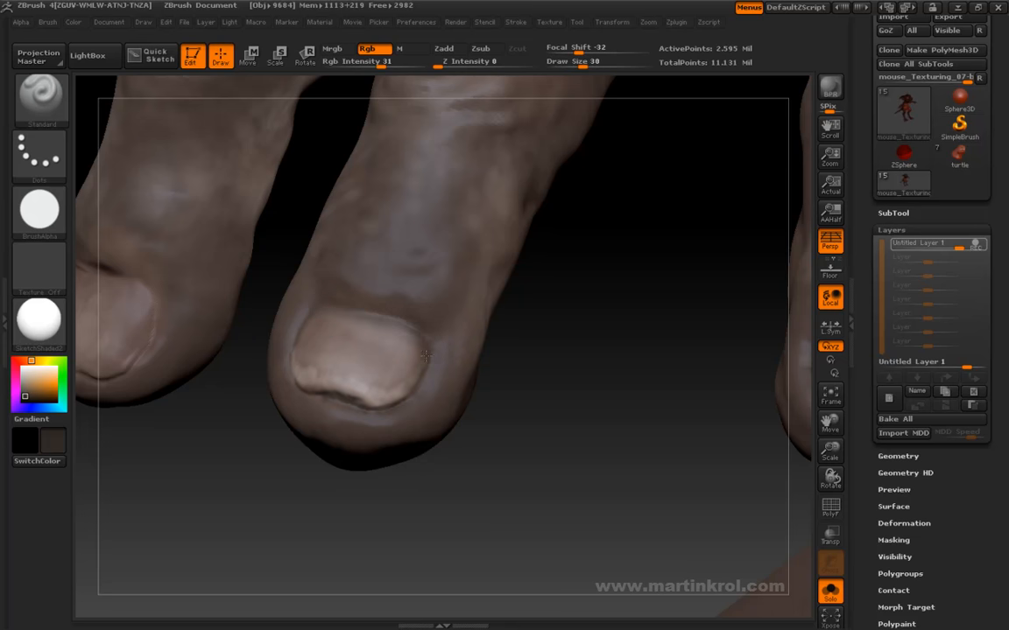
left_click_drag(419, 372, 305, 306)
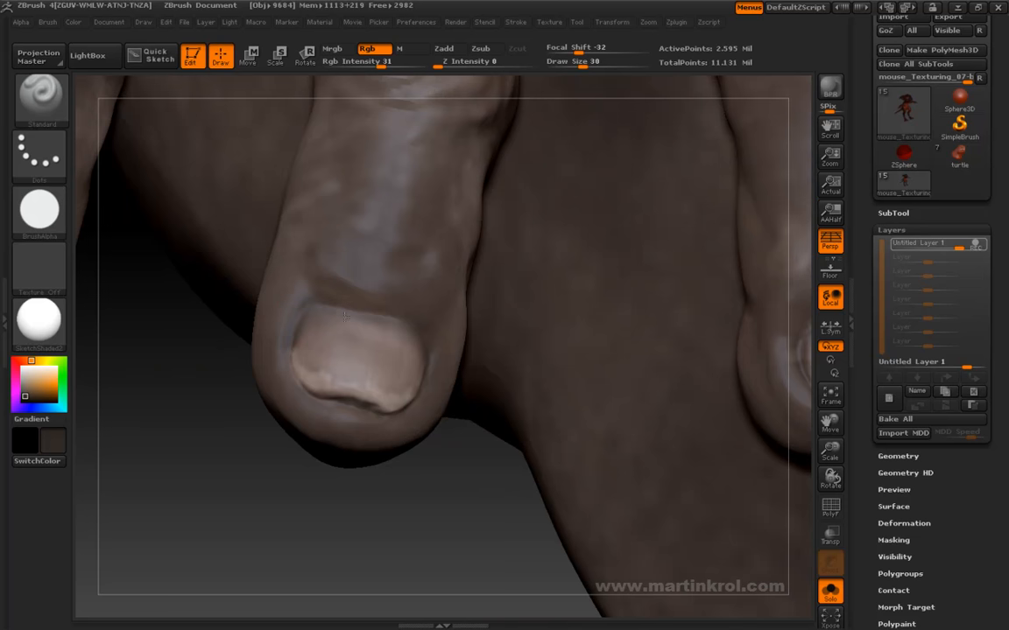
mouse_move(280, 352)
left_mouse_down()
mouse_move(264, 390)
mouse_move(294, 467)
left_mouse_up()
Refine the dark line under the middle fingernail's ragged edge with draw sizes of 12 and 7
key("space")
left_click_drag(360, 382, 344, 383)
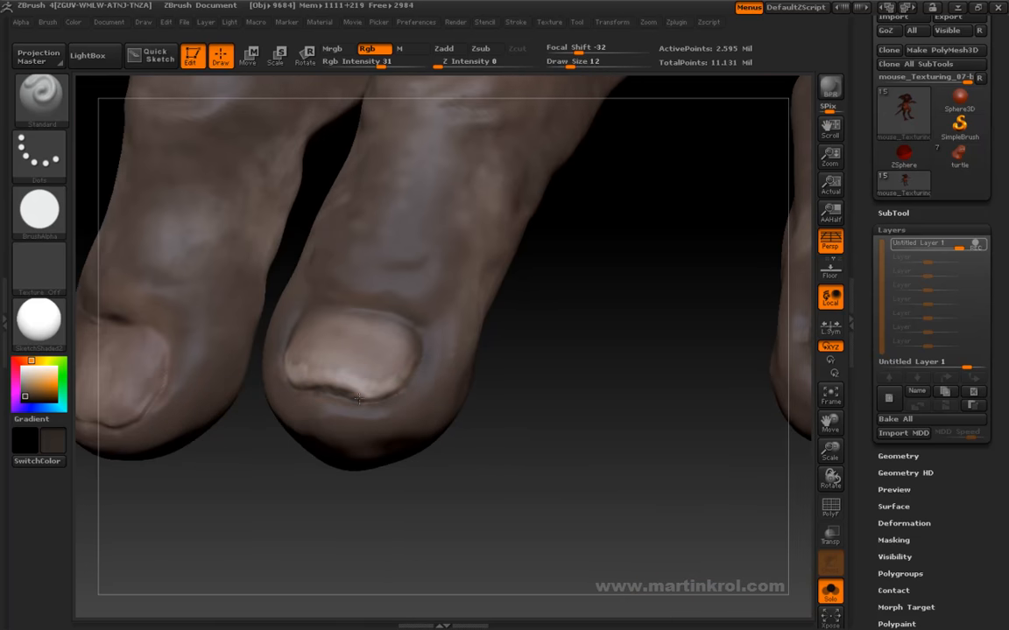
left_click_drag(344, 387, 353, 391)
key("space")
left_click_drag(425, 383, 419, 382)
left_click_drag(512, 399, 452, 381)
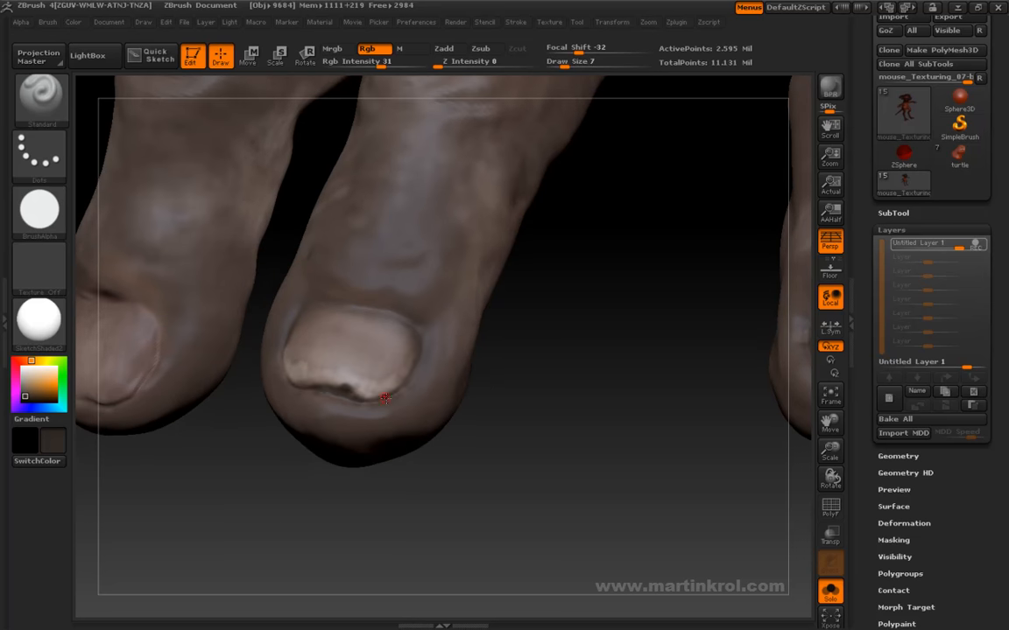
left_click_drag(477, 340, 639, 416)
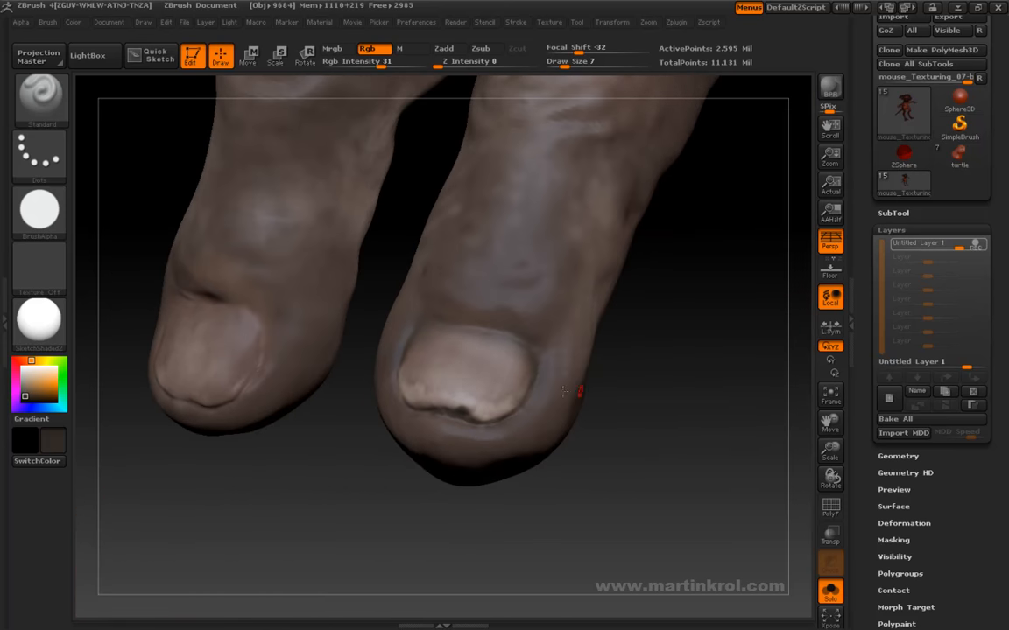
left_click_drag(563, 391, 460, 381)
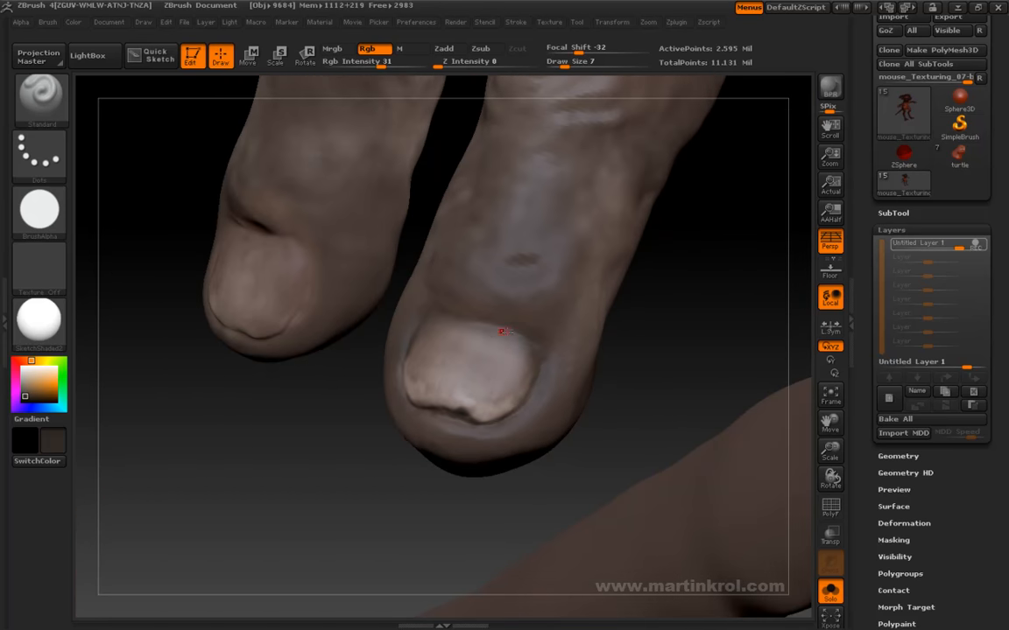
Paint a thin dark line beneath the free edge of the outermost fingernail
left_click_drag(336, 437, 380, 464)
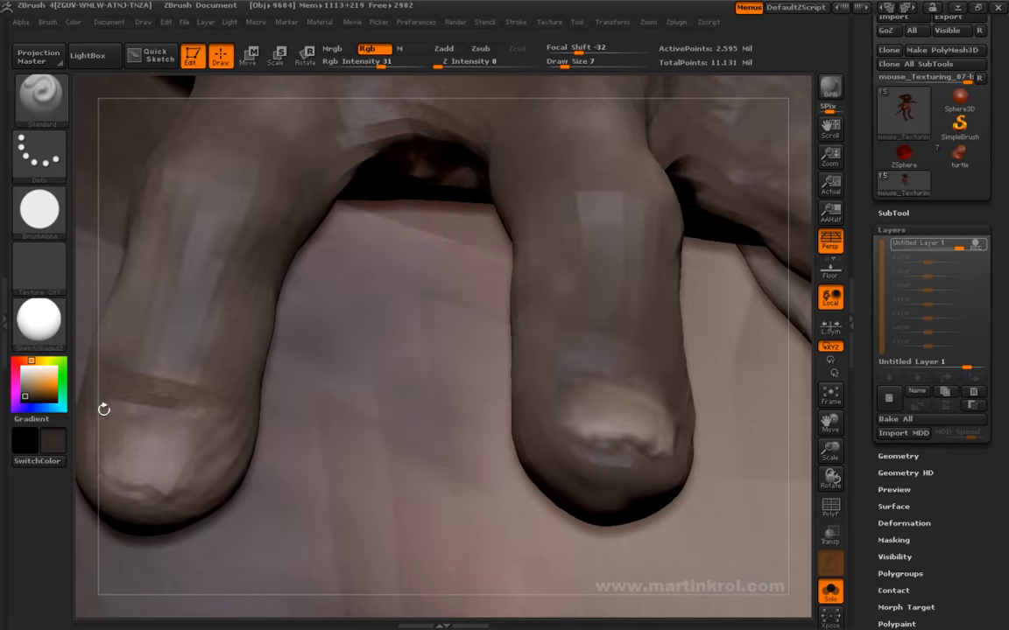
left_click_drag(88, 405, 296, 429, "alt")
left_click_drag(801, 369, 727, 344)
left_click_drag(470, 404, 569, 480)
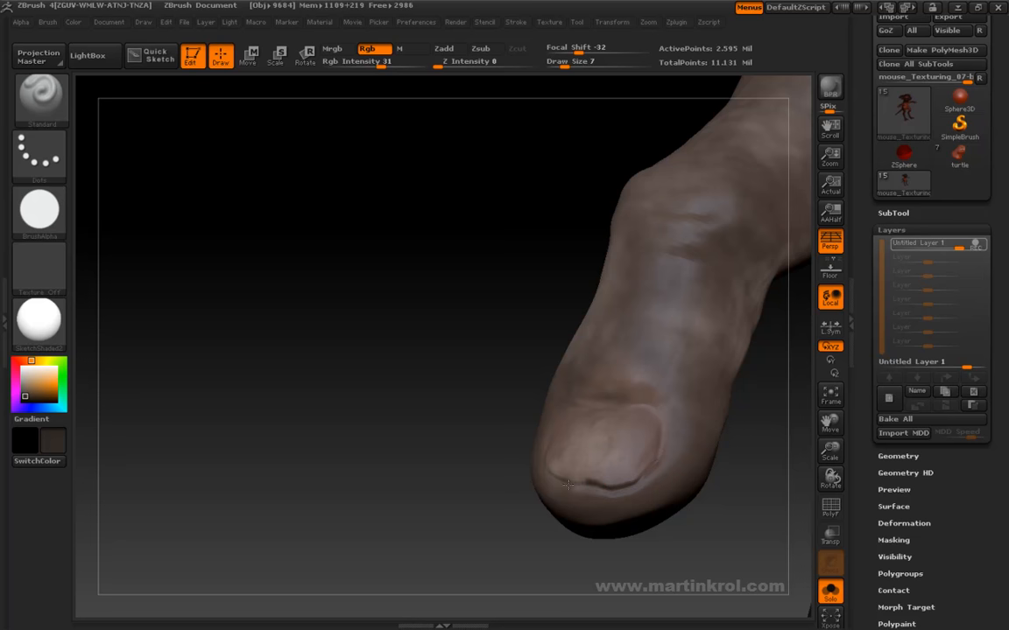
left_click_drag(574, 480, 611, 381)
Sample a light nail tone, set the draw size to 11 and paint an uneven pale rim along the outermost fingernail's free edge
key("c")
mouse_move(435, 333)
left_mouse_down()
mouse_move(571, 406)
mouse_move(345, 435)
mouse_move(333, 421)
mouse_move(297, 490)
left_mouse_up()
key("space")
left_click_drag(350, 418, 359, 419)
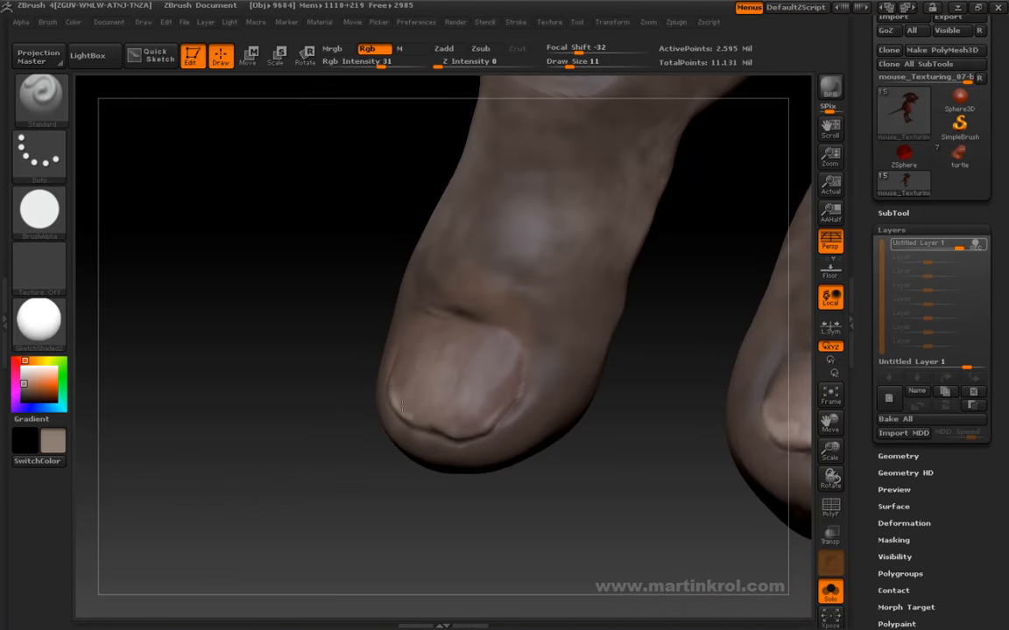
left_click_drag(367, 405, 389, 408)
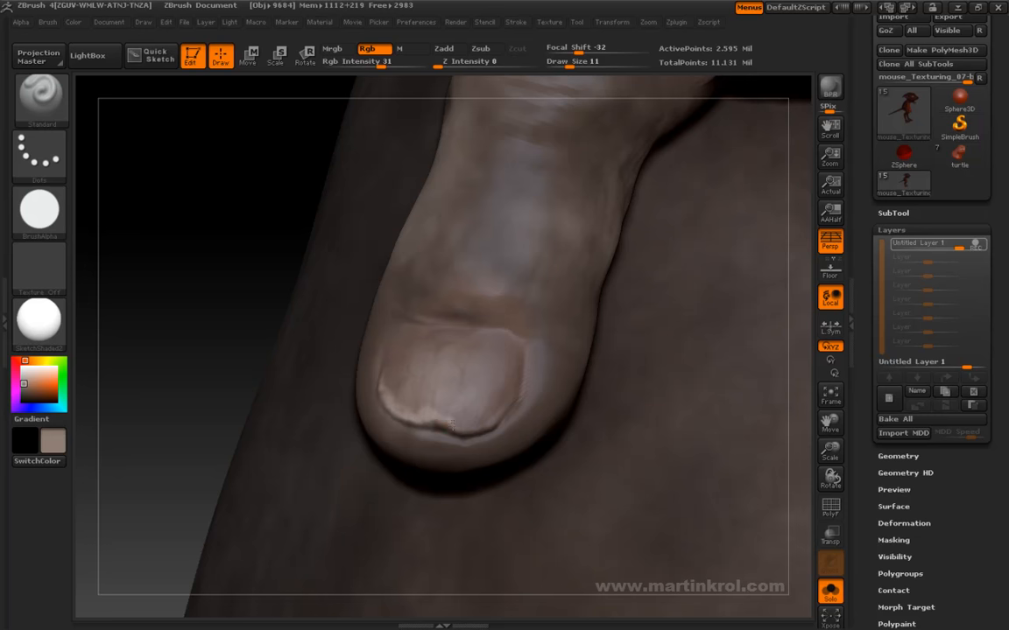
mouse_move(427, 423)
left_mouse_down()
mouse_move(471, 432)
mouse_move(509, 409)
mouse_move(477, 425)
mouse_move(500, 408)
left_mouse_up()
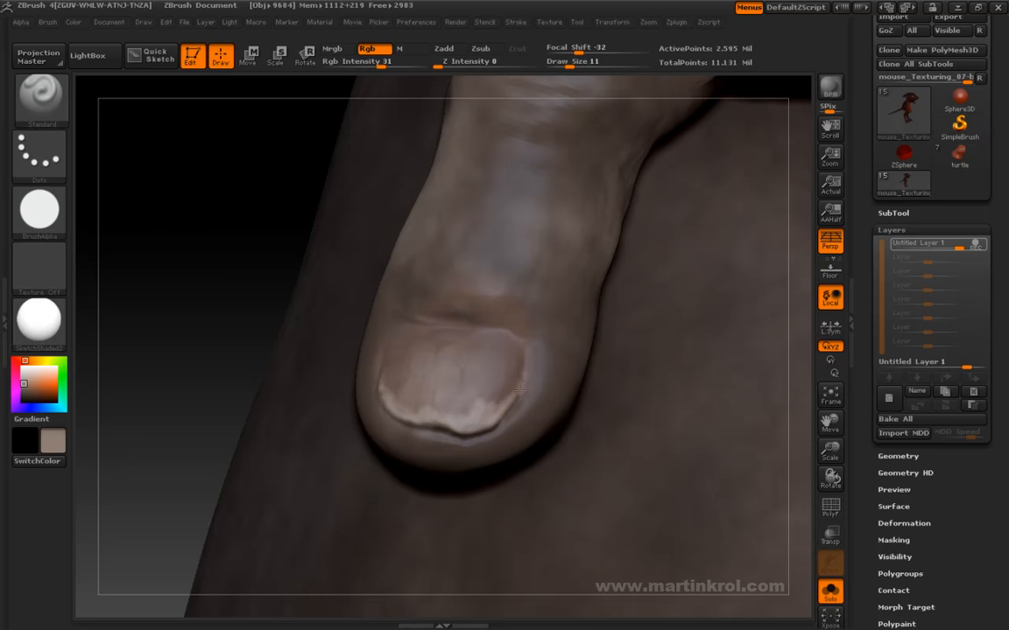
Increase the draw size to 31 and lighten the surface of the outermost fingernail
left_click_drag(296, 305, 386, 328)
key("space")
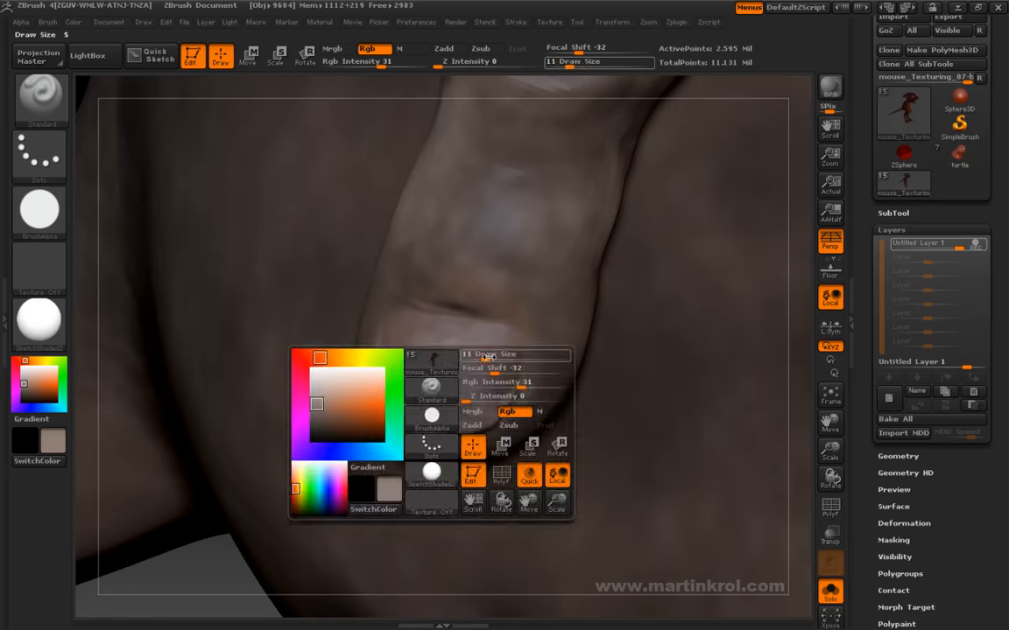
left_click_drag(476, 353, 488, 352)
left_click_drag(441, 319, 498, 327)
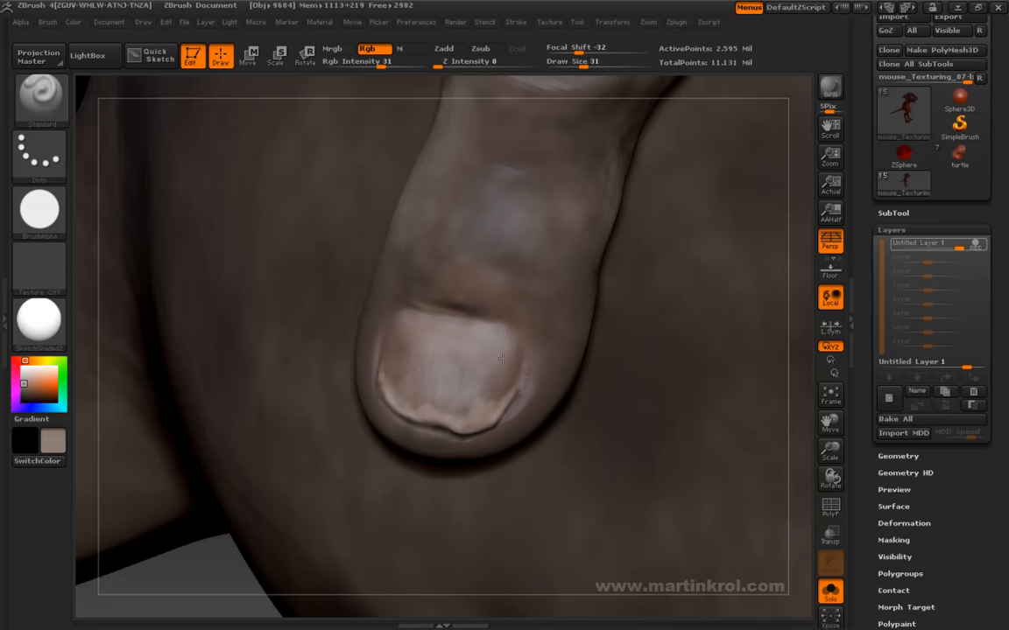
Set the draw size to 27 and examine the painted fingernails in relation to the whole character
left_click_drag(211, 578, 232, 268, "alt")
left_click_drag(617, 386, 461, 401)
key("space")
left_click_drag(530, 326, 524, 325)
left_click_drag(289, 355, 280, 382)
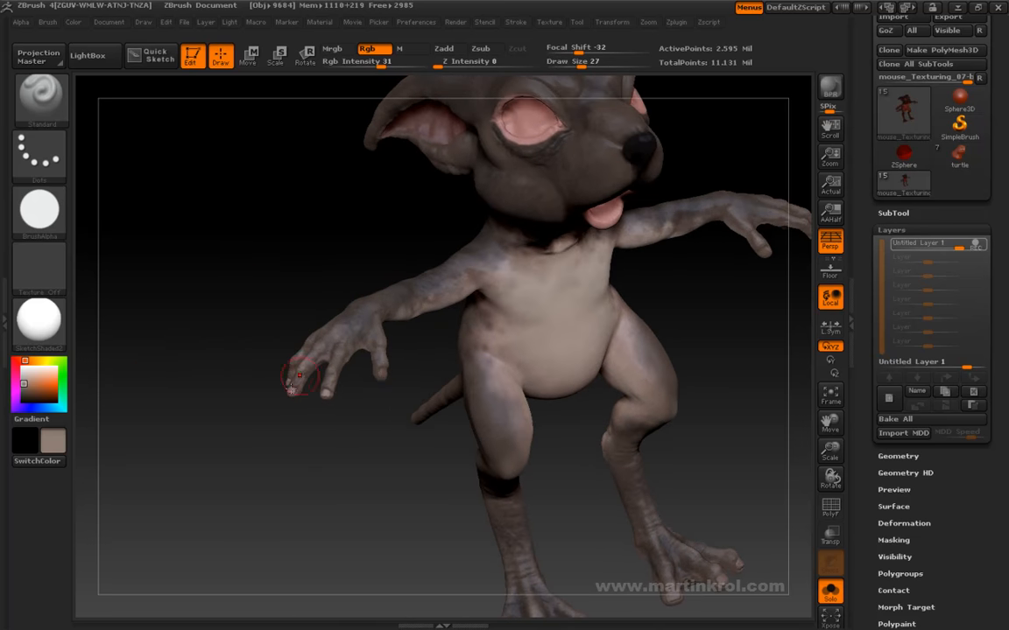
left_click_drag(419, 422, 302, 399)
left_click_drag(334, 466, 363, 397)
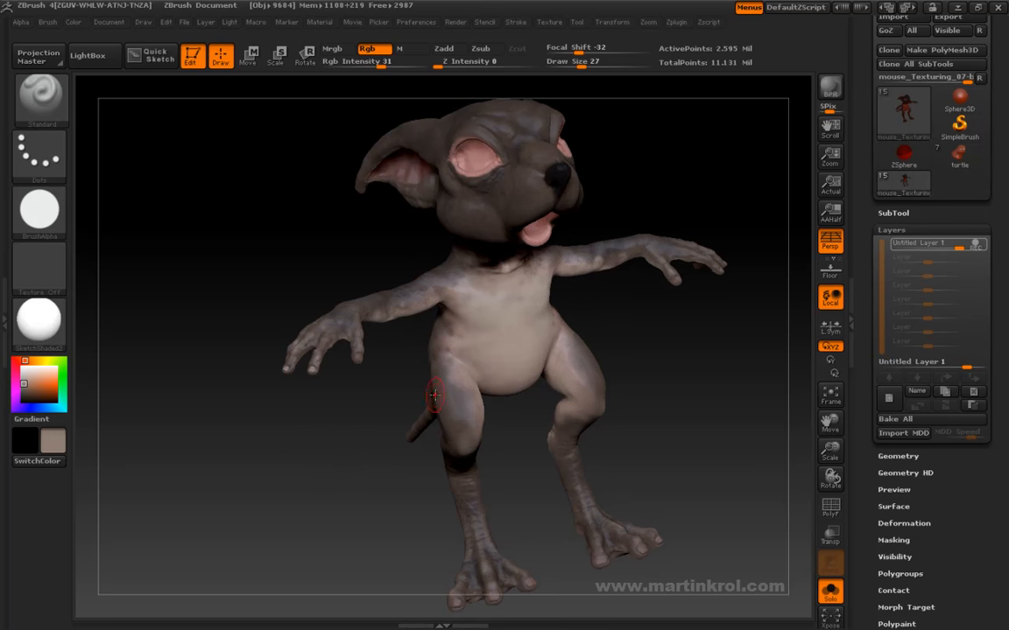
left_click_drag(435, 395, 287, 392)
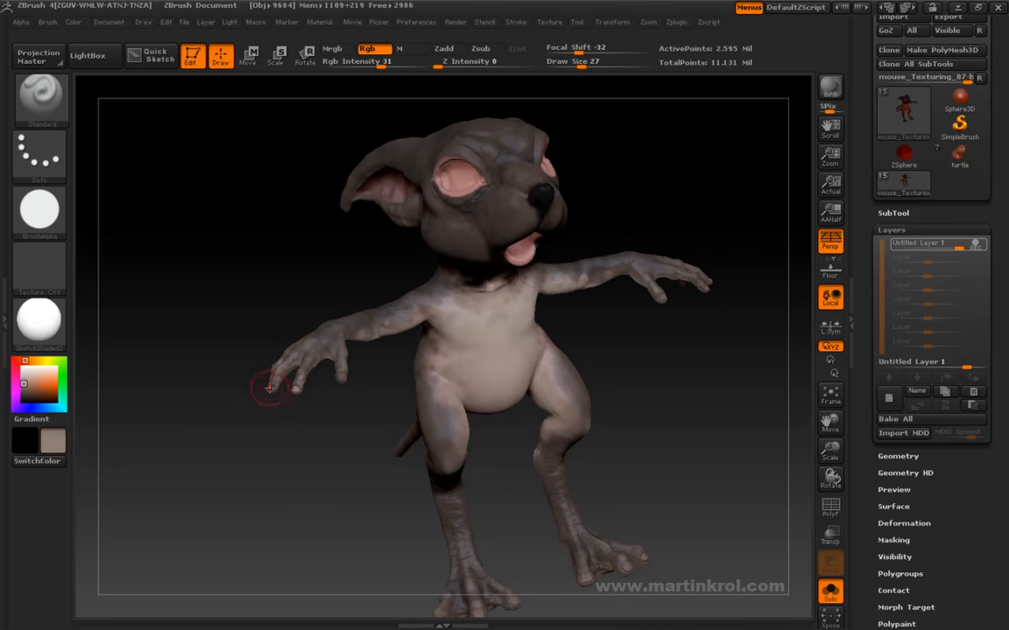
left_click_drag(343, 476, 370, 426)
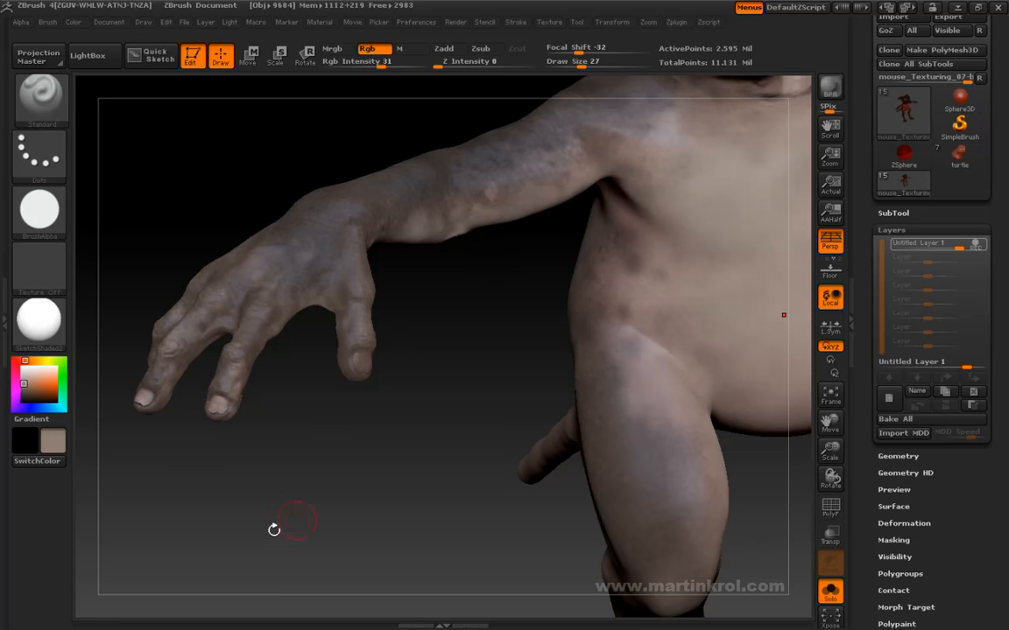
Set the draw size to 15 and paint an uneven pale rim along the thumbnail's free edge
left_click_drag(401, 417, 478, 513)
mouse_move(493, 426)
left_mouse_down("alt")
mouse_move(295, 450)
mouse_move(497, 426)
mouse_move(311, 436)
left_mouse_up("alt")
key("space")
left_click_drag(493, 333, 486, 332)
mouse_move(574, 302)
left_mouse_down("alt")
mouse_move(528, 332)
mouse_move(450, 337)
left_mouse_up("alt")
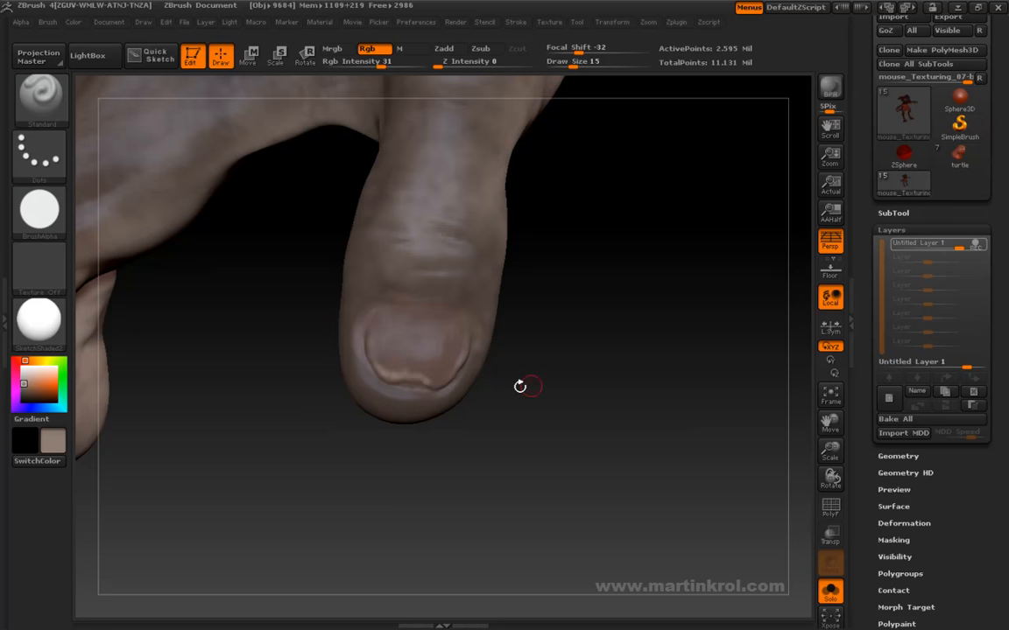
left_click_drag(459, 387, 418, 383)
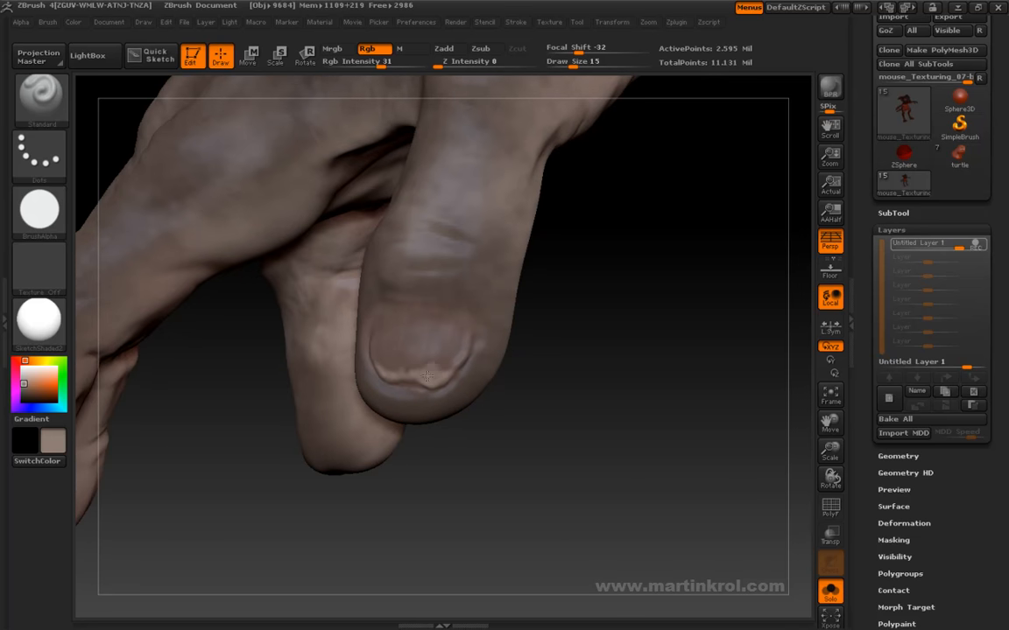
left_click_drag(527, 311, 475, 342)
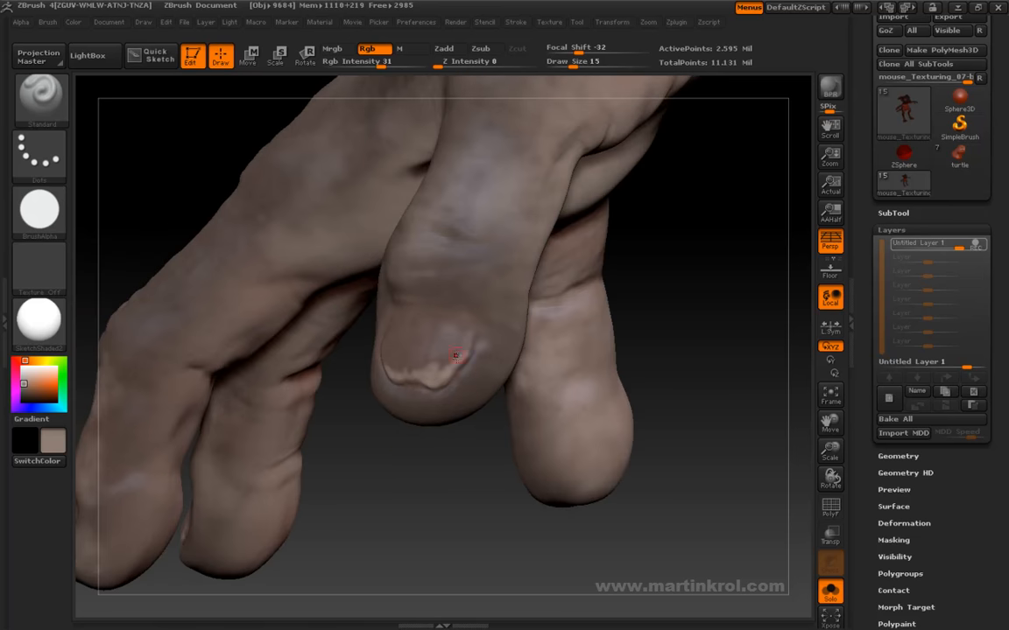
mouse_move(432, 383)
left_mouse_down()
mouse_move(399, 374)
mouse_move(437, 356)
left_mouse_up()
Set the draw size to 23, sample a reddish-brown skin tone and tint the thumbnail's surface with it
key("space")
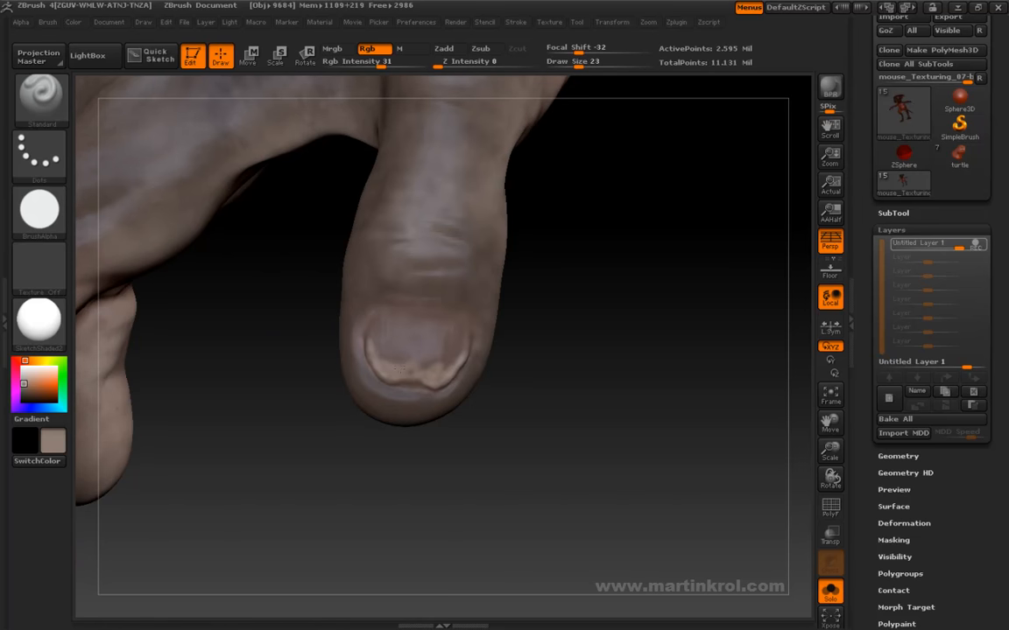
left_click_drag(550, 345, 577, 355)
key("c")
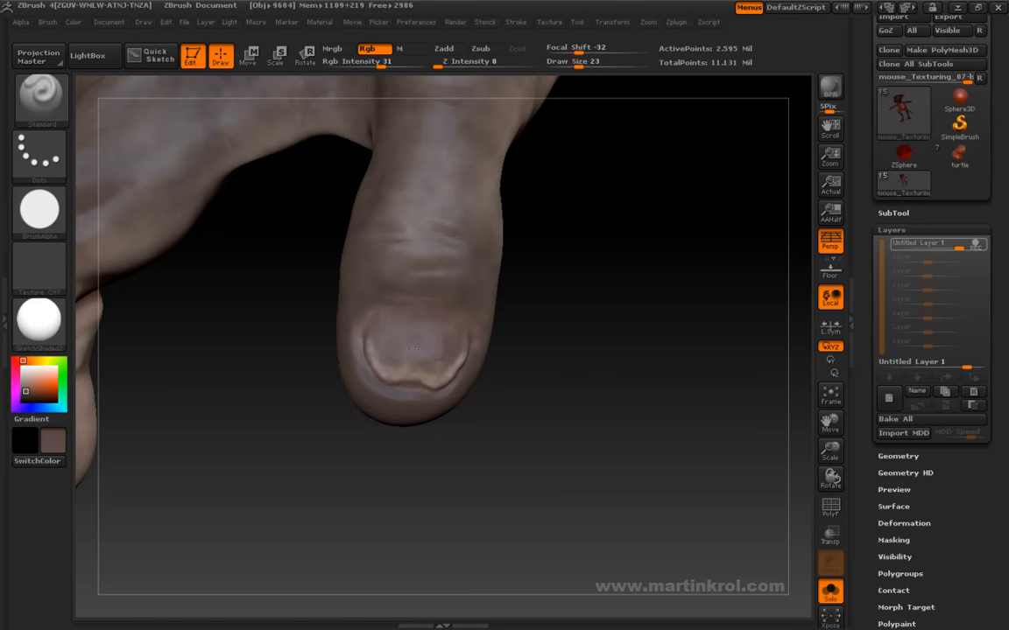
left_click_drag(573, 332, 601, 404)
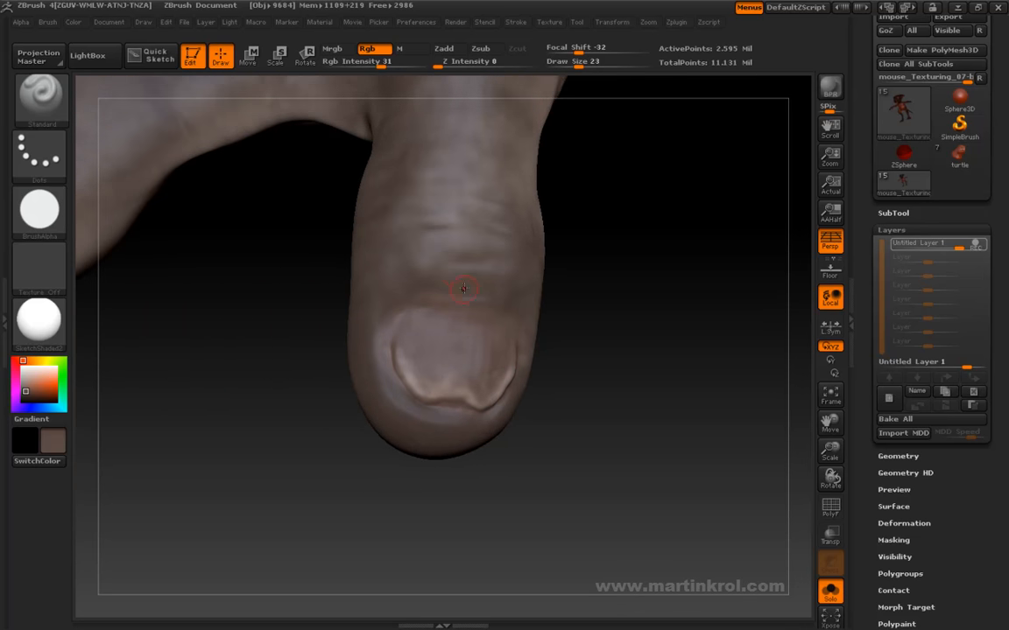
Switch to a dark brown at draw size 10 and paint a dark line beneath and beside the thumbnail's edge
key("space")
left_click_drag(288, 342, 275, 357)
mouse_move(609, 337)
left_mouse_down()
mouse_move(624, 308)
mouse_move(607, 321)
left_mouse_up()
key("space")
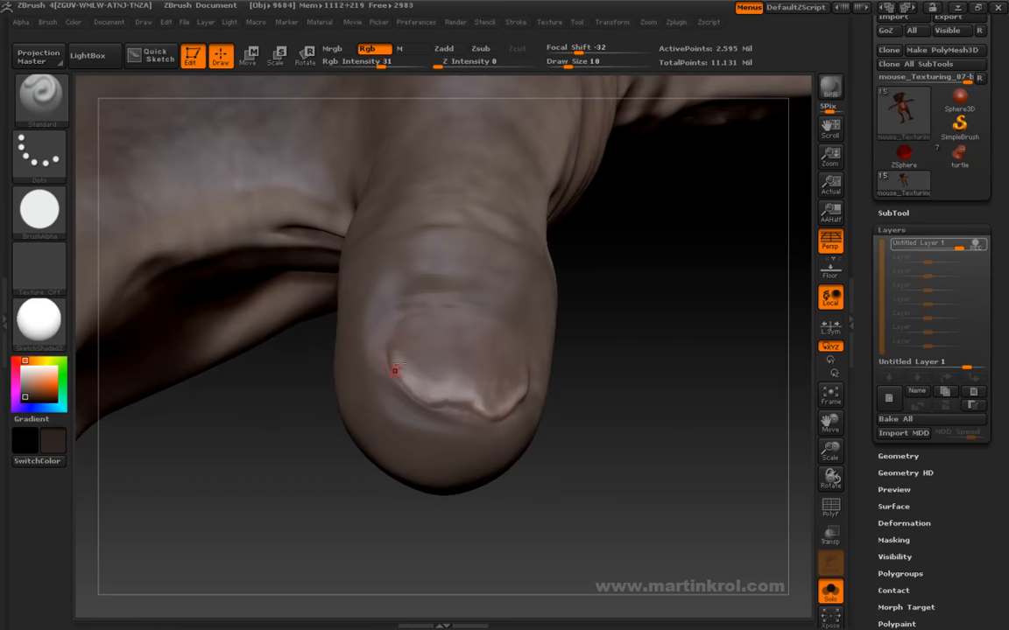
left_click_drag(603, 396, 612, 390)
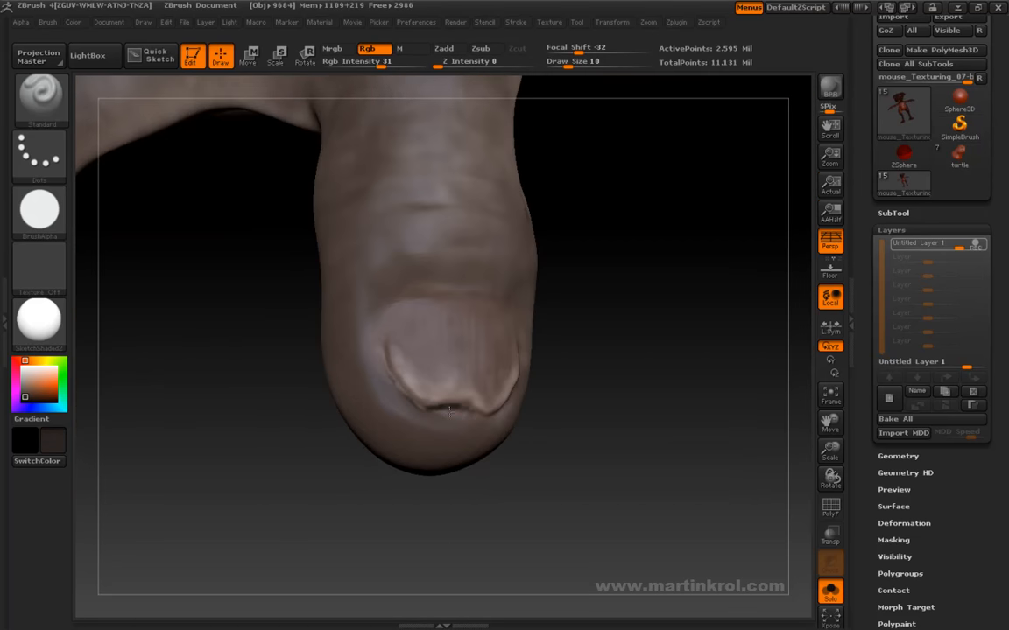
mouse_move(534, 420)
left_mouse_down()
mouse_move(474, 414)
mouse_move(515, 409)
mouse_move(504, 394)
mouse_move(539, 385)
mouse_move(488, 412)
left_mouse_up()
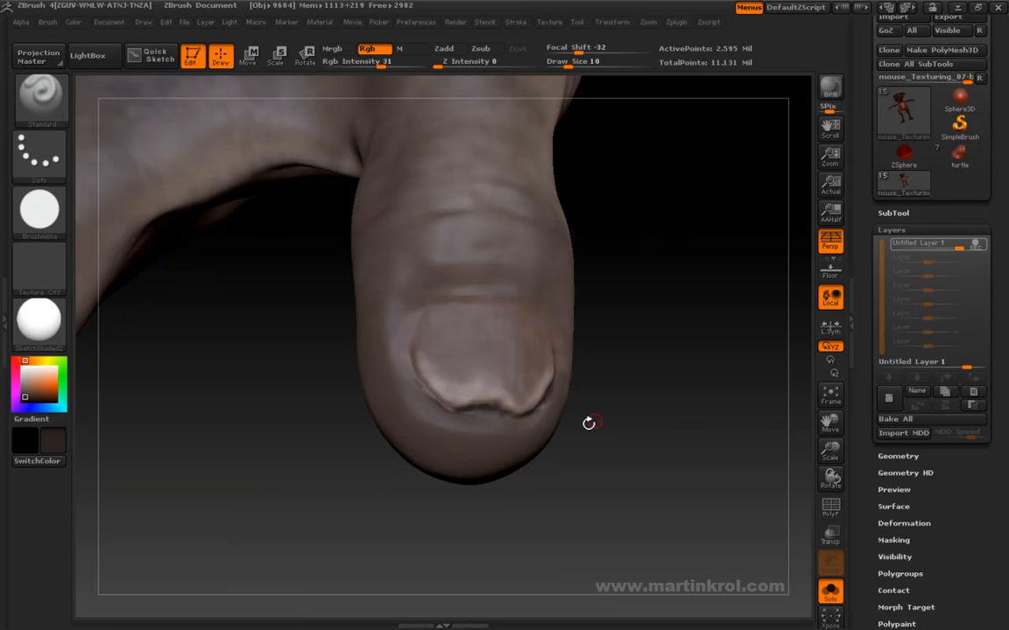
left_click_drag(547, 435, 423, 421)
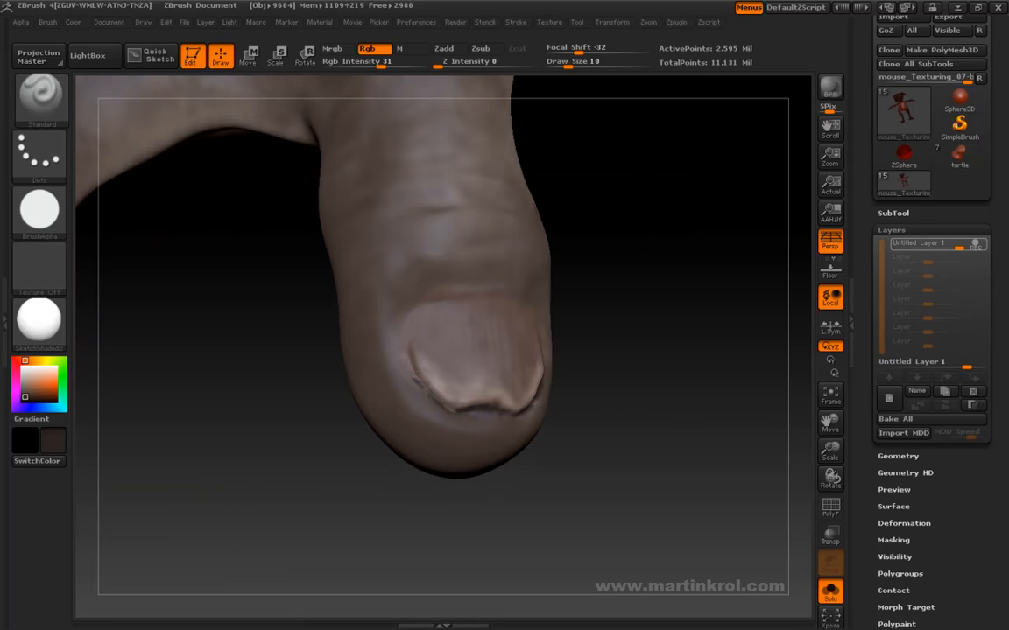
left_click_drag(604, 411, 658, 422)
left_click_drag(619, 490, 583, 250, "alt")
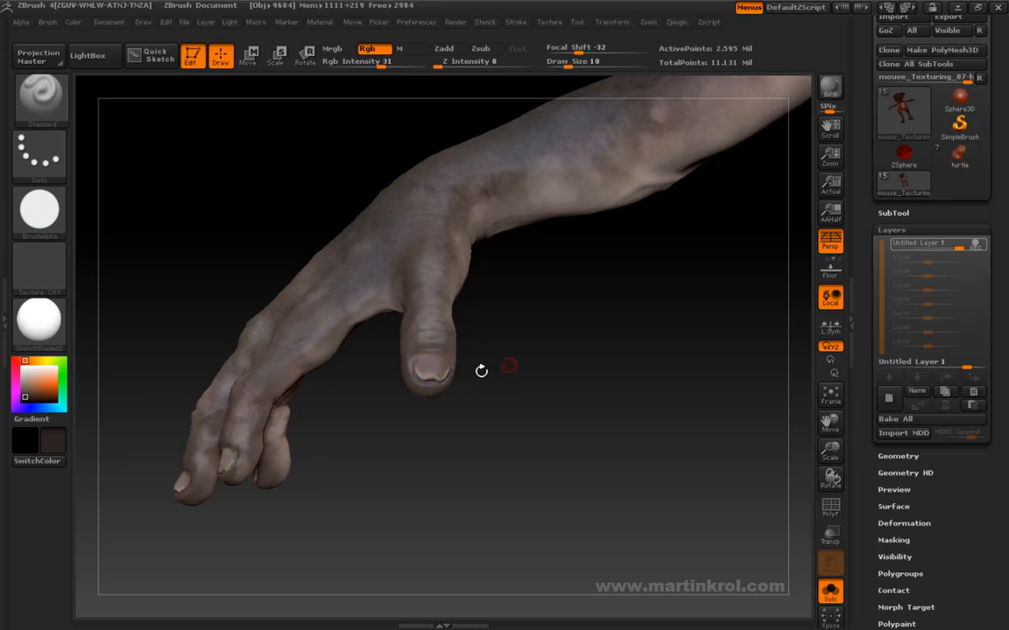
Sample a lighter nail tone and brighten the upper thumbnail surface with draw sizes of 20 and 28
left_click_drag(482, 371, 565, 506, "alt")
key("c")
mouse_move(547, 366)
left_mouse_down("alt")
mouse_move(579, 331)
mouse_move(617, 337)
left_mouse_up("alt")
key("space")
left_click(588, 331)
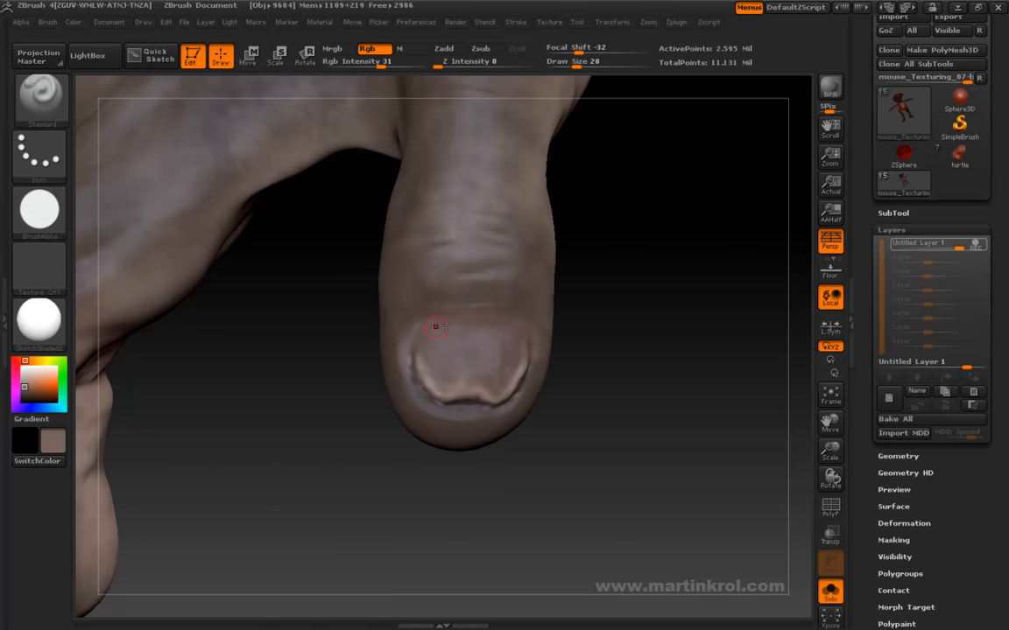
key("space")
mouse_move(493, 328)
left_mouse_down()
mouse_move(480, 325)
mouse_move(499, 326)
left_mouse_up()
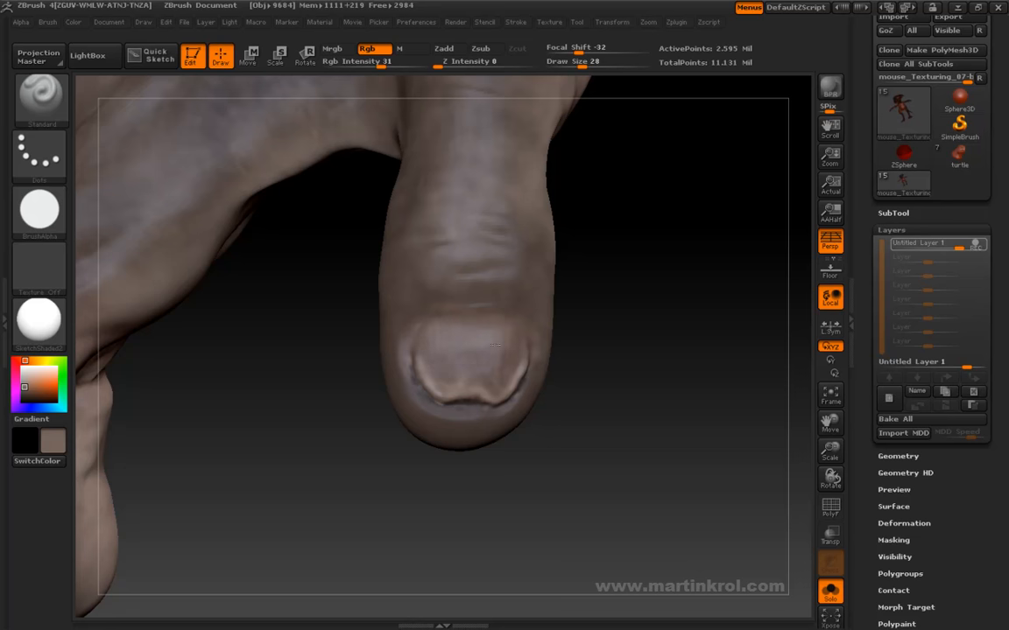
Lower the polypaint layer's intensity to 0.94 and bake all layers into the model
left_click_drag(612, 393, 789, 332)
left_click_drag(961, 244, 956, 244)
left_click_drag(742, 308, 803, 297)
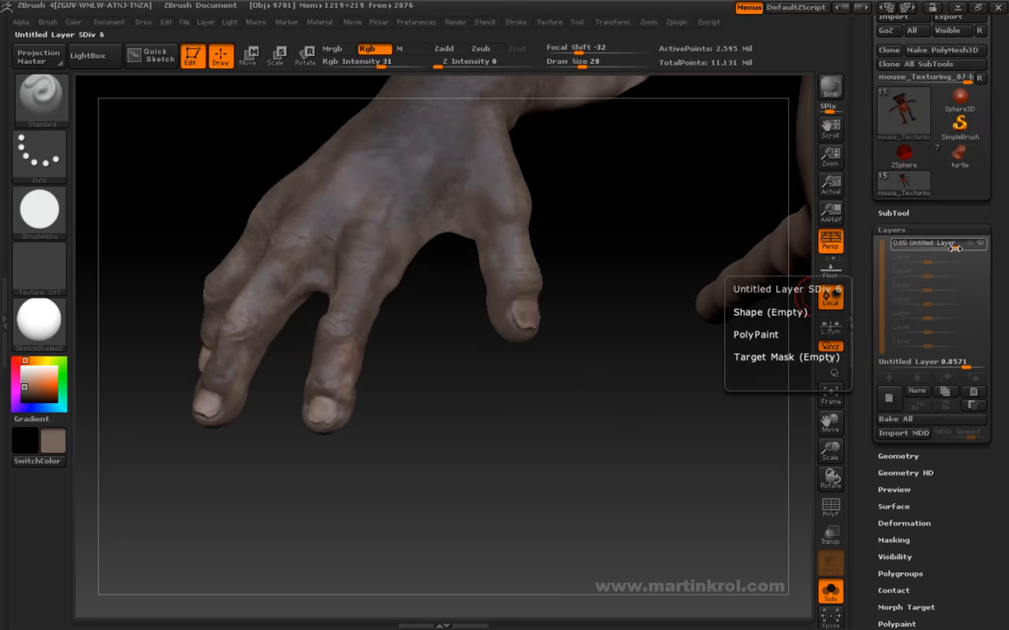
left_click_drag(954, 247, 960, 248)
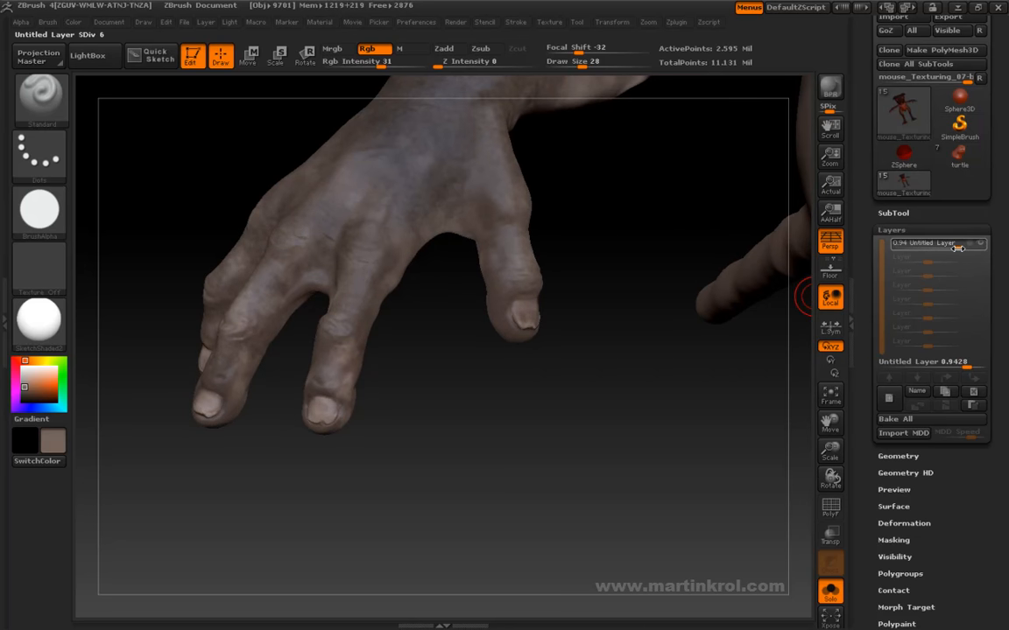
left_click_drag(630, 393, 673, 394)
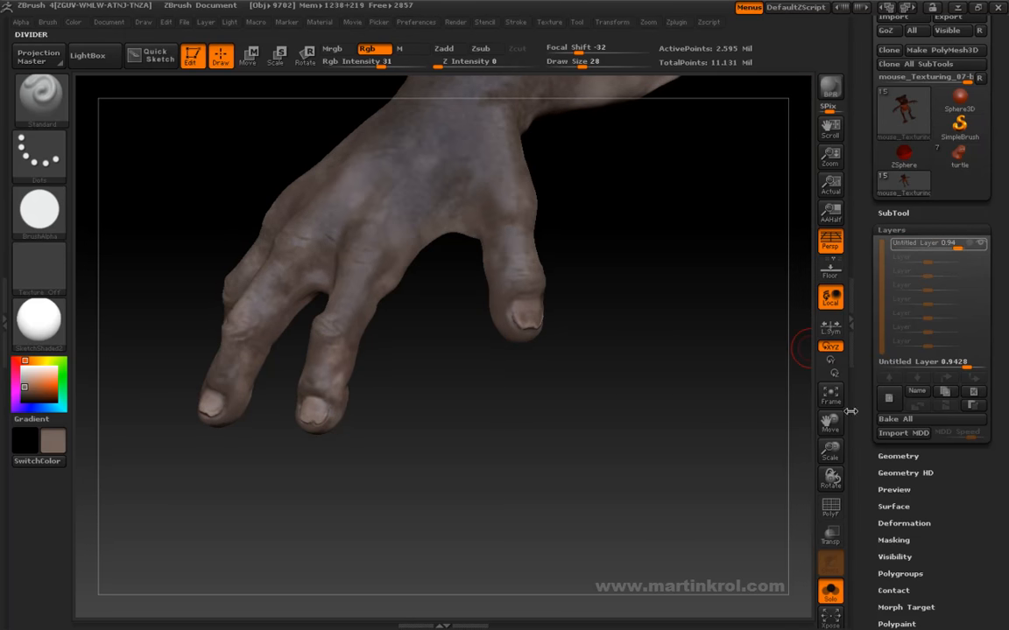
left_click(895, 419)
Examine the baked skin and nail colours on the hands, feet and back of the character
left_click_drag(592, 497, 327, 374)
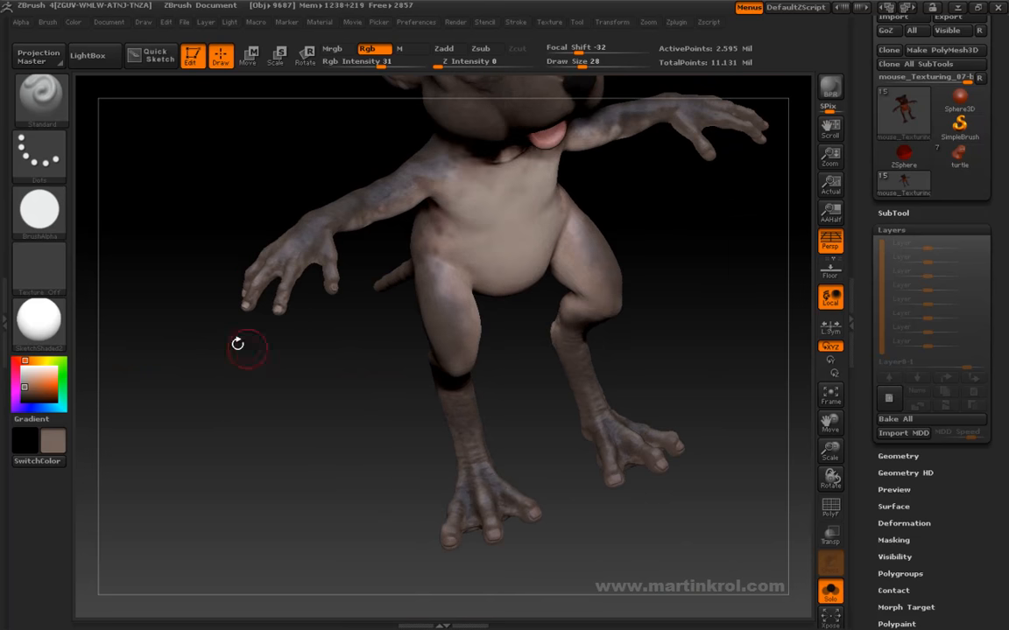
left_click_drag(221, 252, 256, 289)
left_click_drag(327, 443, 285, 420)
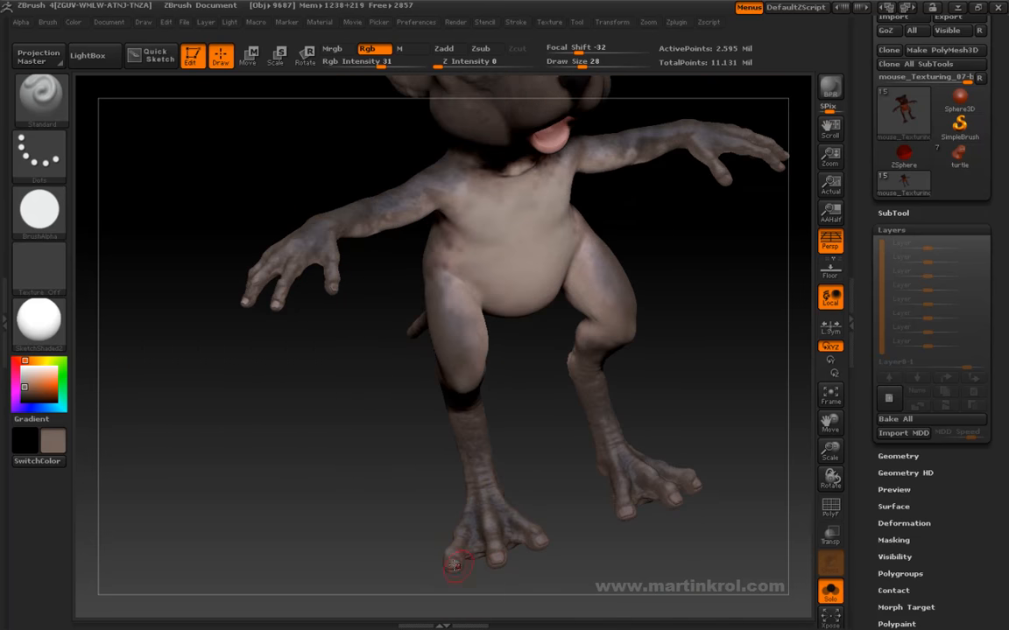
left_click_drag(718, 396, 711, 131)
left_click_drag(660, 333, 729, 374)
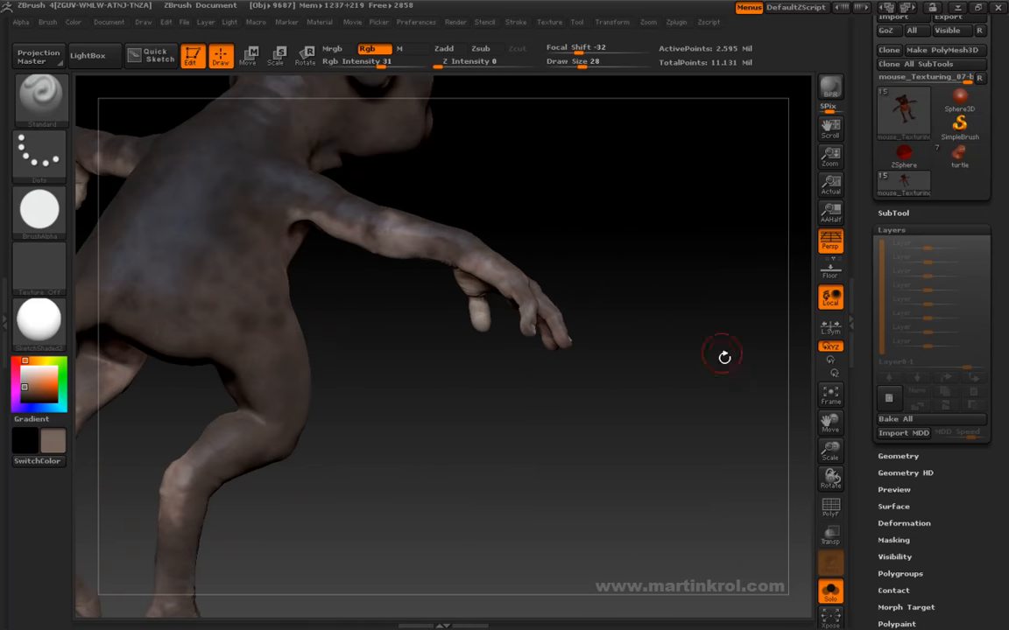
left_click_drag(569, 354, 738, 344, "alt")
left_click_drag(565, 423, 593, 362)
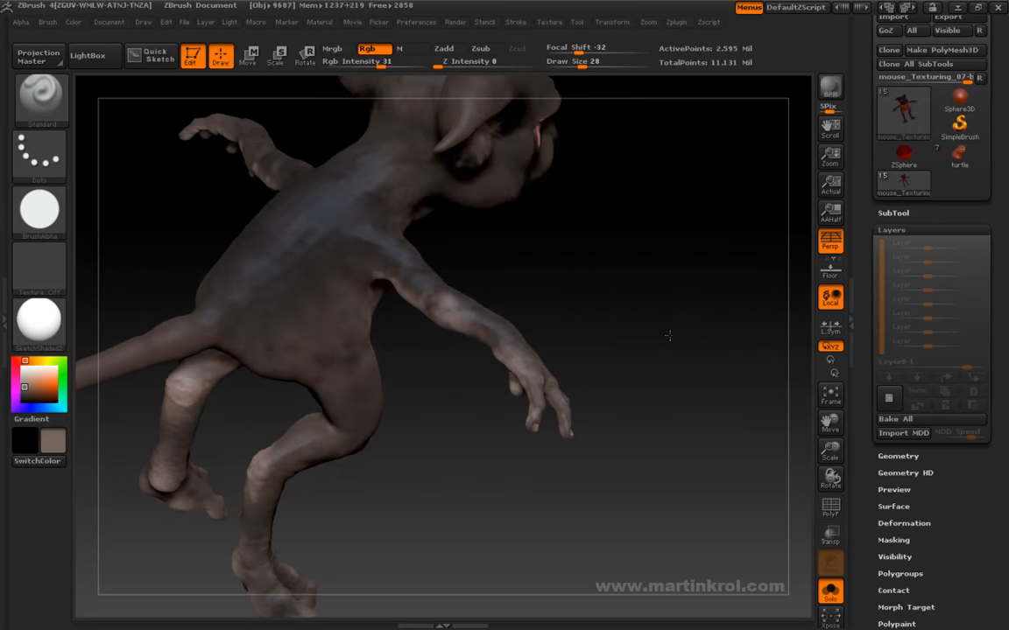